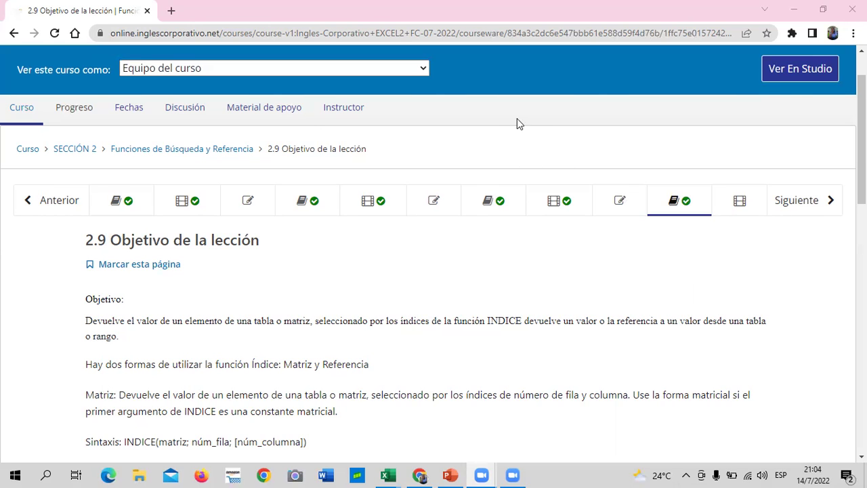
# Scroll through lesson 2.9's Referencia syntax and VENTAS tables to the page bottom
pyautogui.scroll(-2, 395, 329)
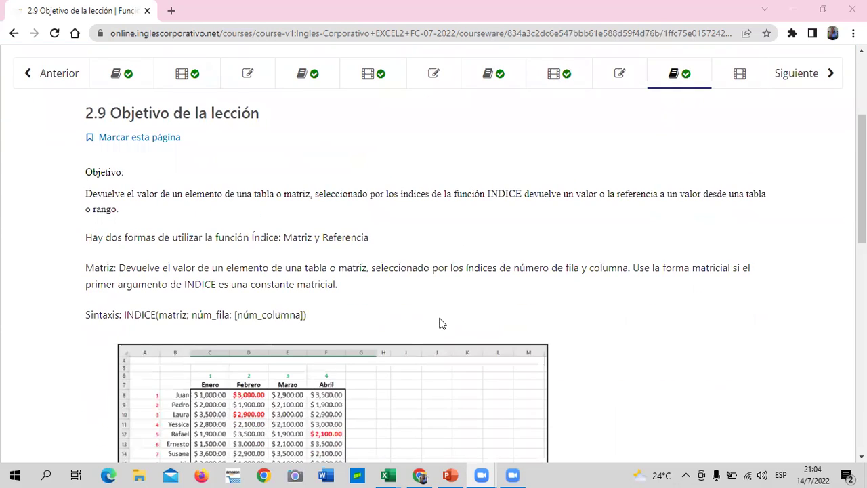
pyautogui.scroll(1, 440, 311)
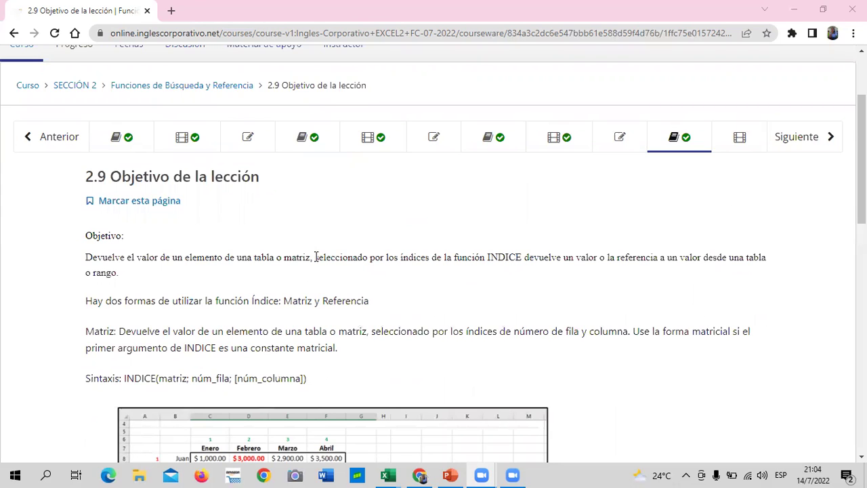
pyautogui.scroll(-2, 316, 257)
pyautogui.scroll(1, 315, 254)
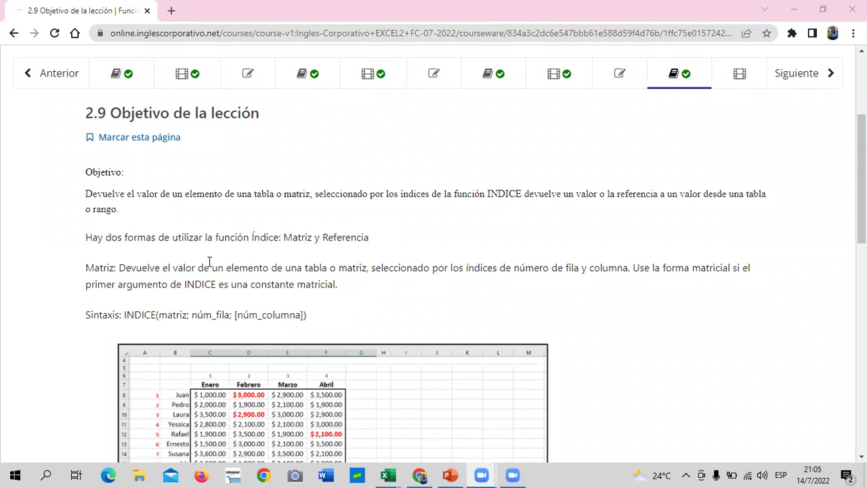
pyautogui.scroll(-1, 318, 263)
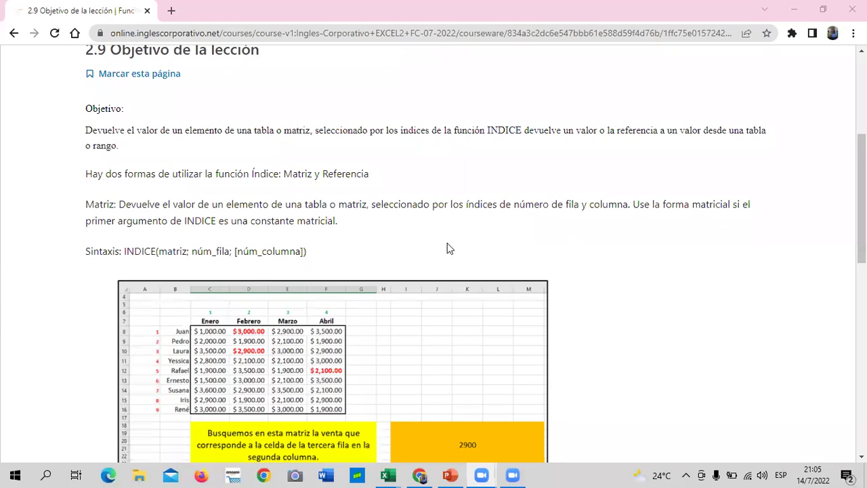
pyautogui.scroll(-1, 232, 369)
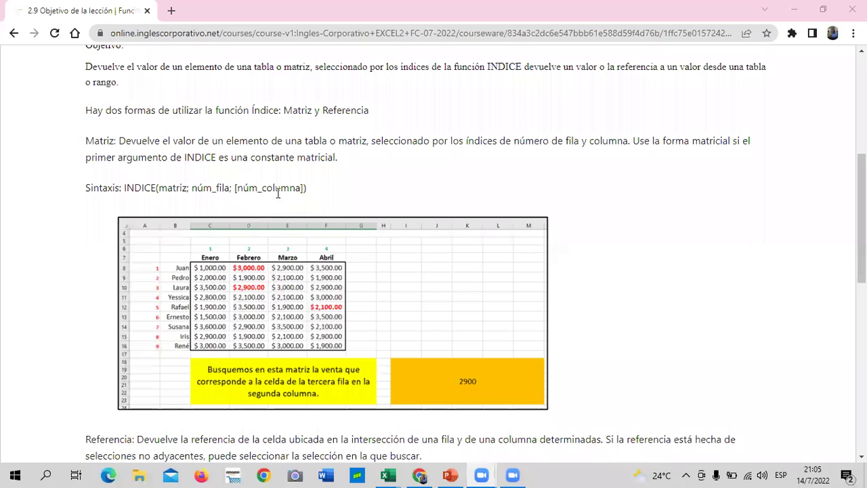
pyautogui.scroll(-1, 211, 207)
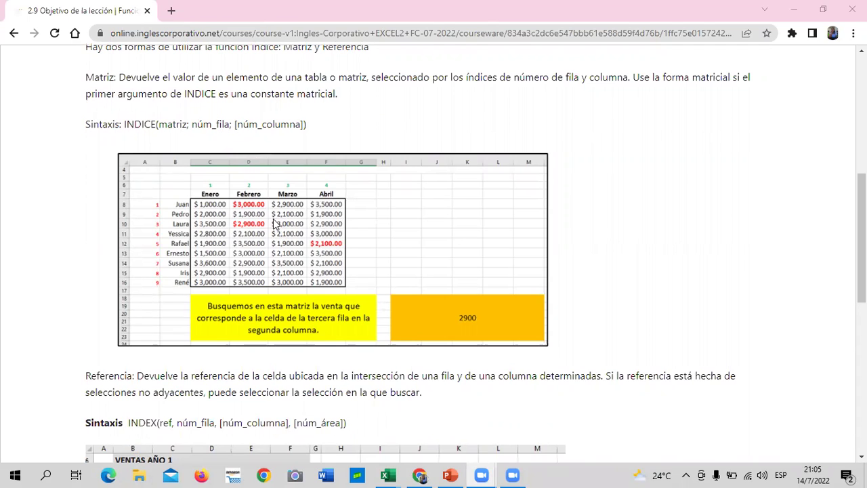
pyautogui.scroll(-1, 268, 223)
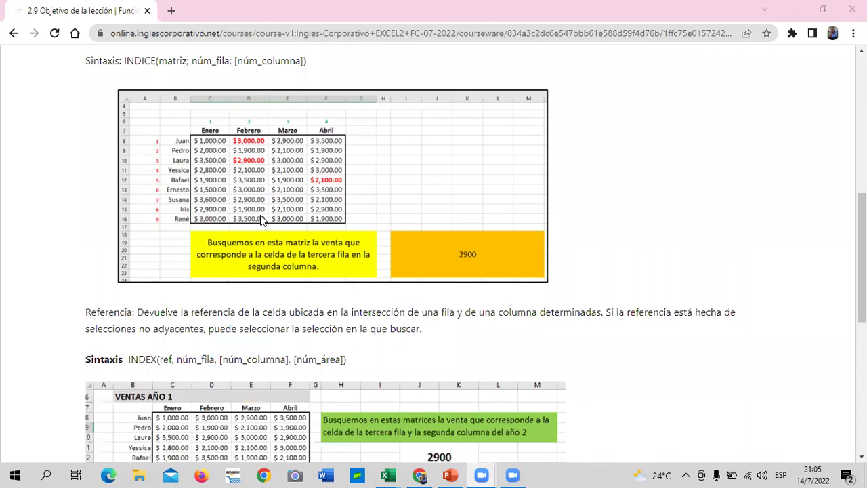
pyautogui.scroll(-1, 623, 238)
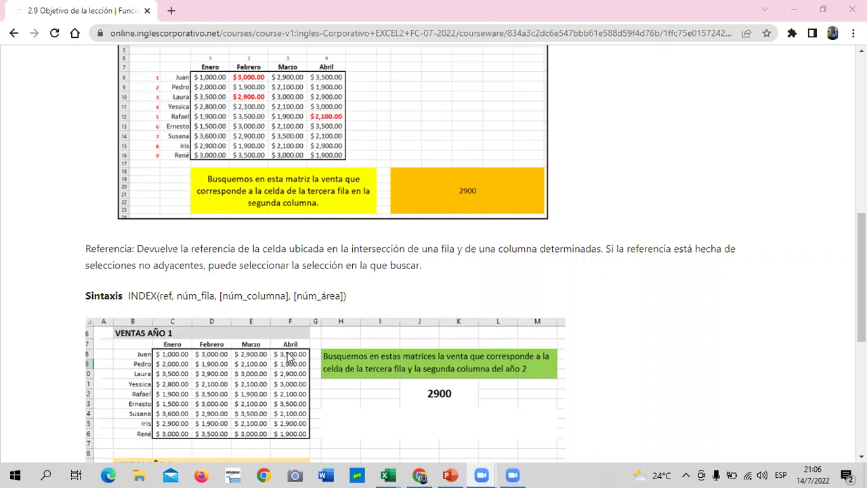
pyautogui.scroll(-1, 289, 357)
pyautogui.scroll(-1, 276, 355)
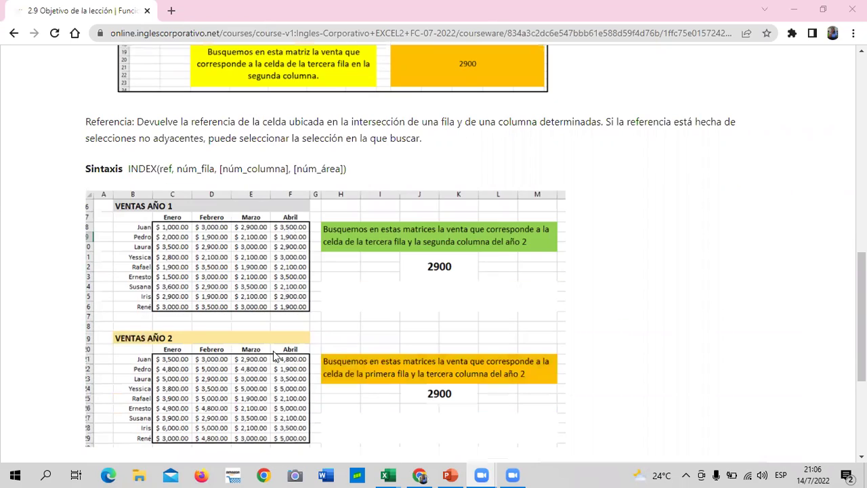
pyautogui.scroll(2, 271, 352)
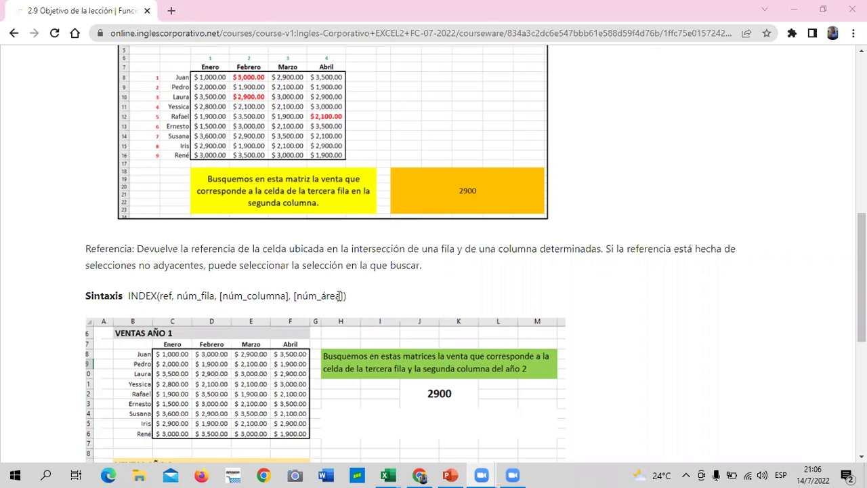
pyautogui.scroll(-1, 342, 296)
pyautogui.scroll(-2, 338, 300)
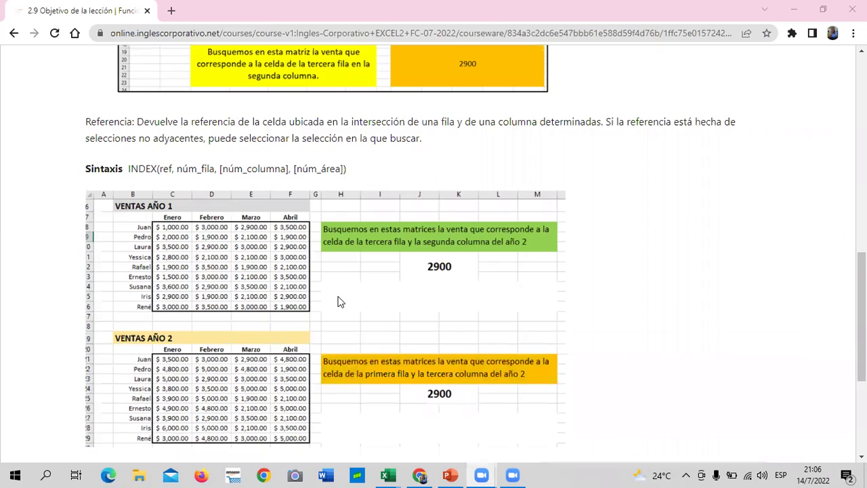
pyautogui.scroll(-3, 466, 304)
# Go to lesson 2.10 Función Indice and scroll past the video to the download link
pyautogui.click(465, 299)
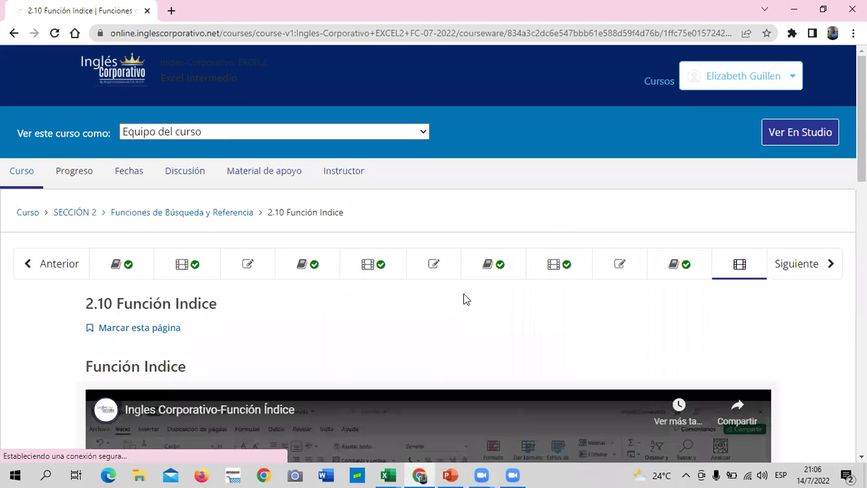
pyautogui.scroll(-3, 295, 392)
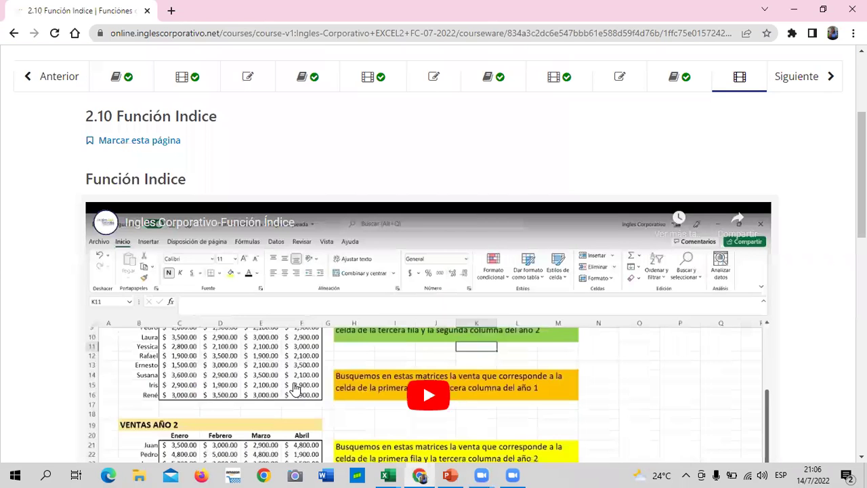
pyautogui.scroll(-2, 294, 383)
pyautogui.scroll(-1, 295, 383)
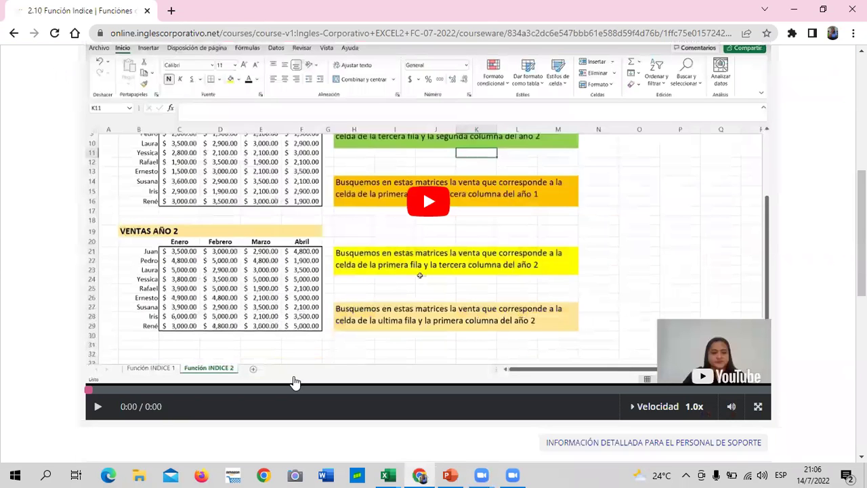
pyautogui.scroll(-2, 137, 354)
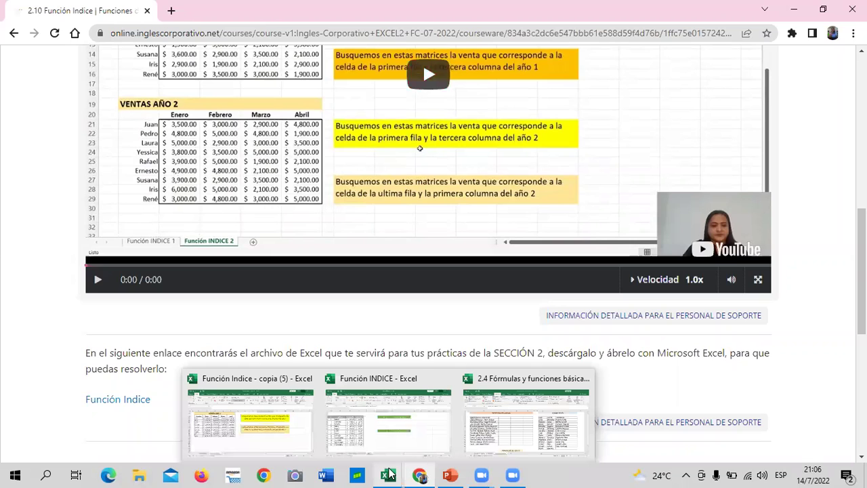
pyautogui.moveTo(387, 475)
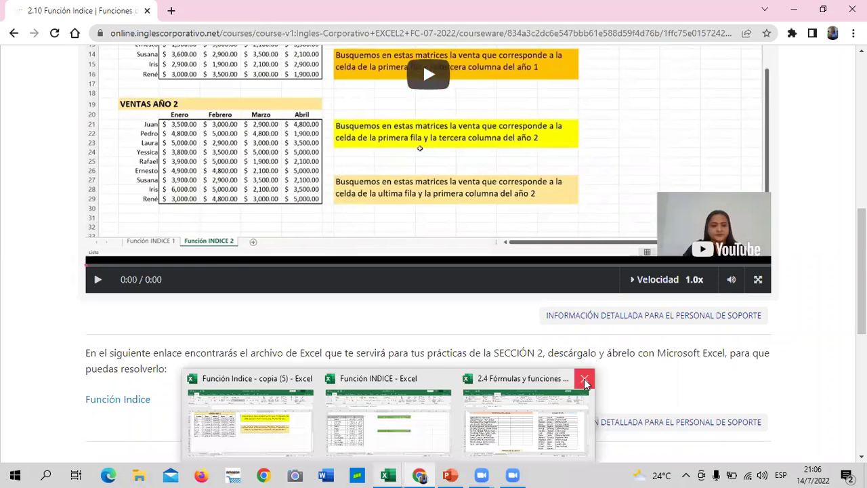
pyautogui.moveTo(388, 413)
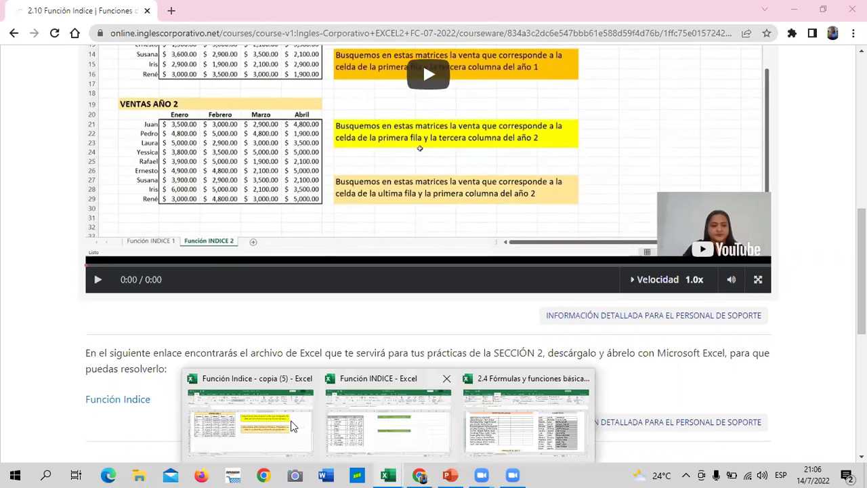
# Close the 2.4 Fórmulas y funciones básicas workbook without saving
pyautogui.click(273, 429)
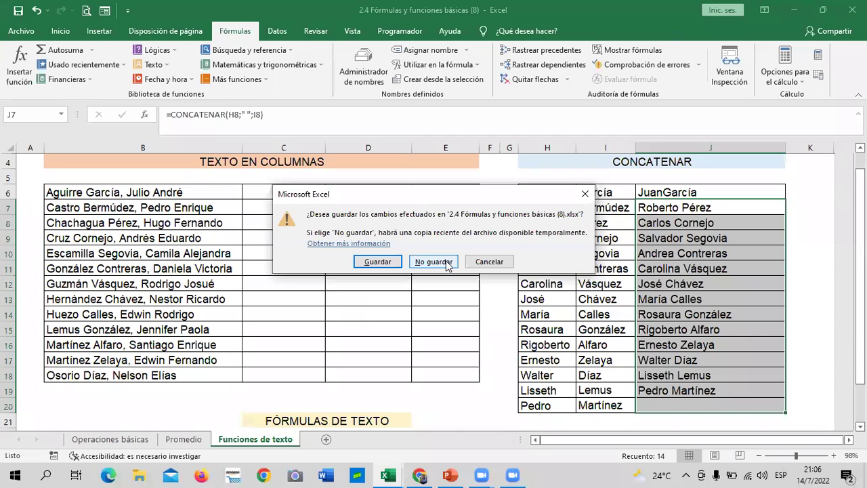
pyautogui.press('Escape')
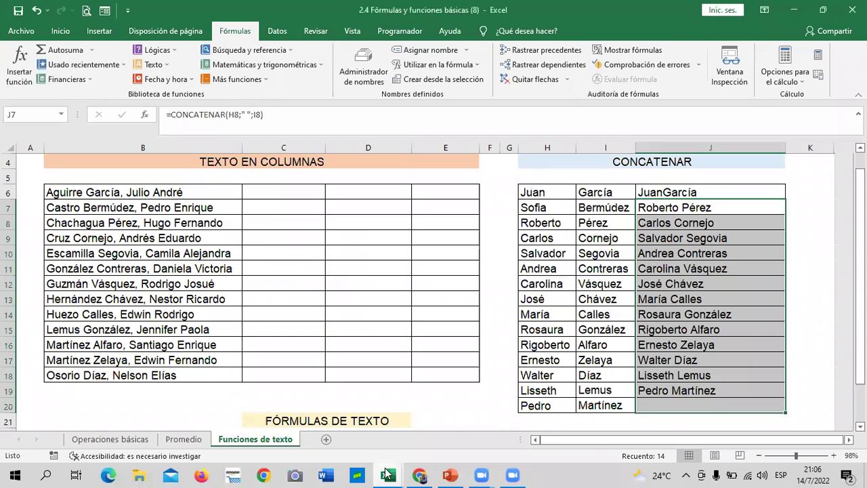
pyautogui.click(389, 473)
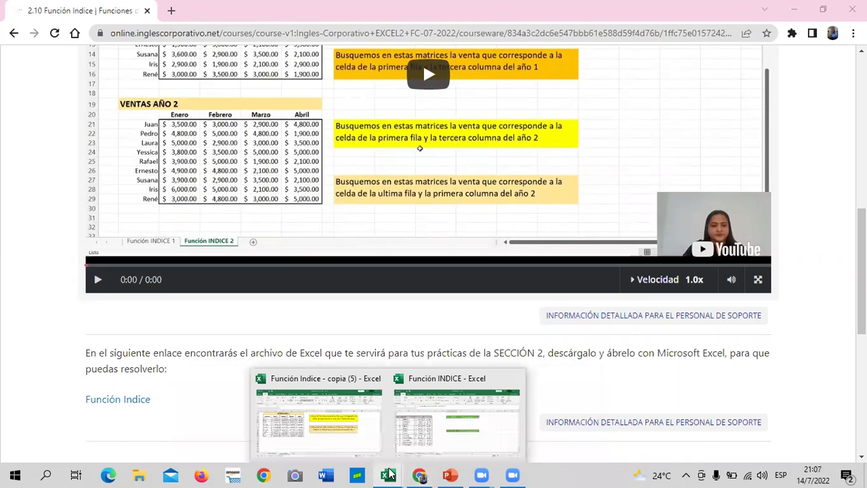
# Look through the Función INDICE 2, INDICE 3 and INDICE 4 sheets of the Función INDICE workbook
pyautogui.hotkey('alt', 'Tab')
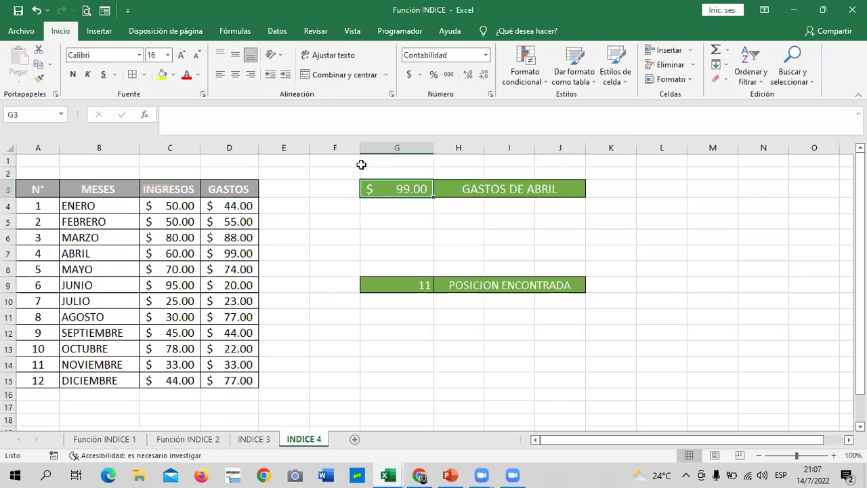
pyautogui.click(214, 440)
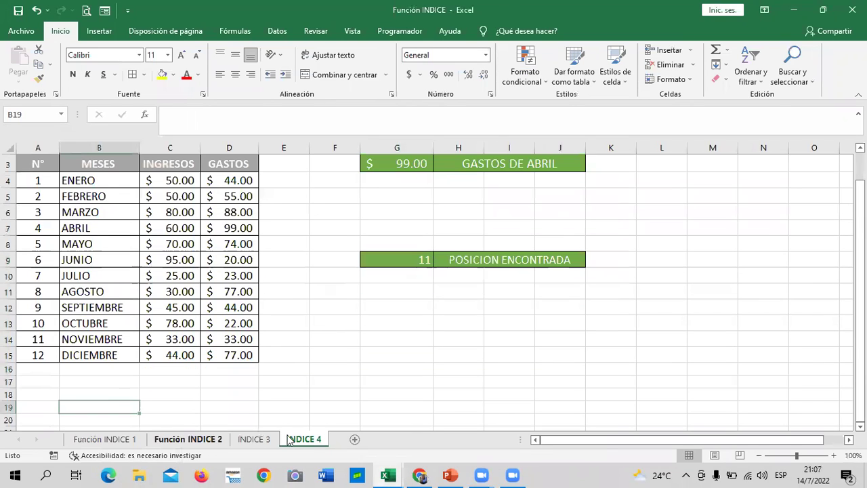
pyautogui.click(264, 439)
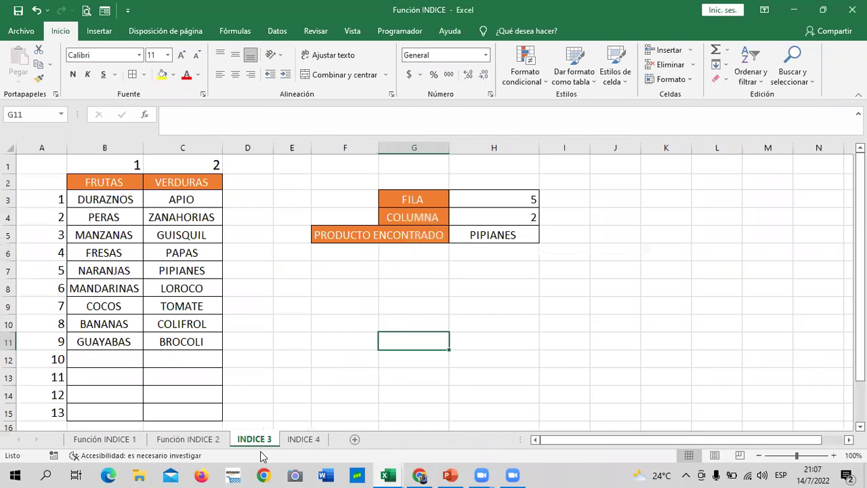
pyautogui.click(298, 440)
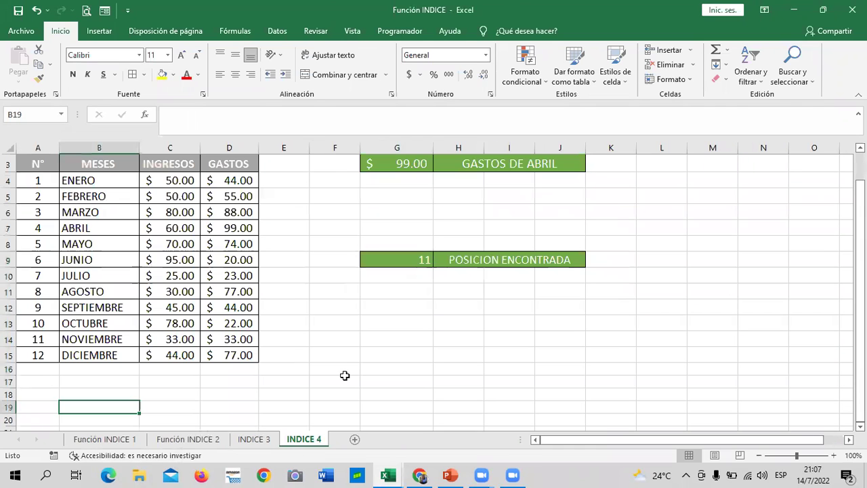
pyautogui.click(352, 355)
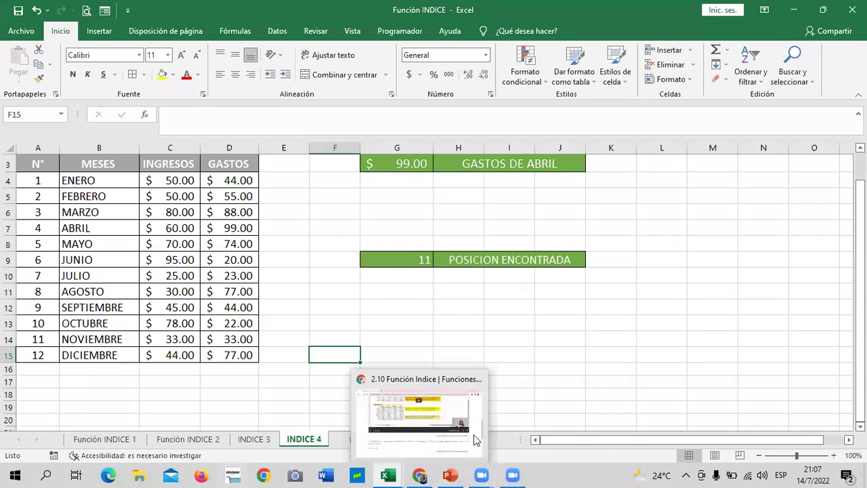
# Return to the lesson 2.10 page and play the embedded Función Indice video
pyautogui.hotkey('alt', 'Tab')
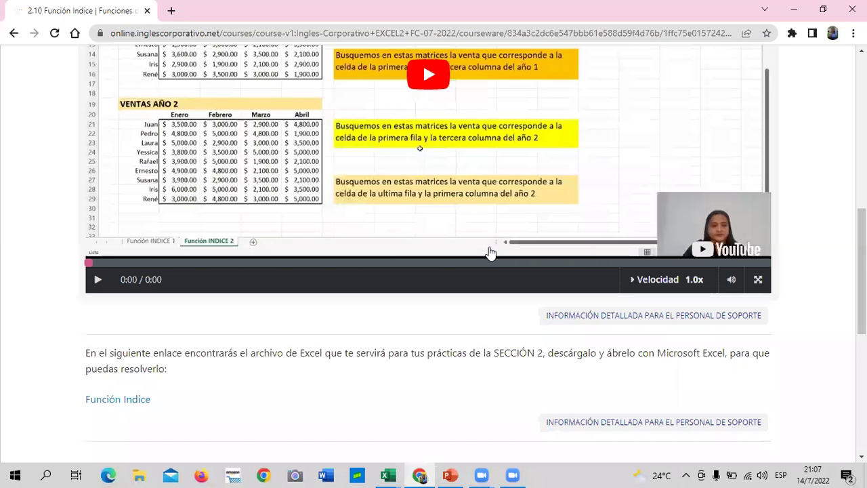
pyautogui.scroll(3, 490, 253)
pyautogui.scroll(-1, 338, 118)
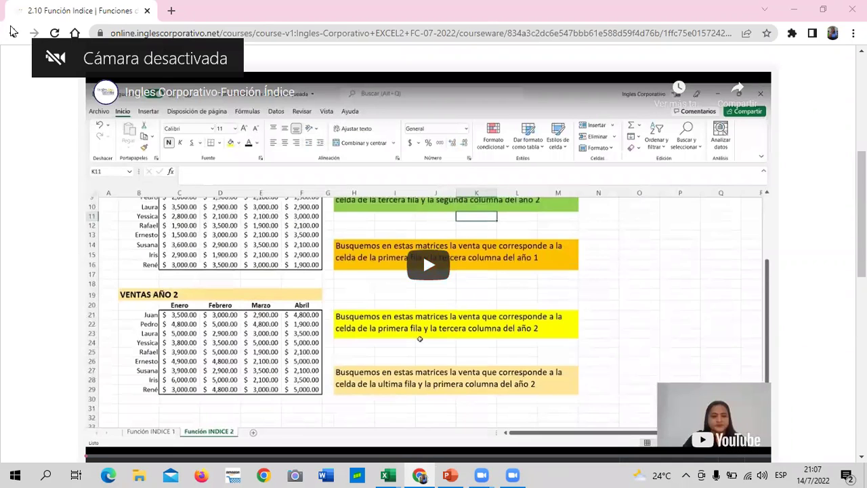
pyautogui.click(423, 264)
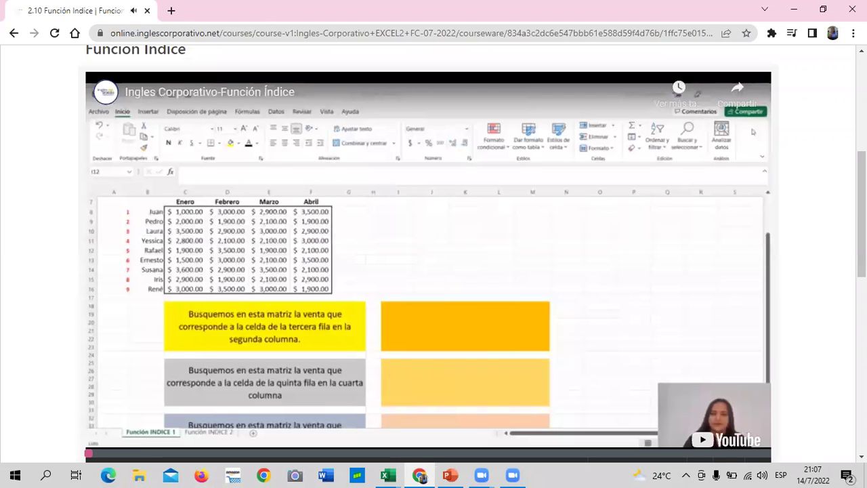
# Watch the Función Índice lesson video until it ends at 6:09
pyautogui.scroll(-1, 433, 254)
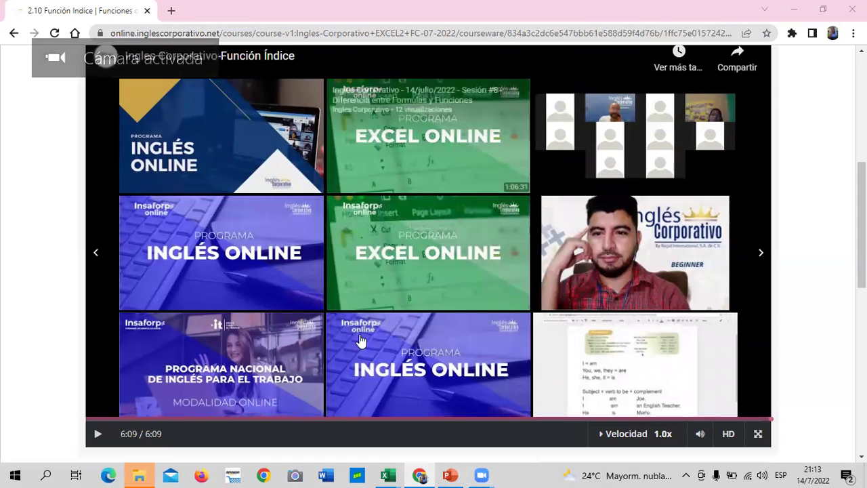
pyautogui.moveTo(387, 475)
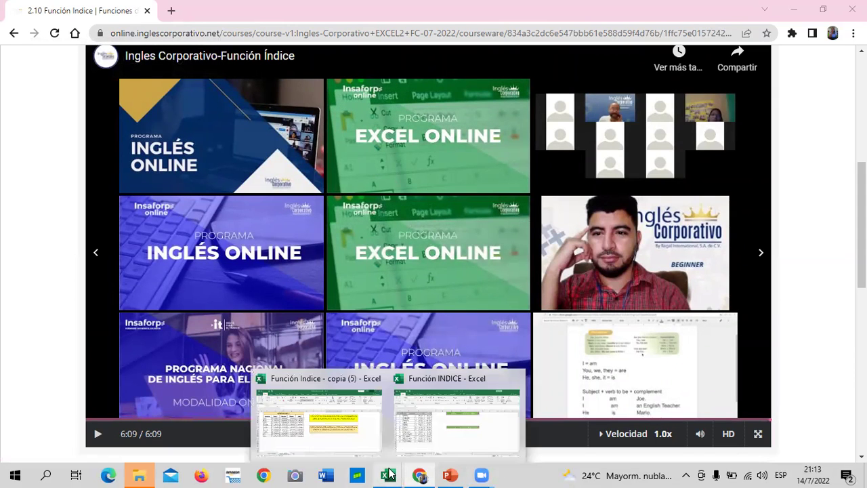
# Bring up the Función INDICE workbook on its Función INDICE 1 sheet
pyautogui.click(478, 447)
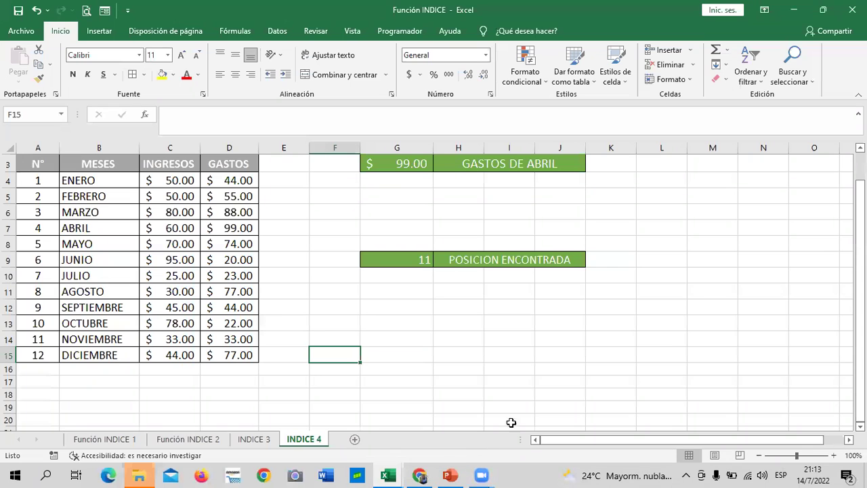
pyautogui.click(193, 439)
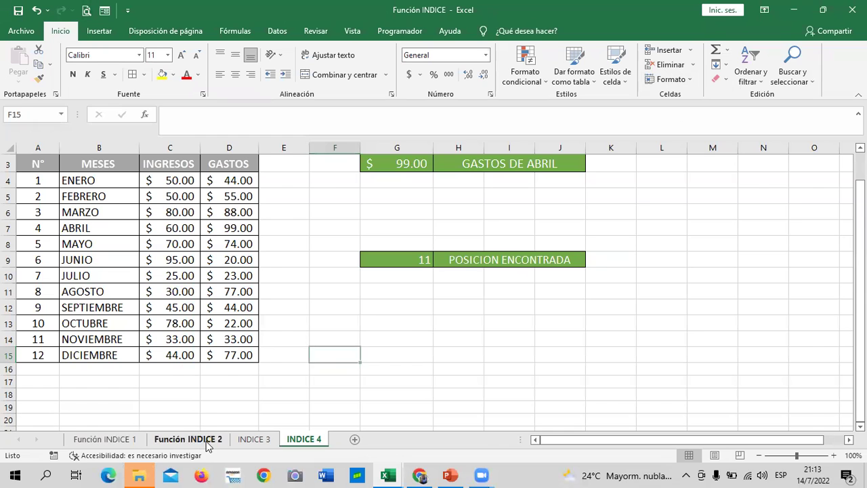
pyautogui.click(101, 441)
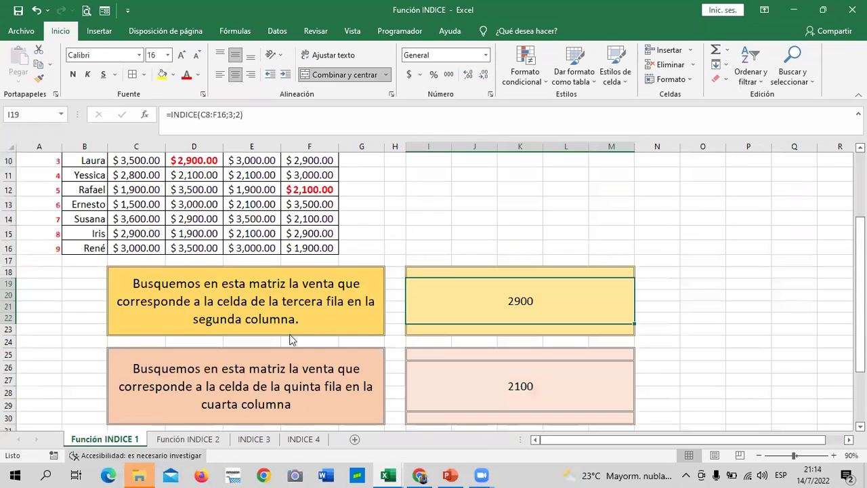
pyautogui.scroll(-2, 465, 327)
pyautogui.scroll(-1, 465, 327)
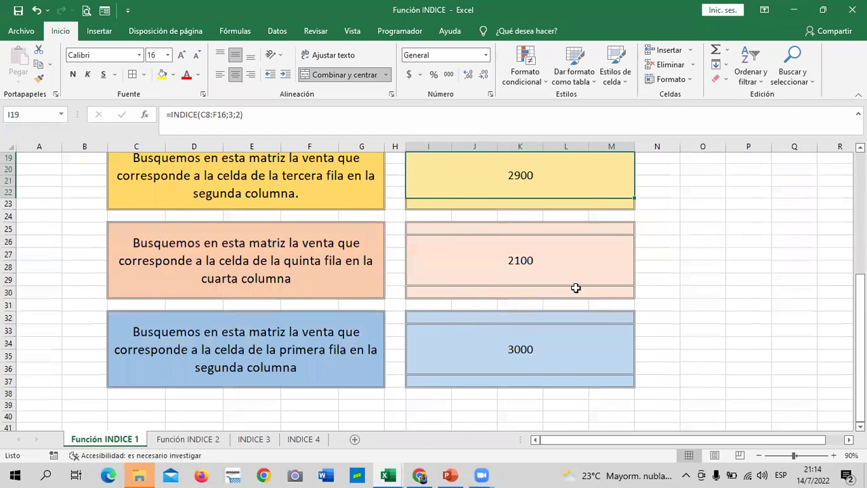
pyautogui.scroll(2, 574, 287)
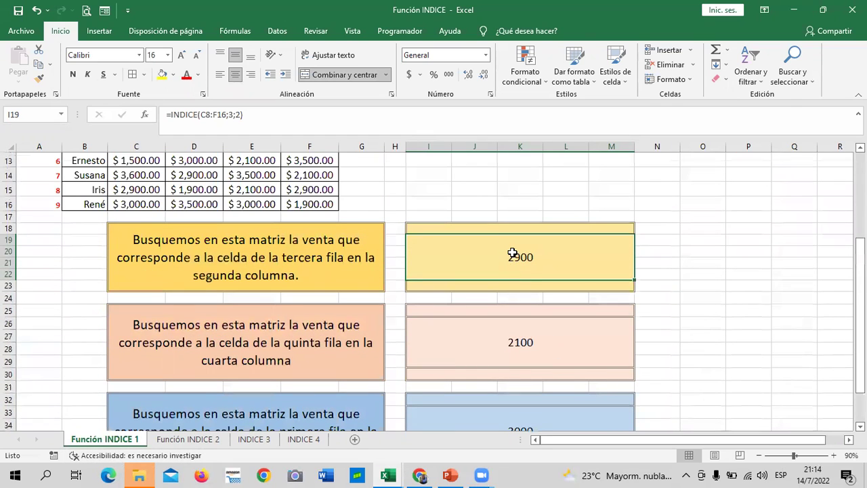
# Delete the 2900, 2100 and 3000 results from answer cells I19, I26 and I33
pyautogui.press('Delete')
pyautogui.click(523, 346)
pyautogui.press('Delete')
pyautogui.scroll(-2, 541, 386)
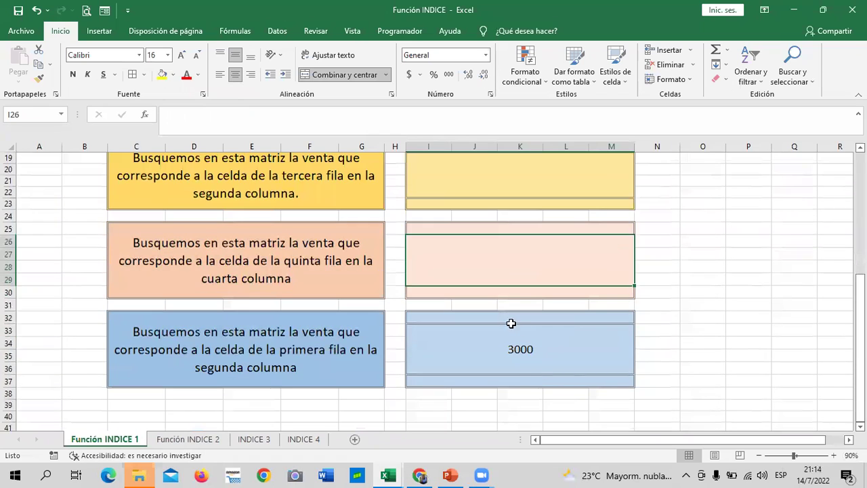
pyautogui.click(519, 339)
pyautogui.press('Delete')
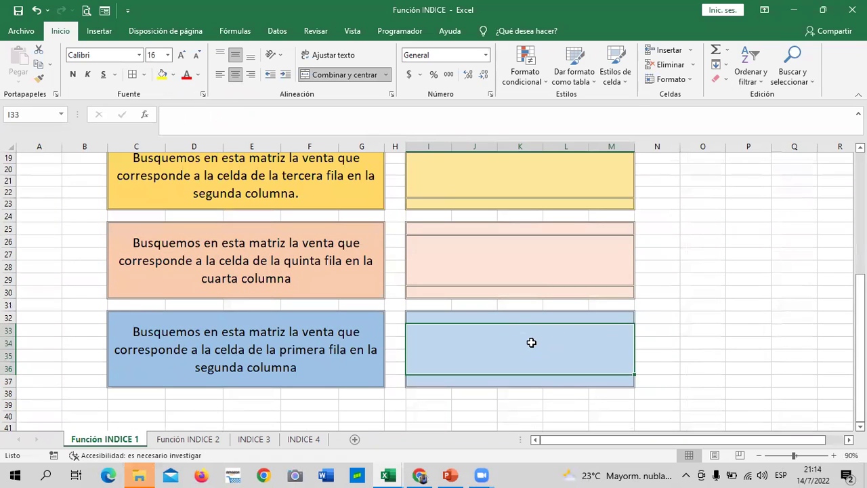
pyautogui.scroll(2, 495, 352)
pyautogui.scroll(3, 488, 347)
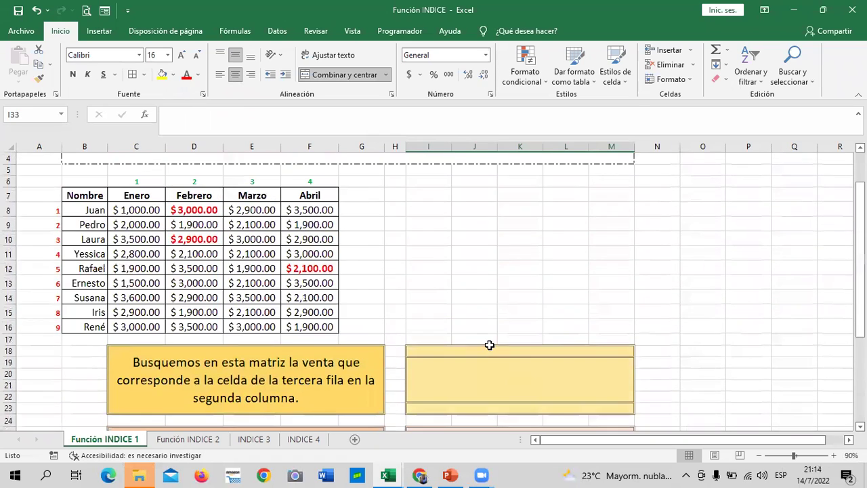
pyautogui.scroll(1, 488, 346)
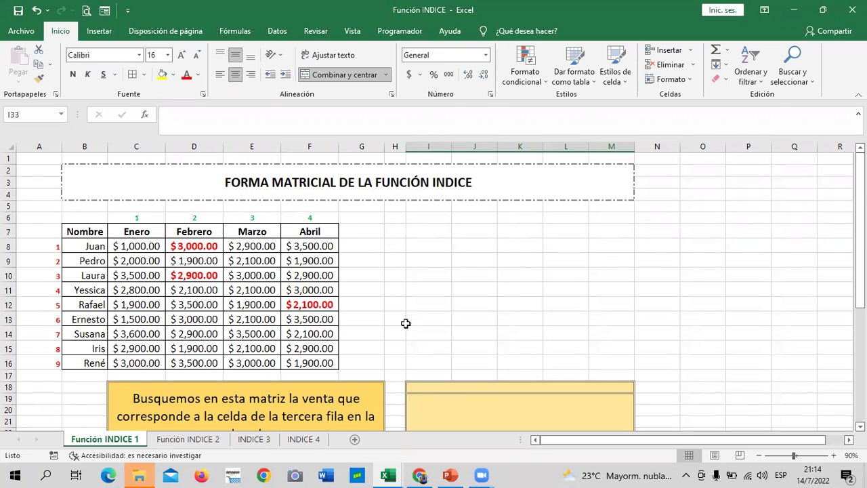
pyautogui.scroll(-1, 241, 254)
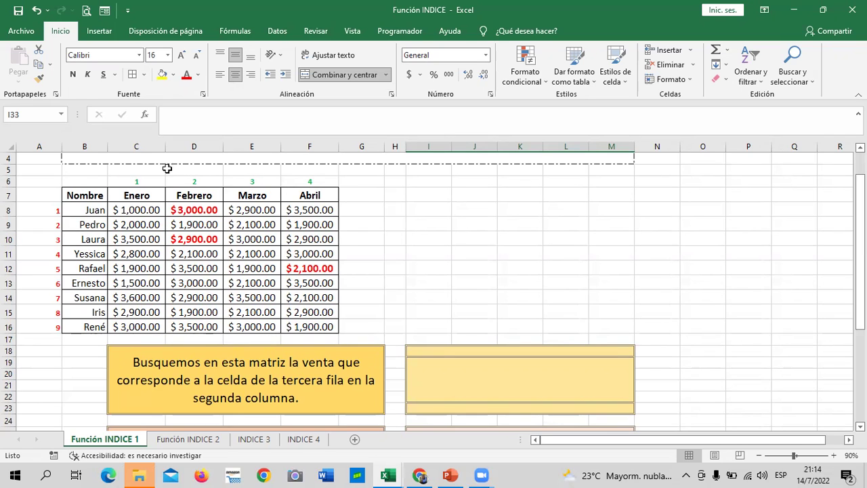
pyautogui.click(139, 183)
pyautogui.click(193, 183)
pyautogui.click(249, 183)
pyautogui.click(310, 182)
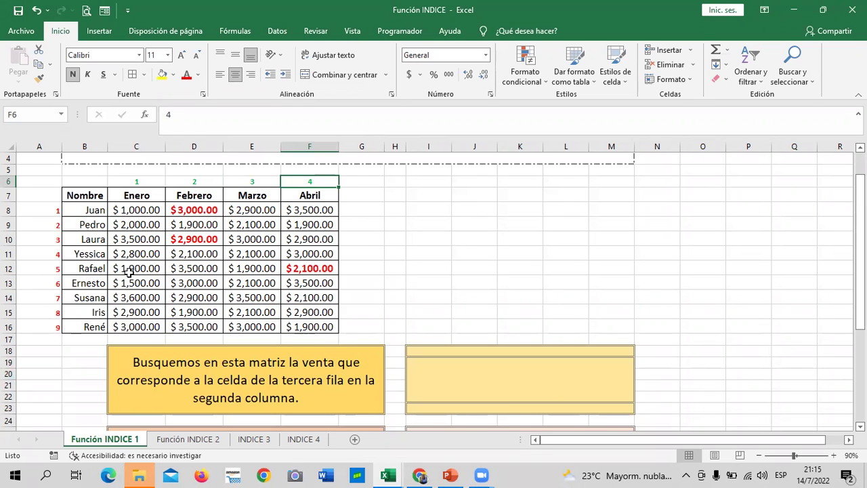
pyautogui.click(58, 211)
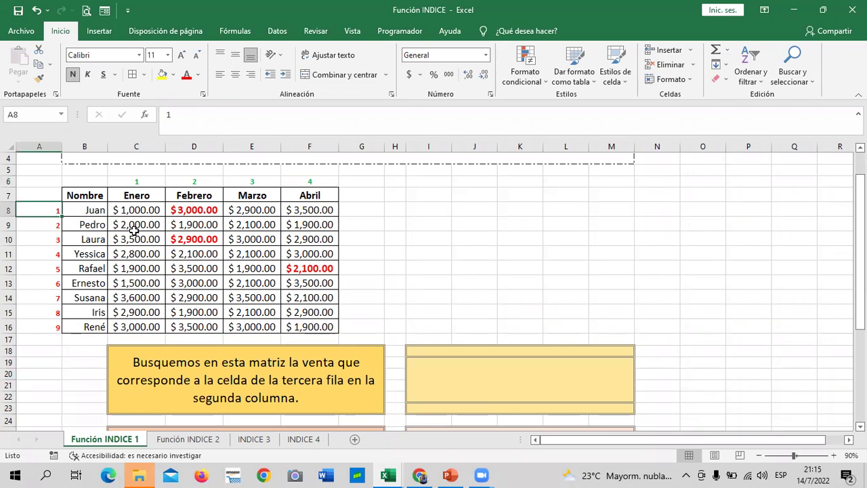
pyautogui.click(55, 224)
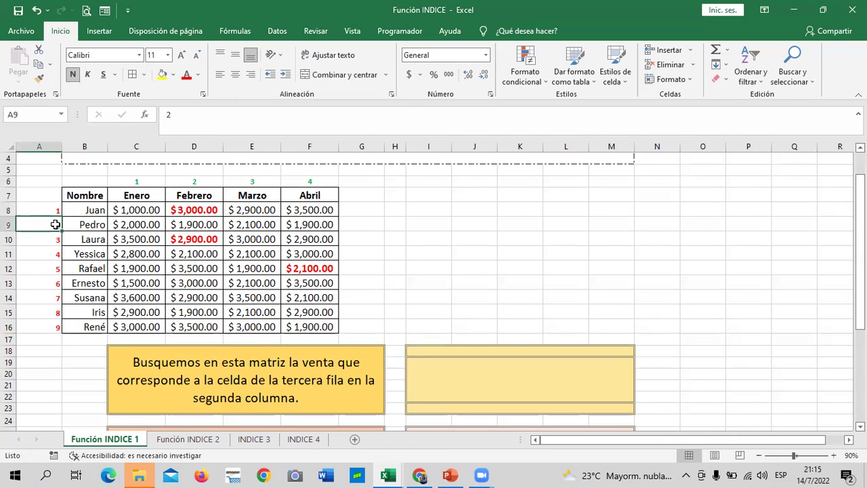
pyautogui.click(50, 328)
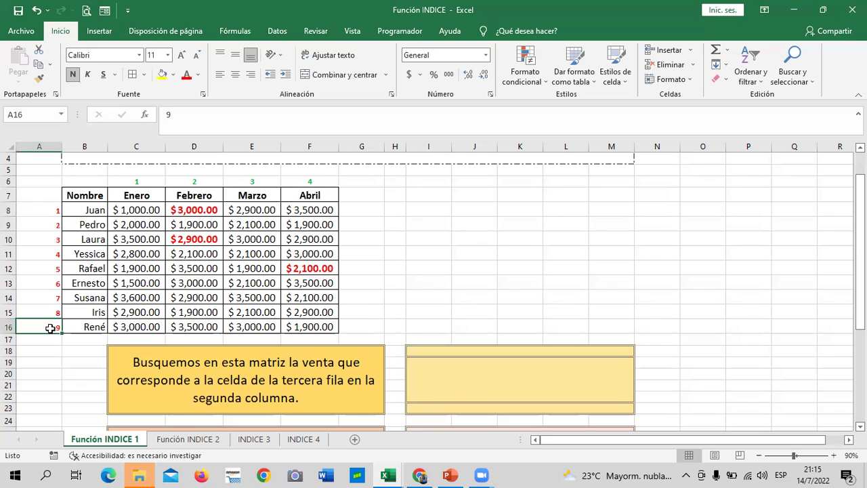
pyautogui.press('Up')
pyautogui.click(70, 310)
pyautogui.click(59, 297)
pyautogui.click(85, 296)
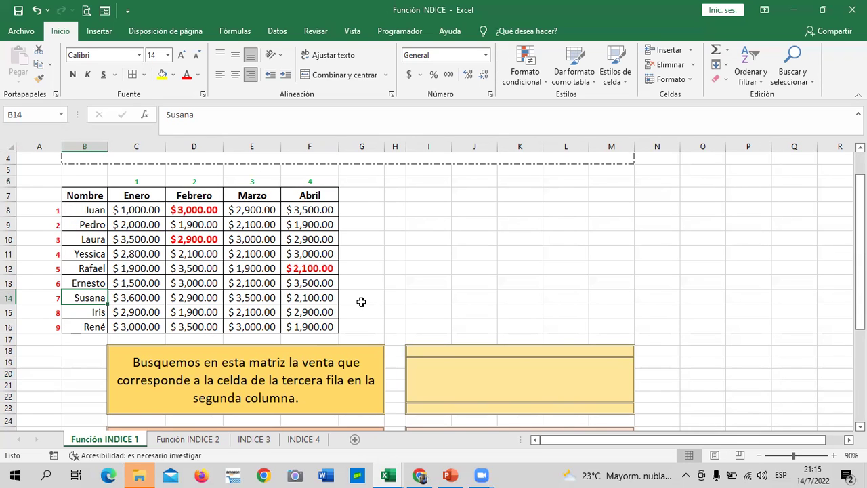
pyautogui.click(146, 184)
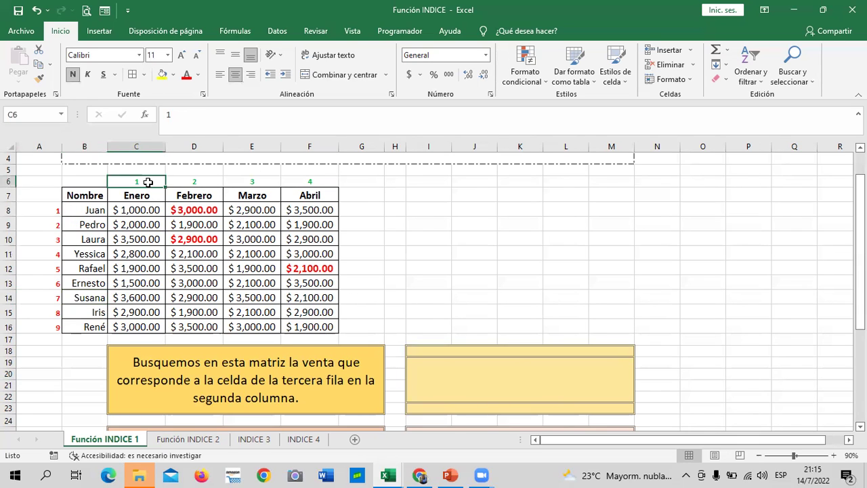
pyautogui.click(186, 192)
pyautogui.click(248, 194)
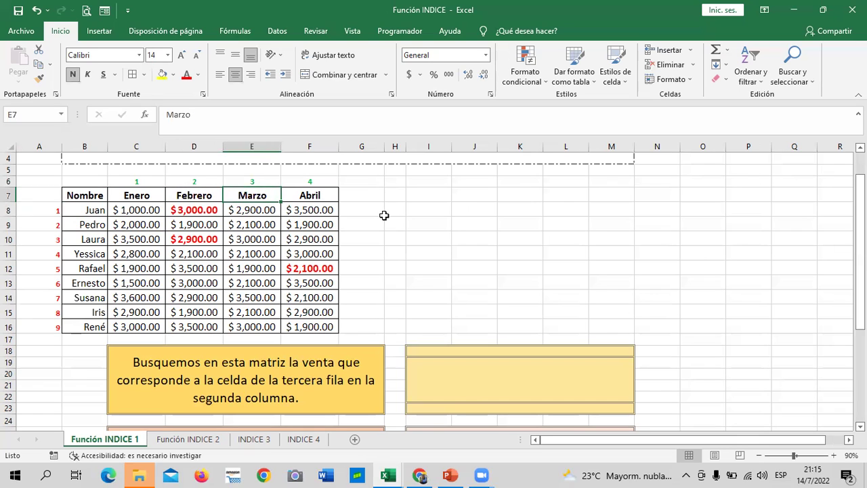
pyautogui.click(315, 197)
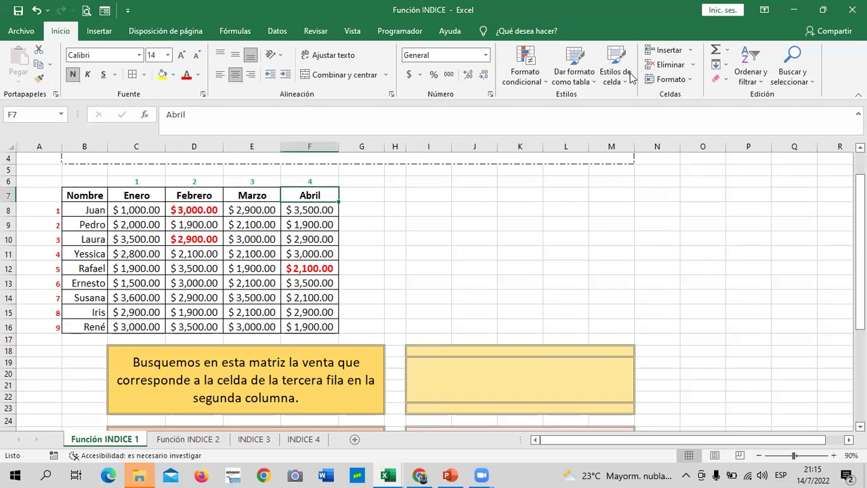
pyautogui.scroll(-1, 412, 262)
pyautogui.scroll(2, 414, 264)
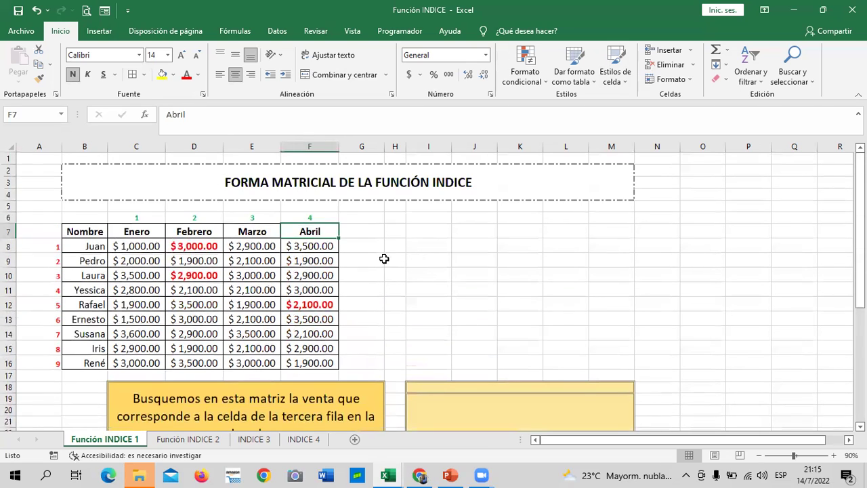
pyautogui.click(203, 245)
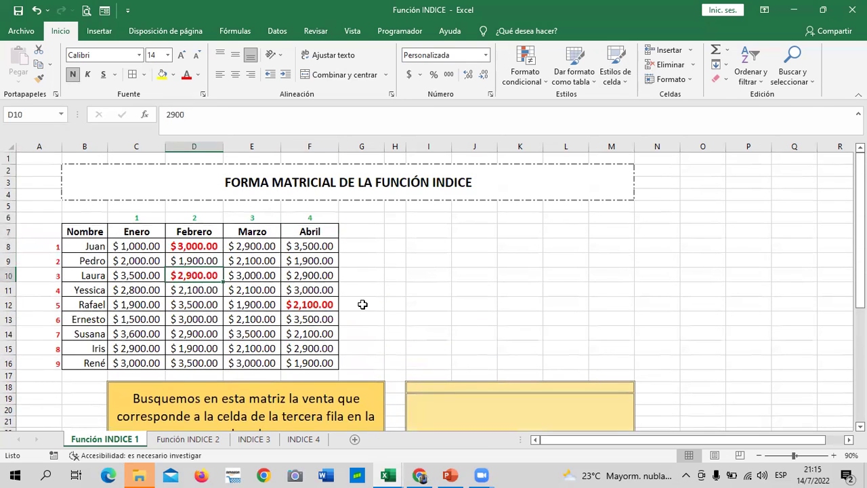
pyautogui.click(324, 304)
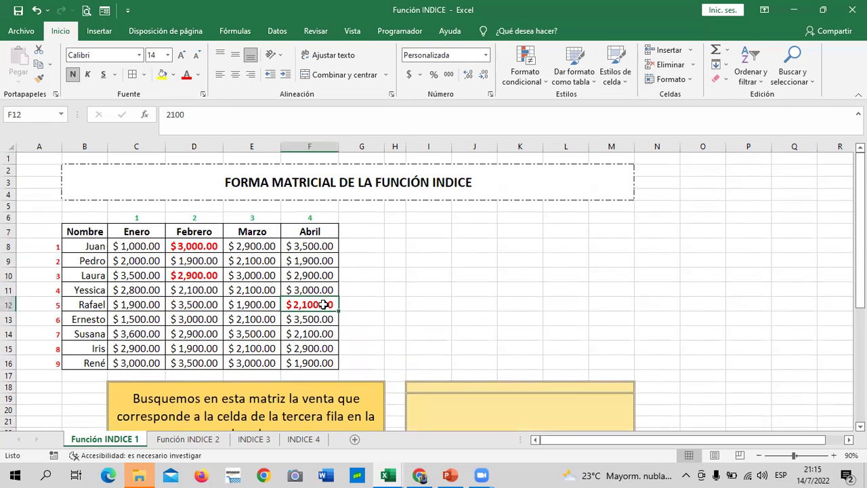
pyautogui.click(184, 275)
pyautogui.click(194, 232)
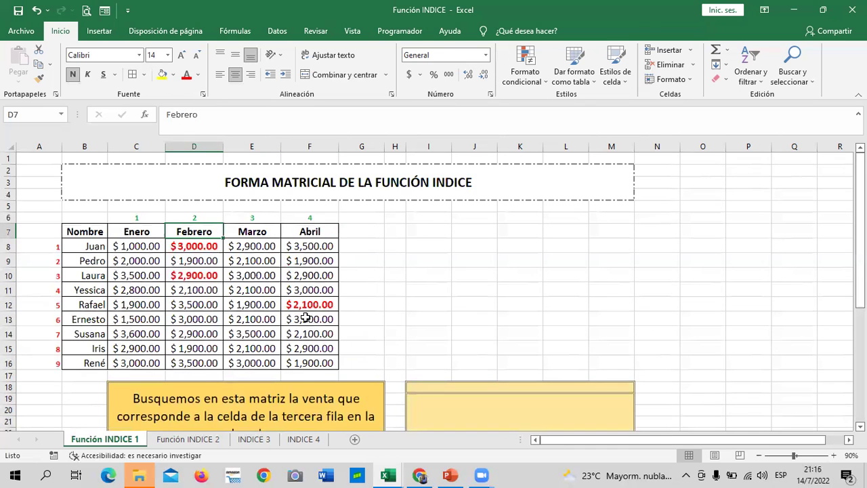
pyautogui.scroll(-1, 305, 316)
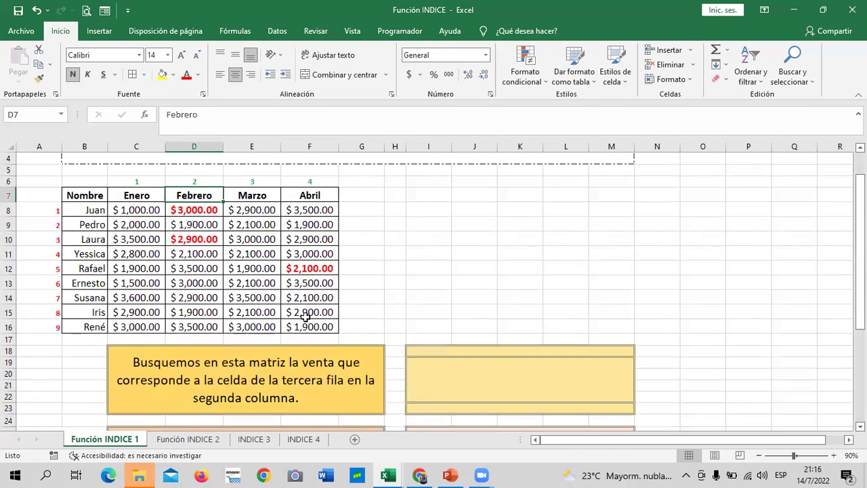
pyautogui.click(185, 239)
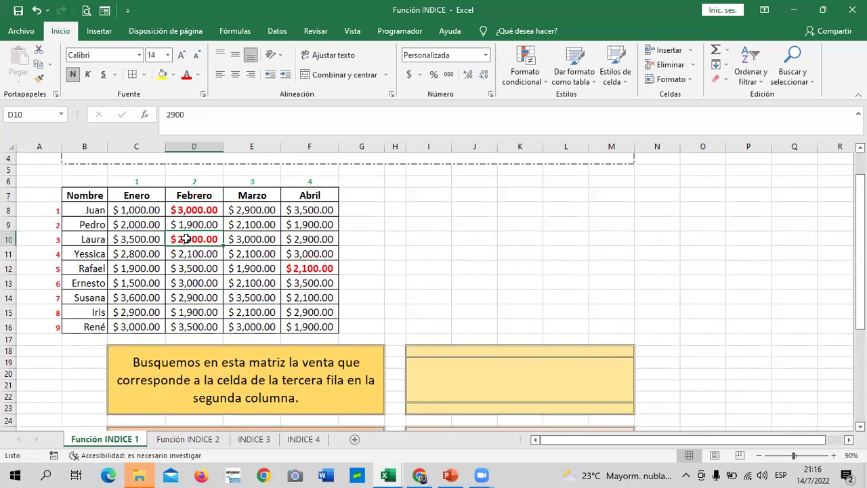
pyautogui.click(198, 298)
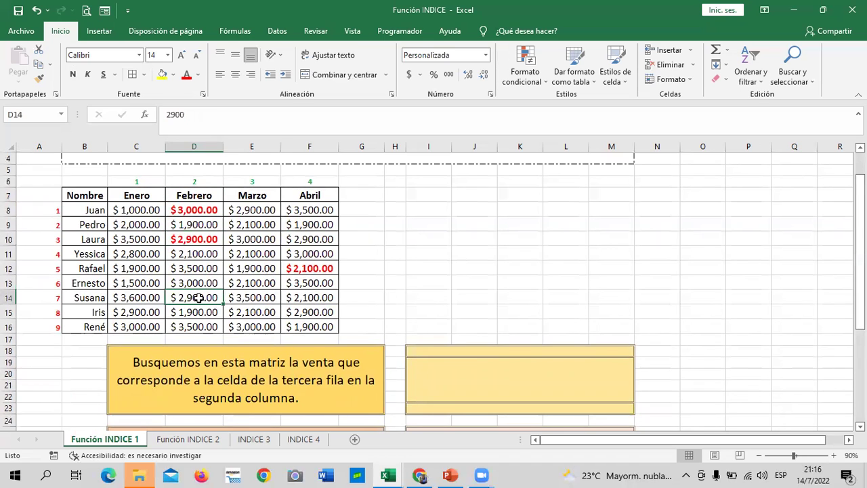
pyautogui.click(191, 240)
pyautogui.click(183, 293)
pyautogui.click(202, 237)
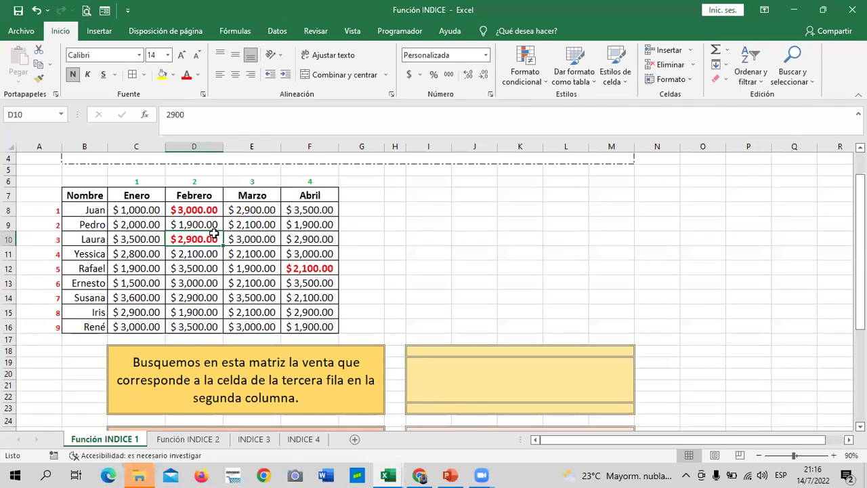
# Enter =INDICE(C8:F16;3;2) in merged cell I19 so it returns 2900
pyautogui.scroll(-4, 387, 325)
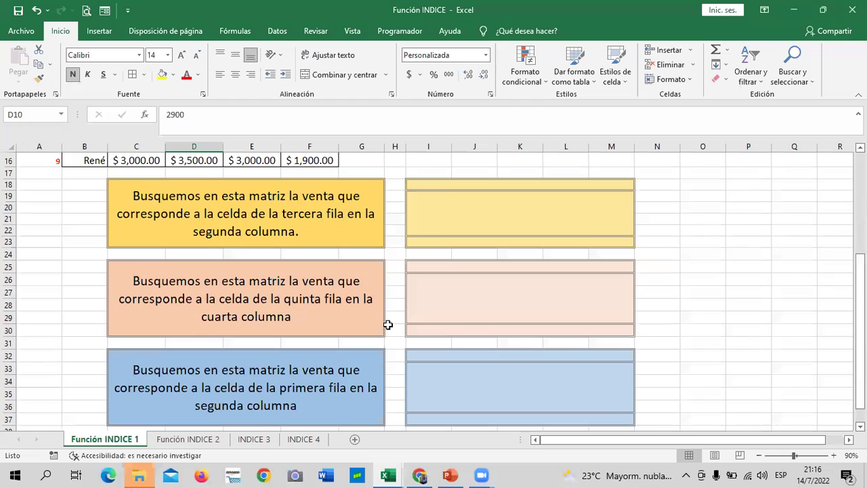
pyautogui.scroll(-2, 499, 310)
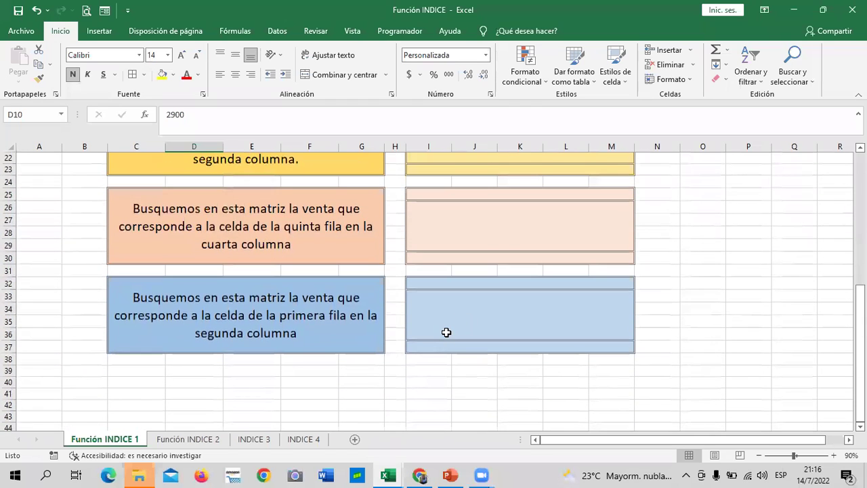
pyautogui.scroll(1, 437, 335)
pyautogui.scroll(2, 429, 334)
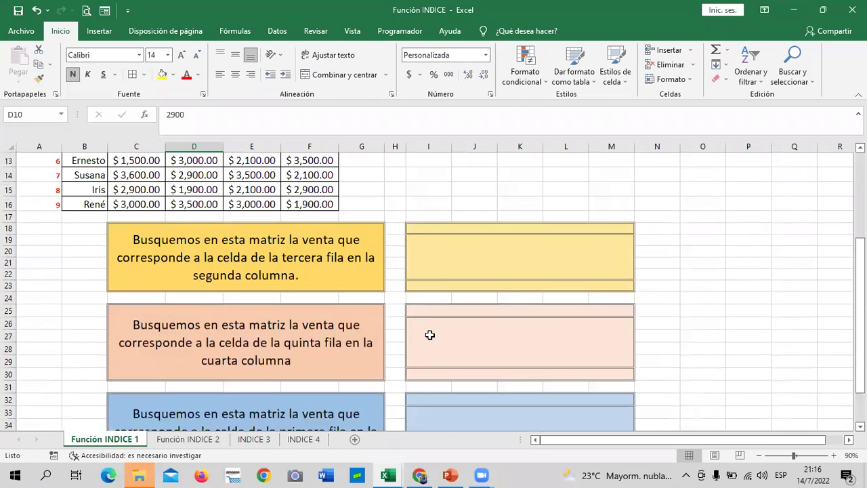
pyautogui.scroll(1, 428, 332)
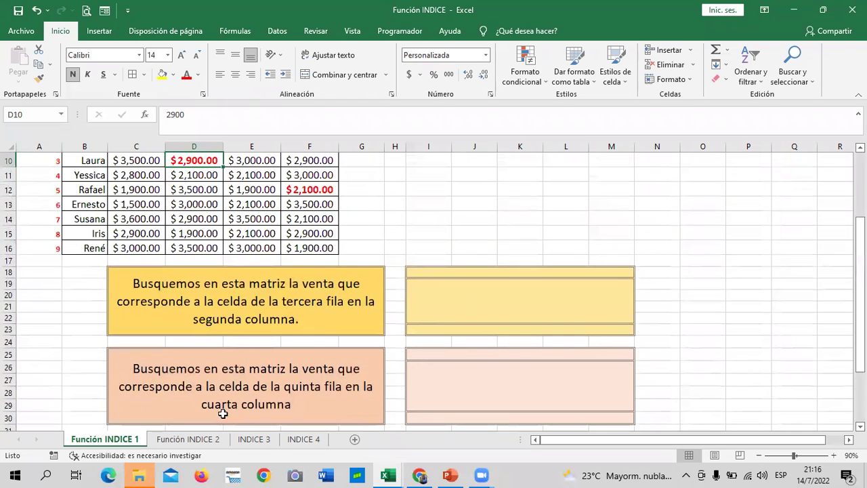
pyautogui.click(552, 307)
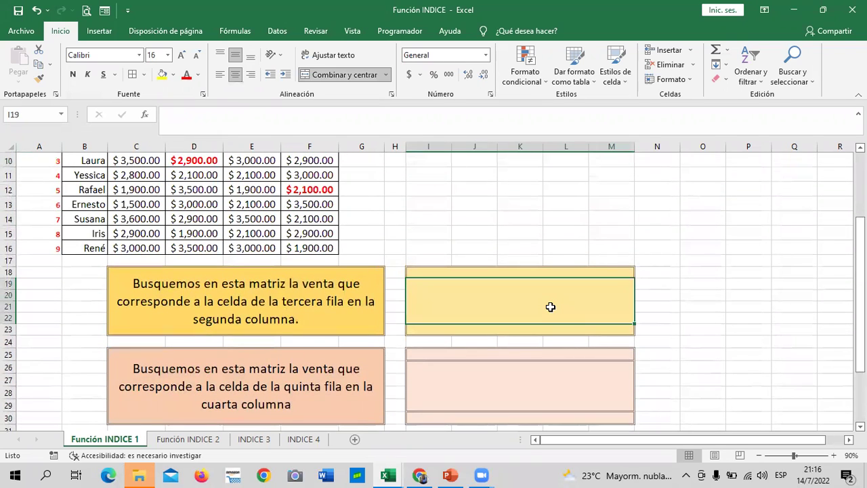
pyautogui.write('=')
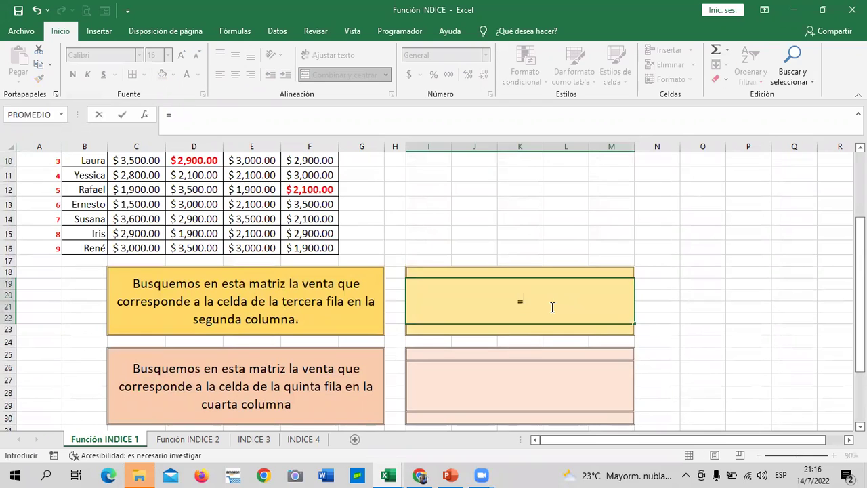
pyautogui.write('INDICE')
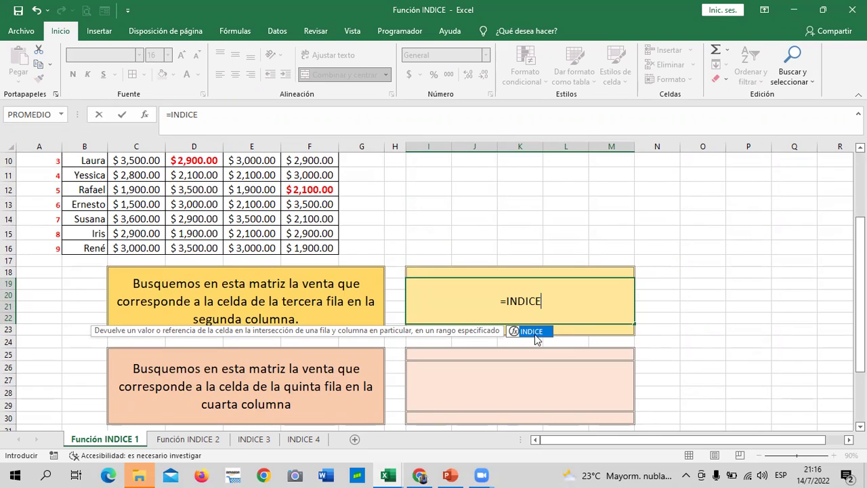
pyautogui.doubleClick(535, 333)
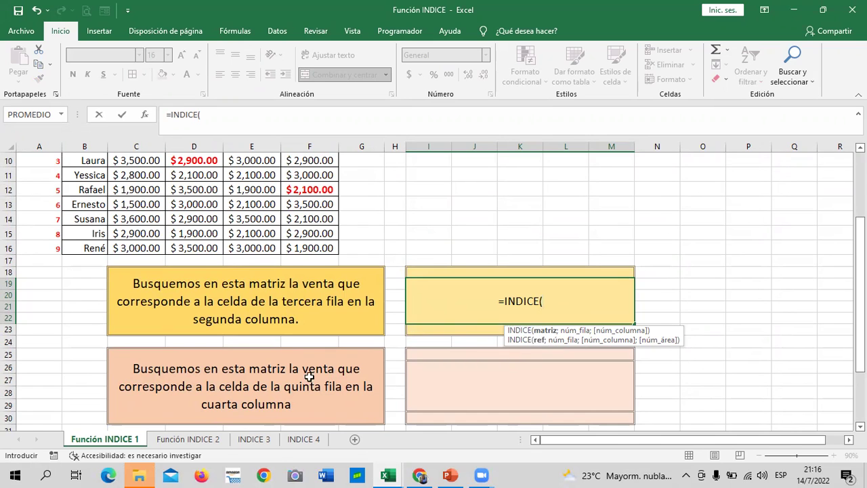
pyautogui.scroll(2, 283, 366)
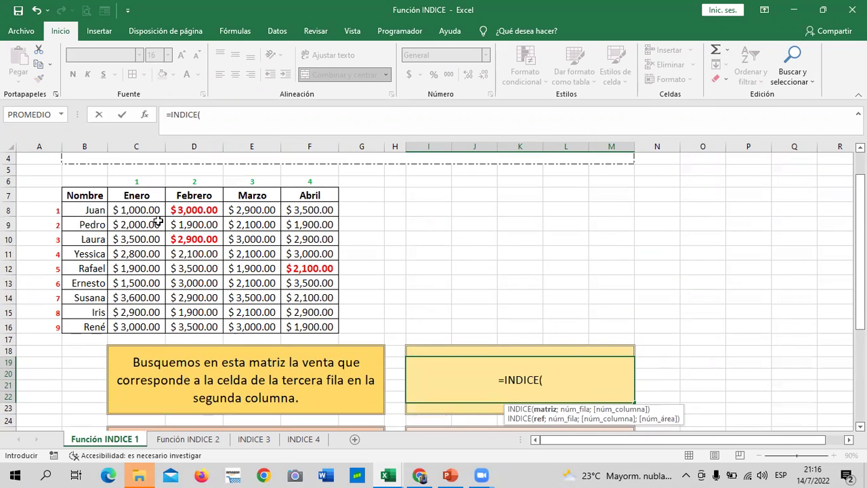
pyautogui.moveTo(122, 208)
pyautogui.mouseDown()
pyautogui.moveTo(257, 274)
pyautogui.moveTo(308, 324)
pyautogui.mouseUp()
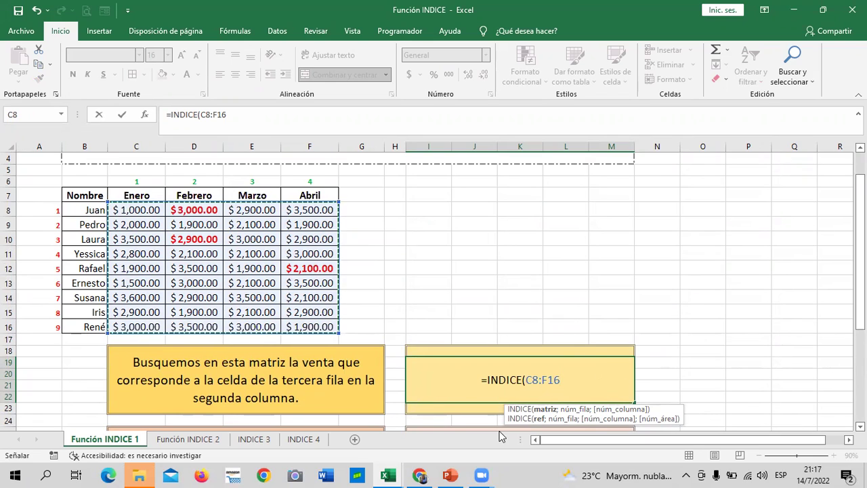
pyautogui.write(';')
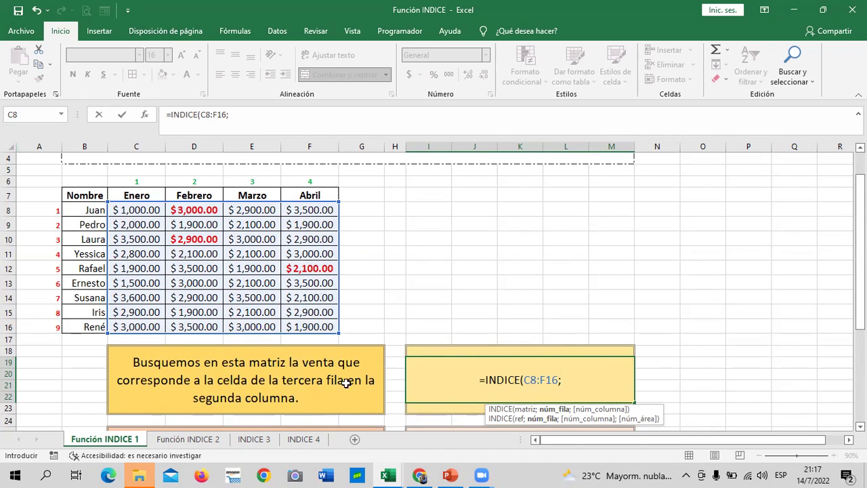
pyautogui.write('3')
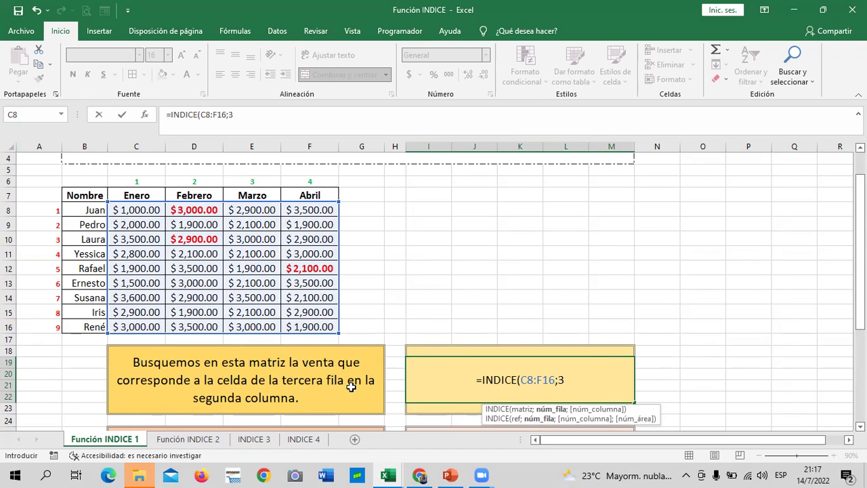
pyautogui.write(';')
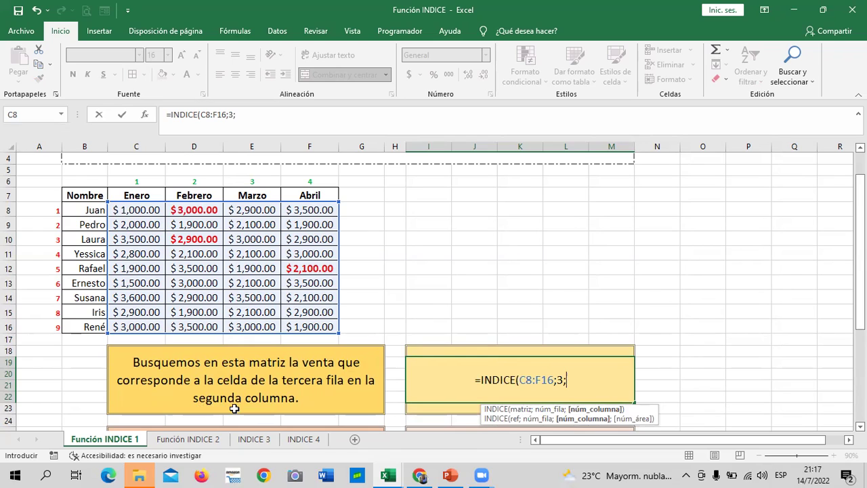
pyautogui.write('2)')
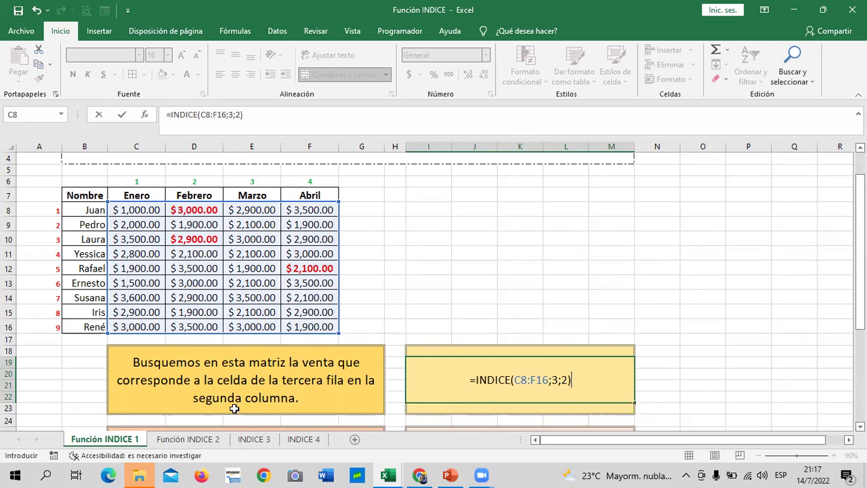
pyautogui.press('Return')
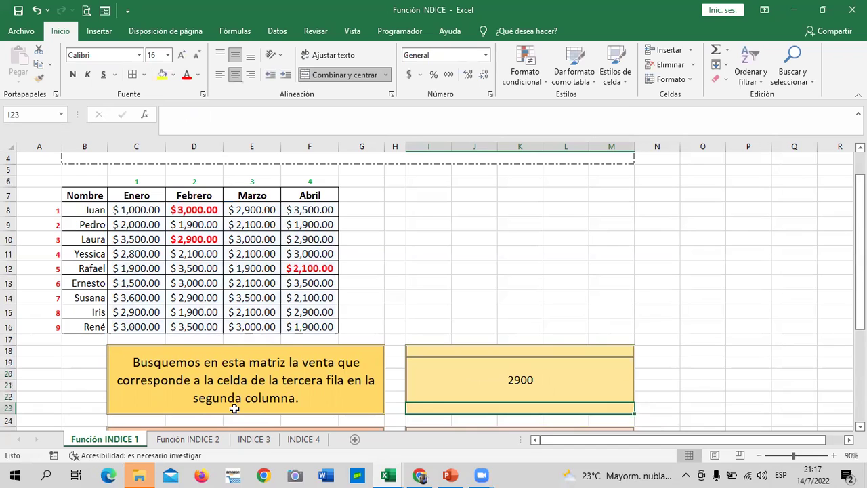
pyautogui.click(522, 379)
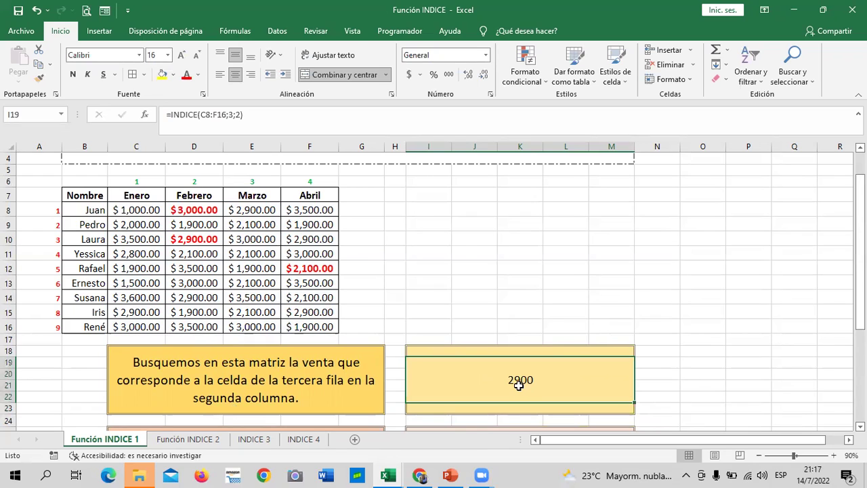
pyautogui.click(180, 240)
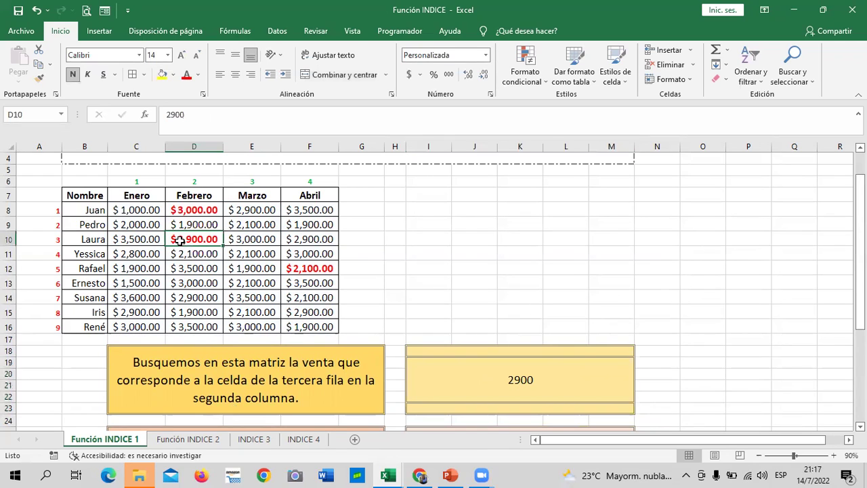
pyautogui.click(9, 239)
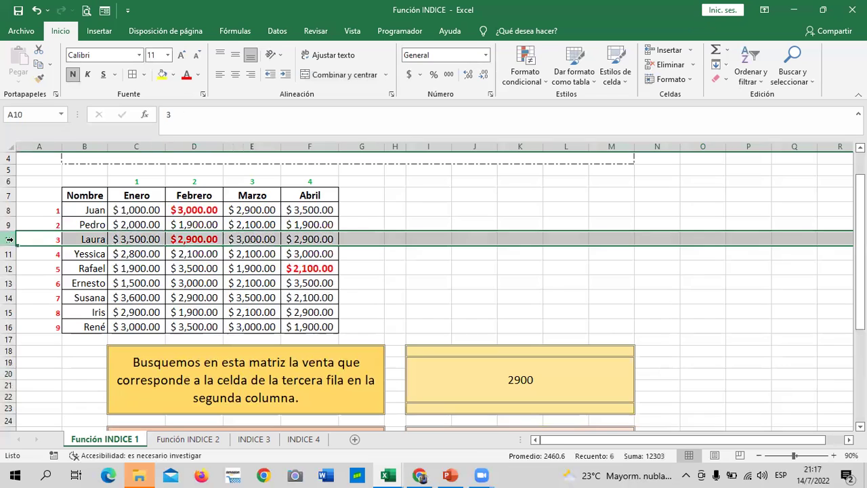
pyautogui.click(200, 146)
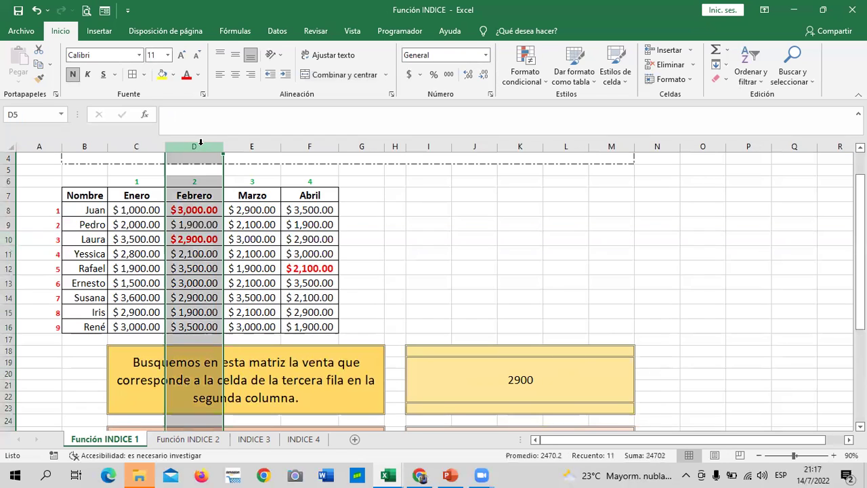
pyautogui.click(198, 238)
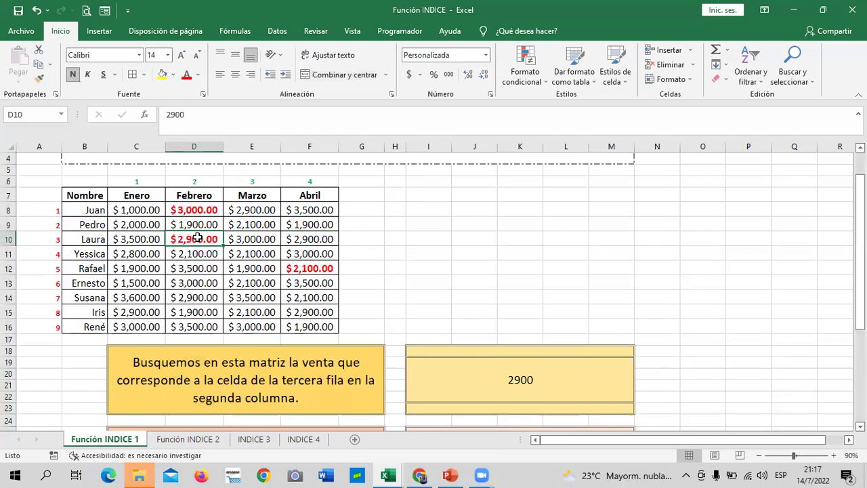
pyautogui.click(550, 269)
pyautogui.scroll(-2, 548, 272)
# Enter =INDICE(C8:F15;5;4) in the orange answer box, returning 2100
pyautogui.scroll(-1, 547, 273)
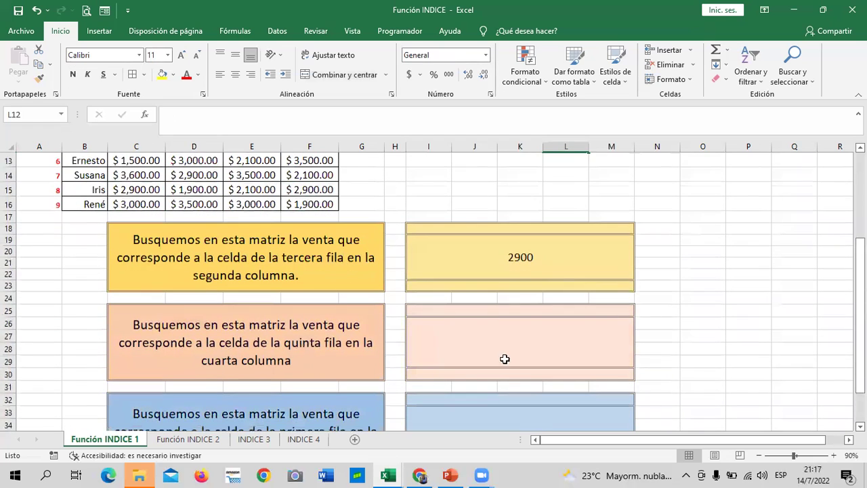
pyautogui.click(517, 350)
pyautogui.write('=')
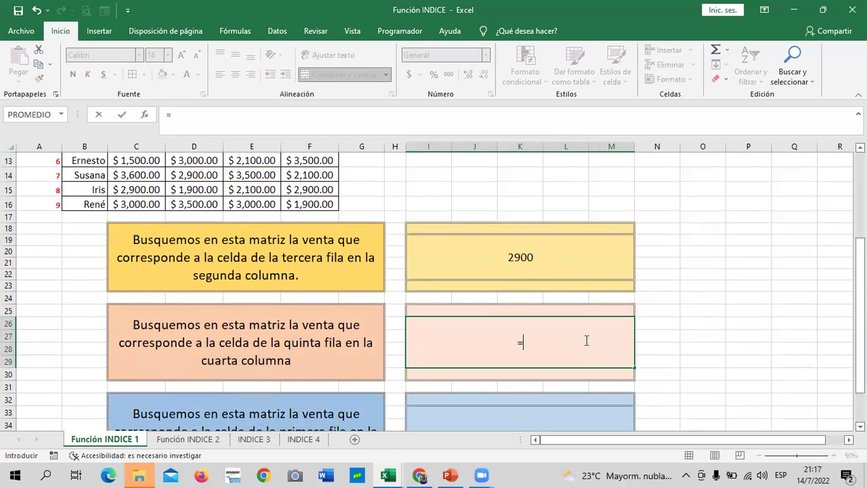
pyautogui.write('INDICE')
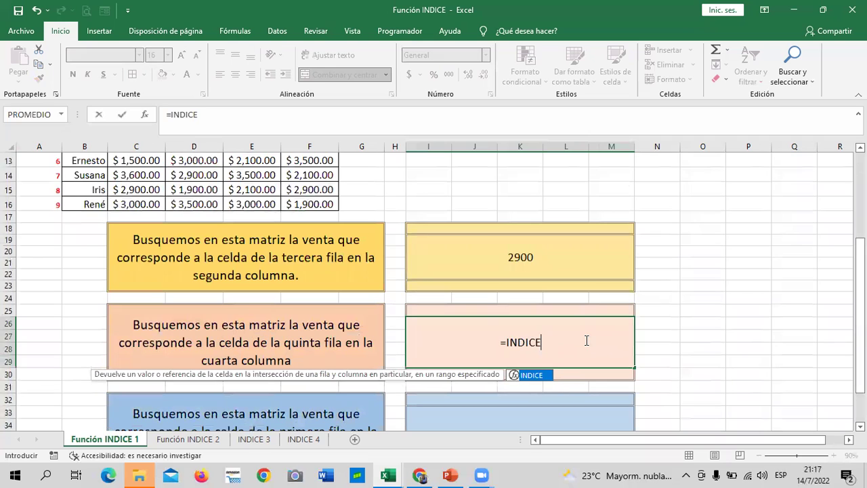
pyautogui.doubleClick(531, 375)
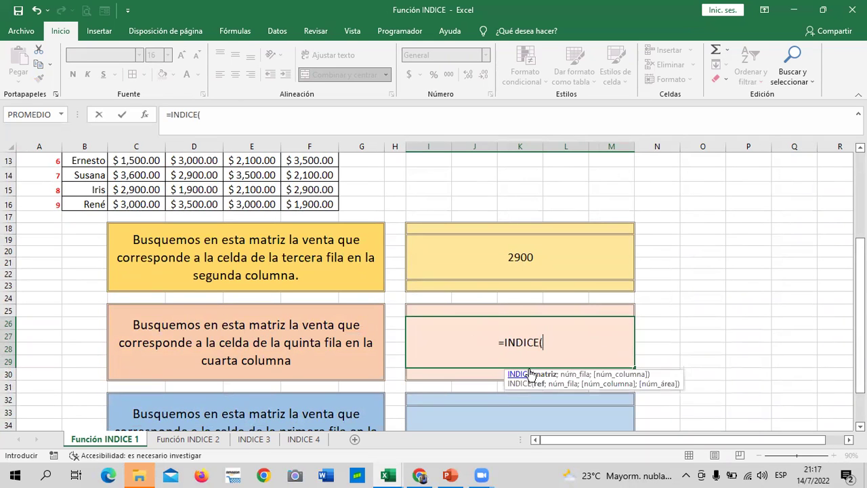
pyautogui.scroll(3, 343, 353)
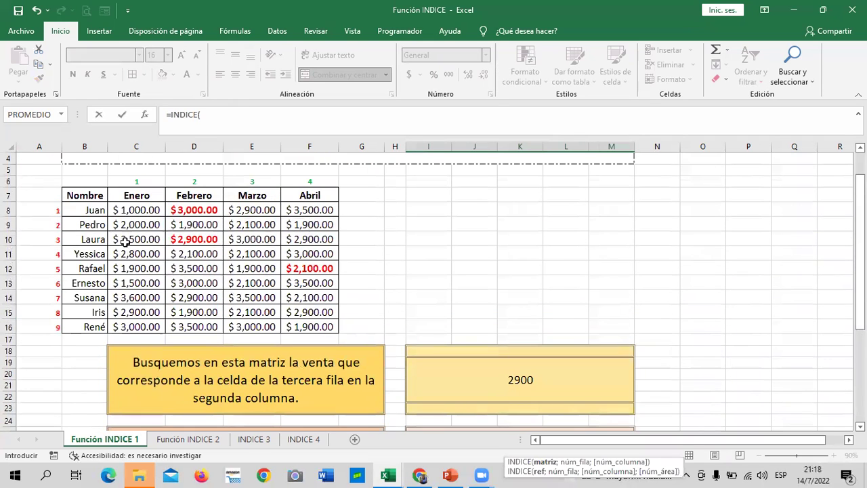
pyautogui.moveTo(126, 206); pyautogui.dragTo(330, 315)
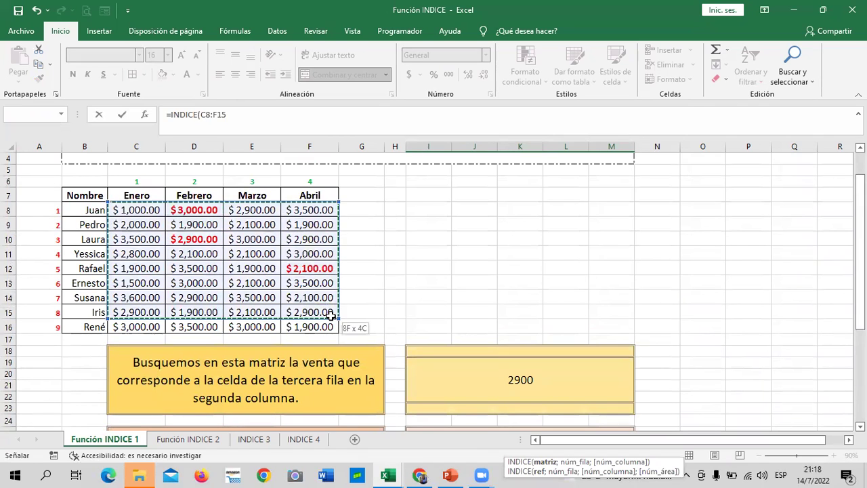
pyautogui.scroll(-3, 447, 318)
pyautogui.scroll(-2, 480, 342)
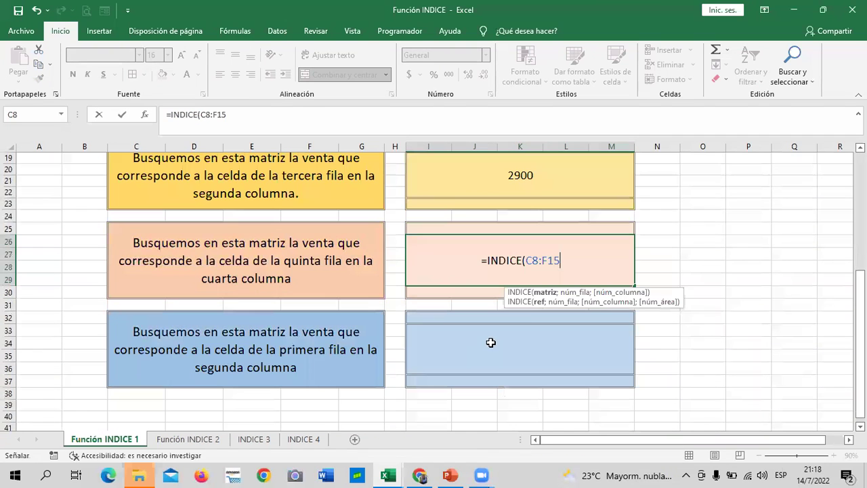
pyautogui.write(';')
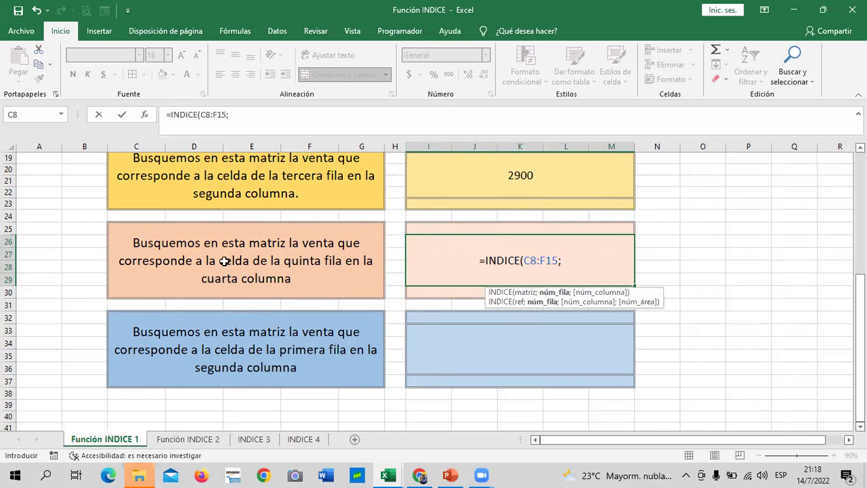
pyautogui.write('5;')
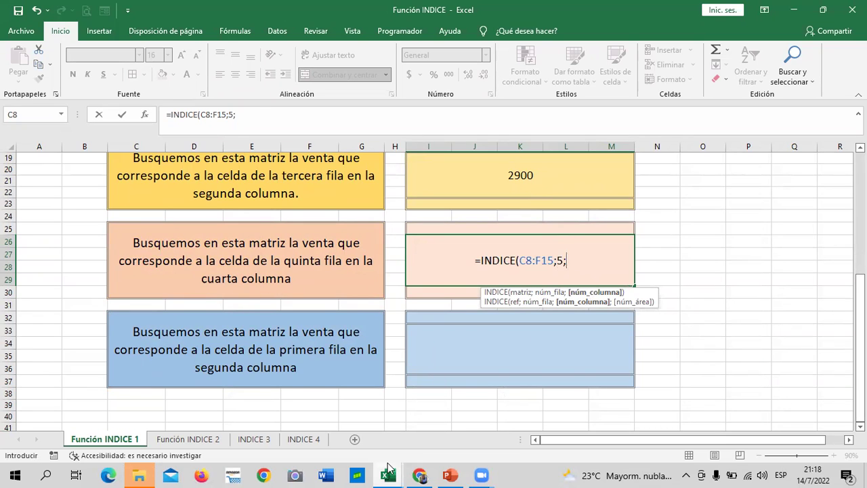
pyautogui.write('4')
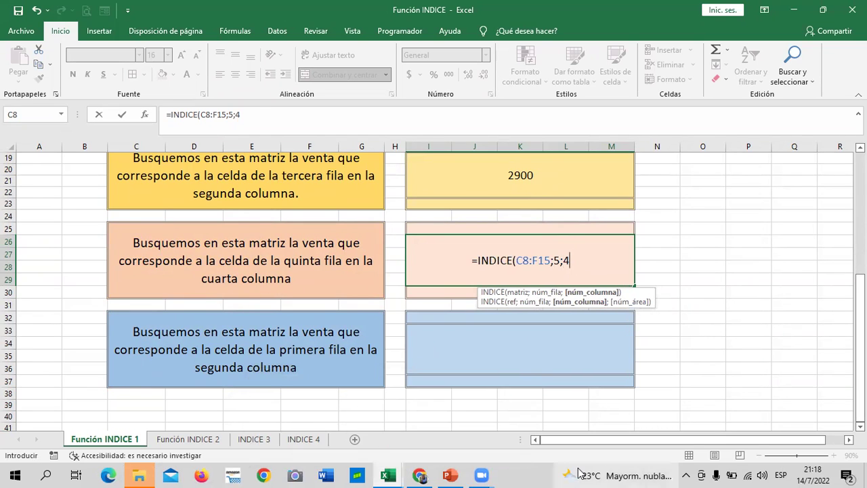
pyautogui.write(')')
pyautogui.press('Return')
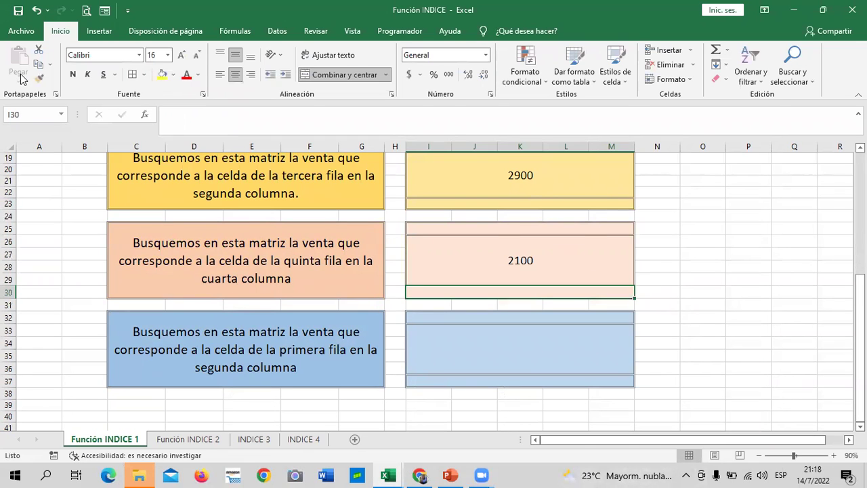
# Check the result against the source value 2100 in cell F12
pyautogui.scroll(4, 304, 246)
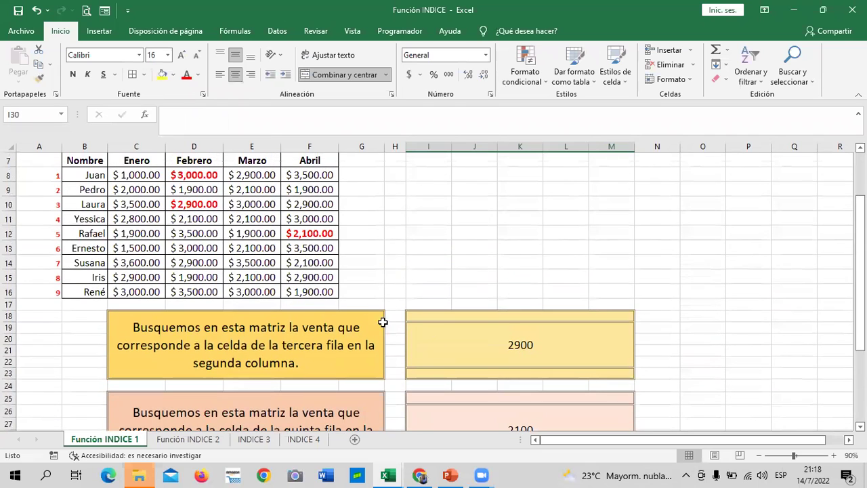
pyautogui.click(314, 236)
pyautogui.scroll(2, 332, 254)
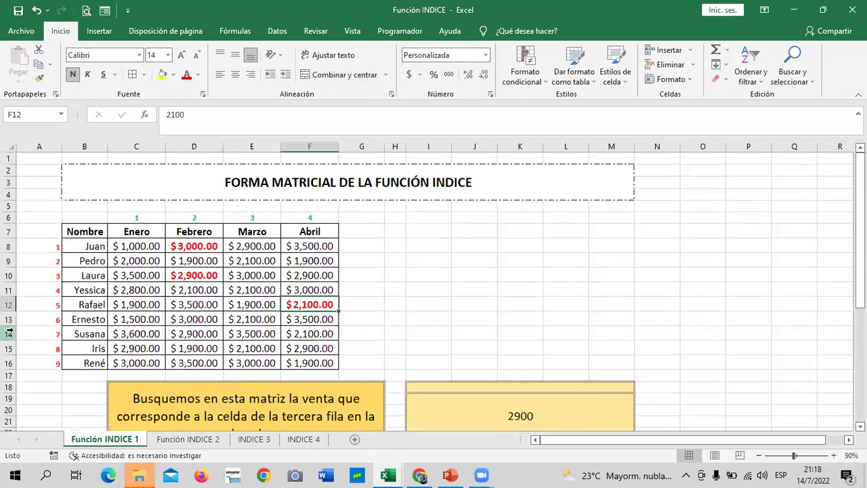
pyautogui.scroll(-3, 443, 296)
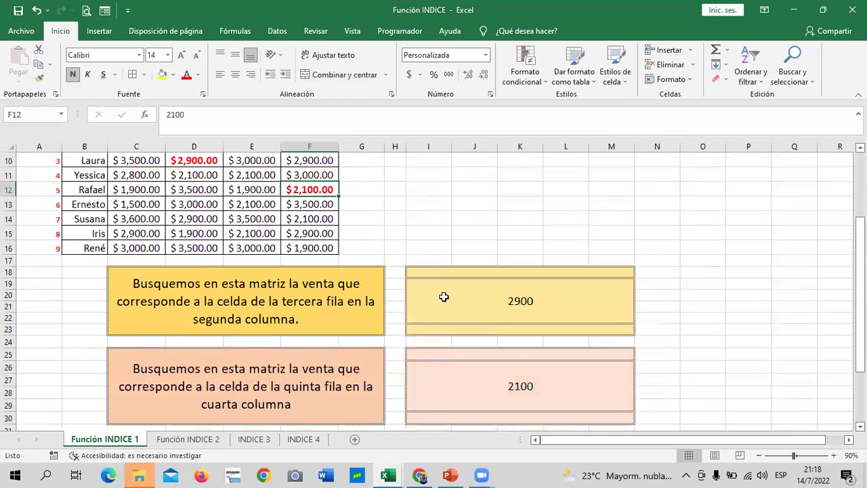
pyautogui.scroll(-4, 444, 296)
# Enter =INDICE(C8:F16;1;2) in merged cell I33 so it returns 3000
pyautogui.click(568, 321)
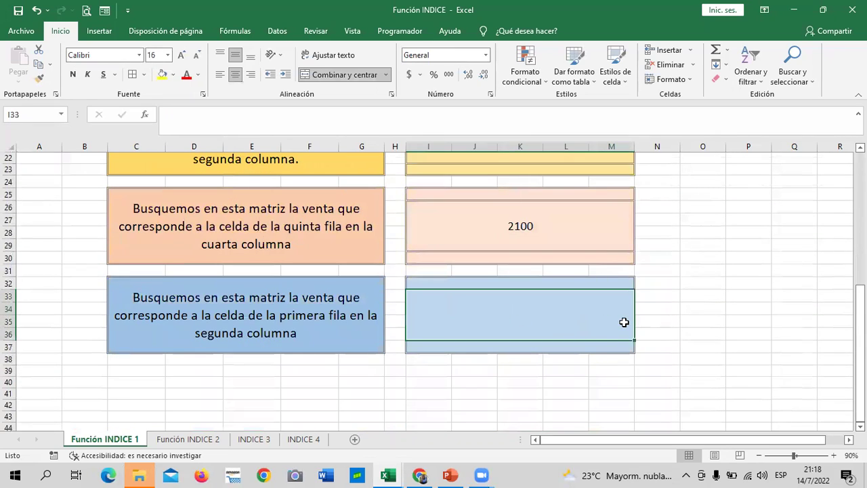
pyautogui.write('=')
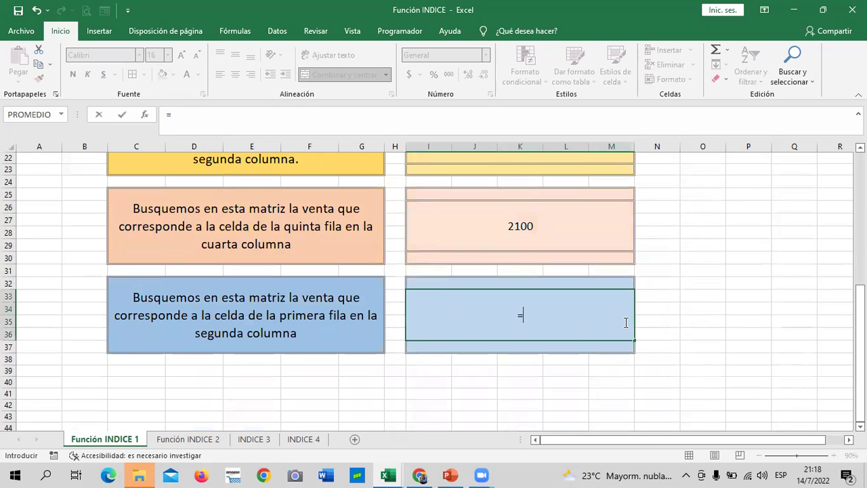
pyautogui.write('IN')
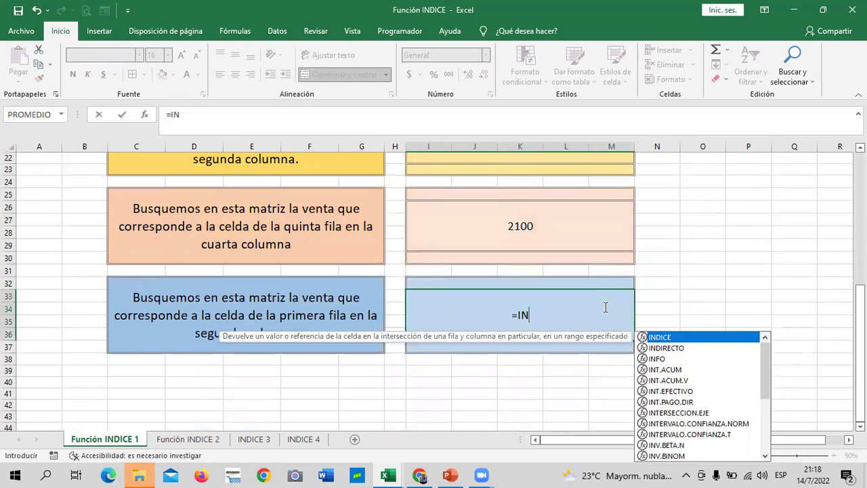
pyautogui.write('DICE')
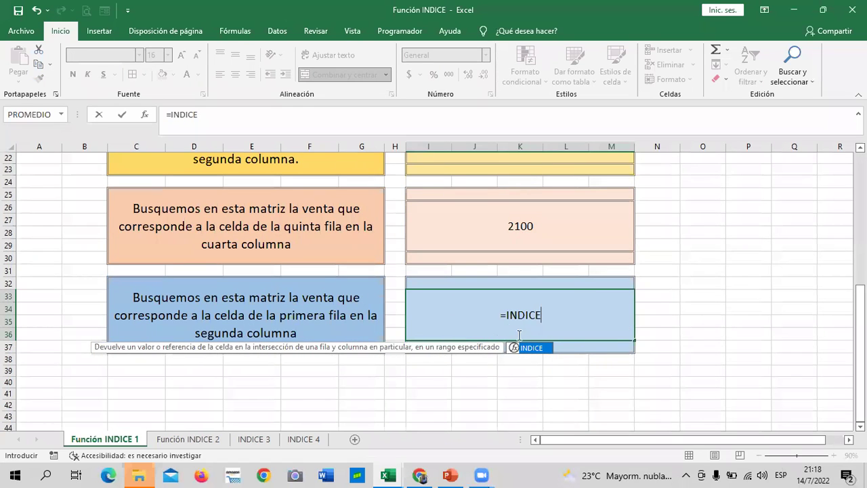
pyautogui.doubleClick(522, 348)
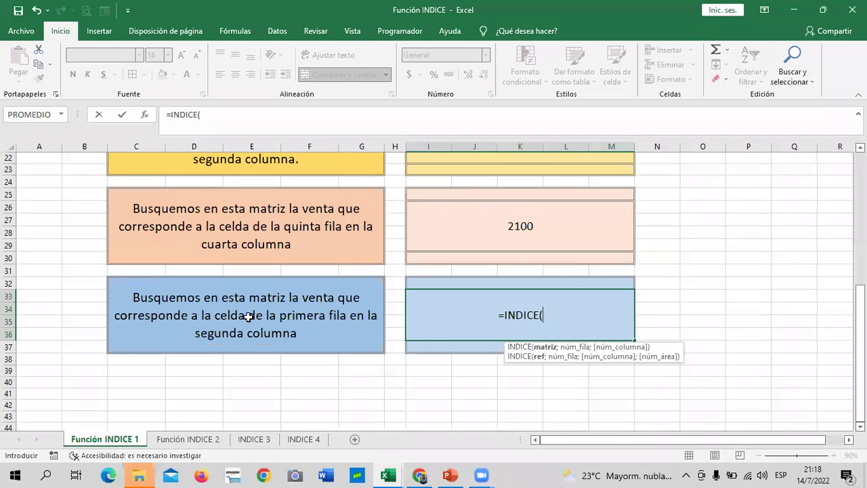
pyautogui.scroll(3, 254, 313)
pyautogui.scroll(2, 254, 332)
pyautogui.moveTo(112, 174); pyautogui.dragTo(326, 298)
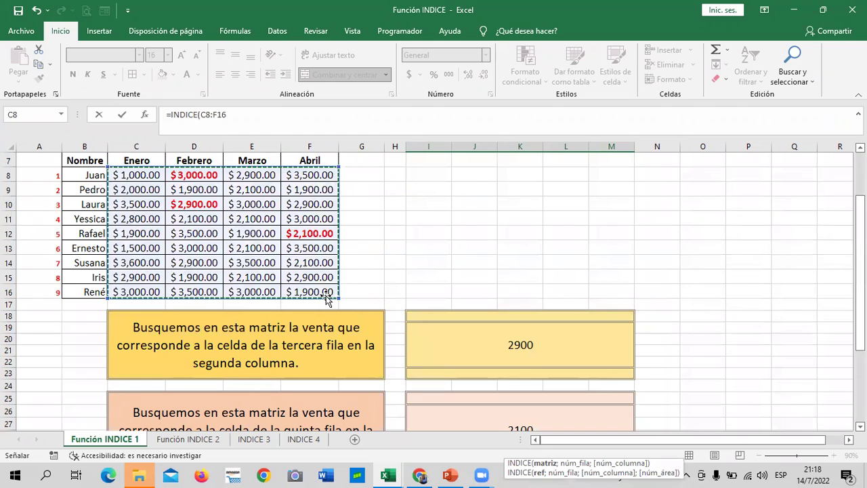
pyautogui.scroll(-5, 648, 381)
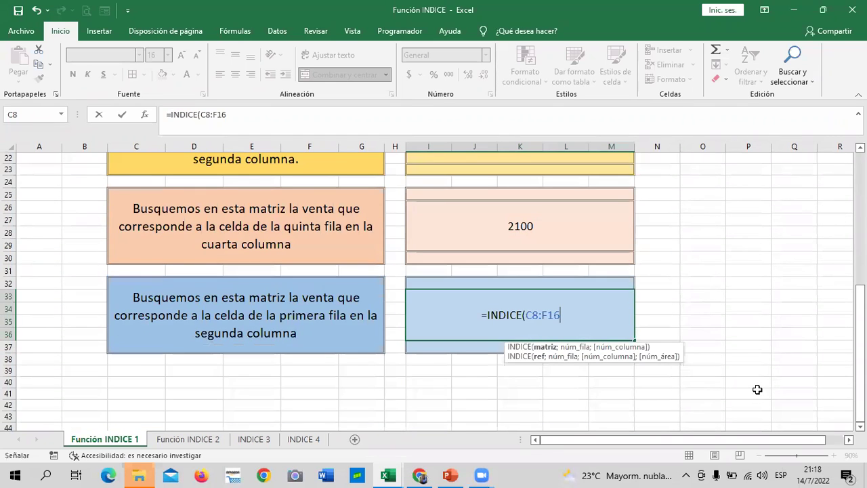
pyautogui.write(';')
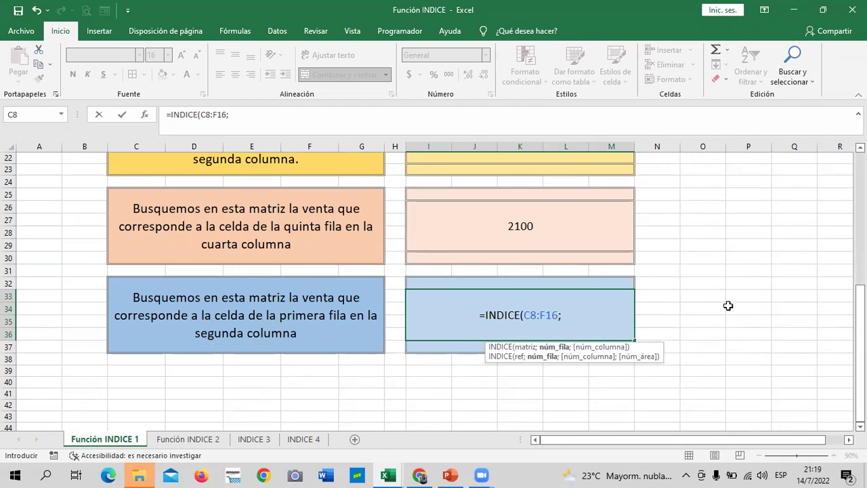
pyautogui.write('1;')
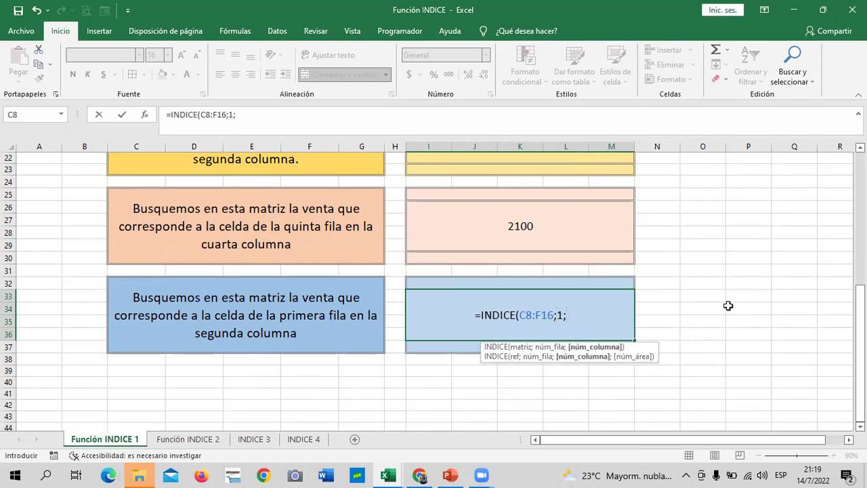
pyautogui.write('2)')
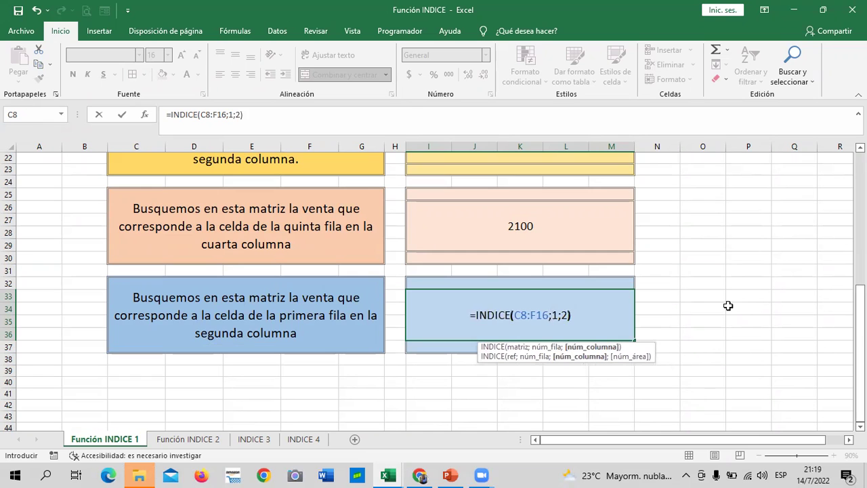
pyautogui.press('Return')
pyautogui.scroll(3, 419, 322)
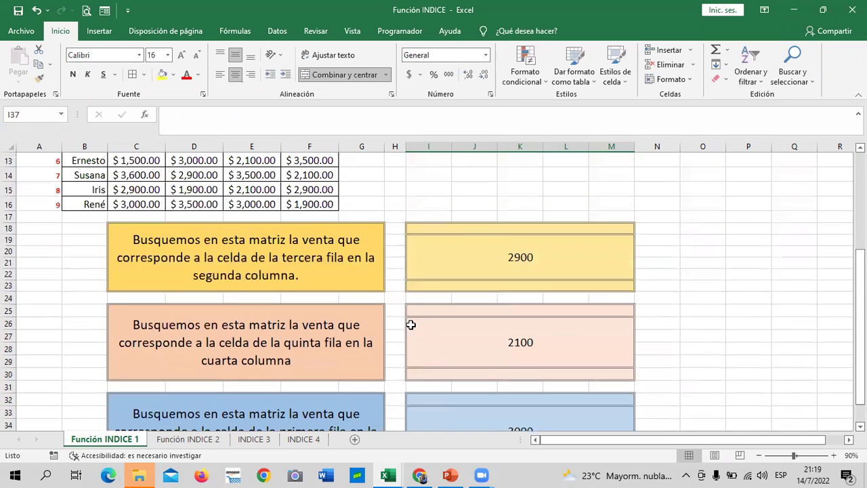
pyautogui.scroll(2, 408, 325)
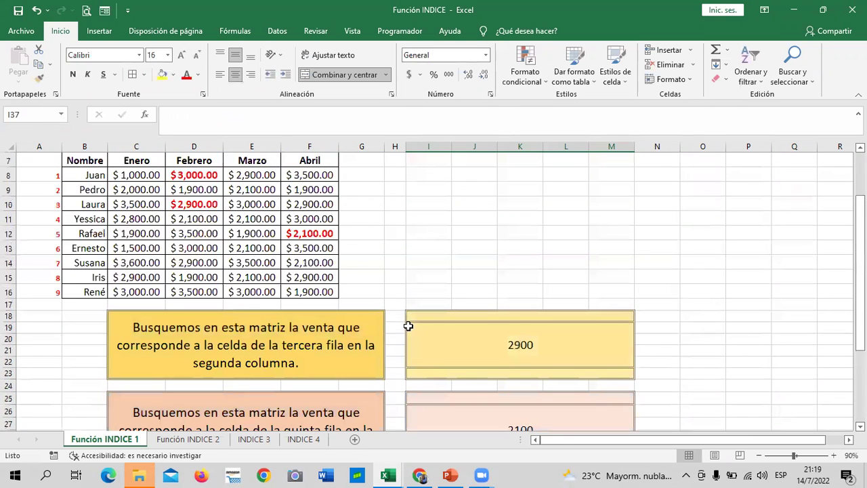
pyautogui.click(196, 175)
pyautogui.scroll(2, 255, 224)
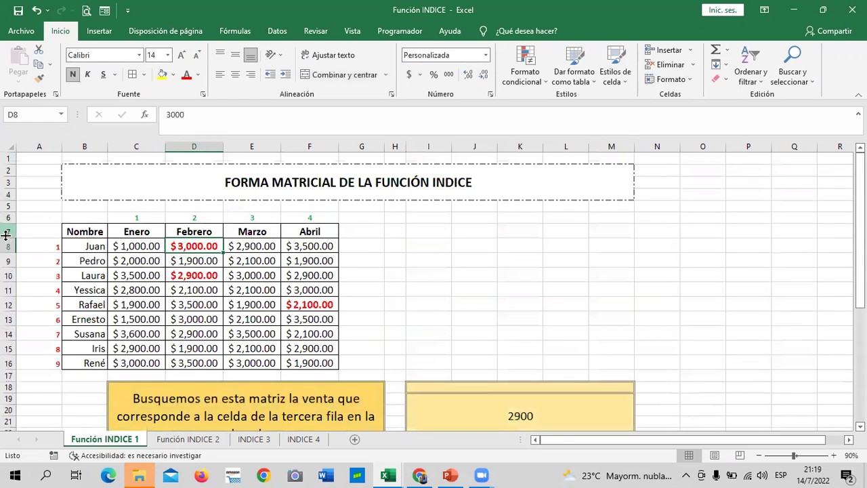
pyautogui.click(187, 234)
pyautogui.click(194, 275)
pyautogui.click(192, 247)
pyautogui.click(195, 276)
pyautogui.click(309, 306)
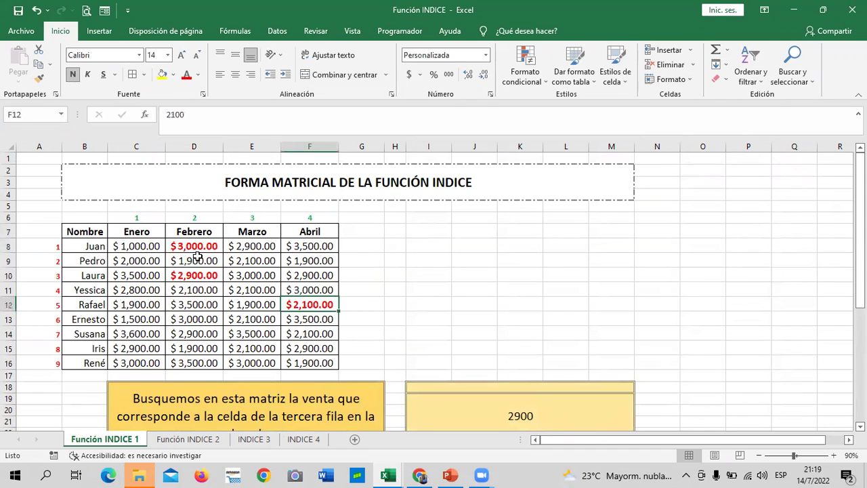
pyautogui.click(179, 248)
pyautogui.click(183, 277)
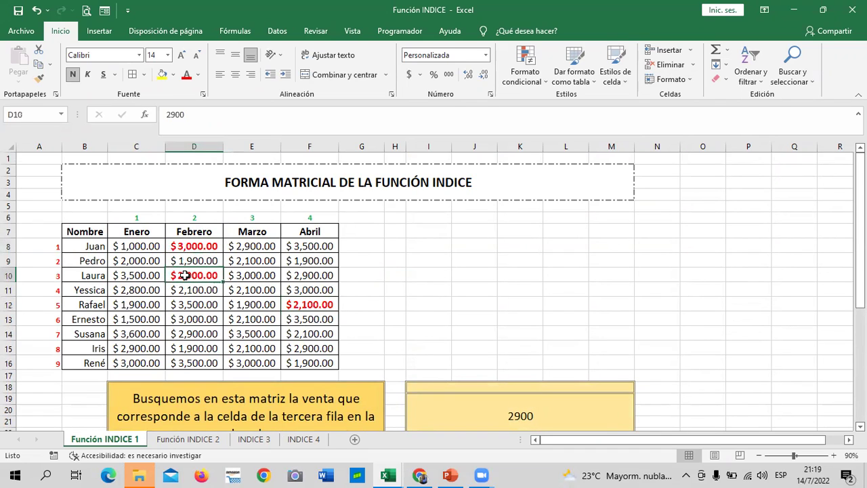
pyautogui.scroll(-2, 511, 250)
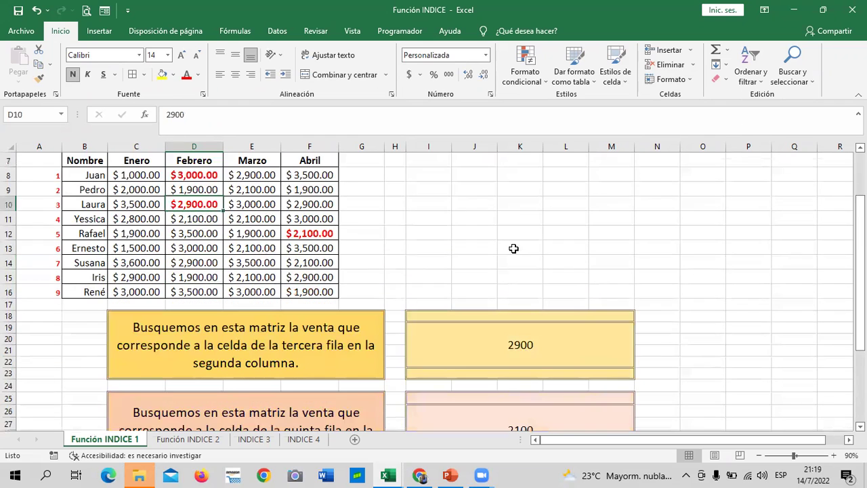
pyautogui.scroll(-1, 515, 250)
pyautogui.scroll(-3, 290, 362)
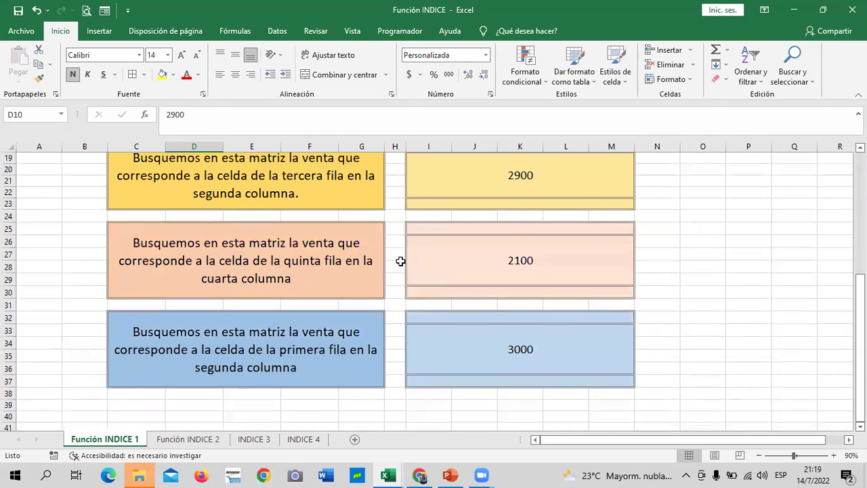
pyautogui.scroll(2, 563, 296)
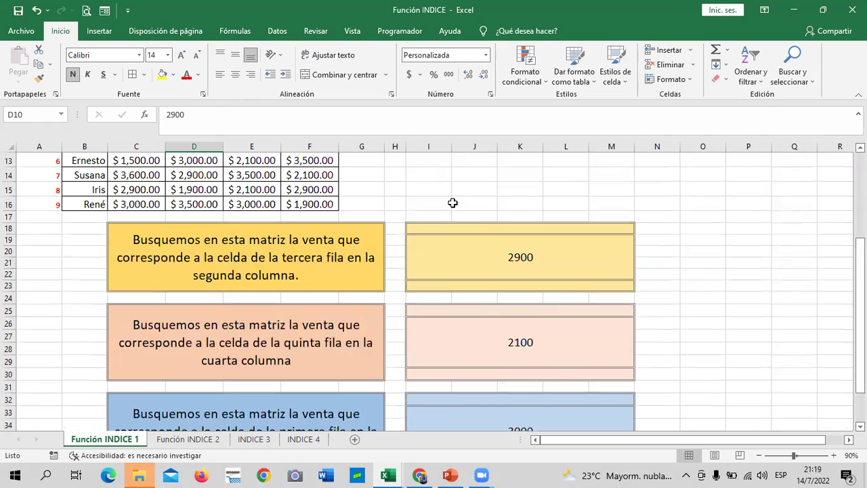
pyautogui.click(184, 440)
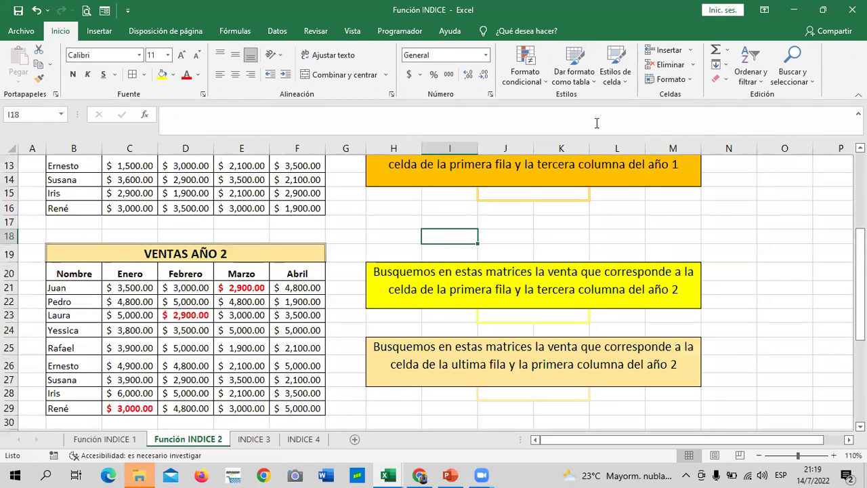
# Change cell B33's title from VENTAS AÑO 1 to VENTAS AÑO 3
pyautogui.scroll(2, 576, 319)
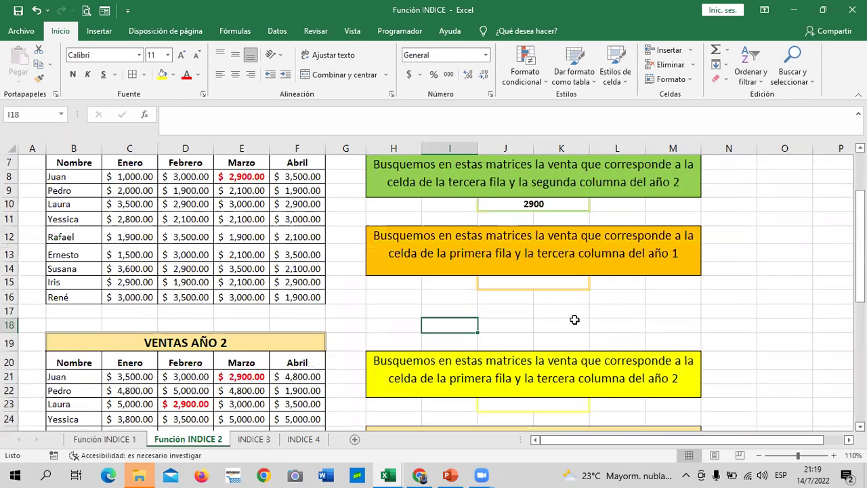
pyautogui.scroll(2, 566, 317)
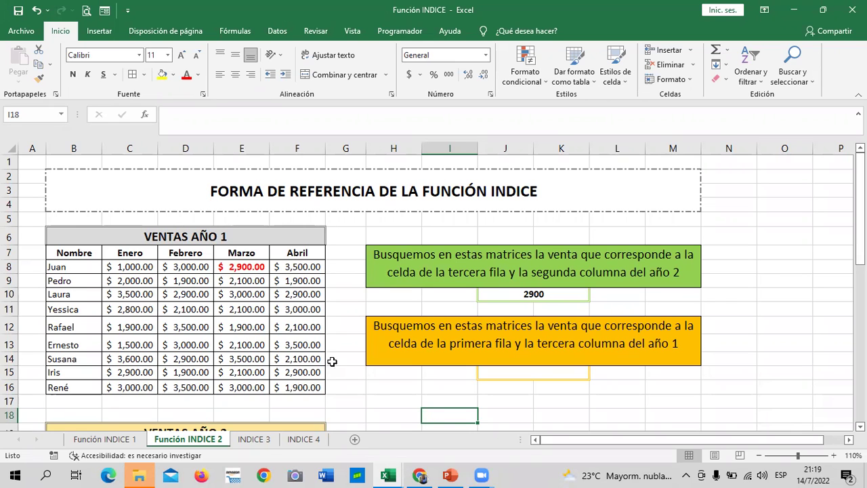
pyautogui.scroll(-2, 308, 362)
pyautogui.scroll(-1, 307, 362)
pyautogui.scroll(-1, 298, 352)
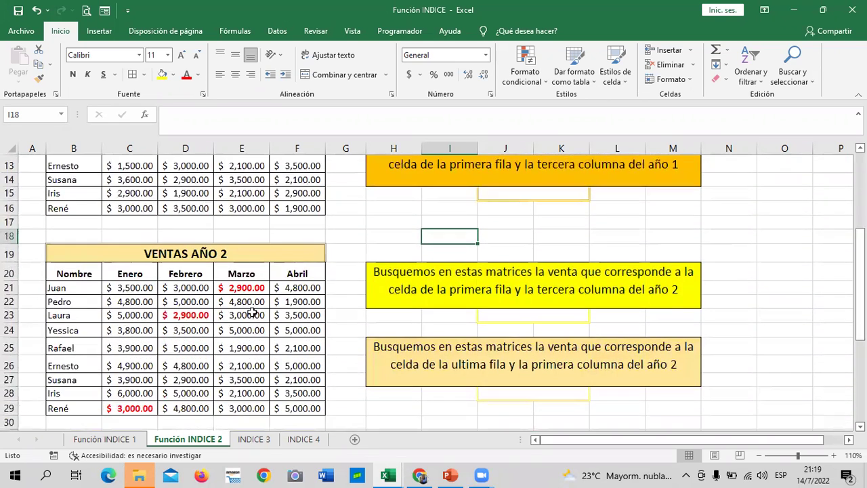
pyautogui.scroll(-2, 223, 303)
pyautogui.scroll(3, 227, 304)
pyautogui.scroll(3, 230, 305)
pyautogui.scroll(-4, 231, 316)
pyautogui.scroll(-3, 232, 315)
pyautogui.doubleClick(230, 320)
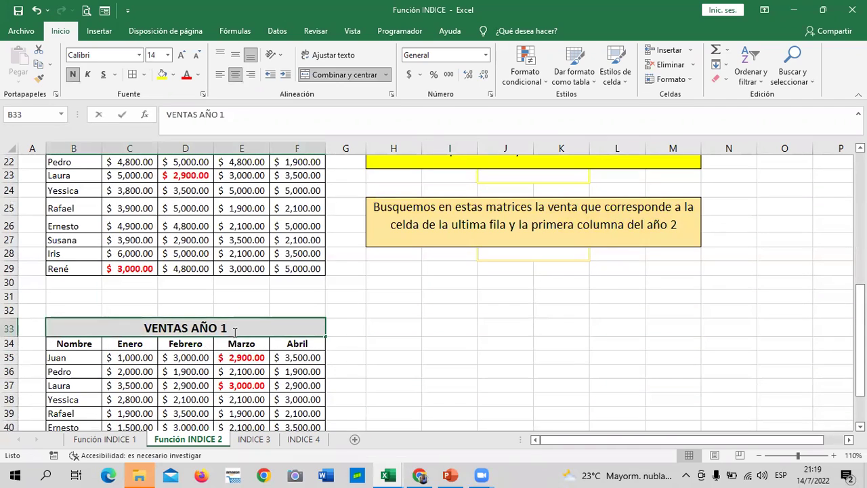
pyautogui.press('BackSpace')
pyautogui.write('3')
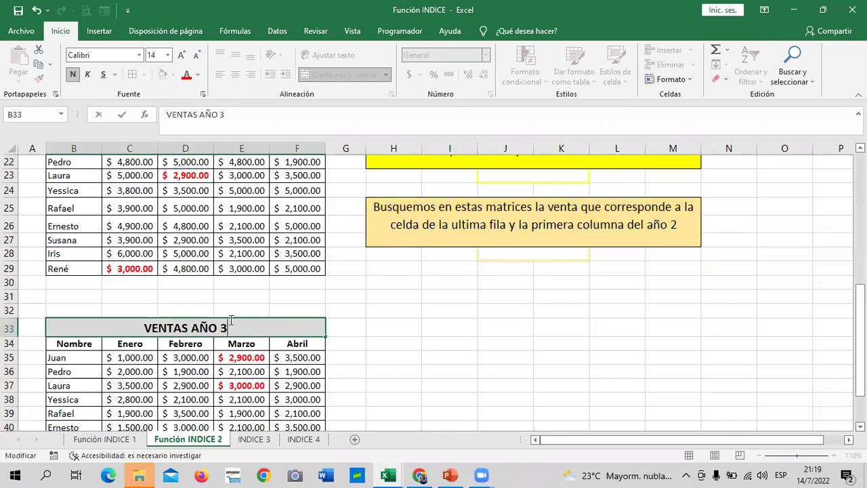
pyautogui.press('Return')
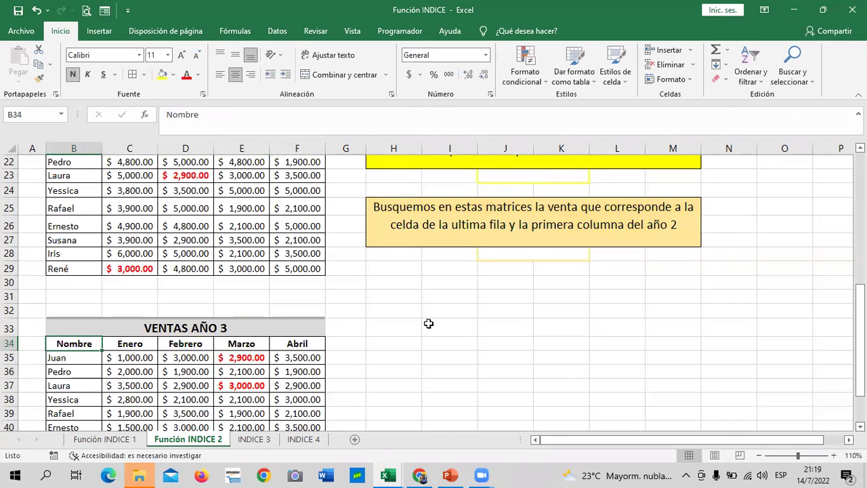
pyautogui.scroll(-2, 424, 319)
pyautogui.scroll(2, 424, 319)
pyautogui.scroll(4, 433, 348)
pyautogui.scroll(2, 431, 349)
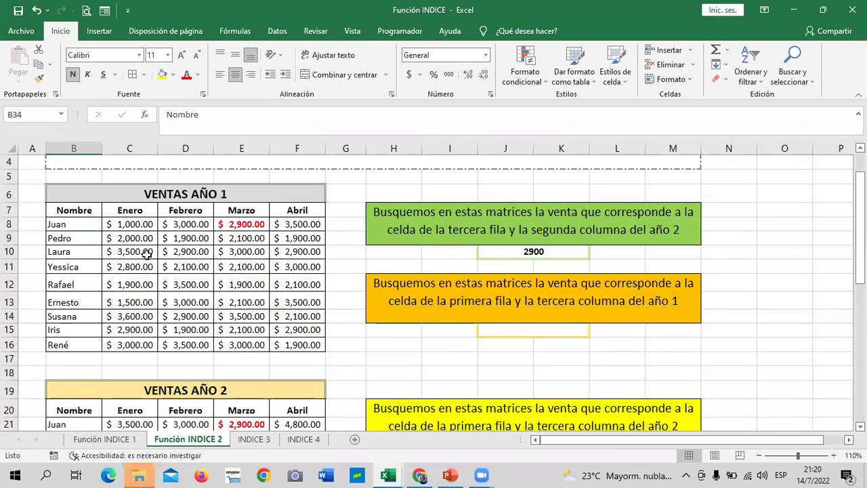
pyautogui.scroll(-2, 278, 306)
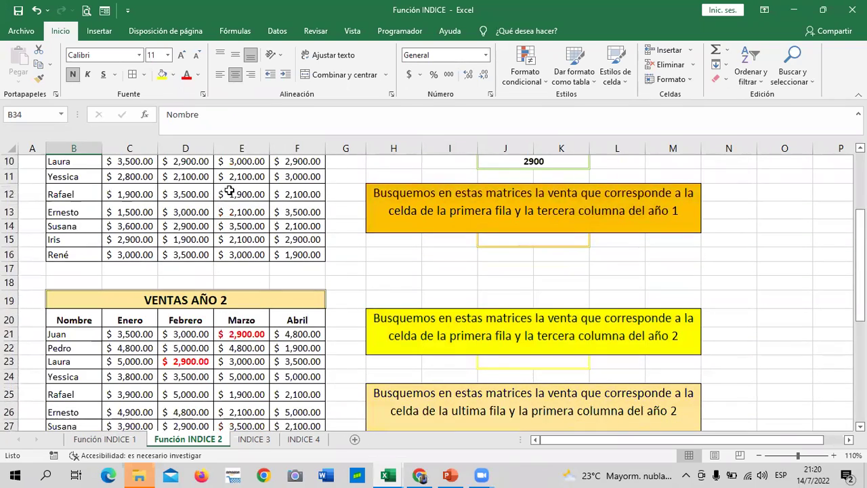
pyautogui.scroll(2, 233, 227)
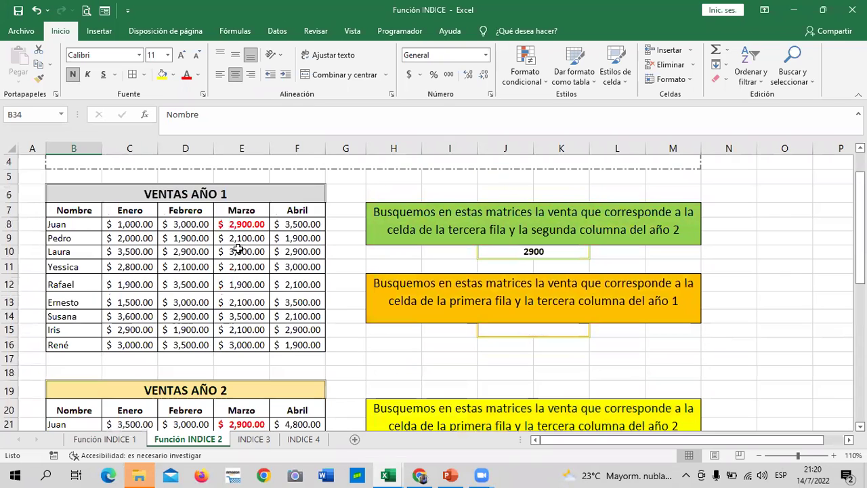
pyautogui.scroll(-2, 237, 250)
pyautogui.scroll(-3, 235, 318)
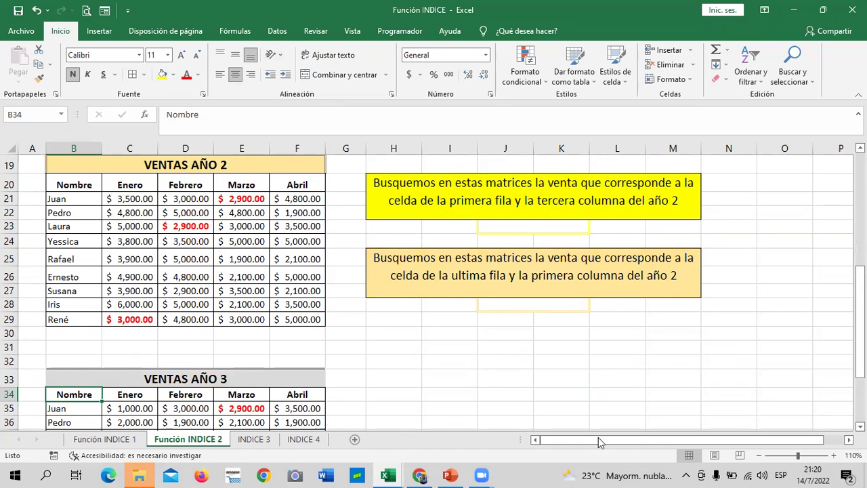
pyautogui.scroll(2, 515, 358)
pyautogui.scroll(2, 519, 350)
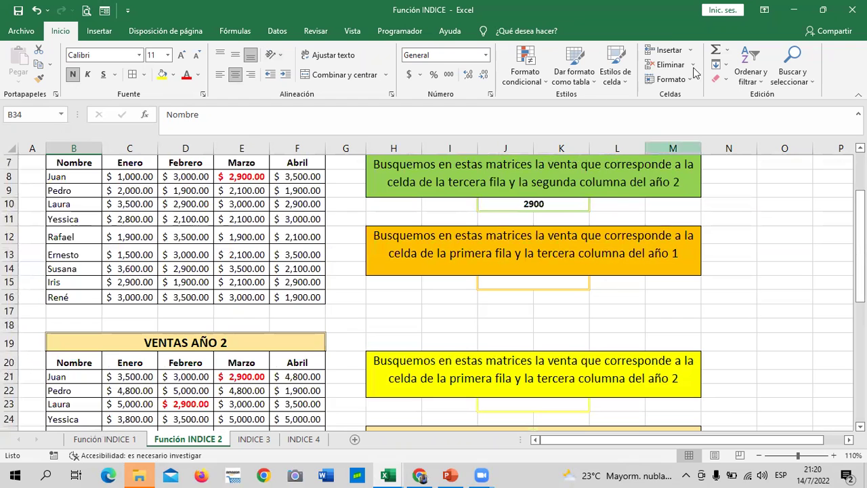
pyautogui.scroll(-2, 572, 381)
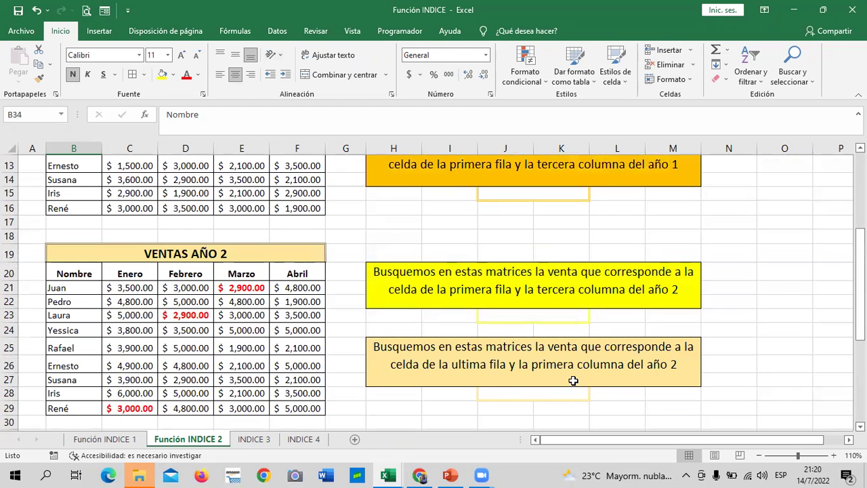
pyautogui.click(550, 394)
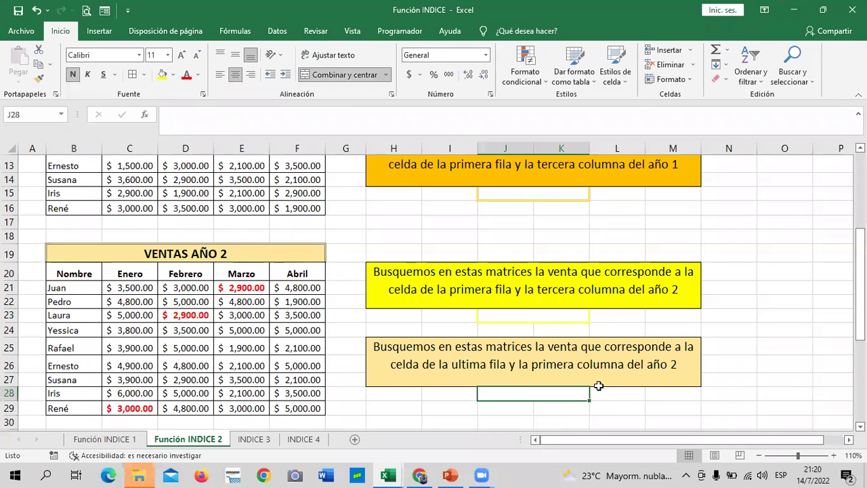
pyautogui.scroll(1, 573, 302)
pyautogui.scroll(2, 574, 306)
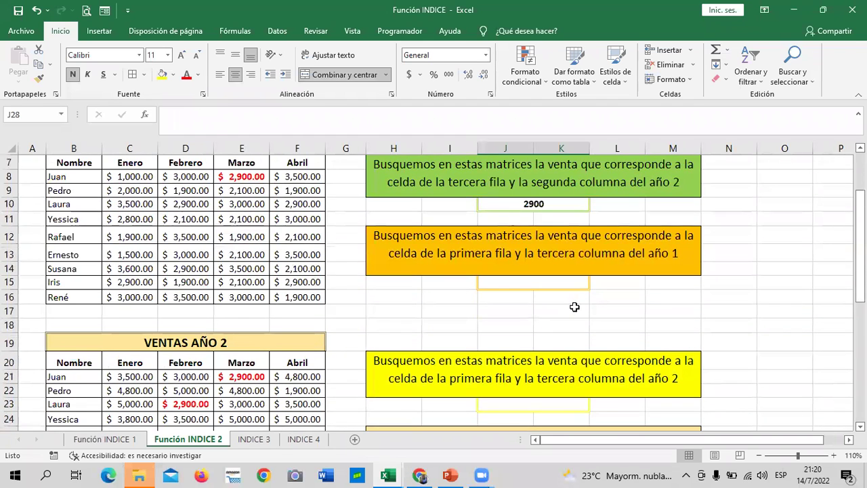
pyautogui.scroll(2, 586, 332)
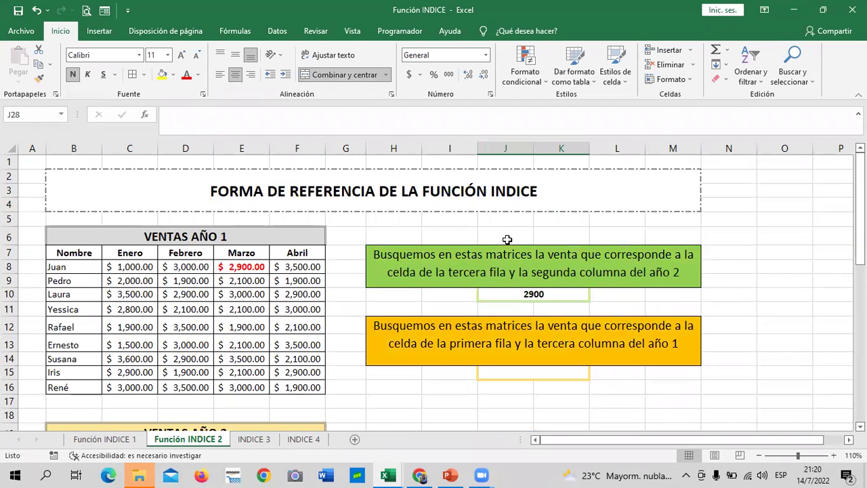
pyautogui.scroll(-2, 528, 259)
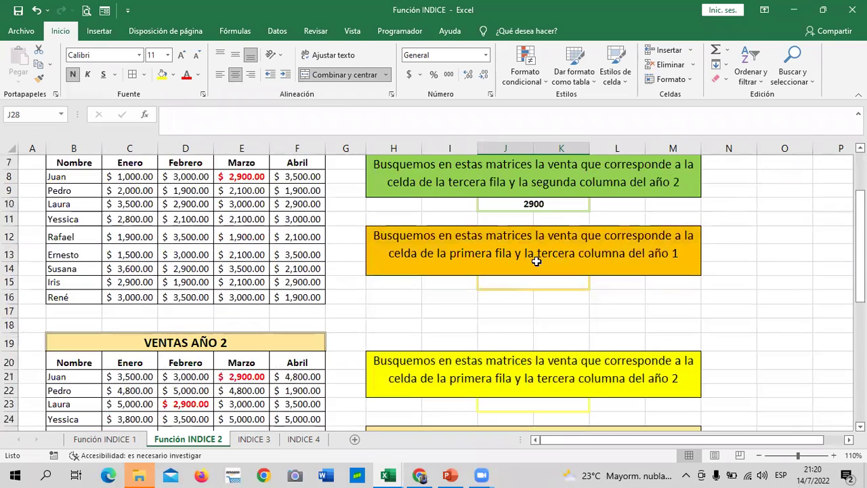
pyautogui.scroll(-2, 590, 318)
pyautogui.scroll(-2, 586, 315)
pyautogui.scroll(2, 582, 338)
pyautogui.scroll(4, 591, 327)
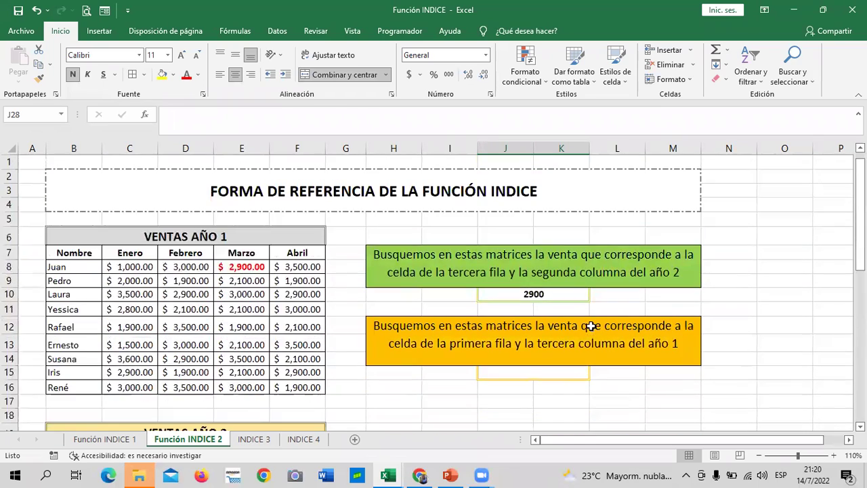
# Delete the existing INDICE formula from answer cell J10
pyautogui.click(540, 298)
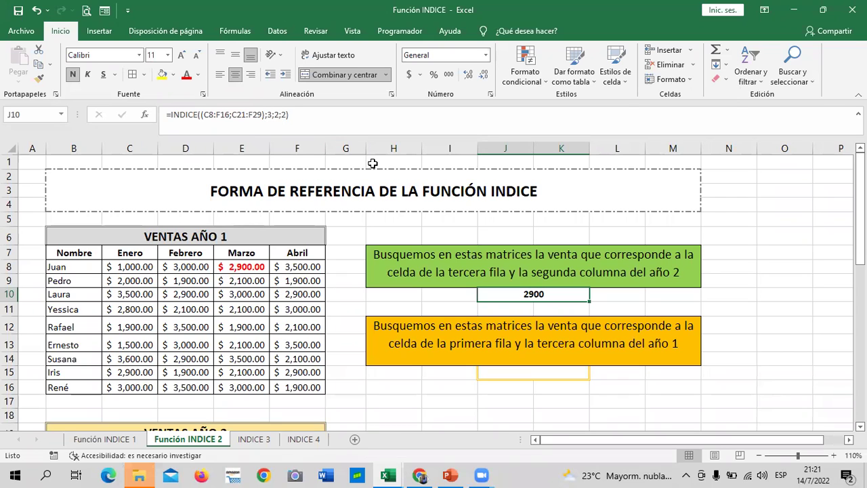
pyautogui.press('Delete')
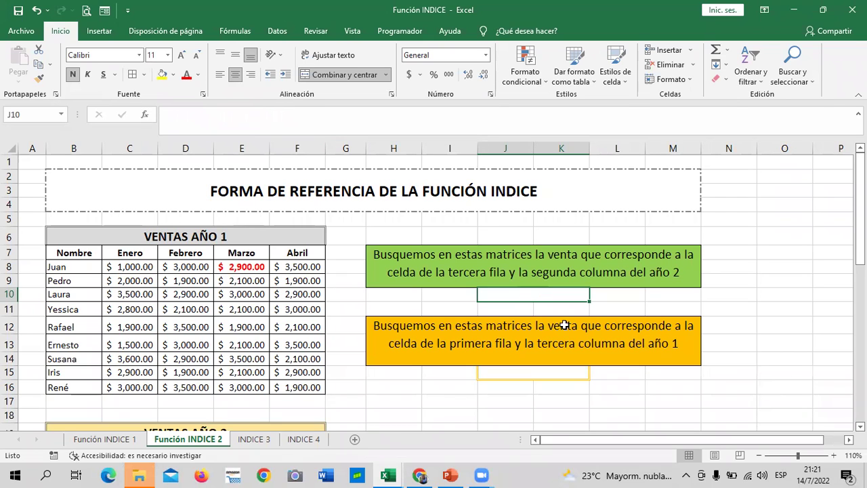
pyautogui.click(719, 389)
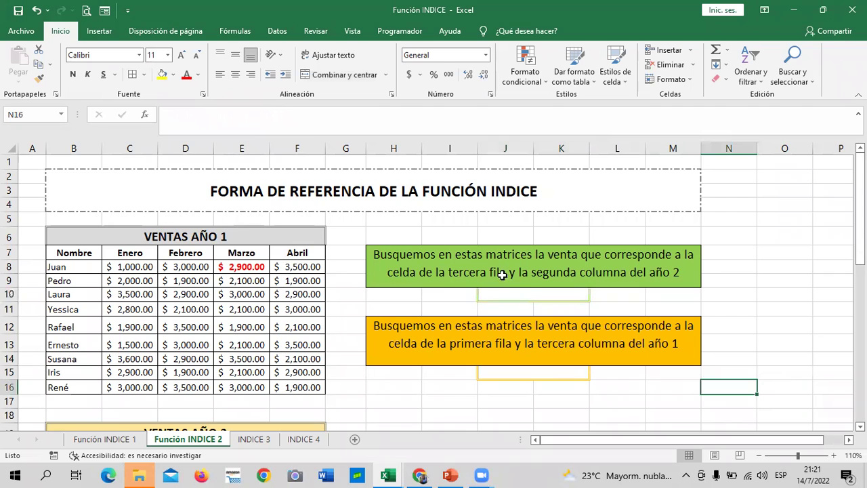
pyautogui.click(532, 292)
# Start an INDICE formula in J10 referencing the ranges C8:F16 and C21:F28
pyautogui.write('=')
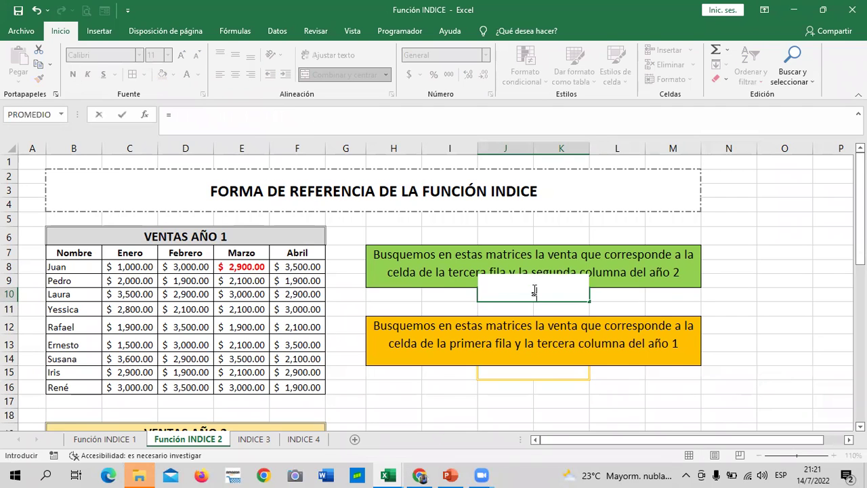
pyautogui.write('INDICE')
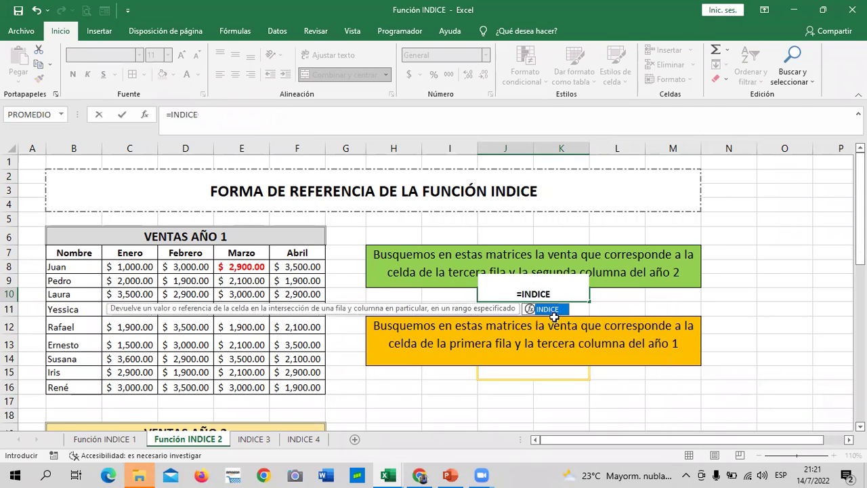
pyautogui.doubleClick(551, 310)
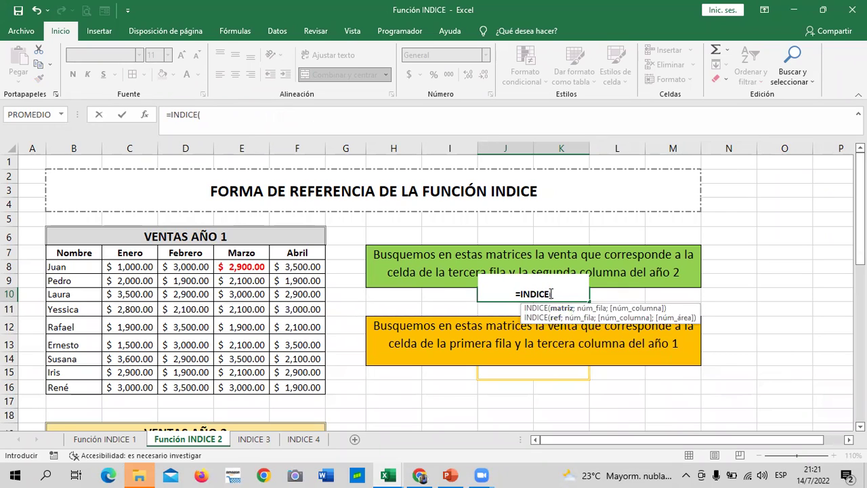
pyautogui.write('(')
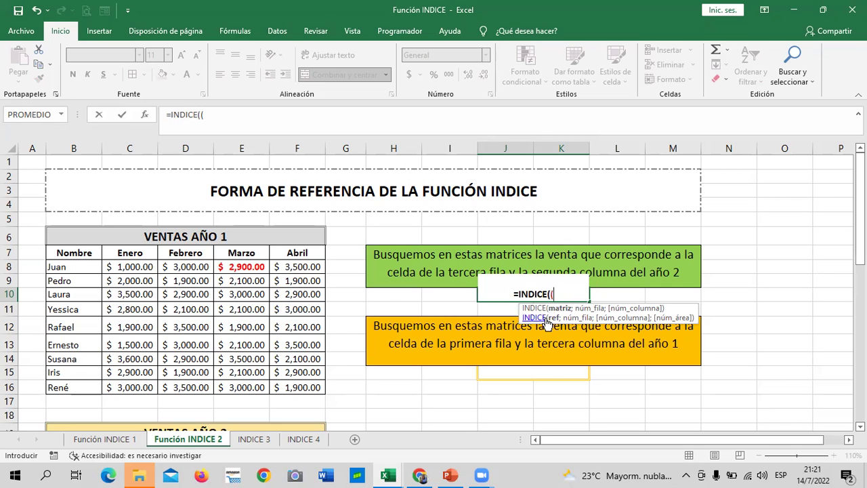
pyautogui.moveTo(123, 266)
pyautogui.mouseDown()
pyautogui.moveTo(335, 352)
pyautogui.moveTo(319, 386)
pyautogui.mouseUp()
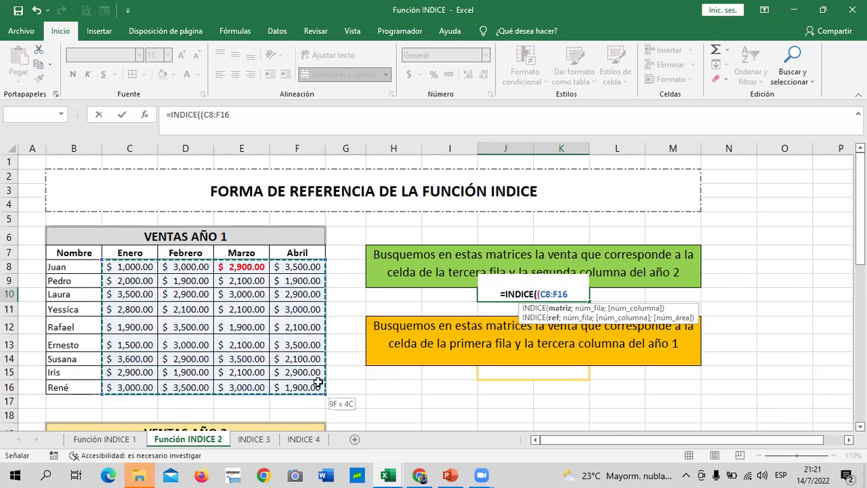
pyautogui.write(';')
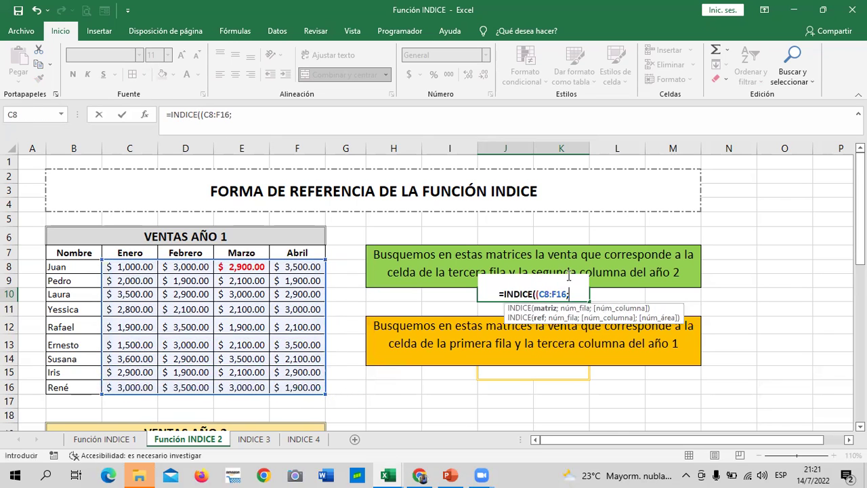
pyautogui.scroll(-2, 468, 303)
pyautogui.scroll(-2, 203, 295)
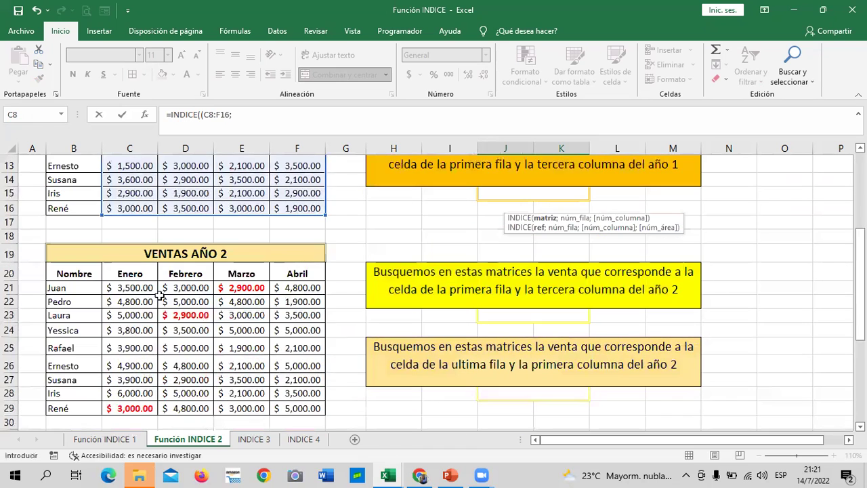
pyautogui.moveTo(122, 288); pyautogui.dragTo(318, 394)
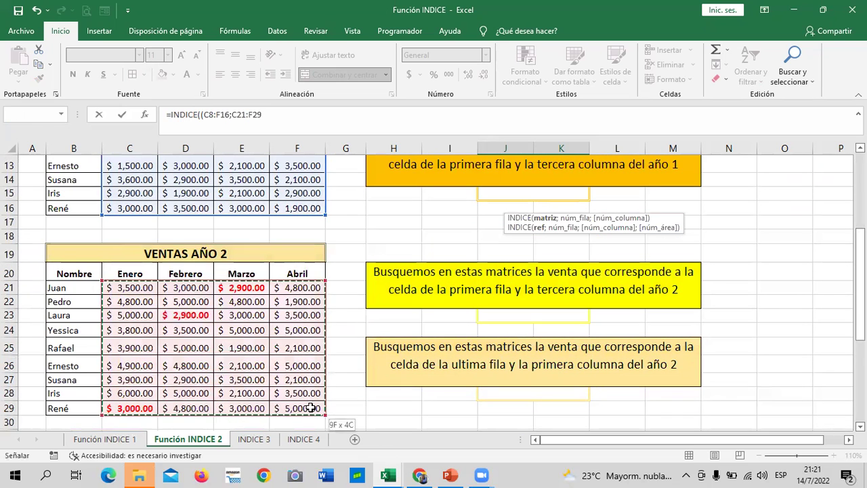
# Complete =INDICE((C8:F16;C21:F28);3;2;2) so J10 returns 2900
pyautogui.click(316, 116)
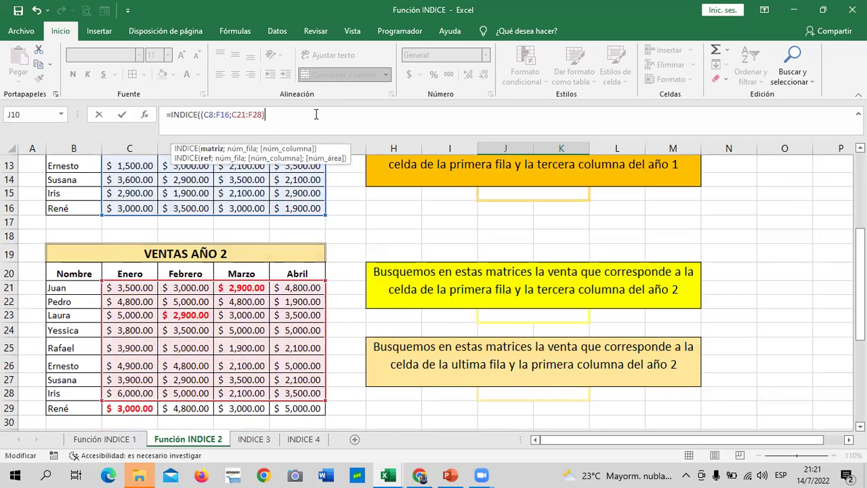
pyautogui.write(';')
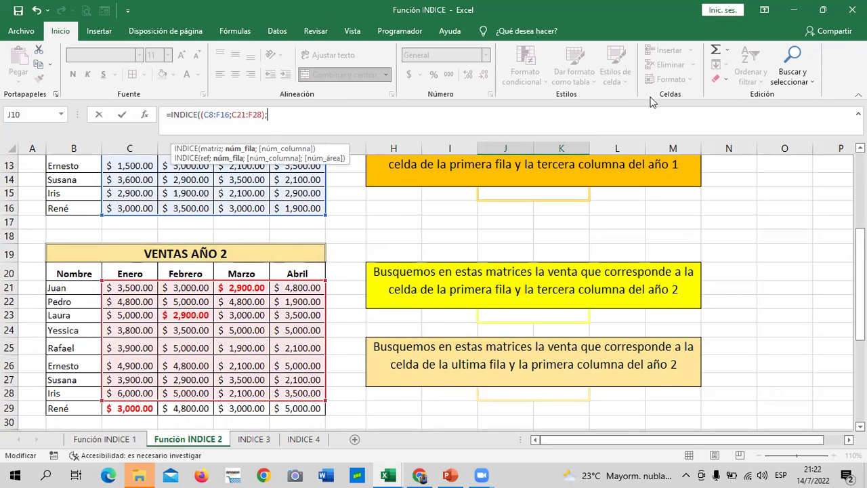
pyautogui.scroll(2, 508, 305)
pyautogui.scroll(2, 556, 305)
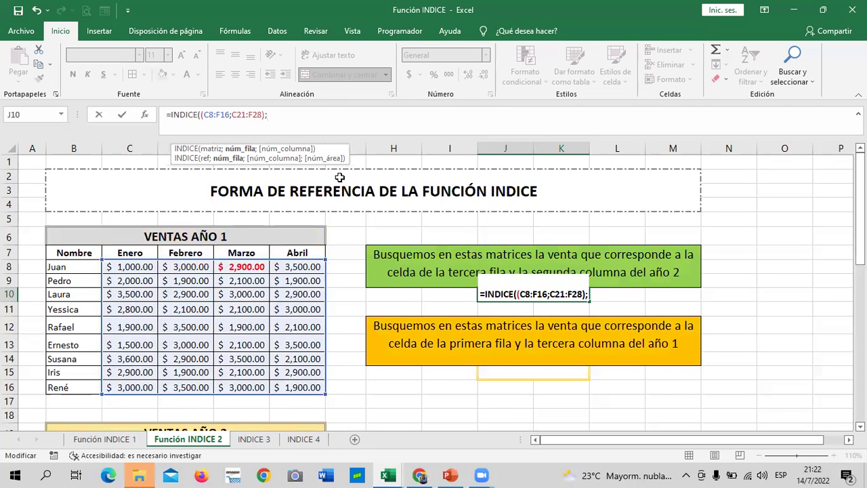
pyautogui.write('3')
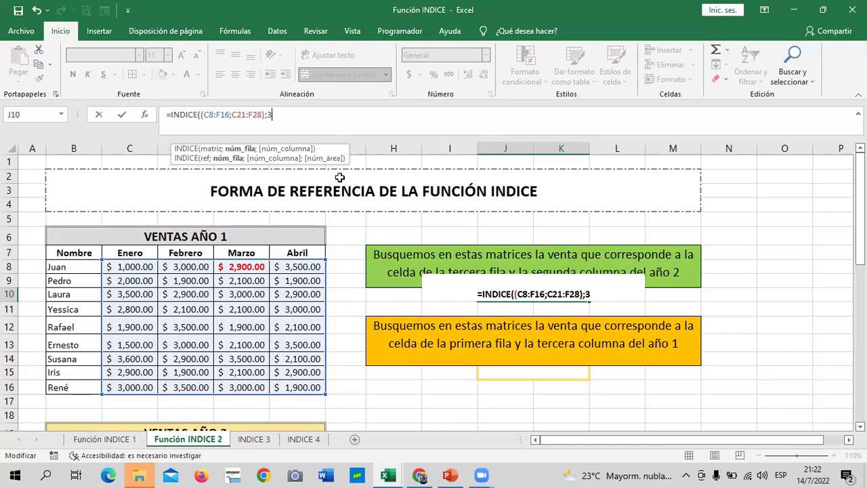
pyautogui.write(';')
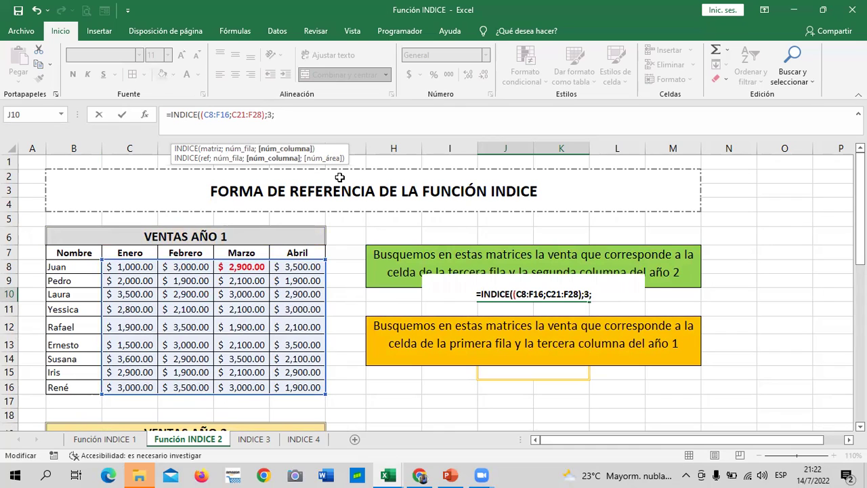
pyautogui.write('2')
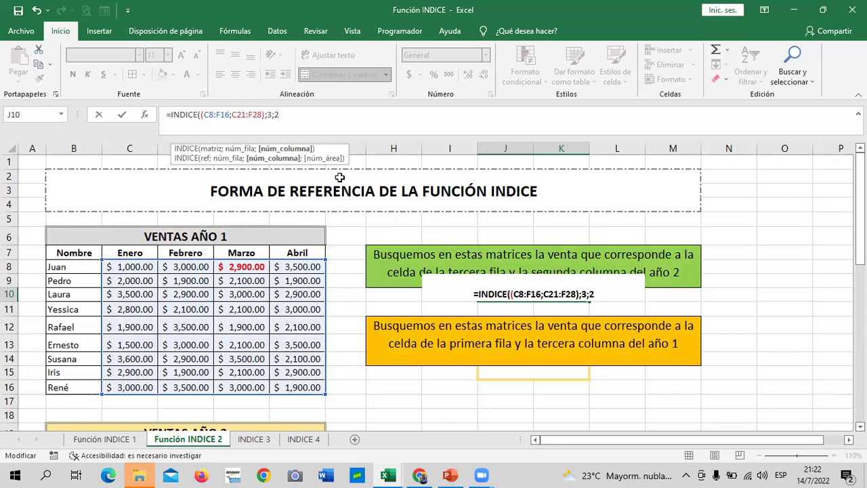
pyautogui.write(';')
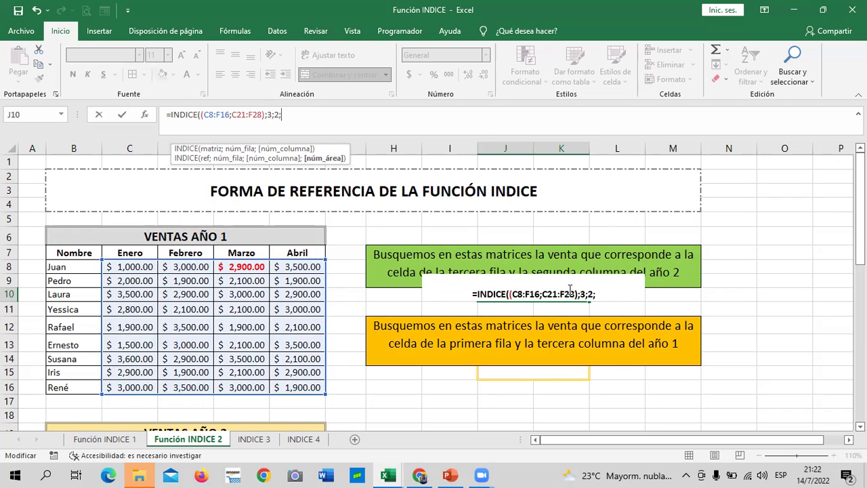
pyautogui.write('2')
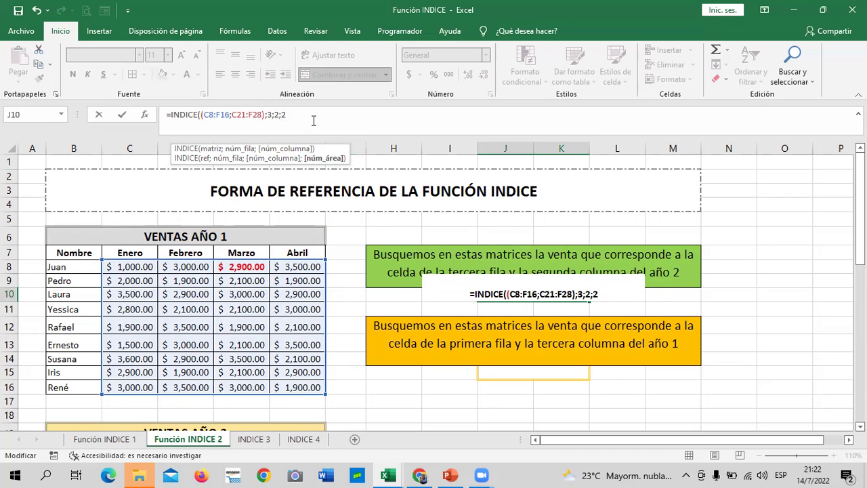
pyautogui.write(')')
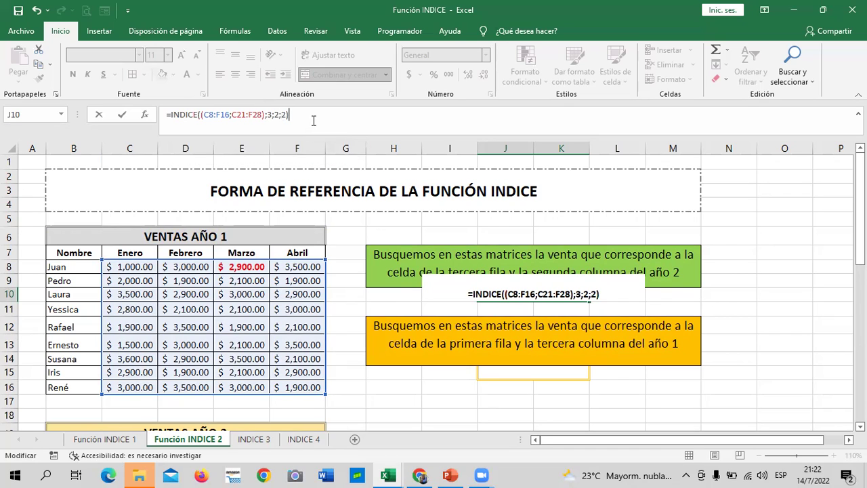
pyautogui.press('Return')
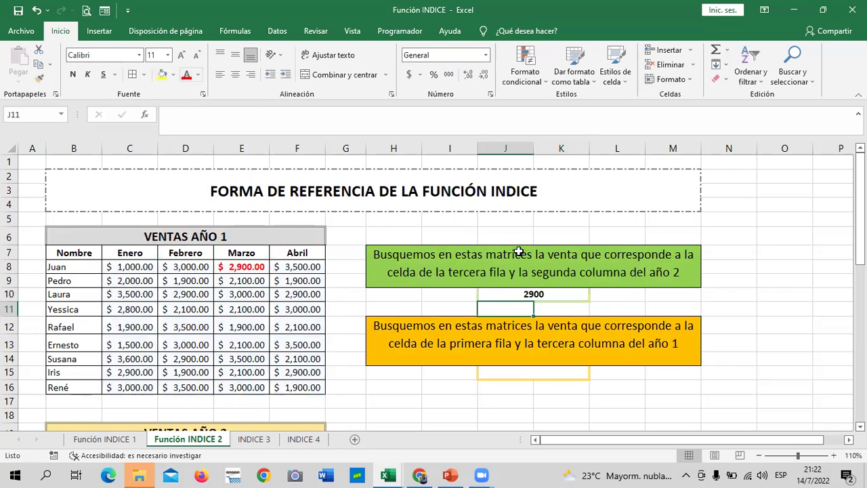
pyautogui.click(534, 293)
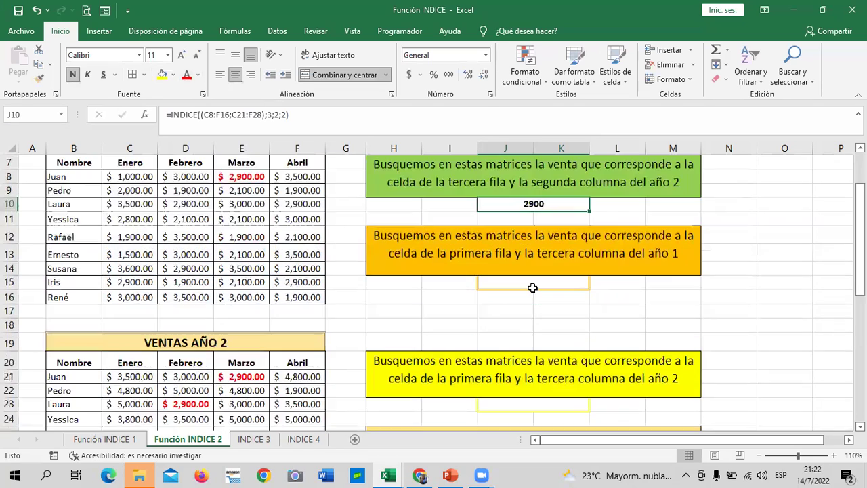
pyautogui.scroll(-2, 531, 290)
pyautogui.scroll(-1, 532, 290)
pyautogui.scroll(-1, 532, 289)
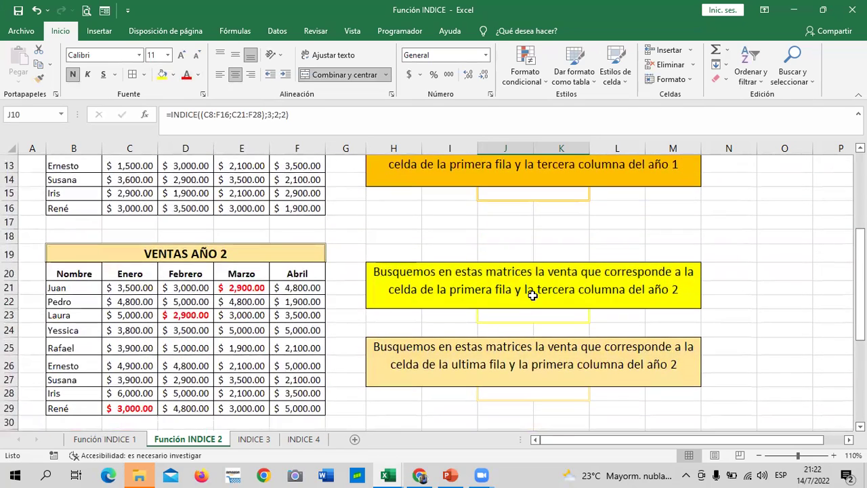
pyautogui.scroll(1, 532, 295)
pyautogui.scroll(-1, 534, 303)
pyautogui.scroll(-1, 532, 308)
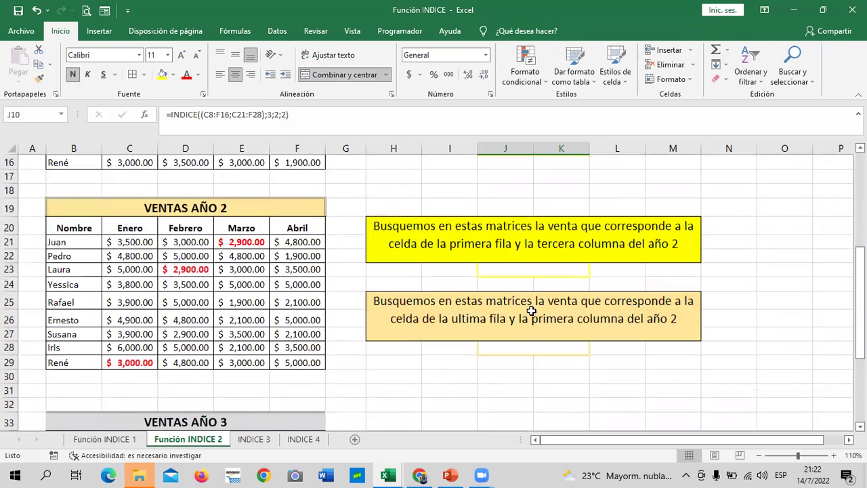
pyautogui.click(240, 242)
pyautogui.scroll(4, 272, 345)
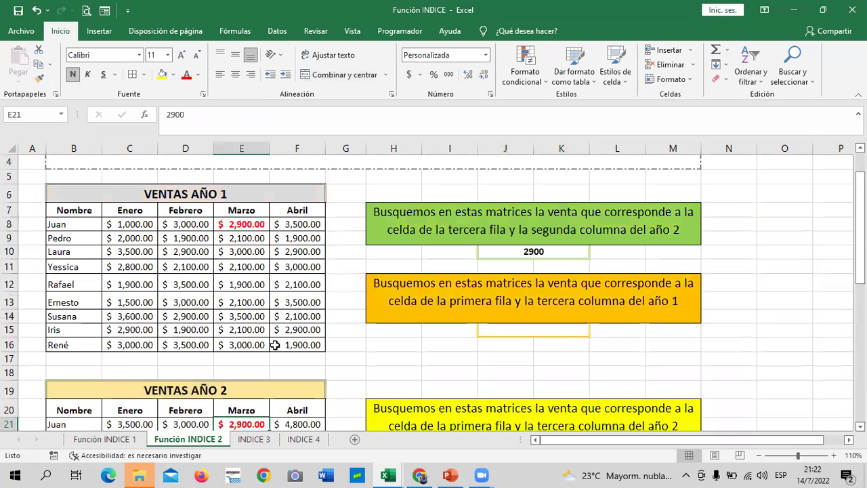
pyautogui.scroll(-1, 264, 343)
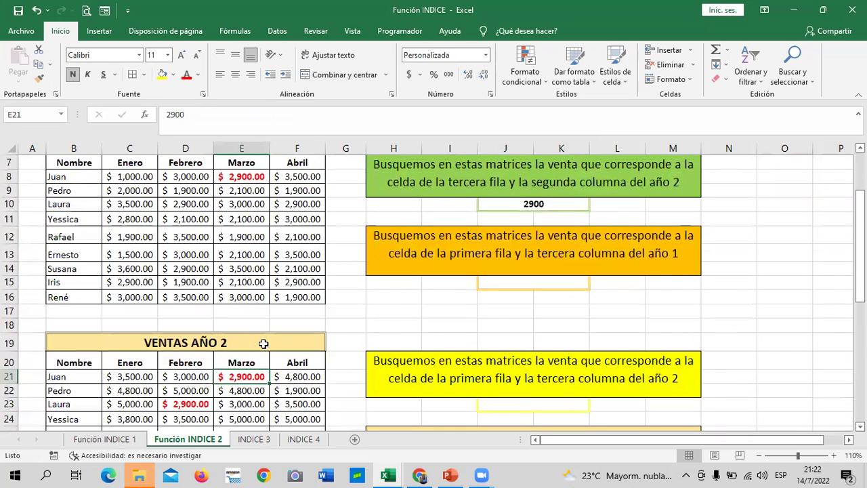
pyautogui.scroll(-1, 264, 343)
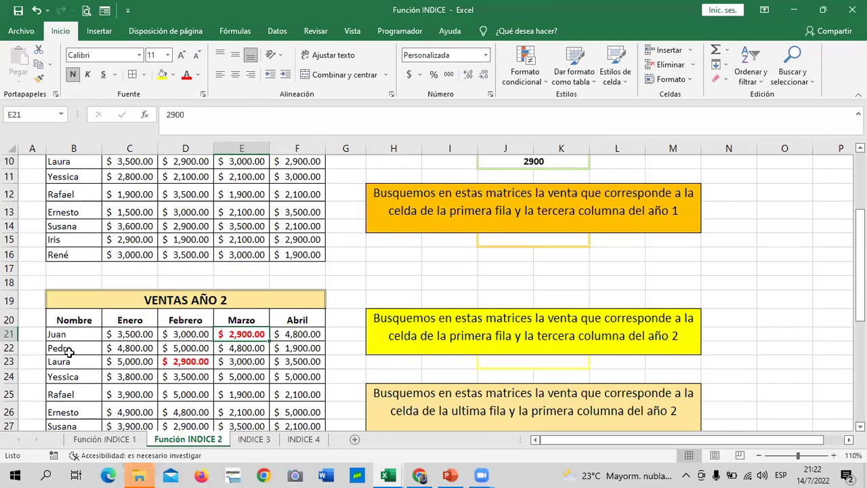
pyautogui.click(185, 361)
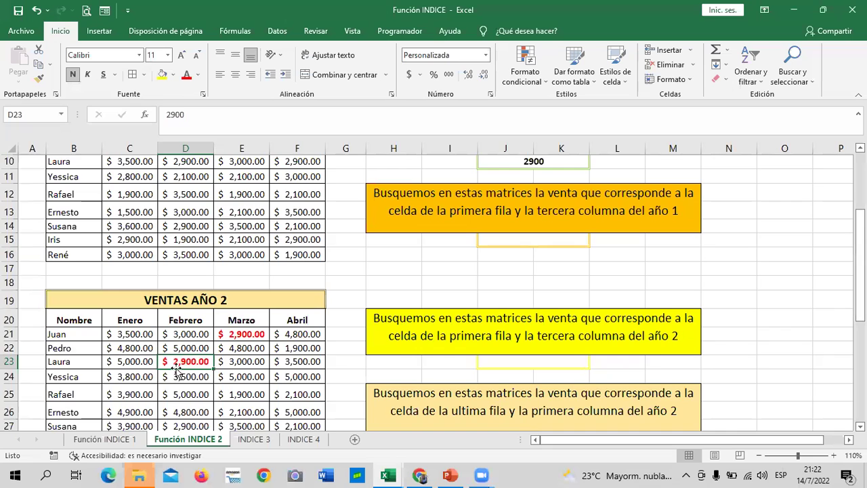
pyautogui.scroll(-2, 180, 368)
pyautogui.scroll(2, 189, 336)
pyautogui.scroll(1, 192, 344)
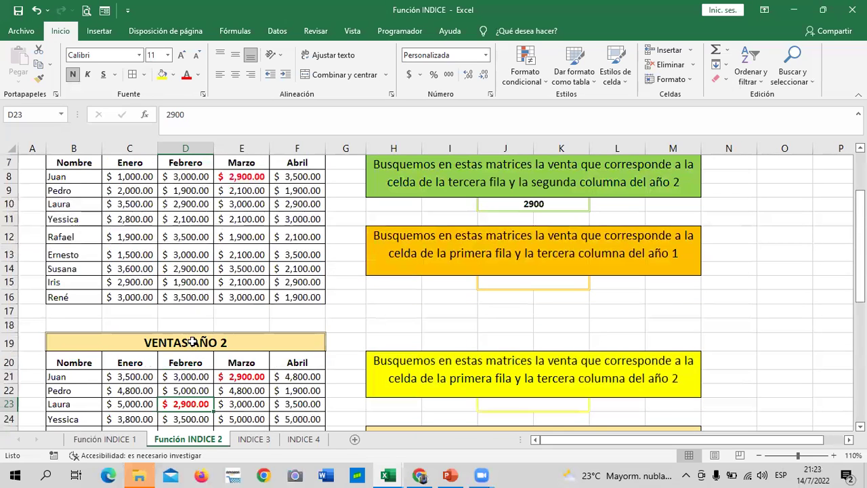
pyautogui.click(252, 377)
pyautogui.click(253, 177)
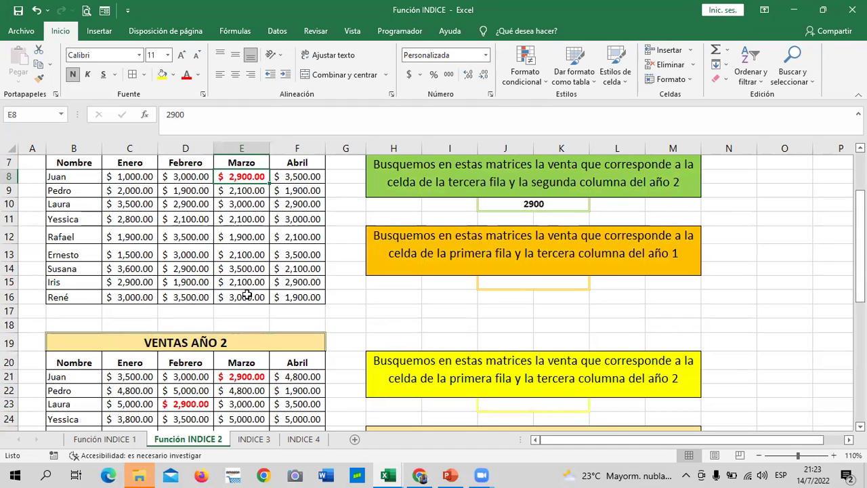
pyautogui.scroll(-1, 226, 367)
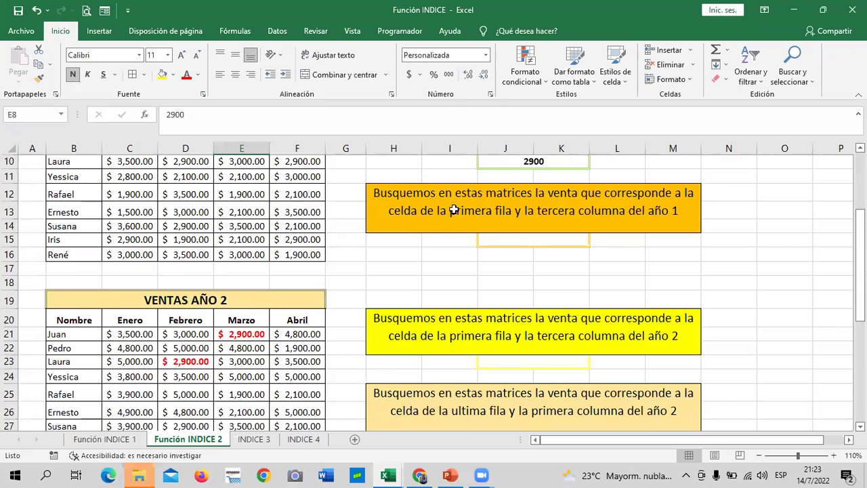
pyautogui.scroll(3, 458, 232)
pyautogui.scroll(-2, 440, 242)
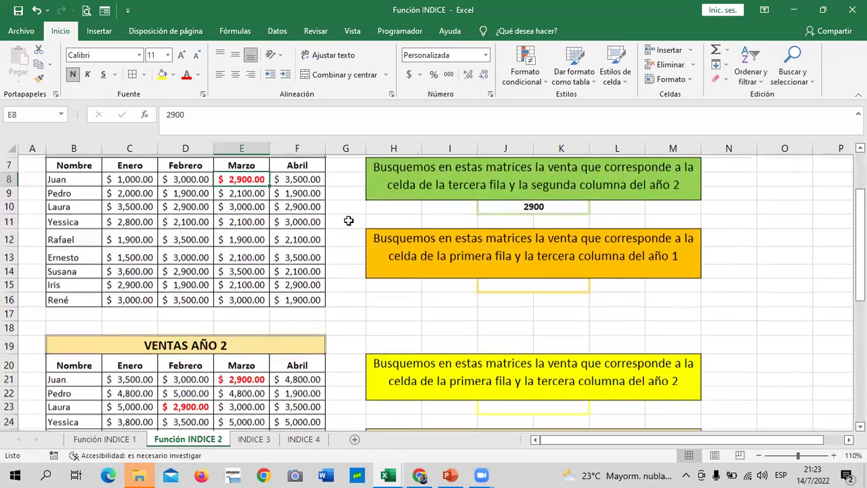
pyautogui.scroll(-1, 121, 385)
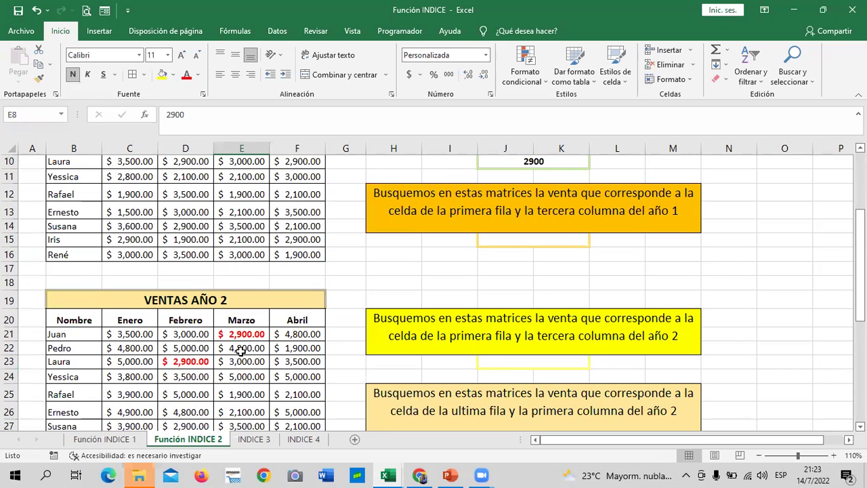
pyautogui.scroll(1, 196, 361)
pyautogui.scroll(-1, 193, 379)
pyautogui.click(193, 360)
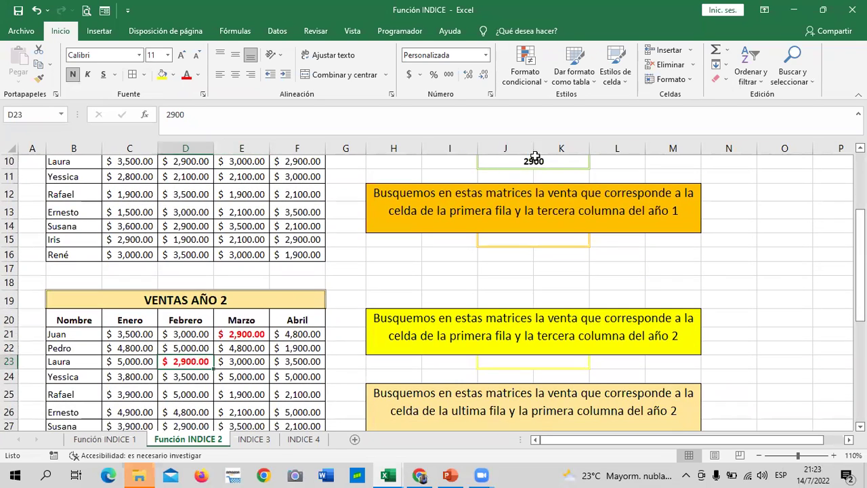
pyautogui.scroll(2, 522, 227)
pyautogui.scroll(1, 525, 230)
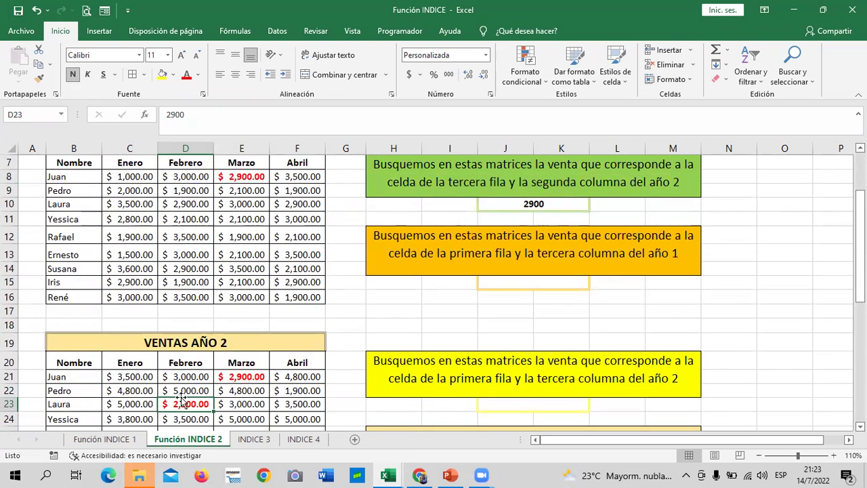
# Fill cell D23, the $2,900.00 February sale in VENTAS AÑO 2, green
pyautogui.click(173, 74)
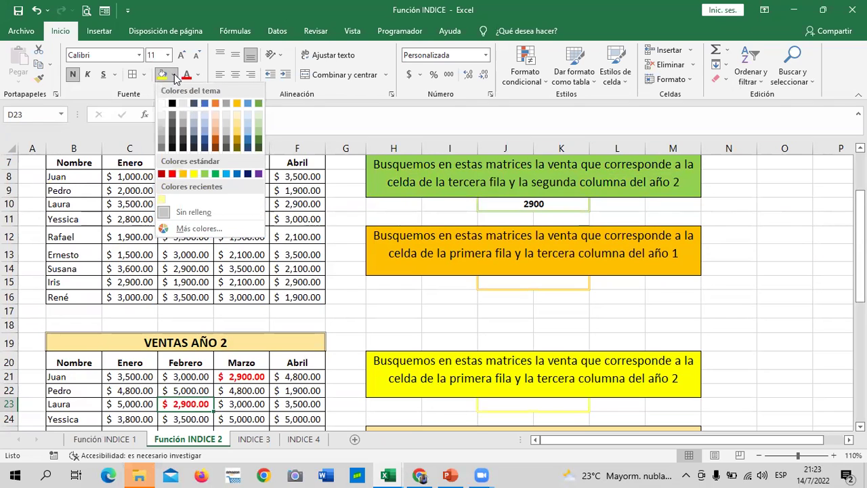
pyautogui.click(260, 101)
pyautogui.click(299, 392)
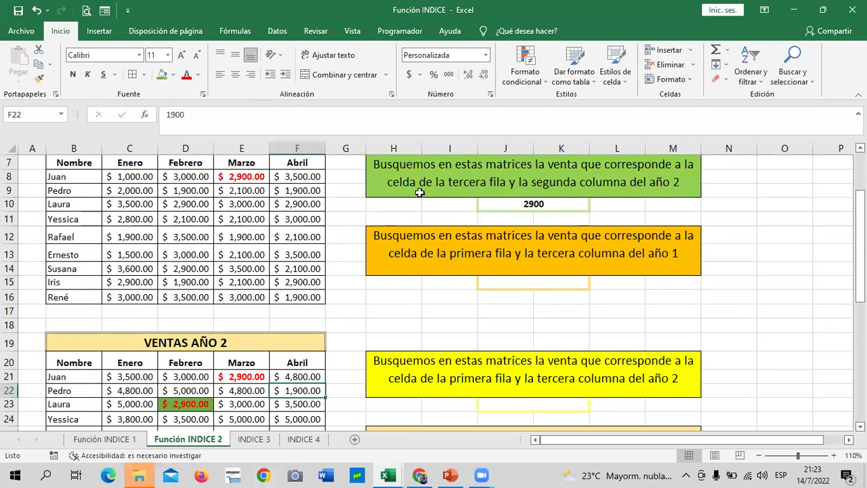
pyautogui.click(419, 192)
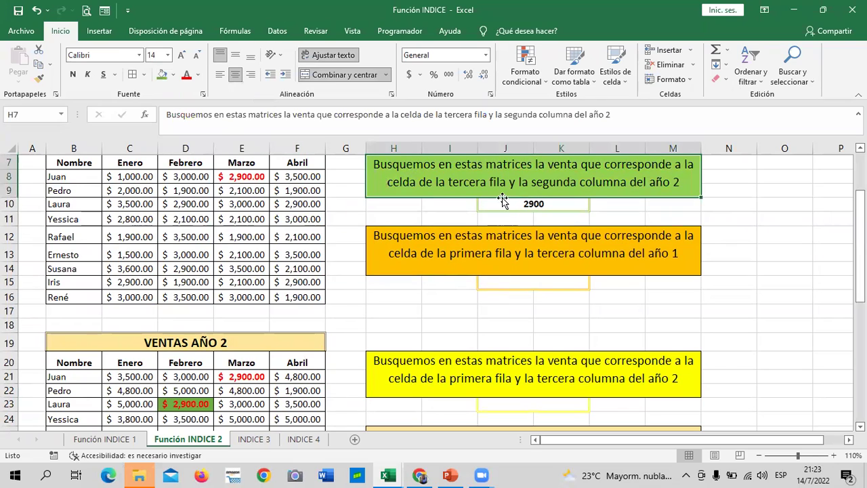
pyautogui.scroll(1, 566, 262)
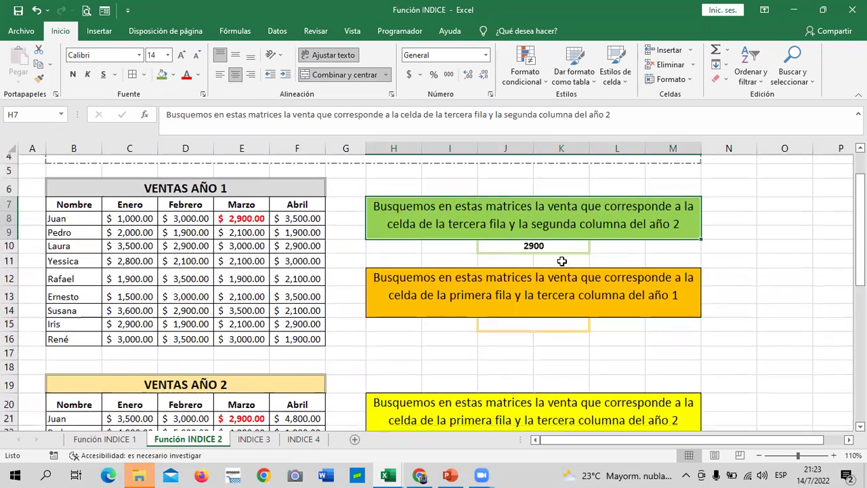
pyautogui.scroll(-1, 563, 262)
pyautogui.scroll(-1, 562, 262)
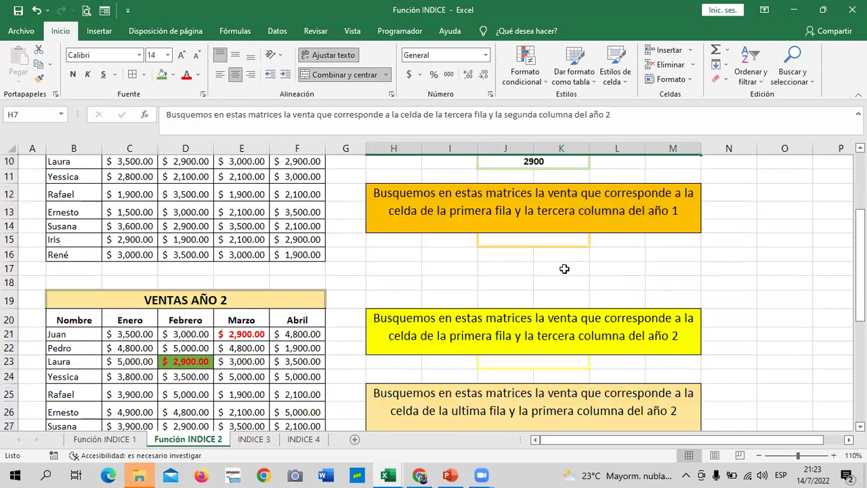
pyautogui.scroll(1, 552, 296)
# Start an INDICE formula in J15 referencing the year-1 range C8:F16
pyautogui.click(558, 280)
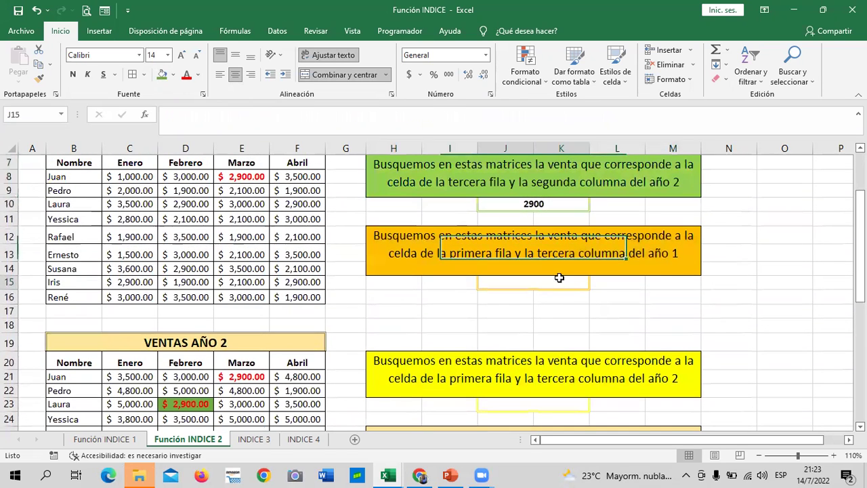
pyautogui.write('=')
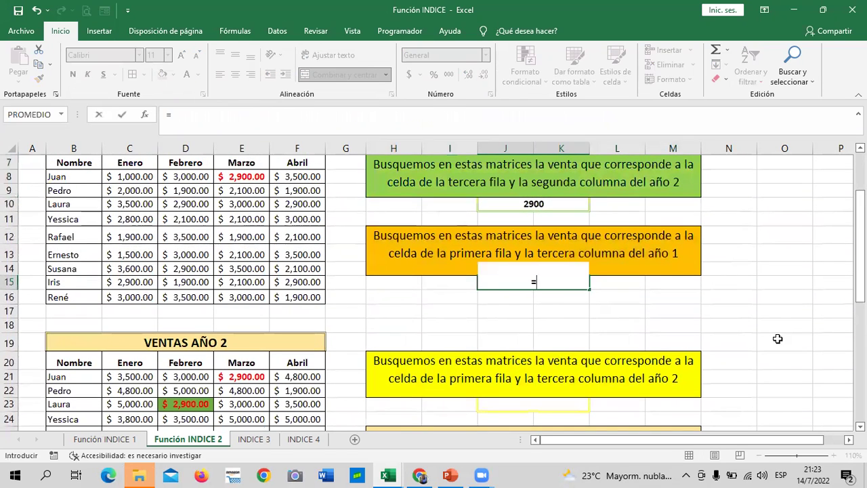
pyautogui.write('INDICE')
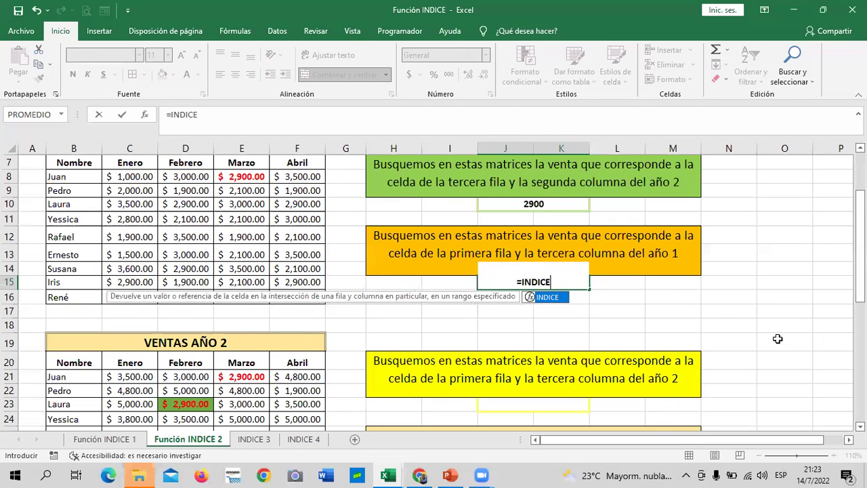
pyautogui.doubleClick(558, 298)
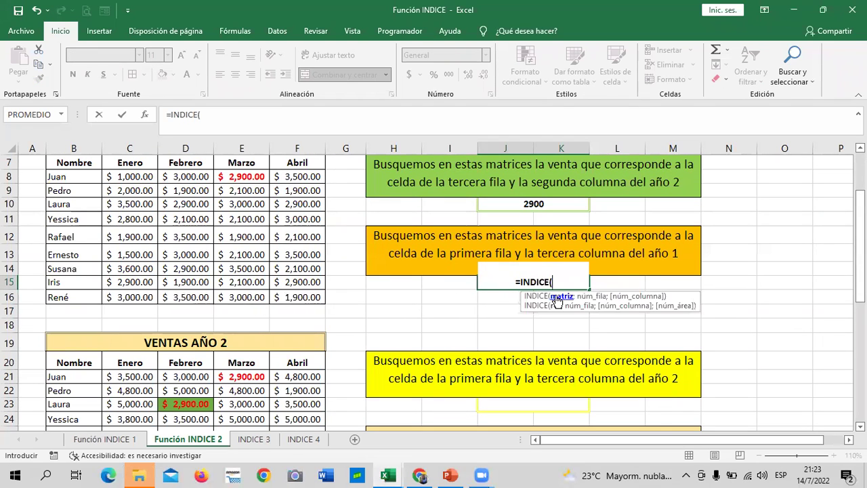
pyautogui.write('(')
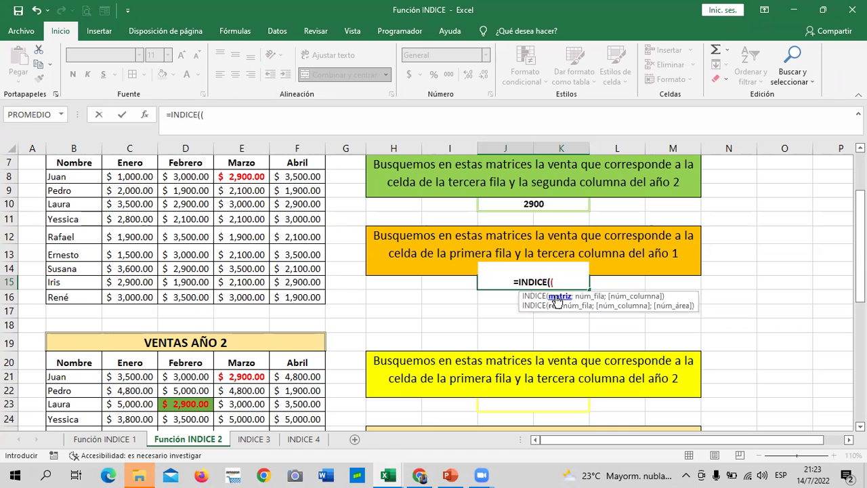
pyautogui.scroll(1, 206, 238)
pyautogui.moveTo(128, 223); pyautogui.dragTo(318, 344)
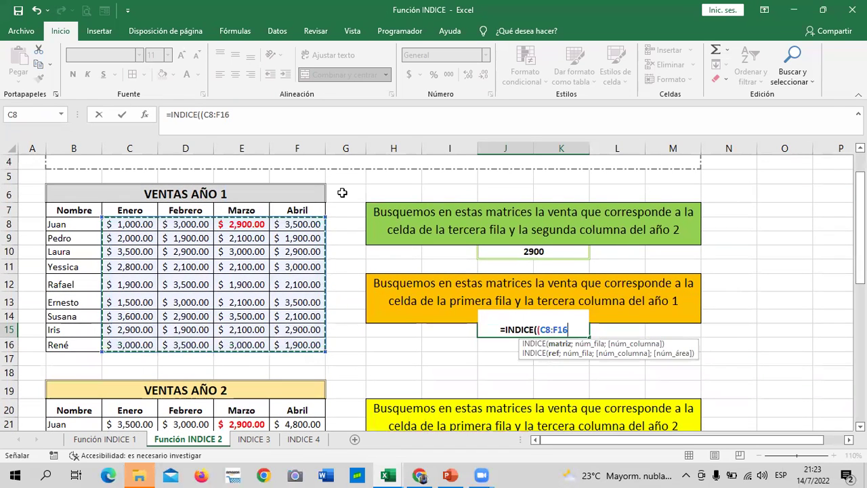
# Add the year-2 range C21:F28 and the arguments 1;3;1 to J15's formula
pyautogui.write(';')
pyautogui.scroll(-2, 321, 203)
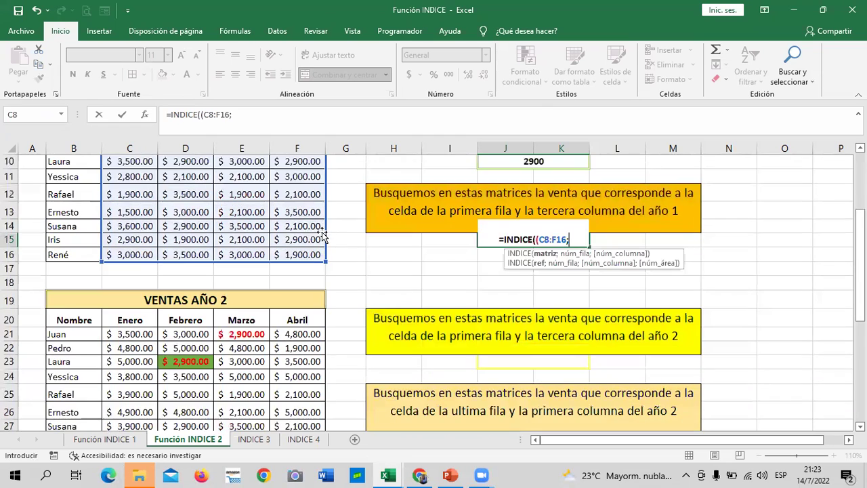
pyautogui.scroll(-1, 146, 295)
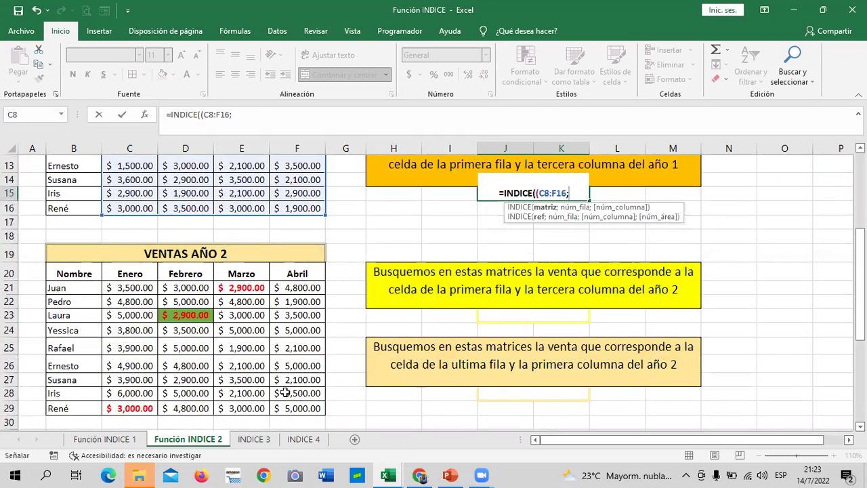
pyautogui.moveTo(117, 287); pyautogui.dragTo(298, 393)
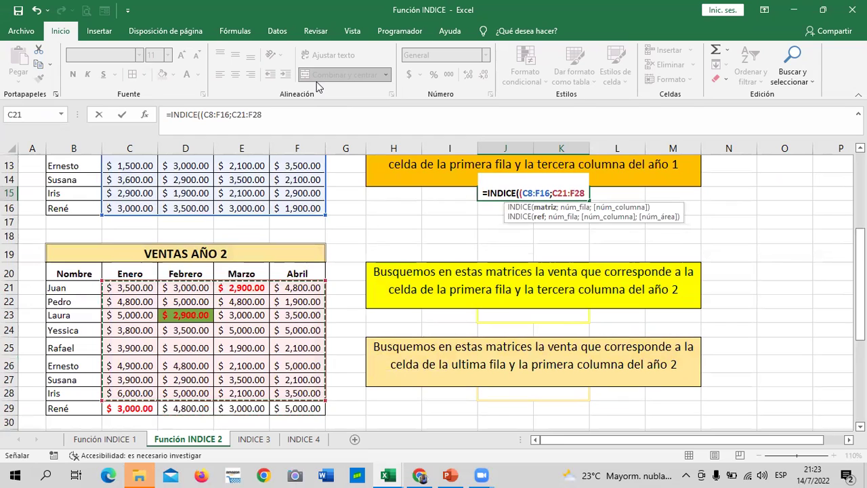
pyautogui.write(')')
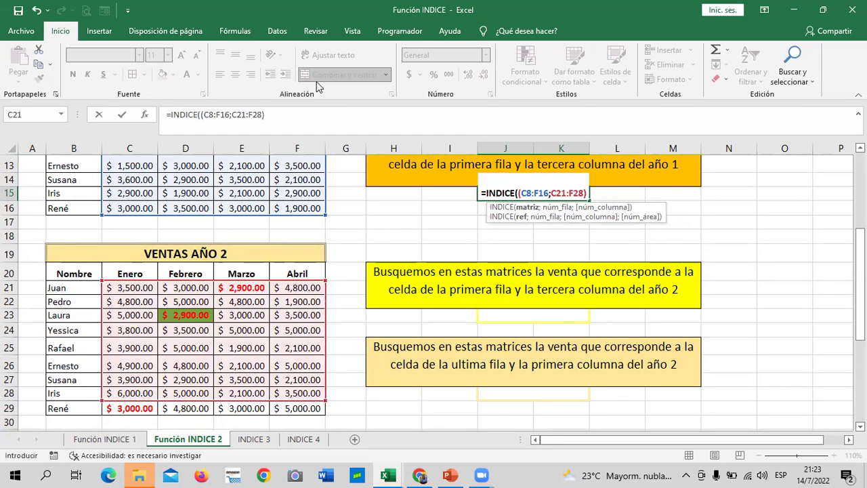
pyautogui.write(';')
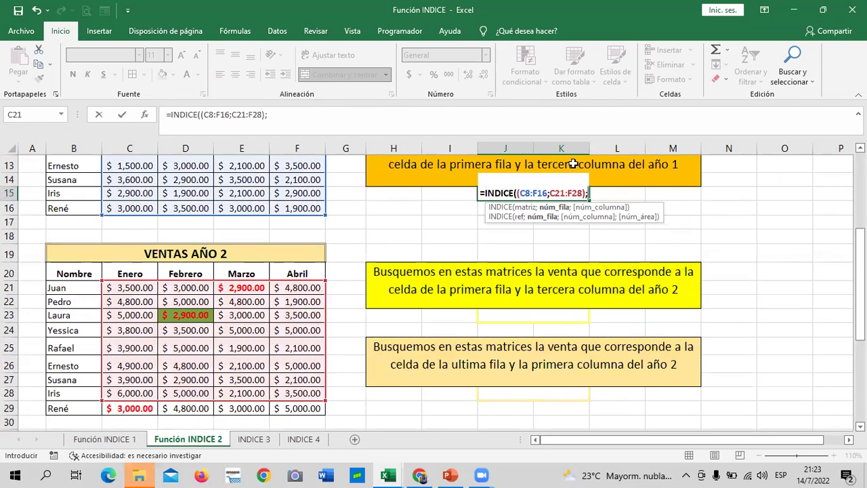
pyautogui.scroll(1, 573, 163)
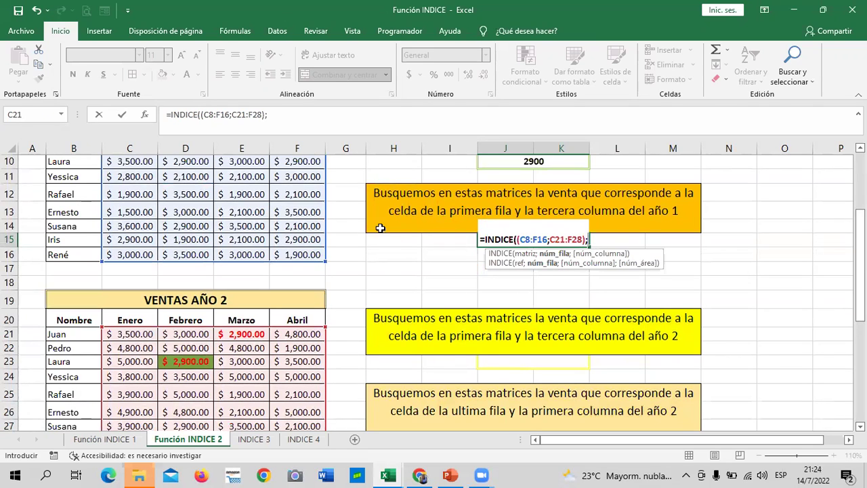
pyautogui.write('1')
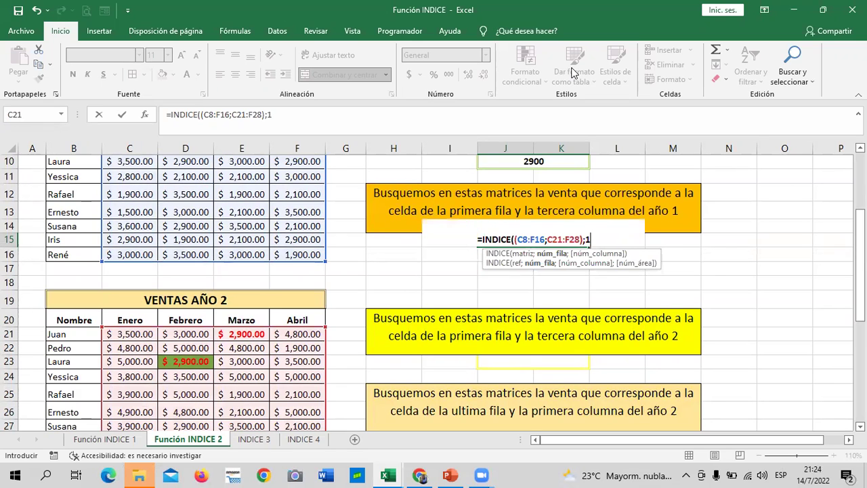
pyautogui.write(';')
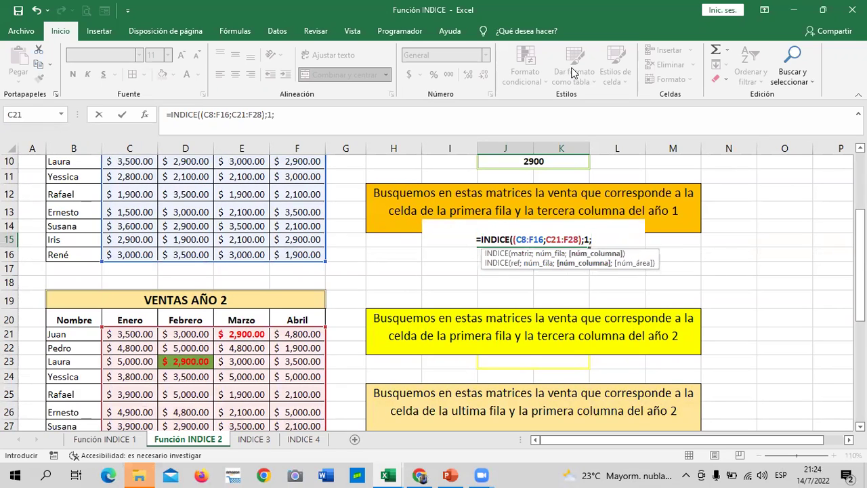
pyautogui.write('3')
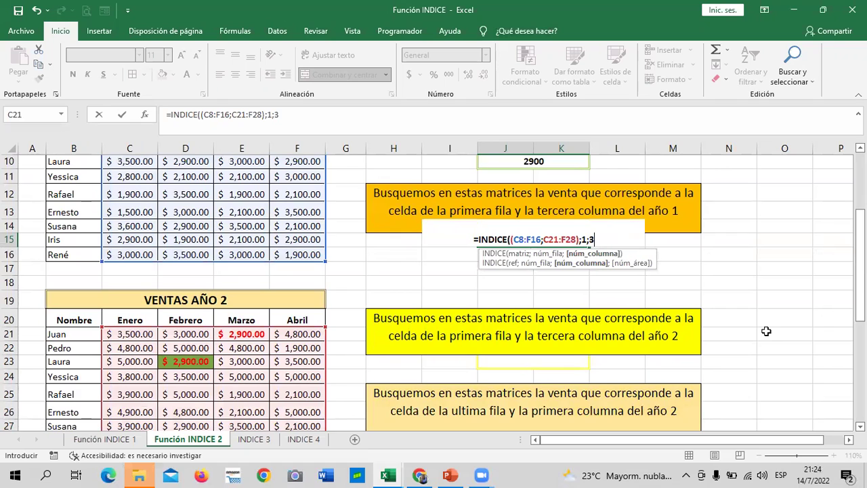
pyautogui.write(';')
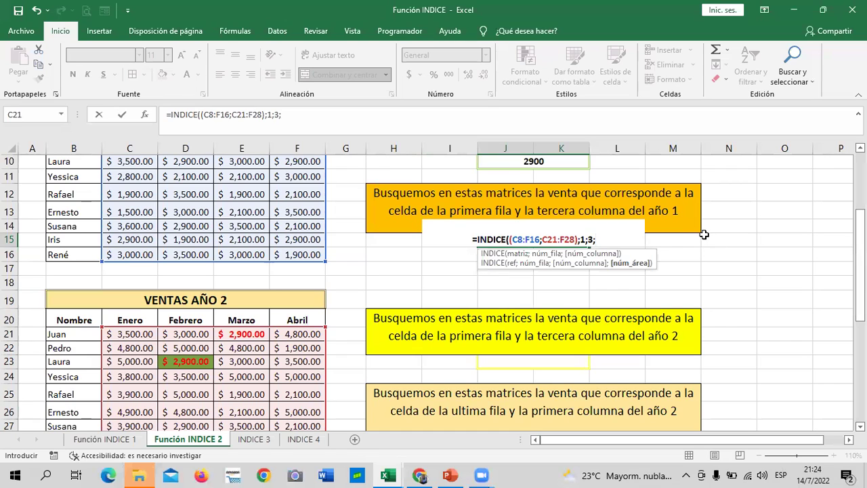
pyautogui.write('1')
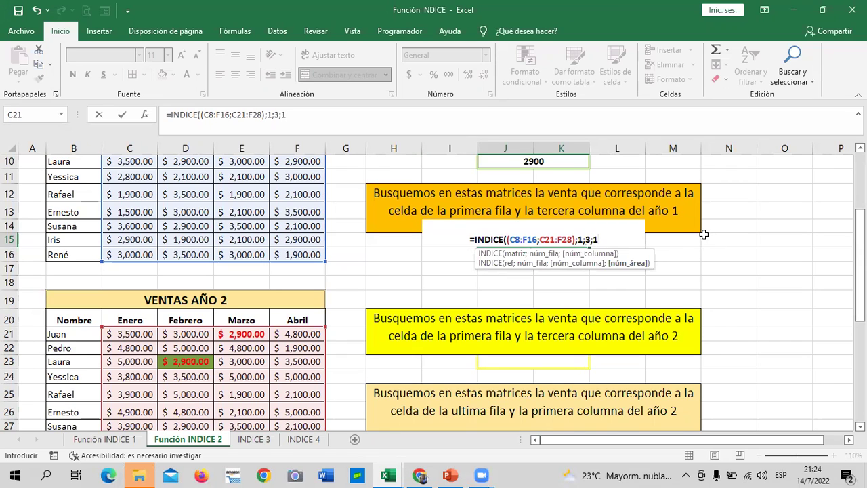
pyautogui.write(')')
# Enter the J15 formula so it returns 2900
pyautogui.press('Return')
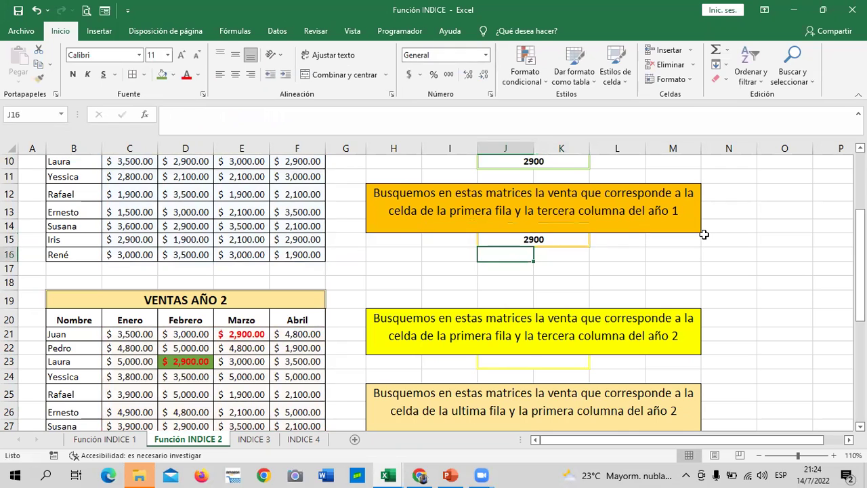
pyautogui.click(545, 239)
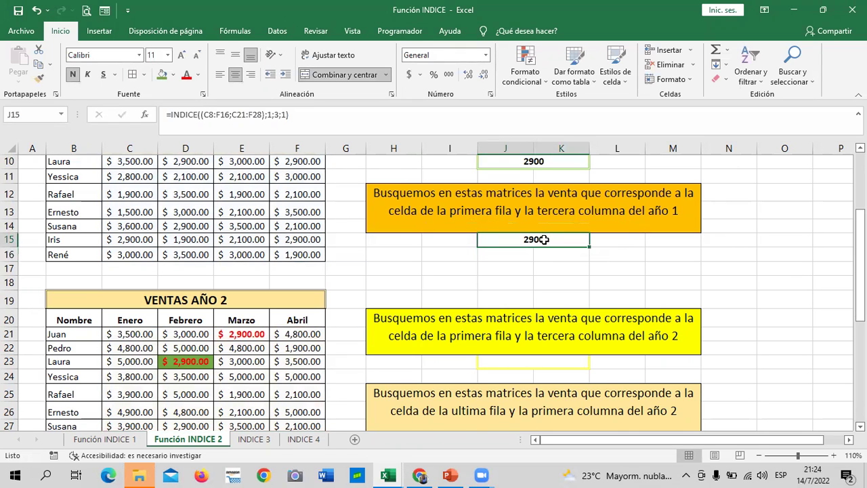
pyautogui.scroll(1, 532, 265)
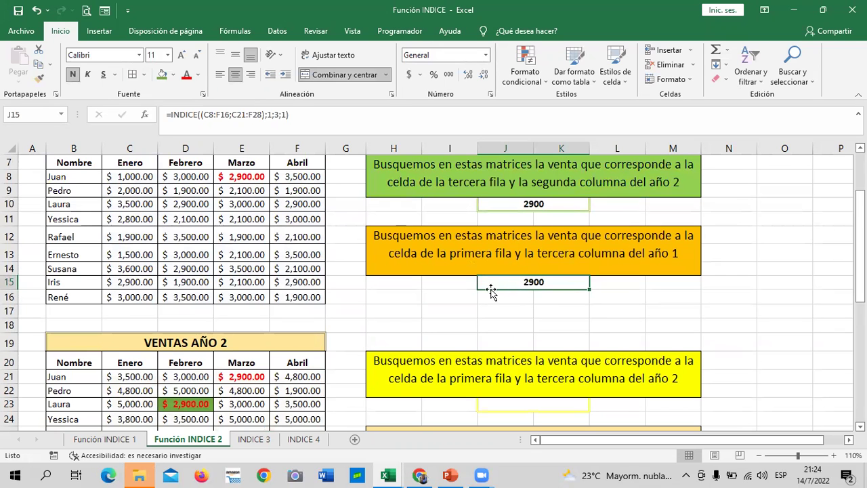
# Shade cell E8, the 2,900.00 year-1 sale, orange
pyautogui.click(228, 176)
pyautogui.scroll(1, 271, 245)
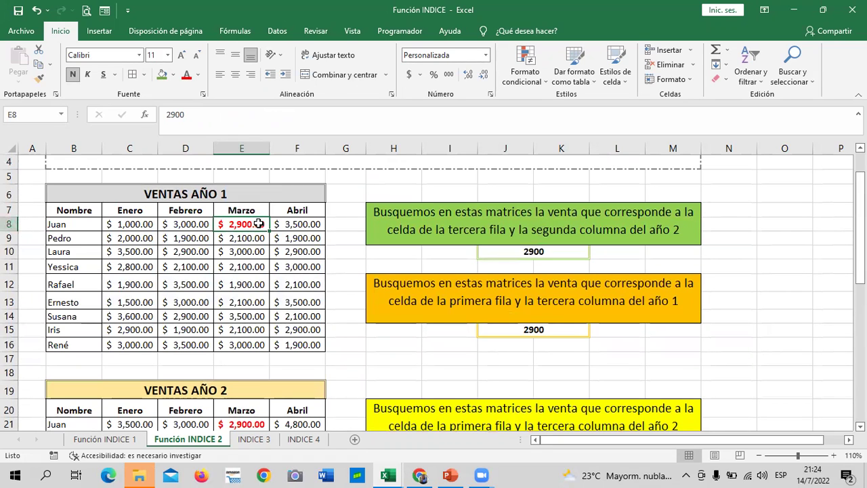
pyautogui.click(174, 77)
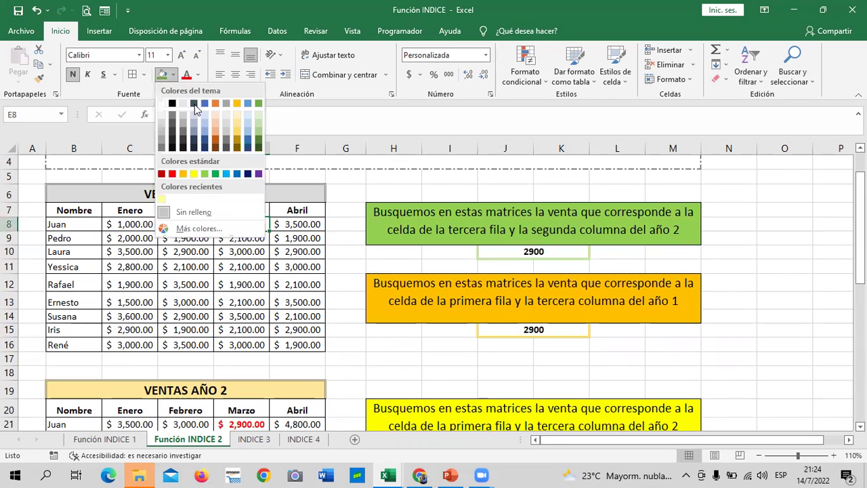
pyautogui.click(185, 173)
pyautogui.click(402, 316)
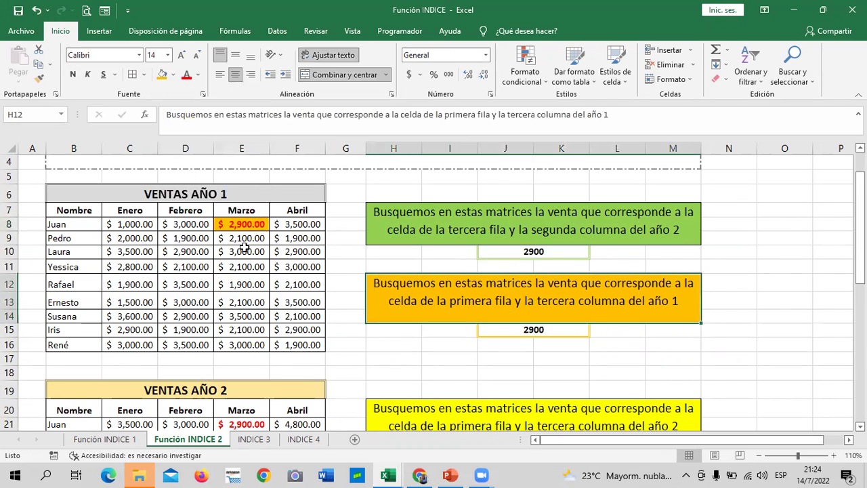
pyautogui.scroll(-3, 483, 297)
pyautogui.scroll(-1, 542, 277)
pyautogui.scroll(1, 547, 277)
pyautogui.click(556, 316)
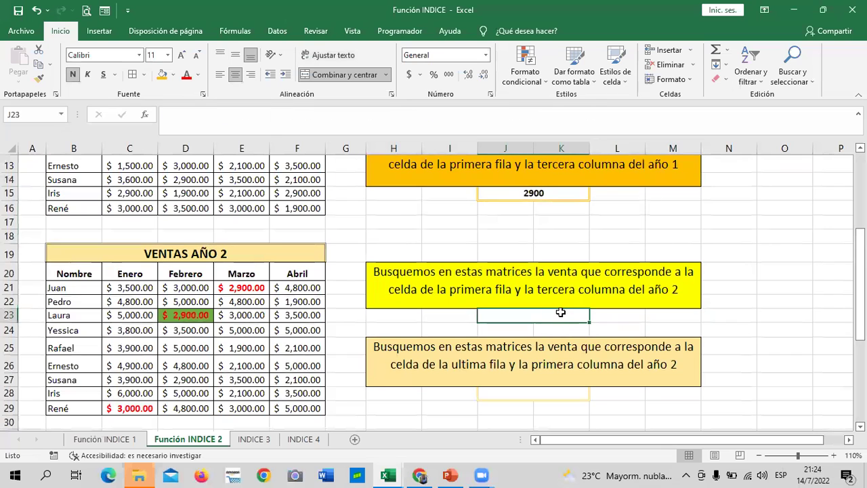
# Start an INDICE formula in J23 referencing C8:F16 and C20:F29
pyautogui.write('=IND')
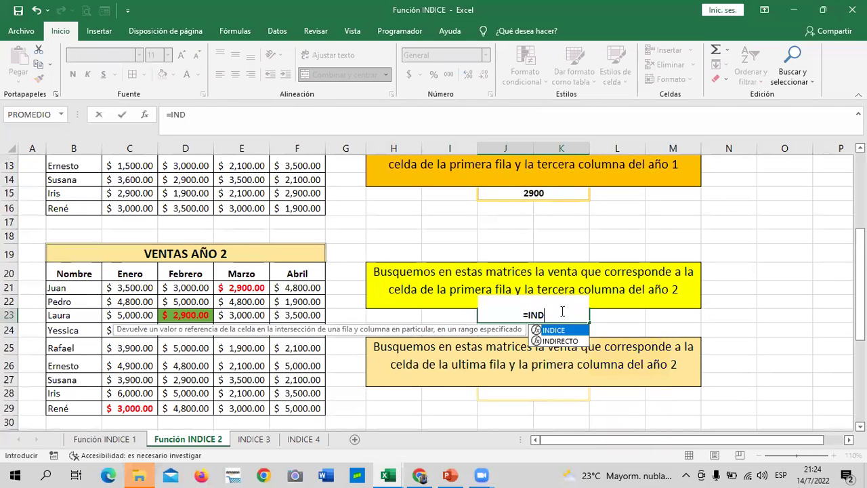
pyautogui.write('ICE')
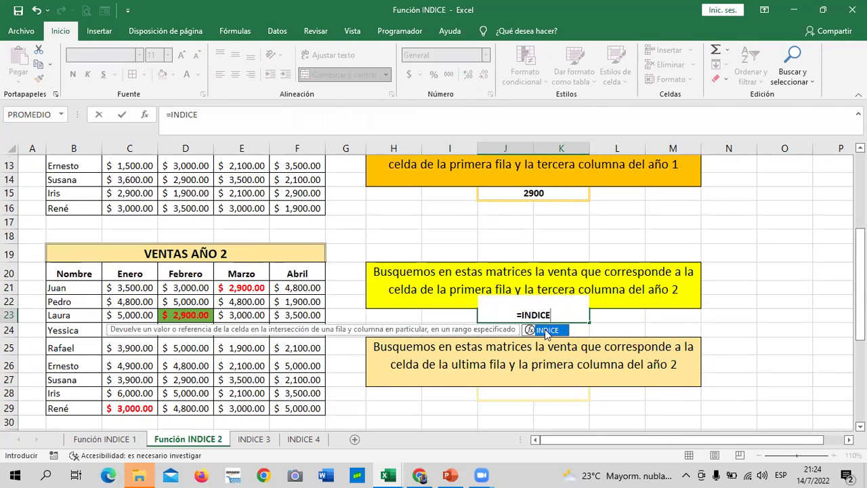
pyautogui.doubleClick(546, 330)
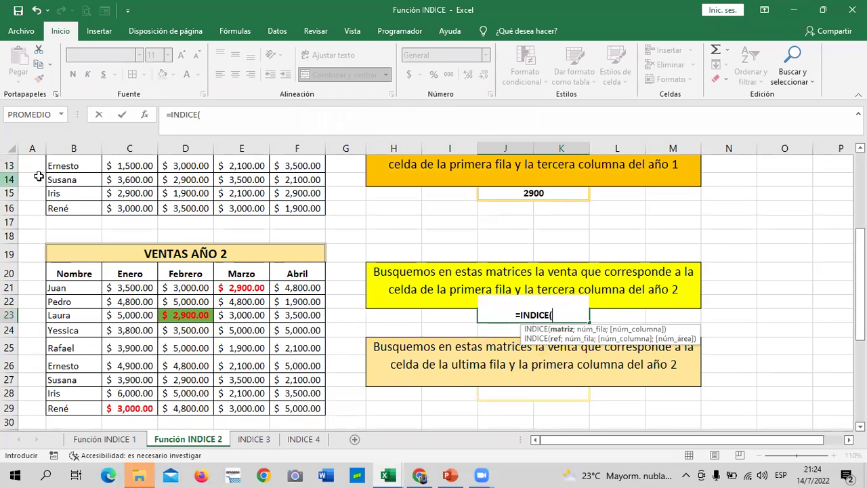
pyautogui.scroll(2, 81, 189)
pyautogui.moveTo(118, 176)
pyautogui.mouseDown()
pyautogui.moveTo(323, 304)
pyautogui.moveTo(318, 298)
pyautogui.mouseUp()
pyautogui.click(253, 114)
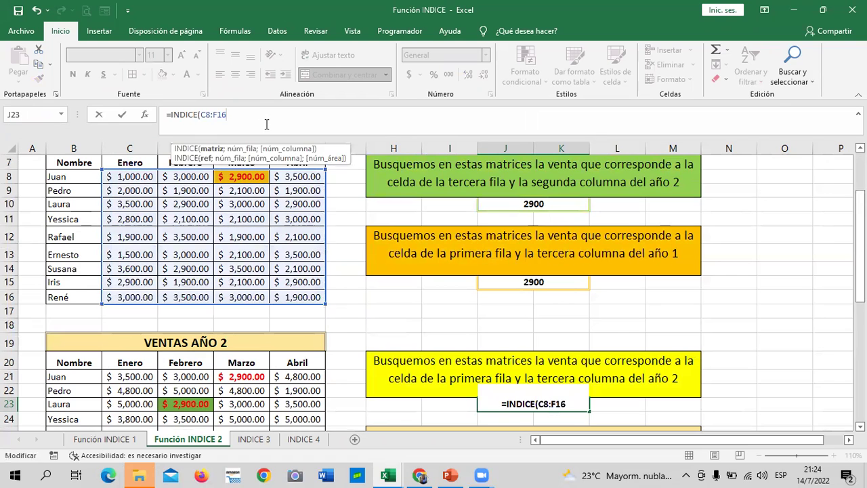
pyautogui.write(';')
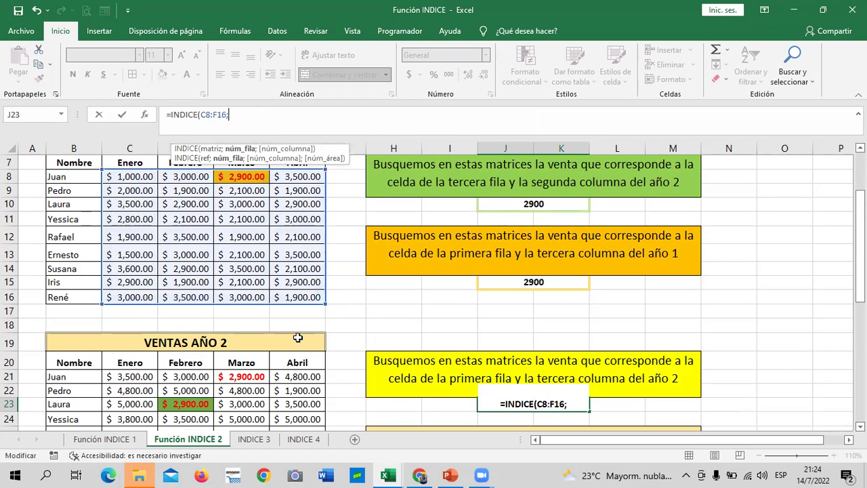
pyautogui.moveTo(121, 363)
pyautogui.mouseDown()
pyautogui.moveTo(324, 428)
pyautogui.moveTo(298, 406)
pyautogui.mouseUp()
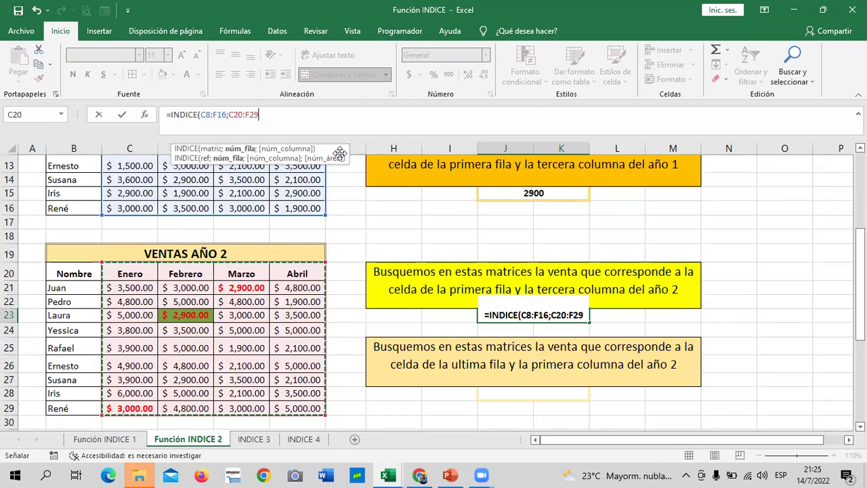
pyautogui.write(');')
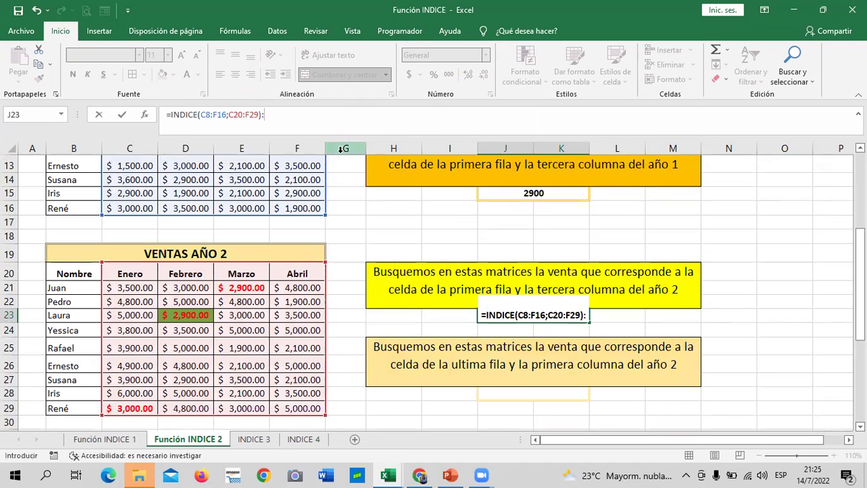
# Fix the separator and add the arguments 1;3;2 to J23's formula
pyautogui.press('BackSpace')
pyautogui.write(';')
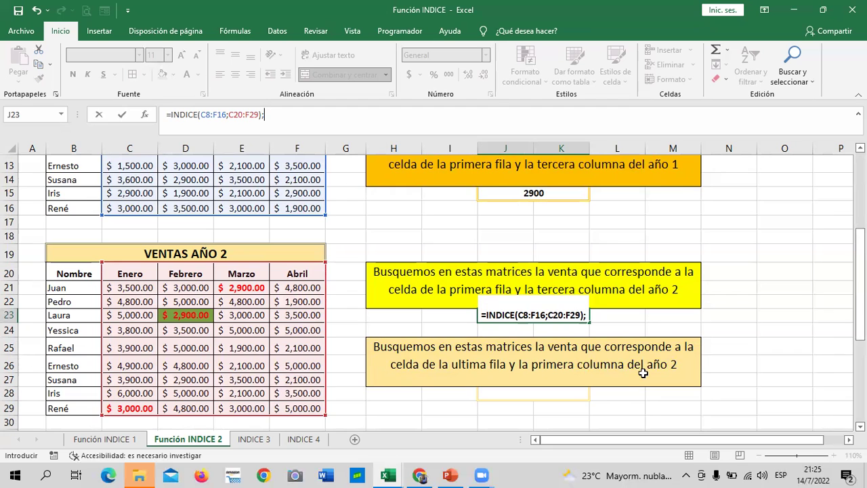
pyautogui.scroll(1, 635, 346)
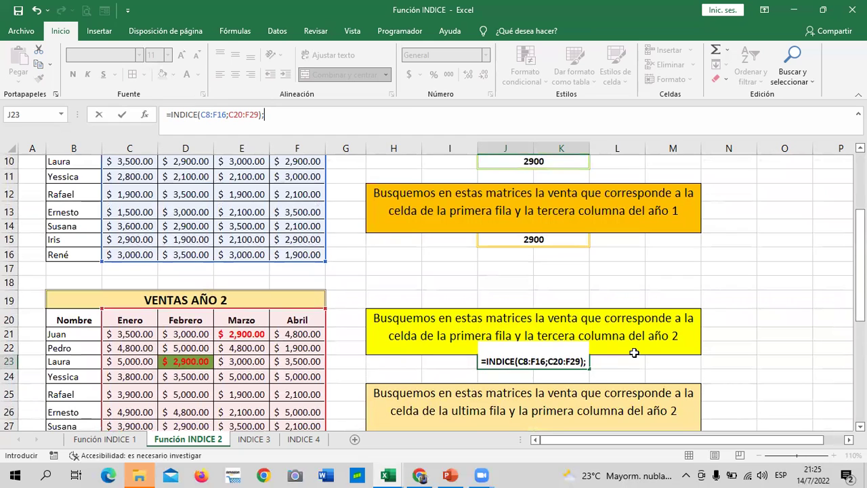
pyautogui.scroll(-1, 634, 352)
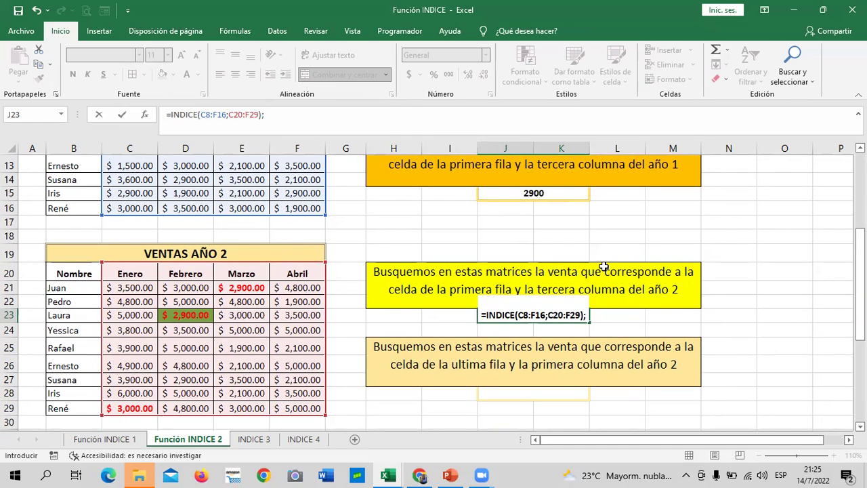
pyautogui.write('1')
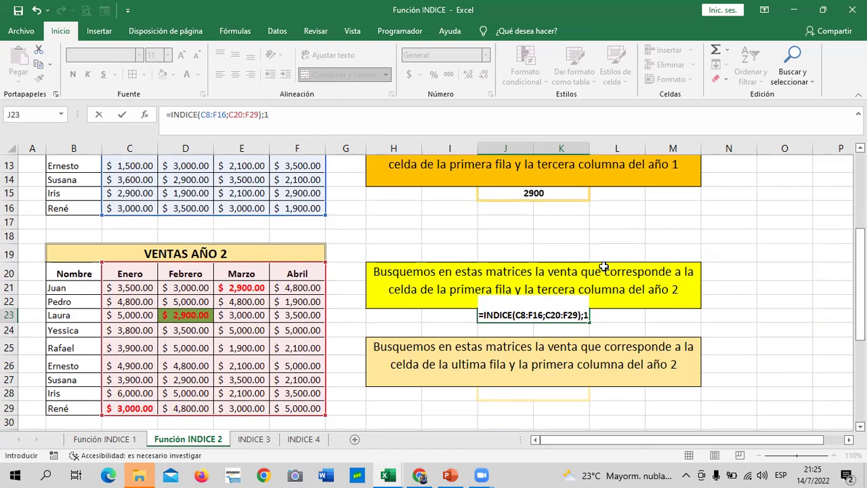
pyautogui.write(';3')
pyautogui.write(';3')
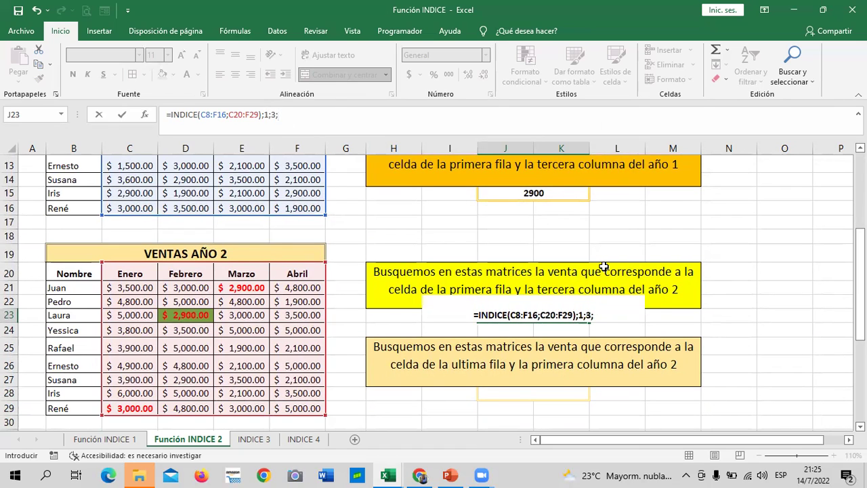
pyautogui.write('1')
pyautogui.press('BackSpace')
pyautogui.write('2')
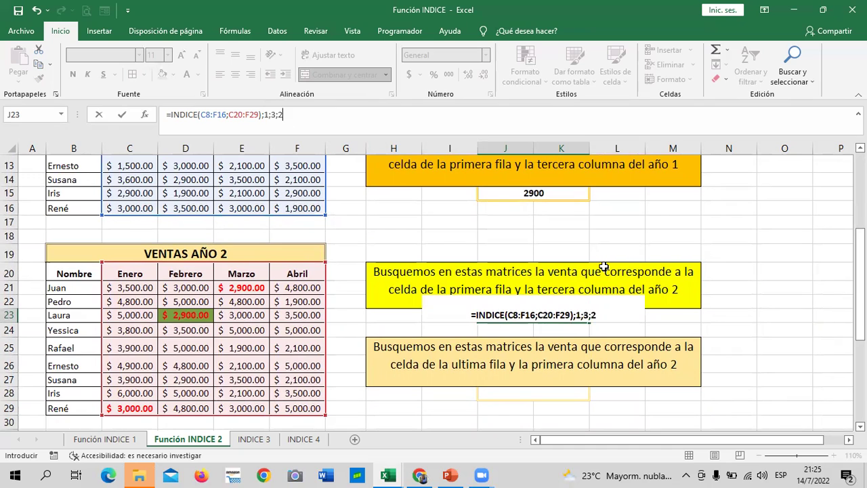
# Dismiss the formula error and add the missing opening parenthesis before C8:F16
pyautogui.write(')')
pyautogui.press('Return')
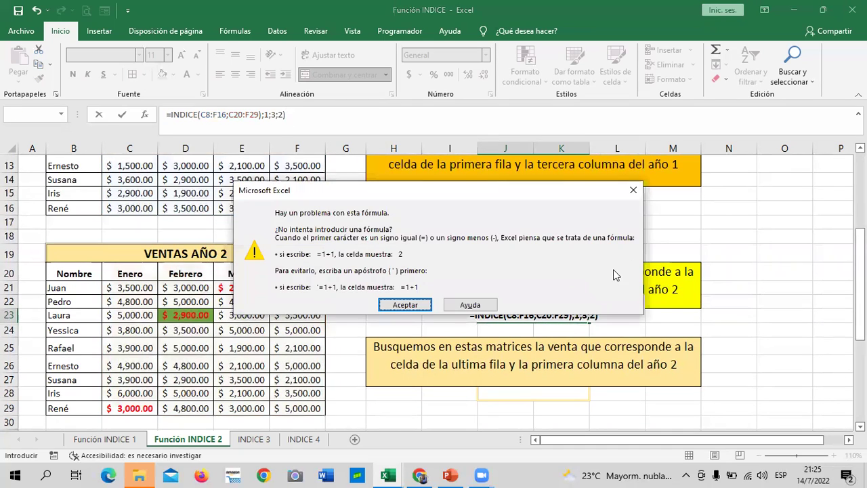
pyautogui.click(405, 304)
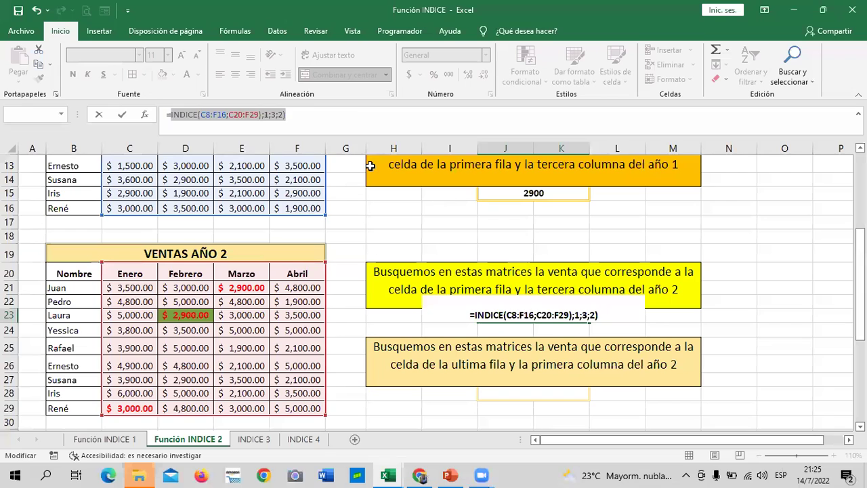
pyautogui.click(353, 115)
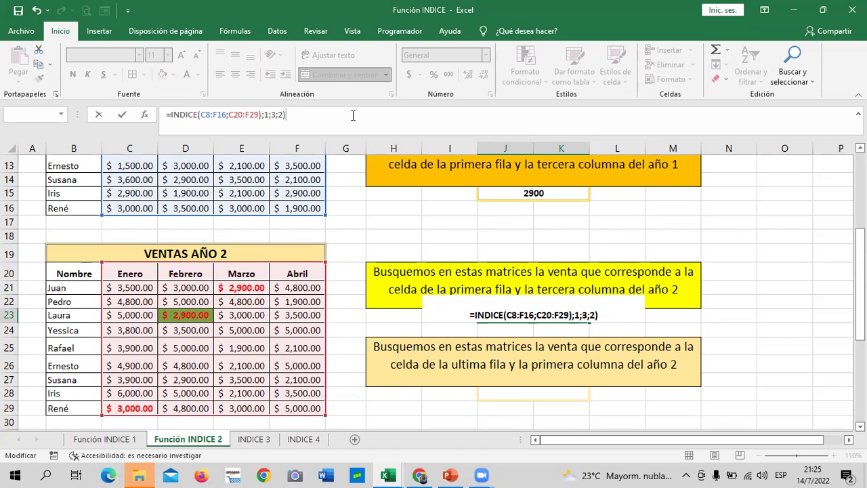
pyautogui.click(201, 115)
pyautogui.write('(')
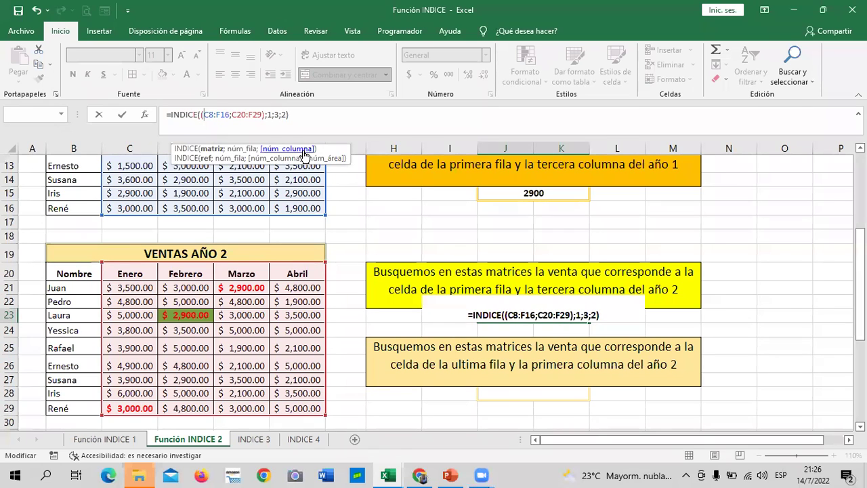
# Change C20 to C21 in J23's INDICE formula so it returns 2900
pyautogui.press('Return')
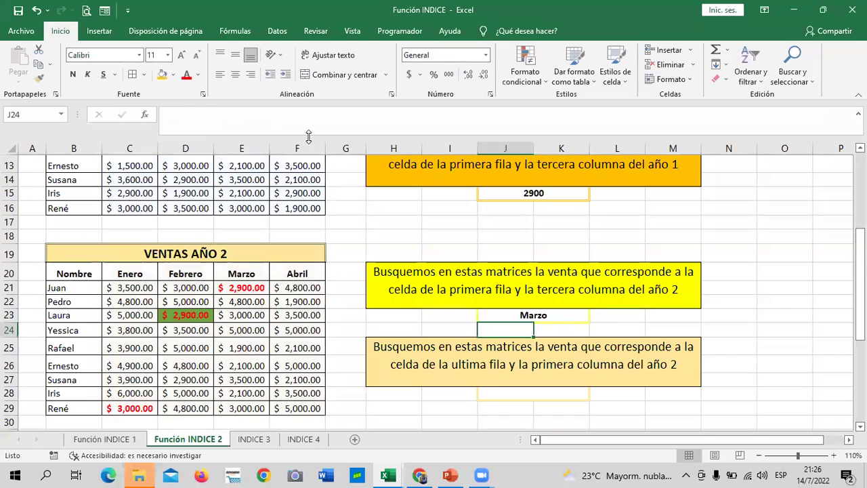
pyautogui.click(552, 317)
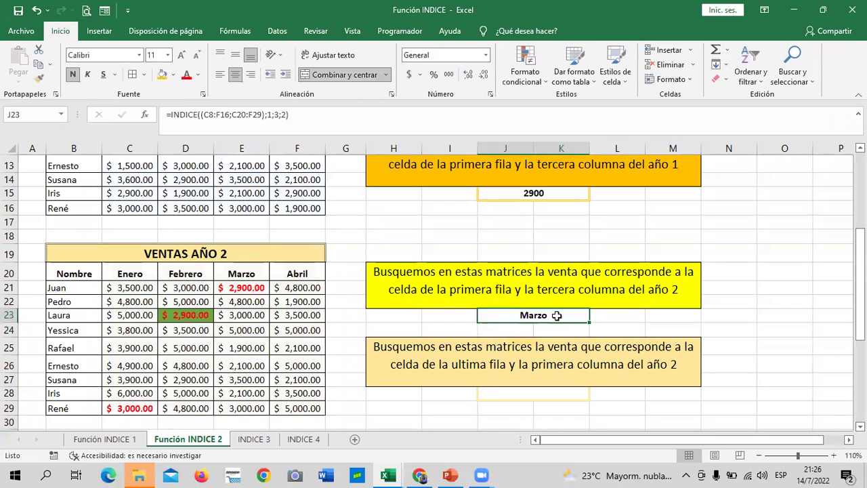
pyautogui.click(336, 113)
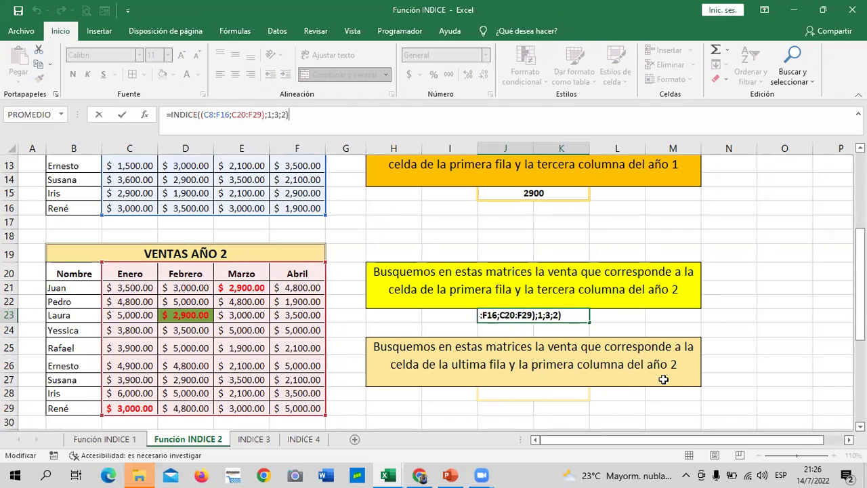
pyautogui.press('Return')
pyautogui.click(545, 313)
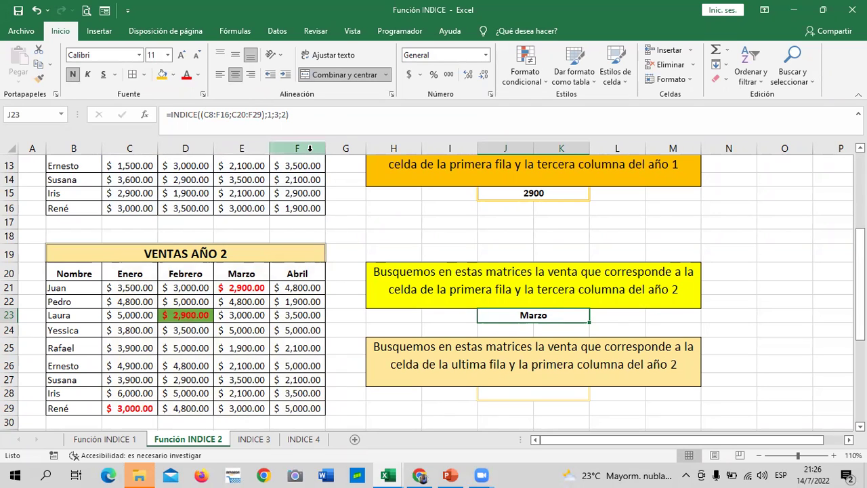
pyautogui.click(246, 115)
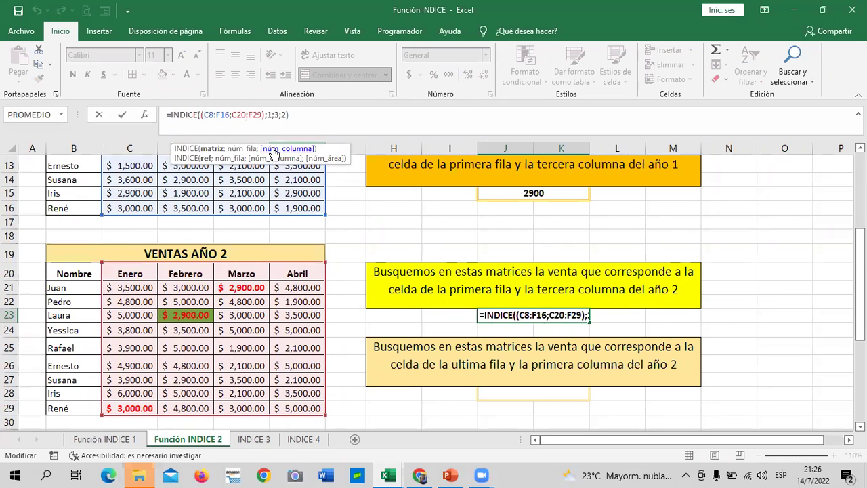
pyautogui.press('BackSpace')
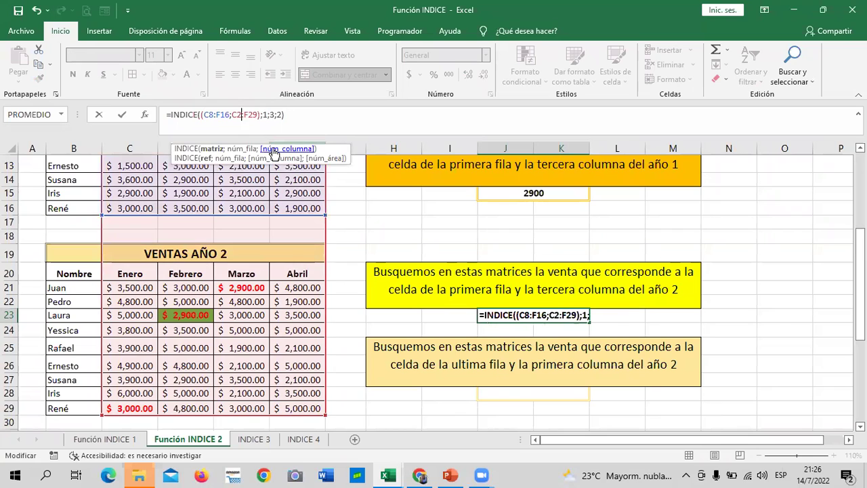
pyautogui.write('1')
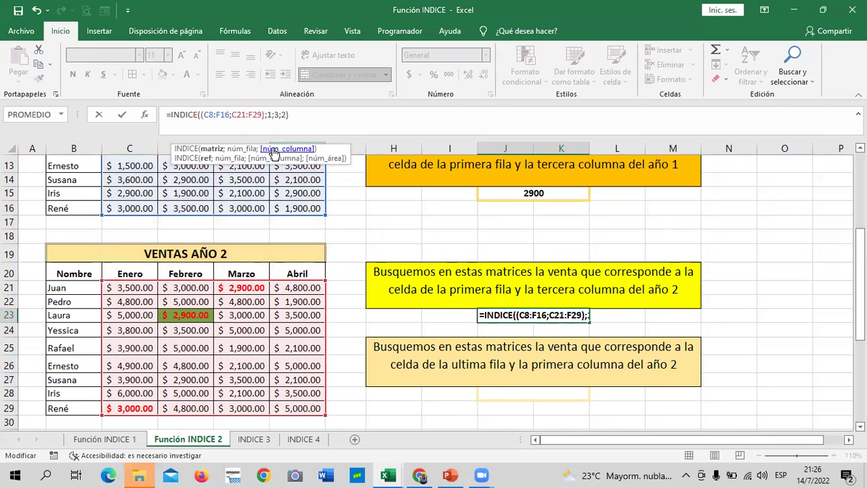
pyautogui.press('Return')
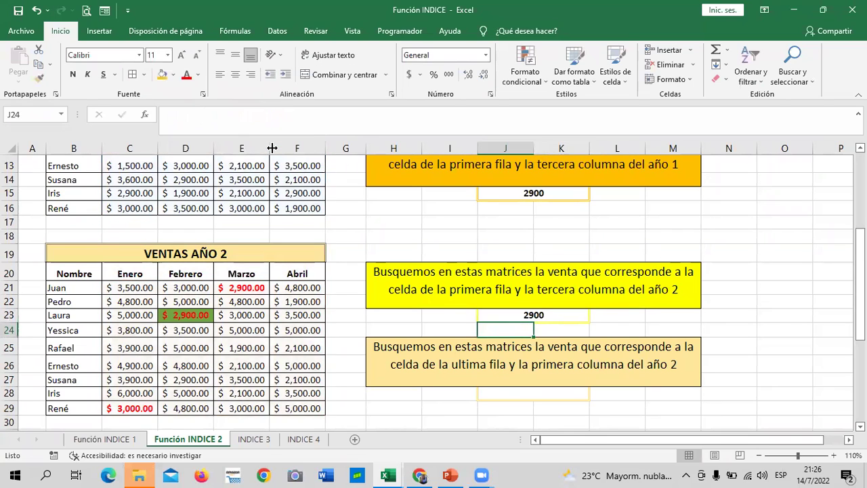
# Fill the matching year-2 March sale in E21 yellow
pyautogui.click(503, 315)
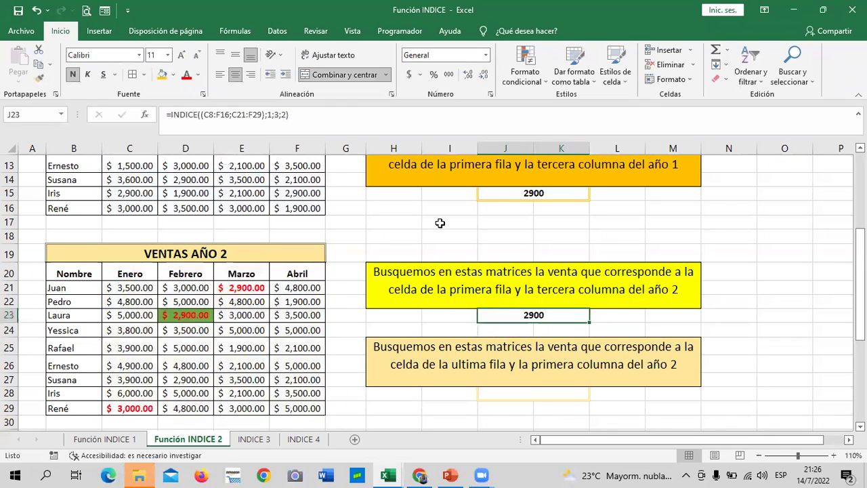
pyautogui.click(234, 289)
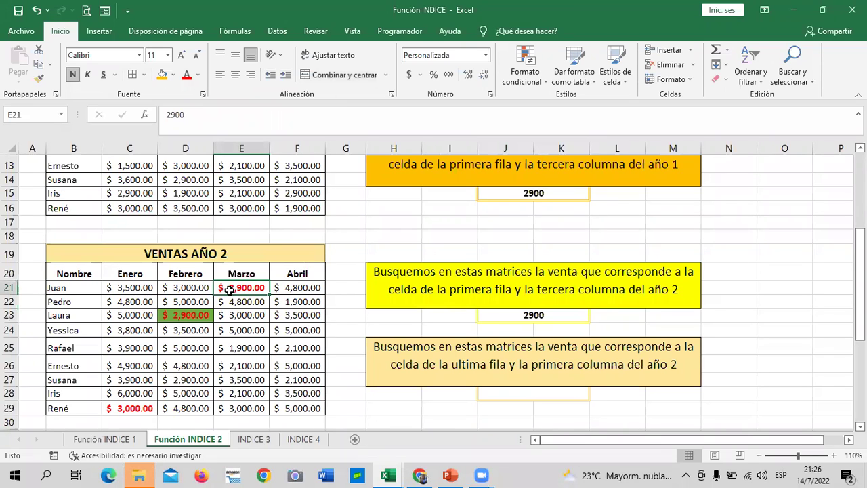
pyautogui.click(172, 76)
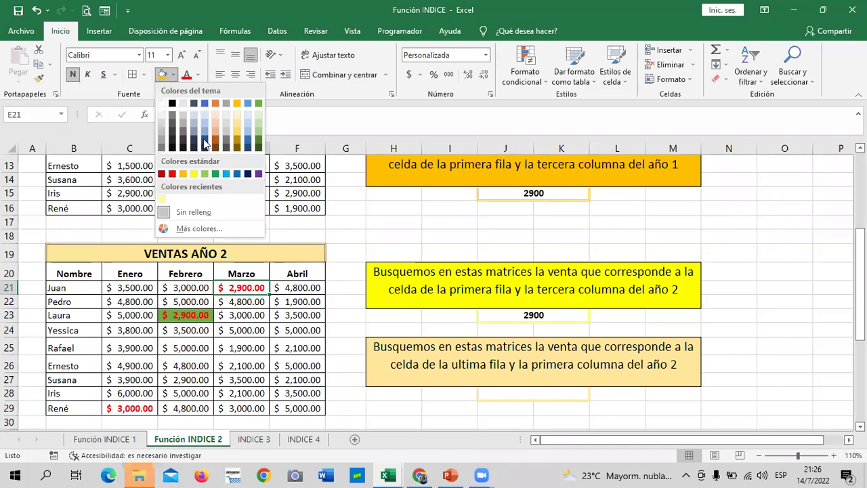
pyautogui.click(195, 174)
pyautogui.click(593, 331)
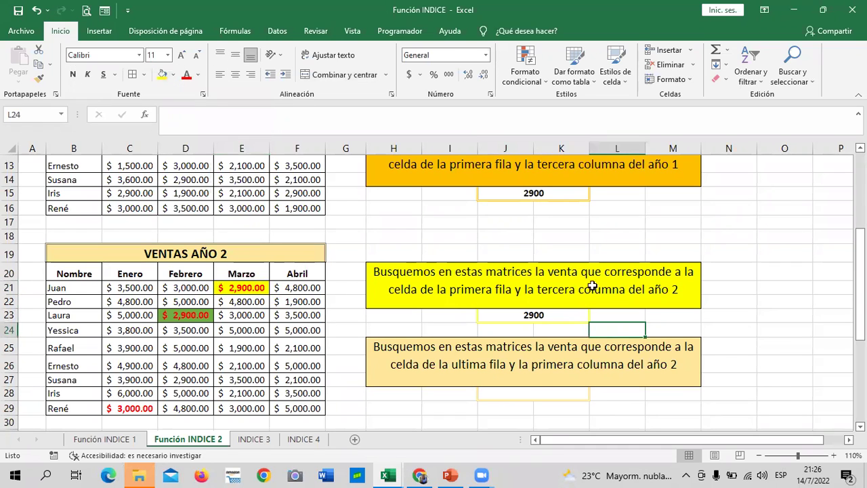
pyautogui.scroll(-2, 573, 357)
pyautogui.scroll(1, 563, 369)
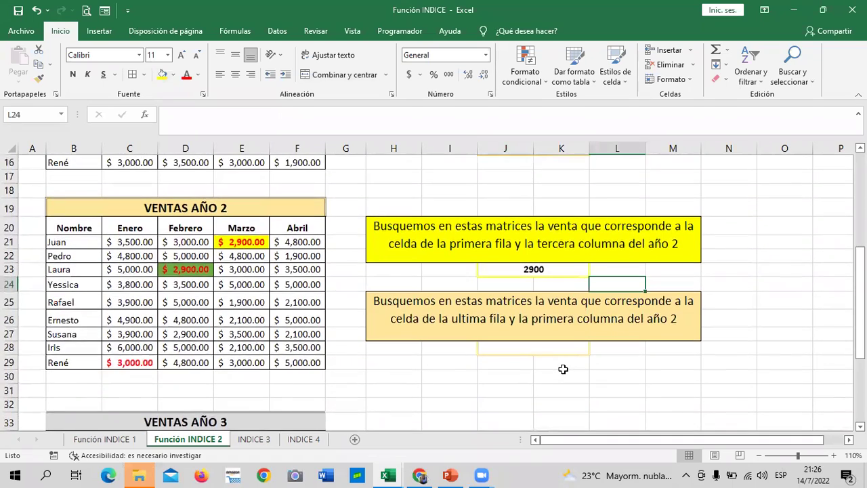
pyautogui.scroll(-2, 559, 366)
pyautogui.click(605, 342)
pyautogui.scroll(1, 528, 354)
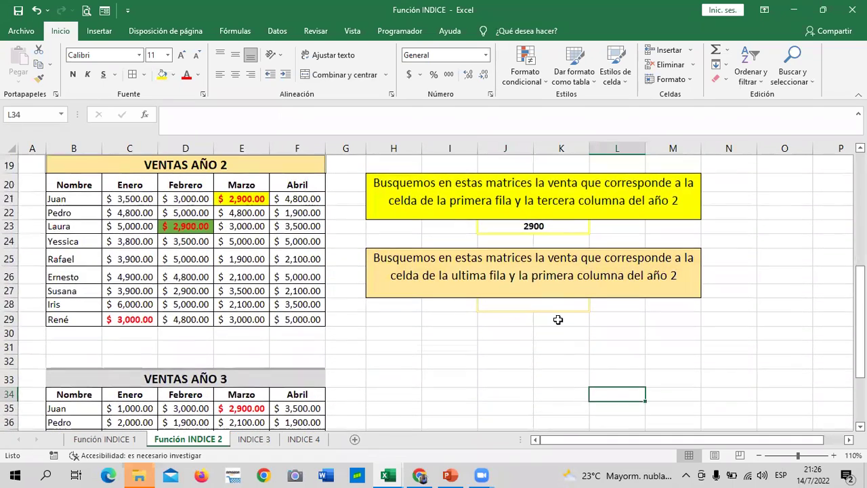
pyautogui.click(544, 306)
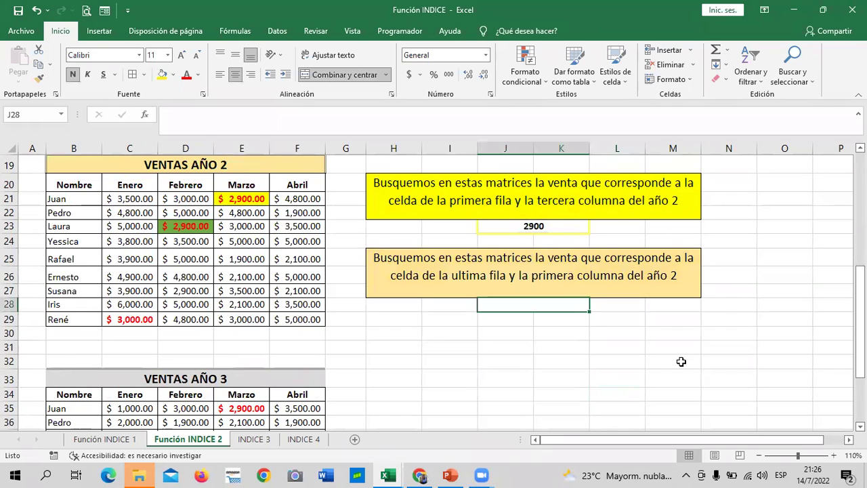
# Start an INDICE formula in J28 with a grouped reference beginning at C8:F16
pyautogui.write('=INDICE')
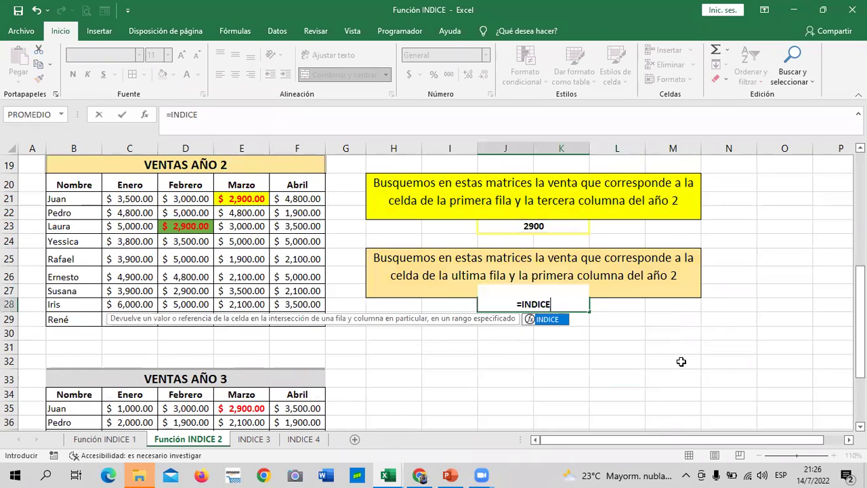
pyautogui.doubleClick(559, 321)
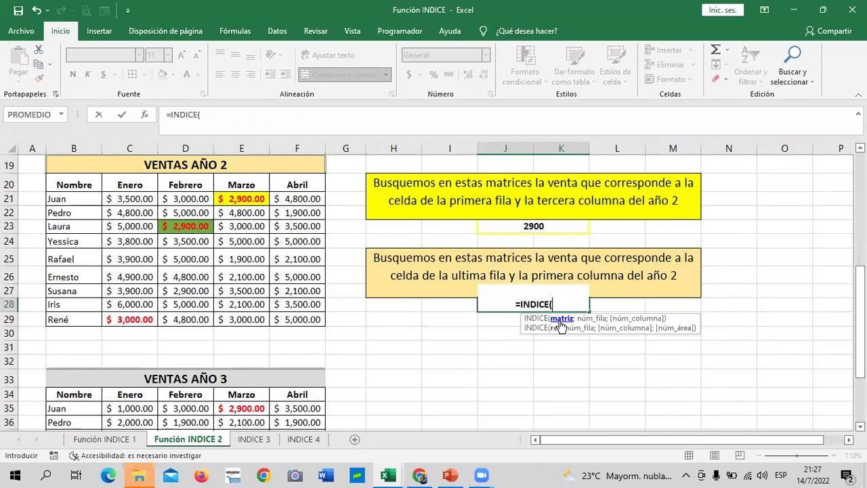
pyautogui.write('(')
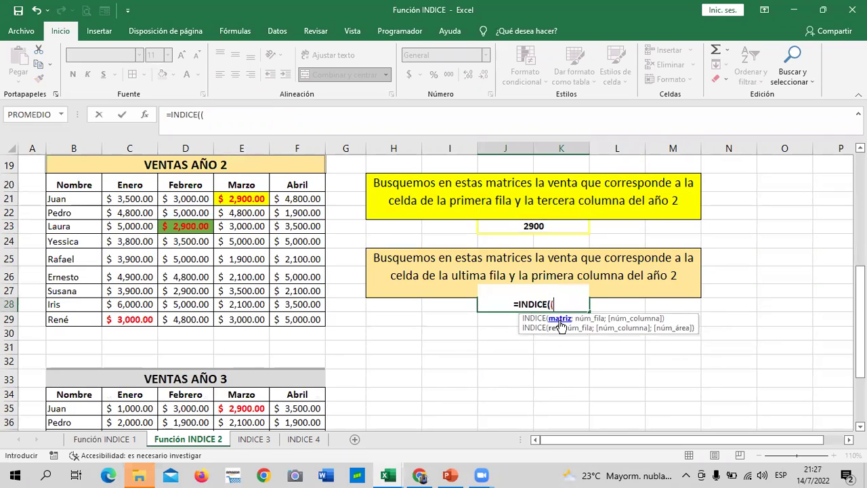
pyautogui.scroll(2, 213, 301)
pyautogui.scroll(4, 218, 296)
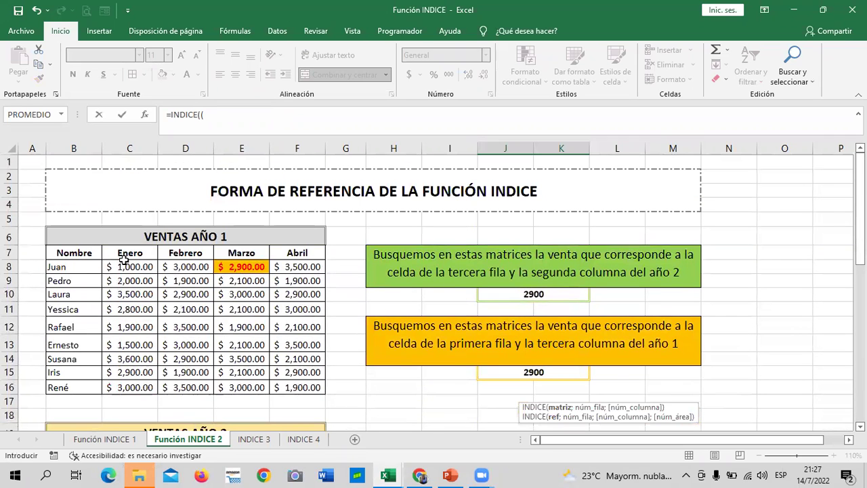
pyautogui.moveTo(123, 260); pyautogui.dragTo(293, 388)
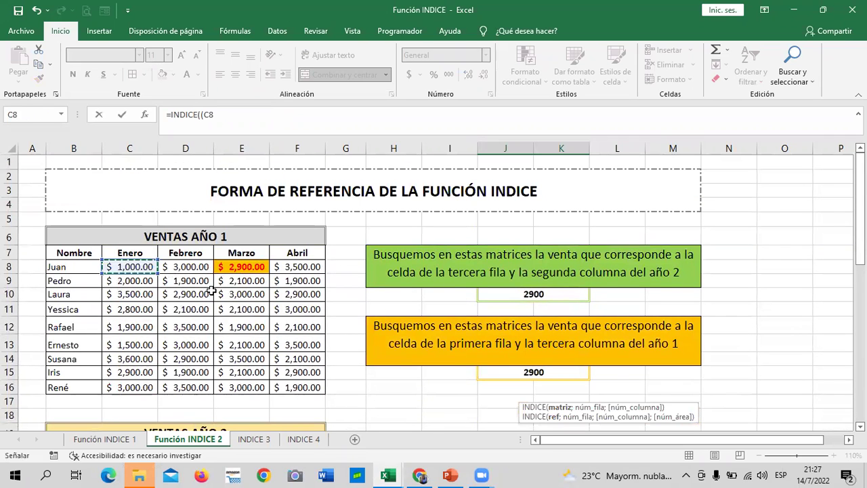
pyautogui.click(315, 116)
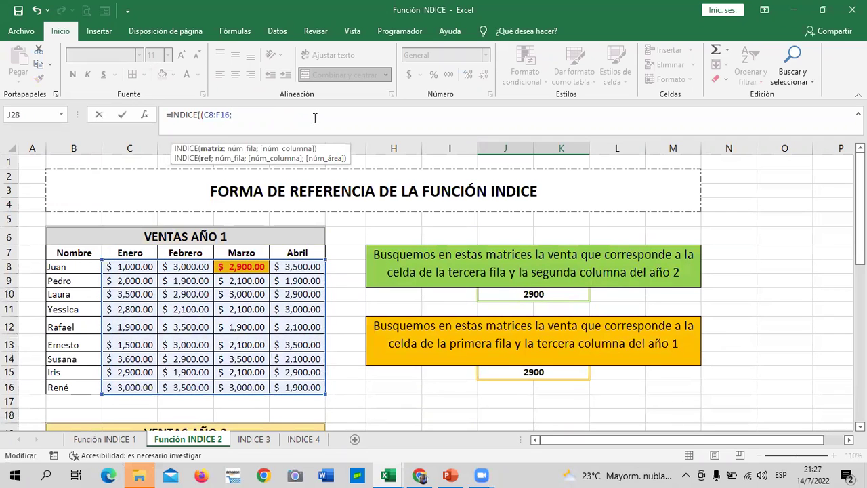
# Add the year-2 range C21:F28 and close the grouped reference with );
pyautogui.scroll(-3, 362, 373)
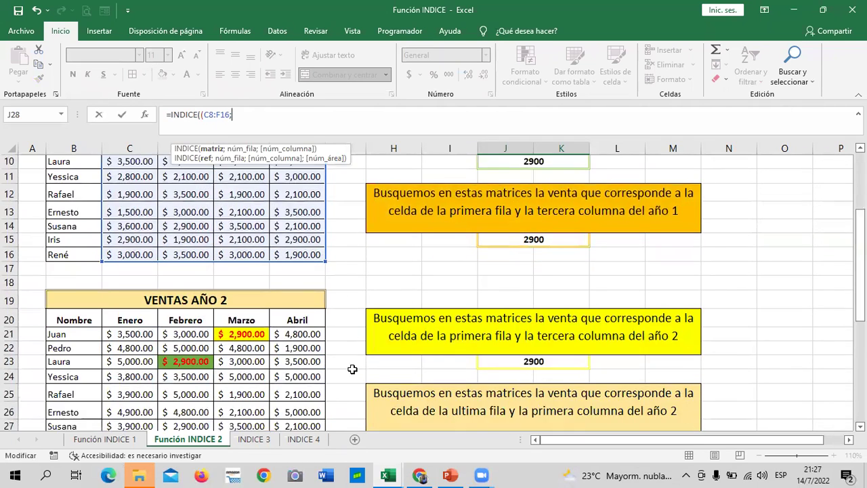
pyautogui.scroll(-2, 350, 368)
pyautogui.moveTo(123, 235); pyautogui.dragTo(320, 365)
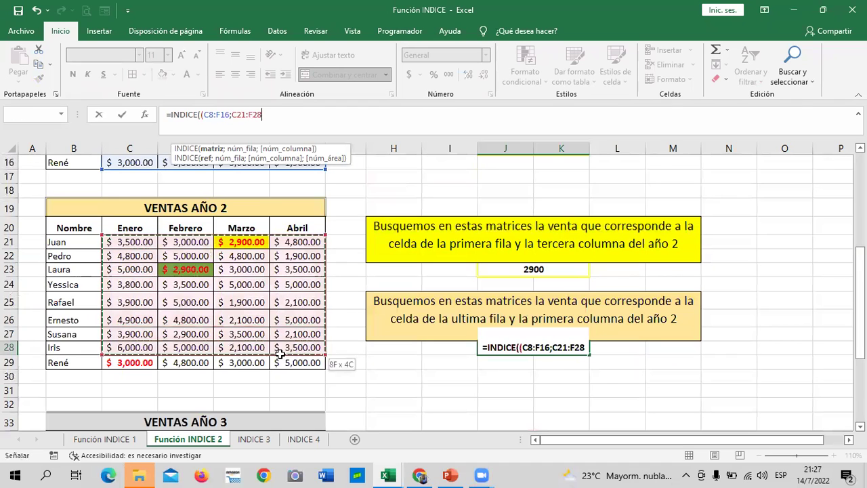
pyautogui.hotkey('shift', 'Up')
pyautogui.write(';')
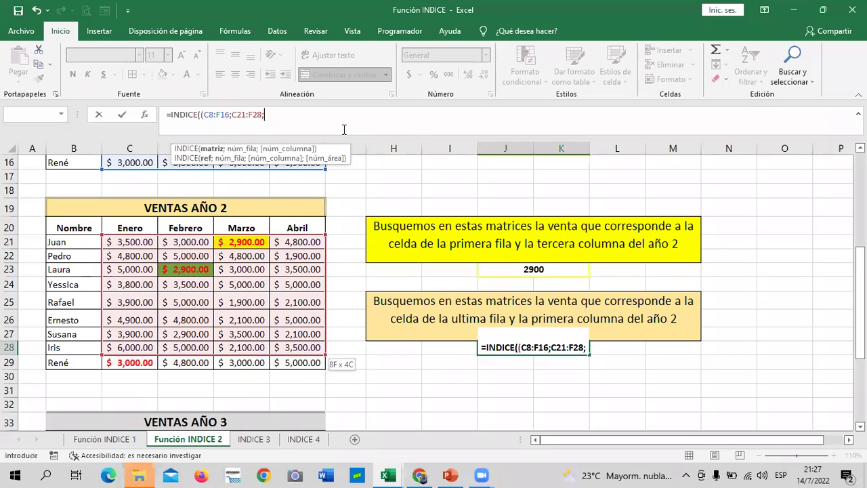
pyautogui.scroll(-1, 541, 393)
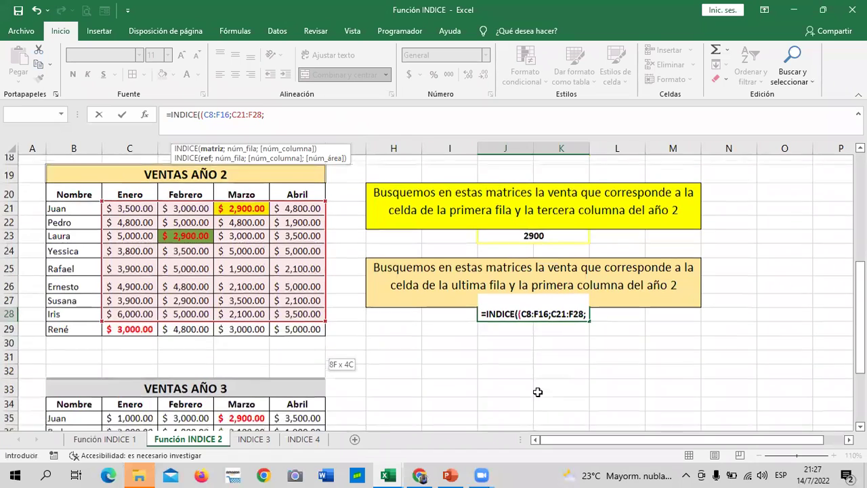
pyautogui.press('BackSpace')
pyautogui.write(')')
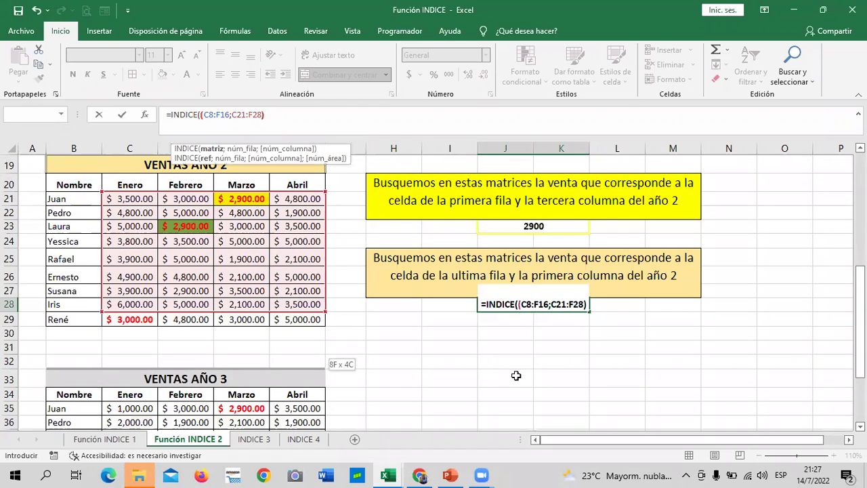
pyautogui.write(';')
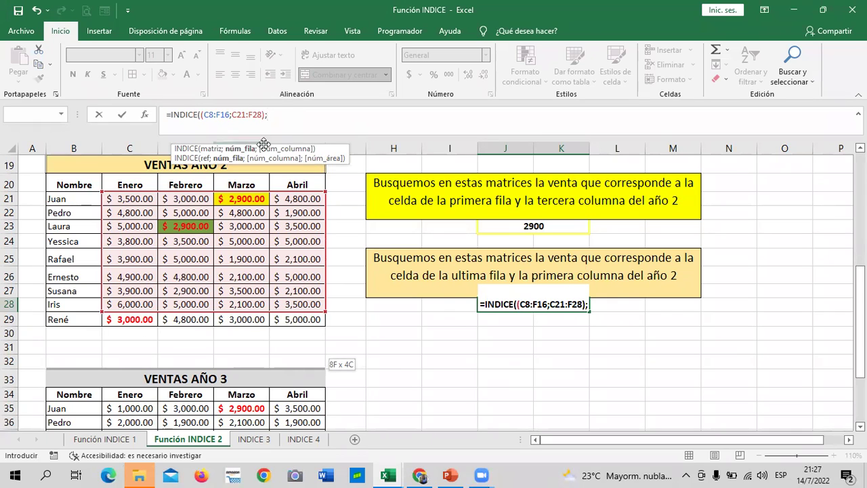
pyautogui.click(261, 114)
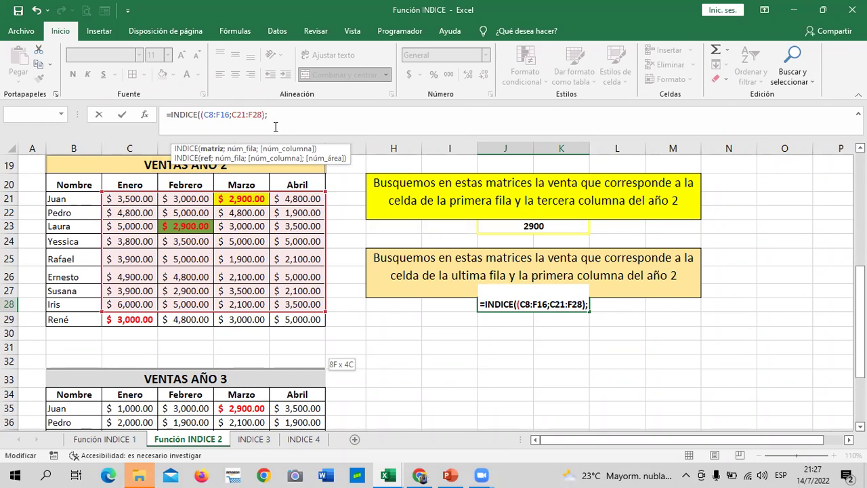
# Change the range to C21:F29 and finish with 9;1;2 so J28 returns 3000
pyautogui.press('BackSpace')
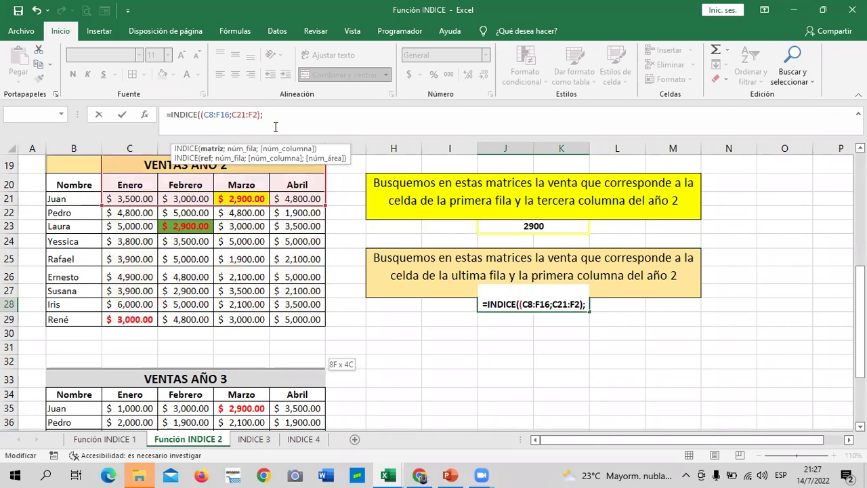
pyautogui.write('9')
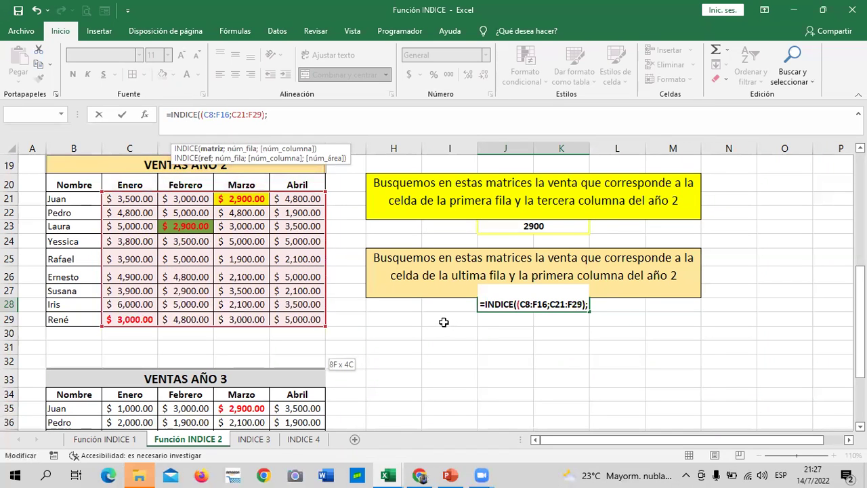
pyautogui.scroll(-2, 444, 322)
pyautogui.scroll(-2, 444, 322)
pyautogui.scroll(4, 443, 320)
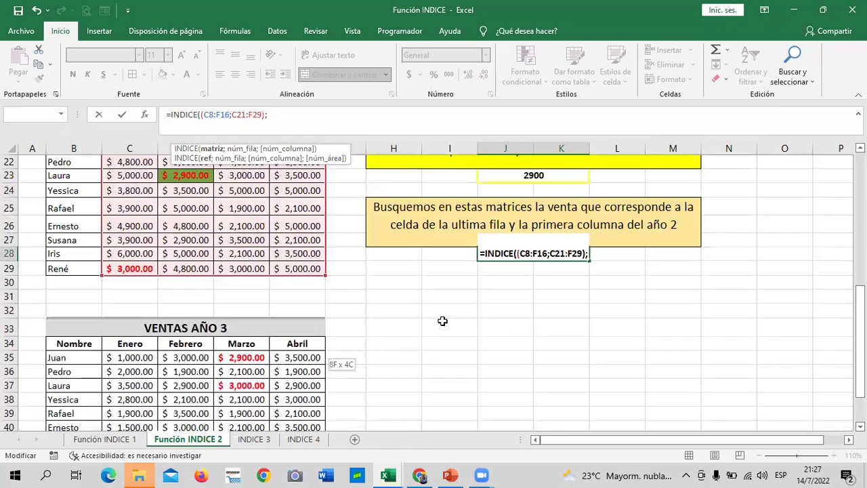
pyautogui.scroll(1, 443, 320)
pyautogui.click(292, 121)
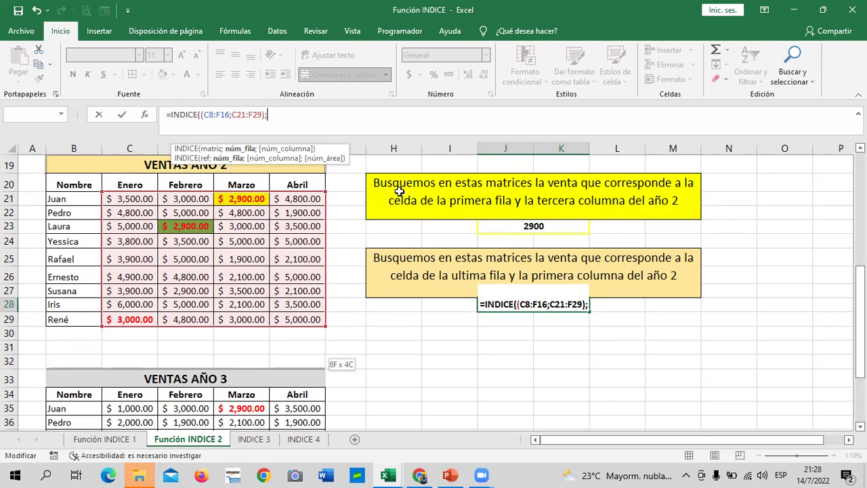
pyautogui.write('9;')
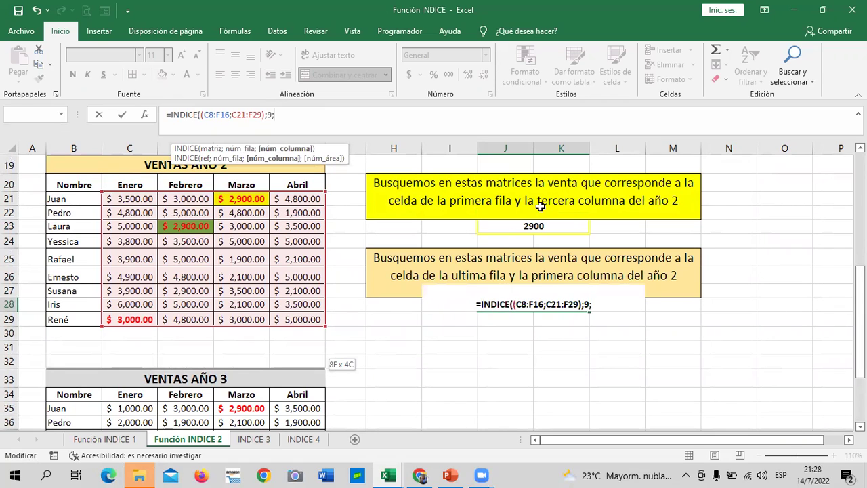
pyautogui.write('1;')
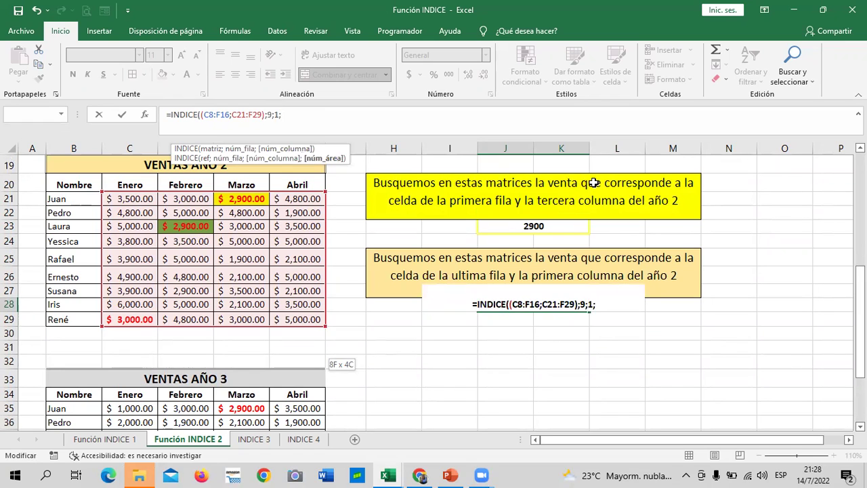
pyautogui.write('2)')
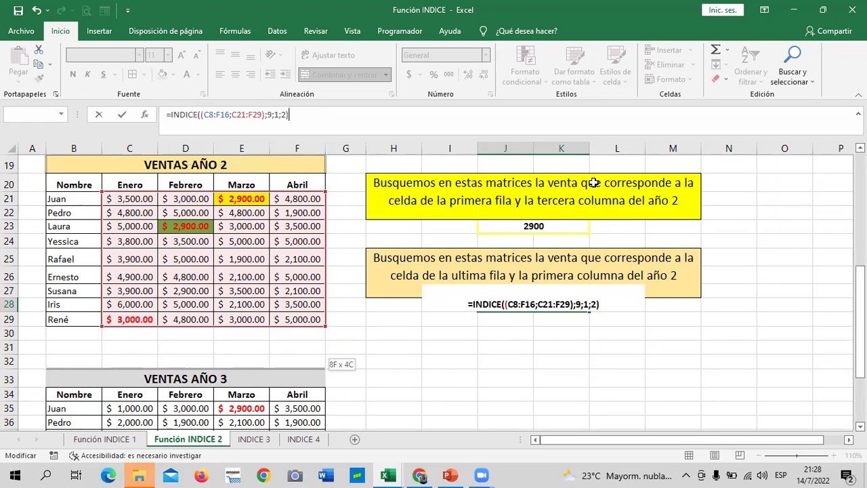
pyautogui.press('Return')
pyautogui.scroll(-1, 423, 350)
# Fill cell C29, the last-row $3,000.00 January year-2 sale, light yellow
pyautogui.scroll(-3, 423, 350)
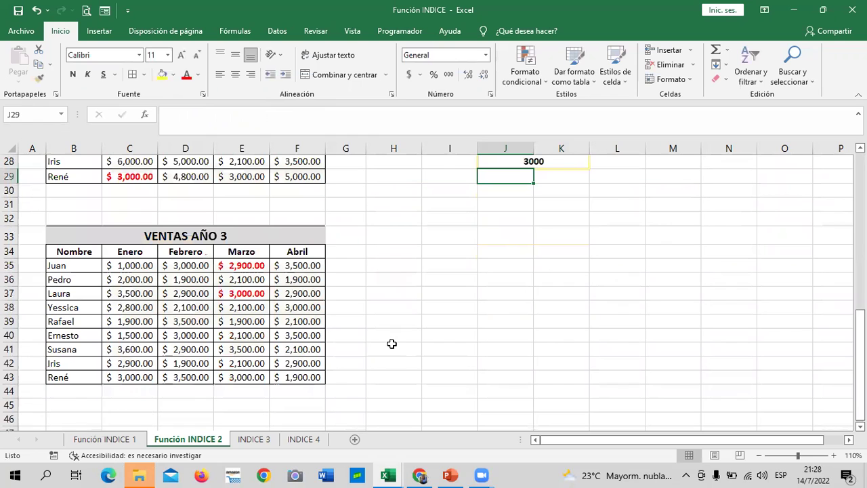
pyautogui.click(252, 295)
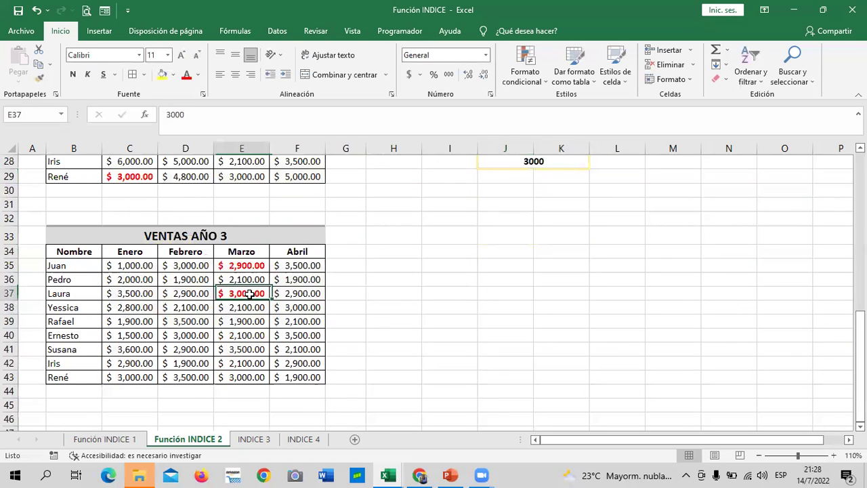
pyautogui.scroll(3, 314, 338)
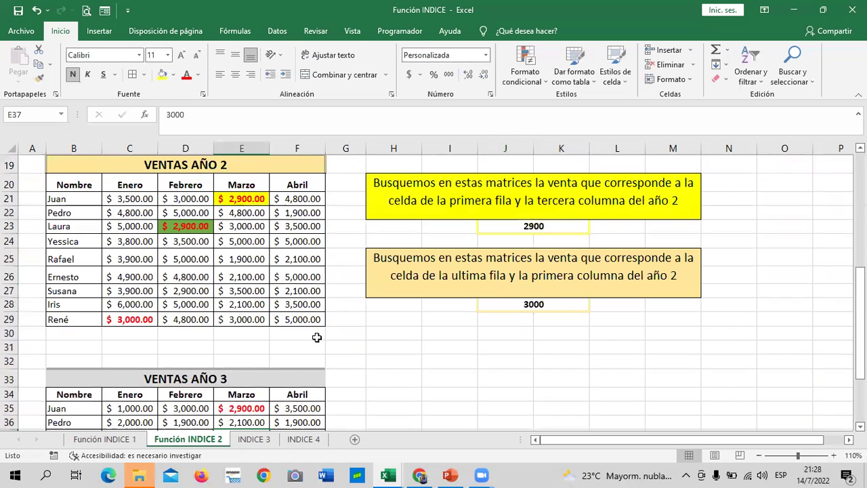
pyautogui.click(132, 306)
pyautogui.click(128, 323)
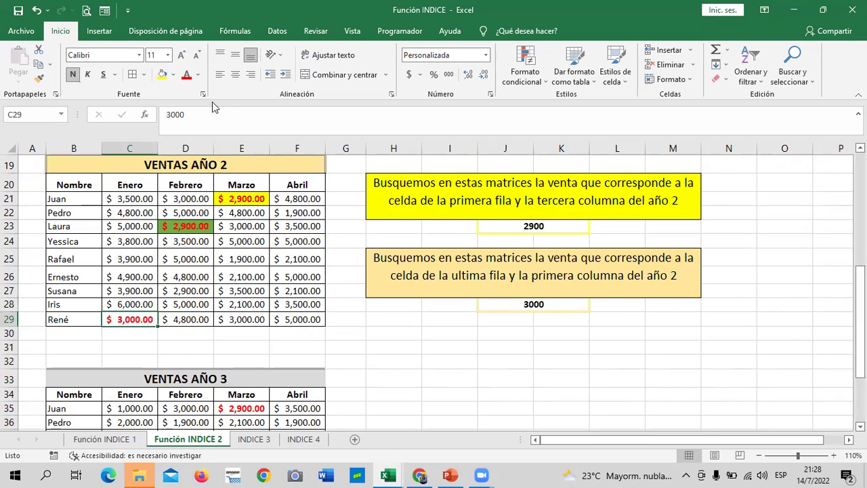
pyautogui.click(173, 75)
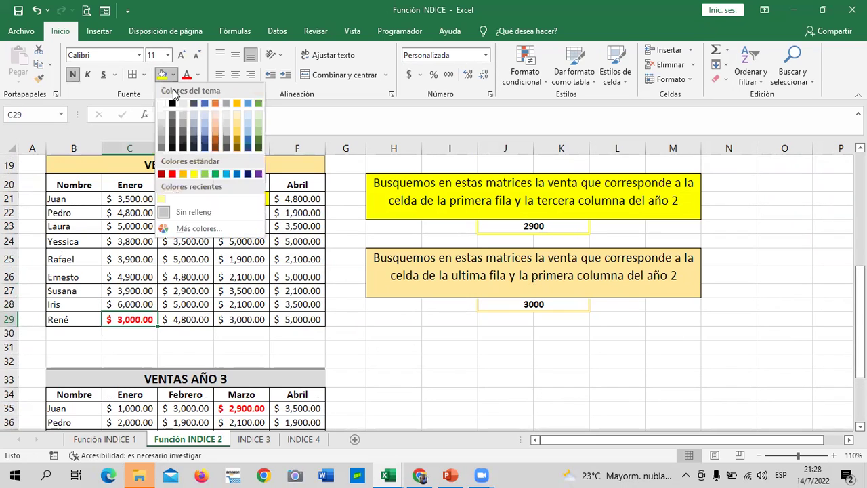
pyautogui.click(163, 199)
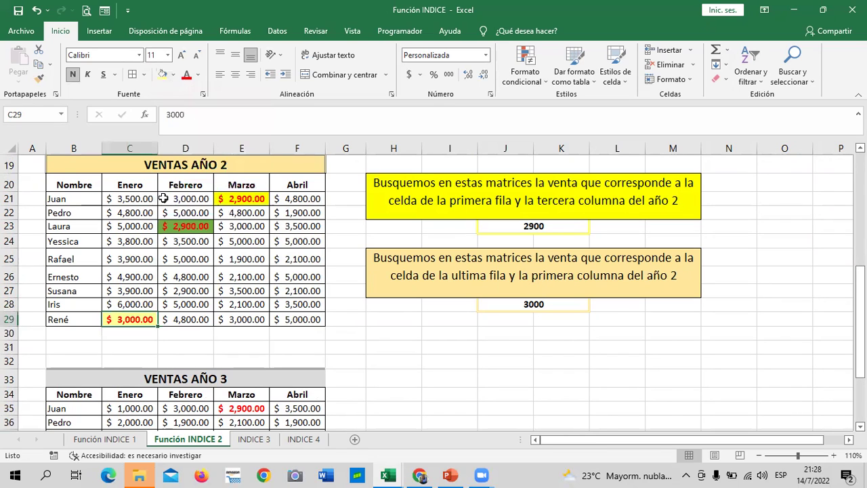
# Review the 3000 formula result against the highlighted C29 value
pyautogui.click(505, 407)
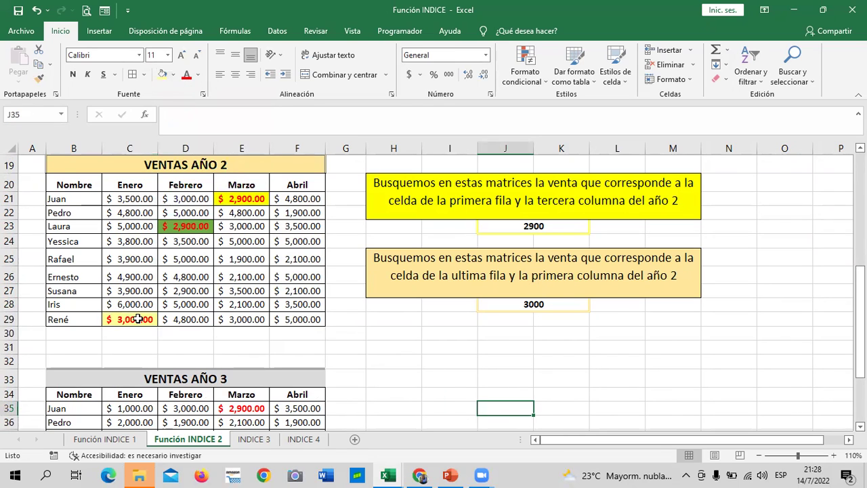
pyautogui.click(508, 303)
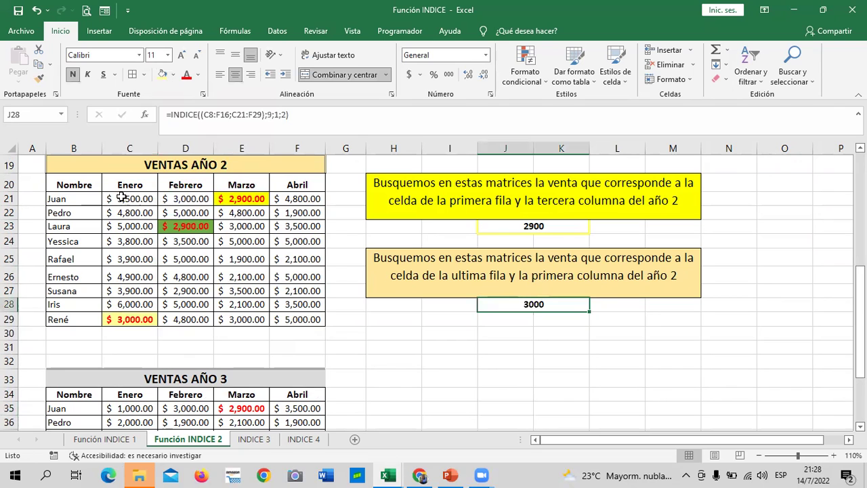
pyautogui.click(138, 319)
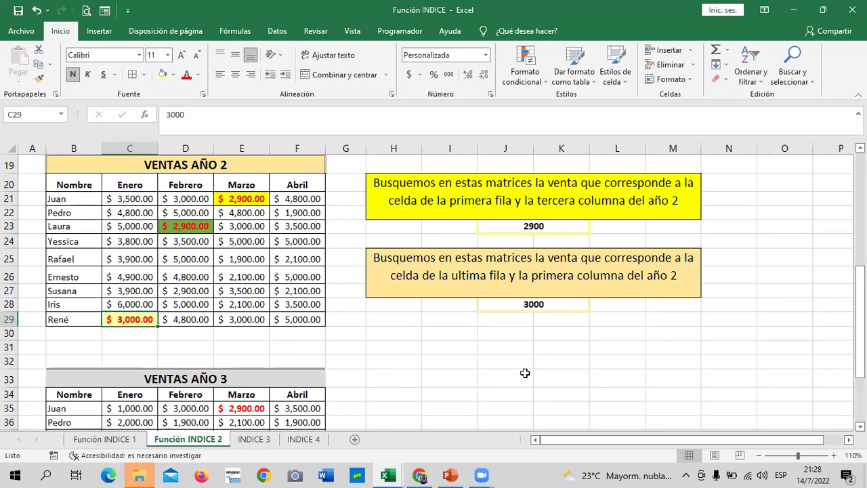
pyautogui.scroll(4, 524, 372)
pyautogui.scroll(2, 508, 360)
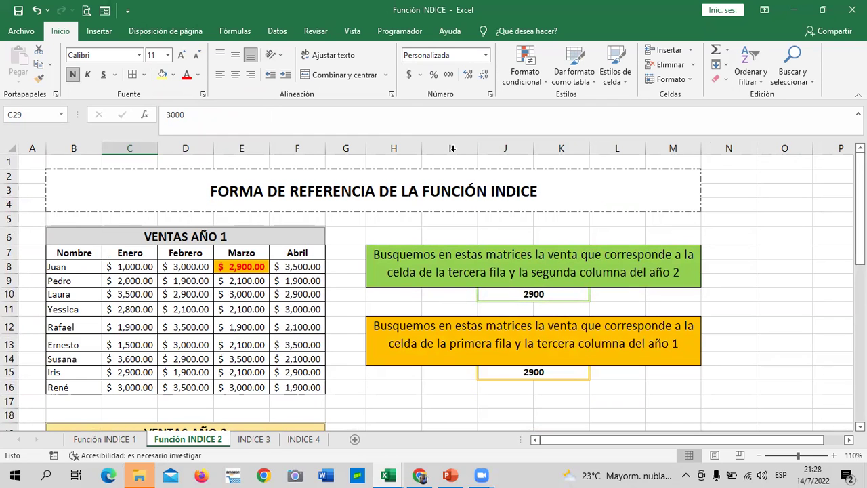
pyautogui.scroll(-2, 440, 359)
pyautogui.scroll(-2, 447, 345)
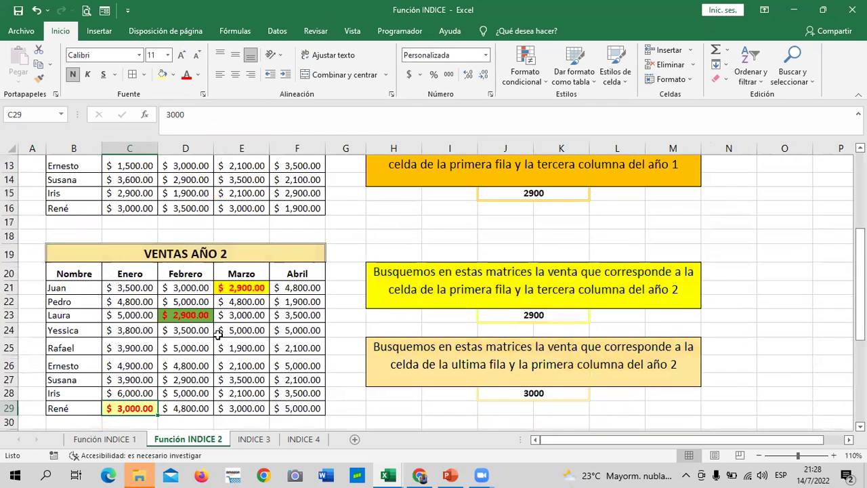
pyautogui.scroll(3, 258, 335)
pyautogui.scroll(-3, 227, 325)
pyautogui.scroll(-3, 233, 331)
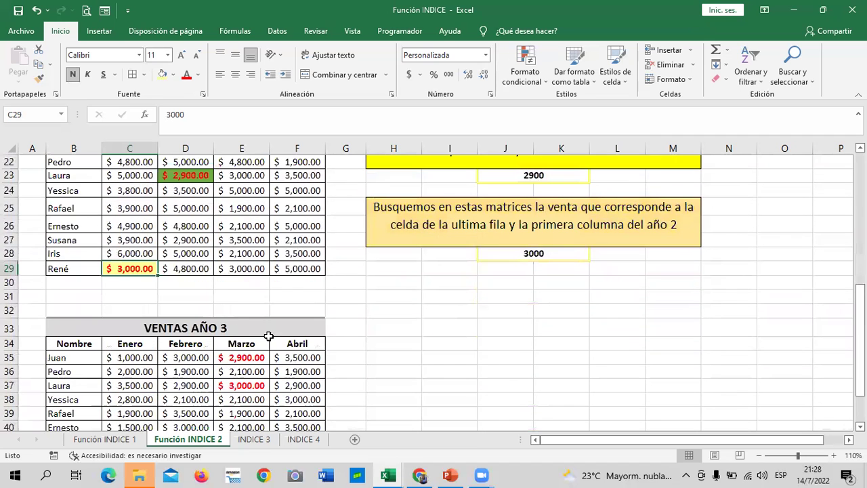
pyautogui.scroll(-2, 242, 418)
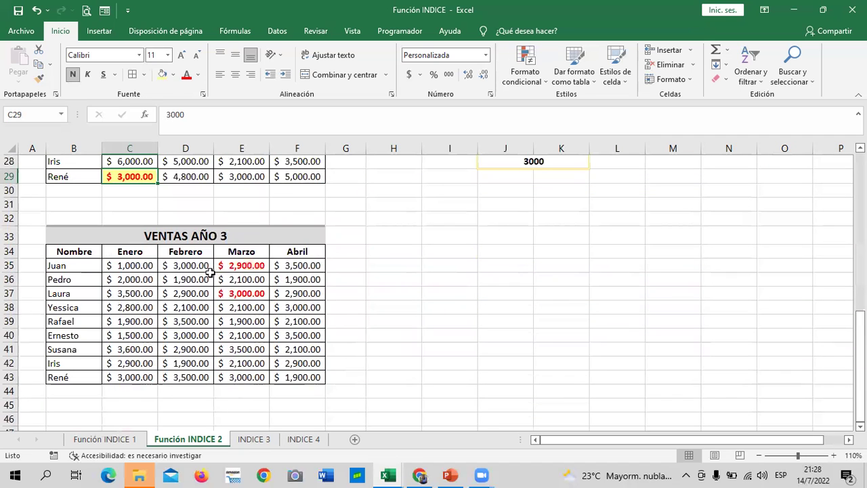
# Start =INDICE( in I34 with the year 1 sales range C8:F16 as the first area
pyautogui.click(436, 264)
pyautogui.click(444, 252)
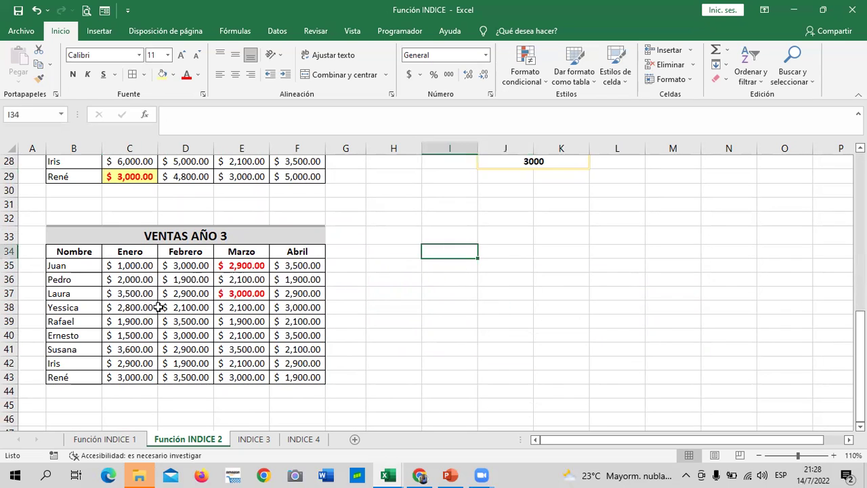
pyautogui.write('=')
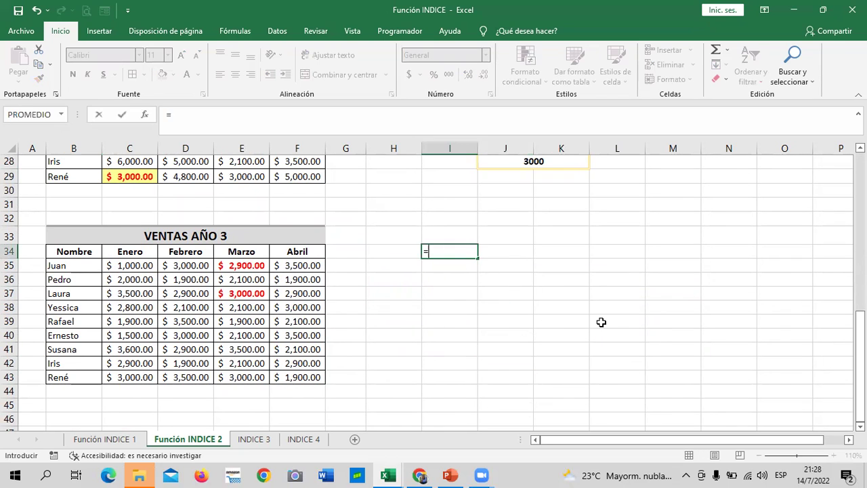
pyautogui.write('INDICE')
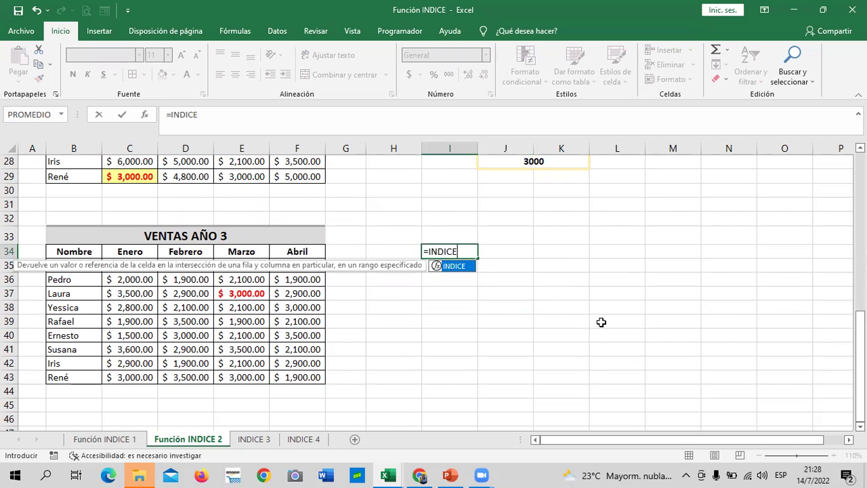
pyautogui.doubleClick(459, 267)
pyautogui.write('((')
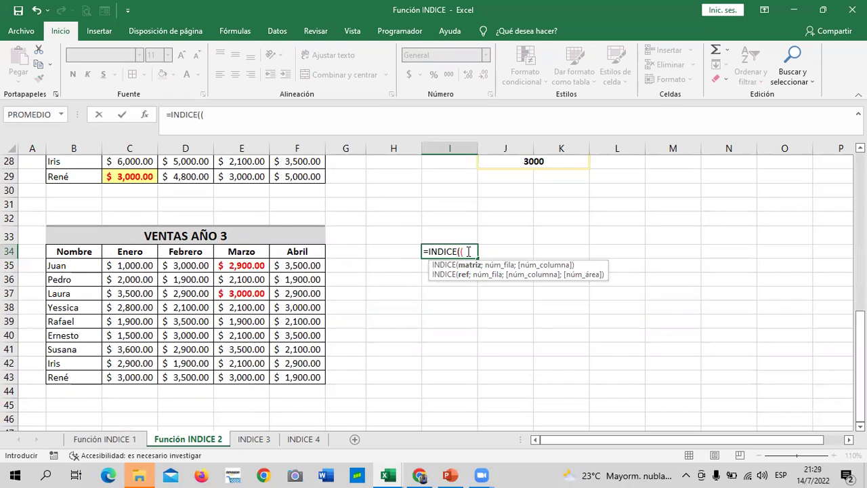
pyautogui.scroll(1, 247, 315)
pyautogui.scroll(3, 247, 315)
pyautogui.scroll(2, 247, 315)
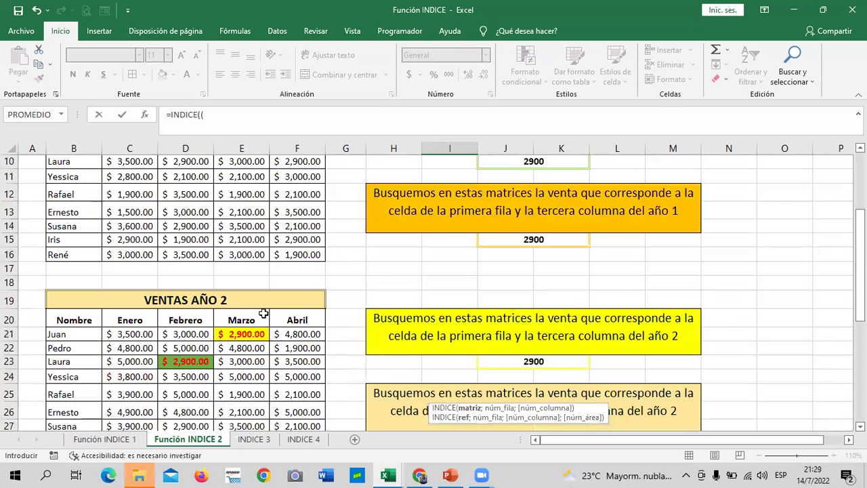
pyautogui.scroll(3, 115, 266)
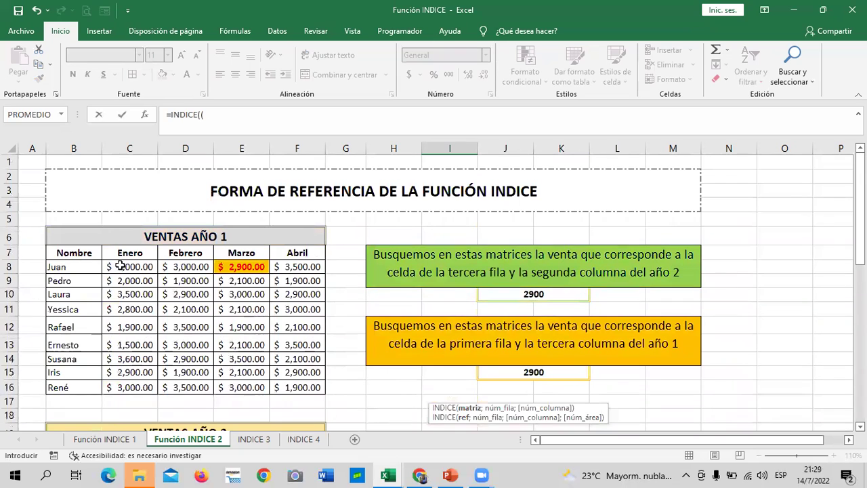
pyautogui.moveTo(115, 266); pyautogui.dragTo(288, 387)
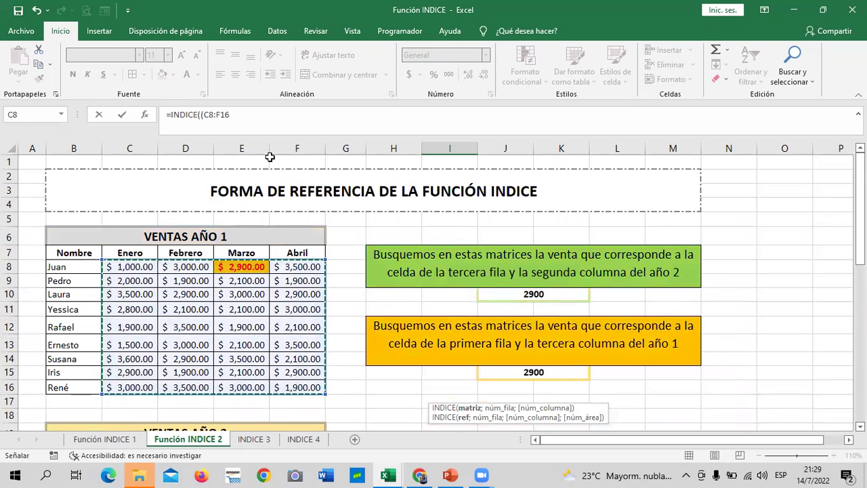
pyautogui.scroll(-3, 552, 437)
pyautogui.scroll(-4, 576, 387)
pyautogui.scroll(-3, 576, 388)
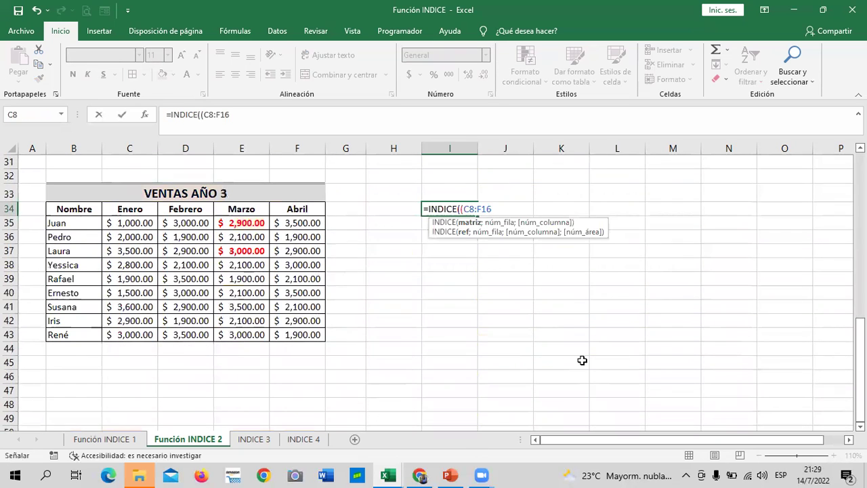
# Add areas C21:F29 and C35:F43, finish with ;1;1;3) and enter the formula
pyautogui.write(';')
pyautogui.scroll(2, 169, 369)
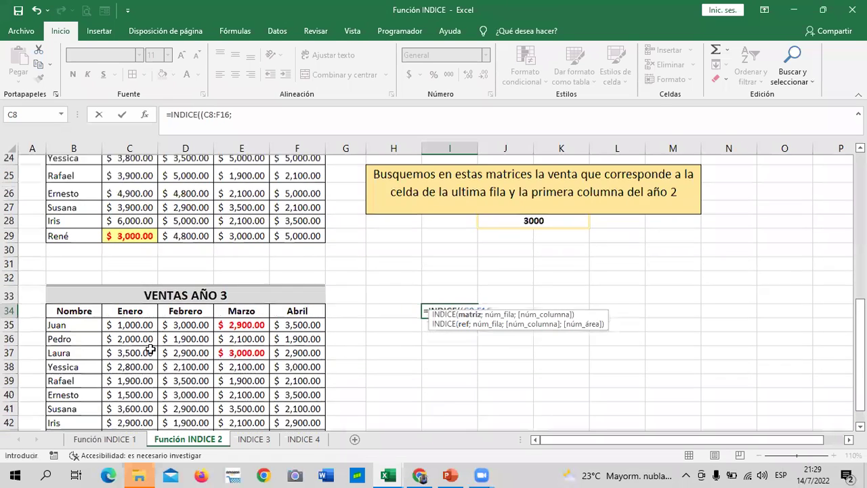
pyautogui.scroll(2, 128, 199)
pyautogui.moveTo(128, 198); pyautogui.dragTo(298, 318)
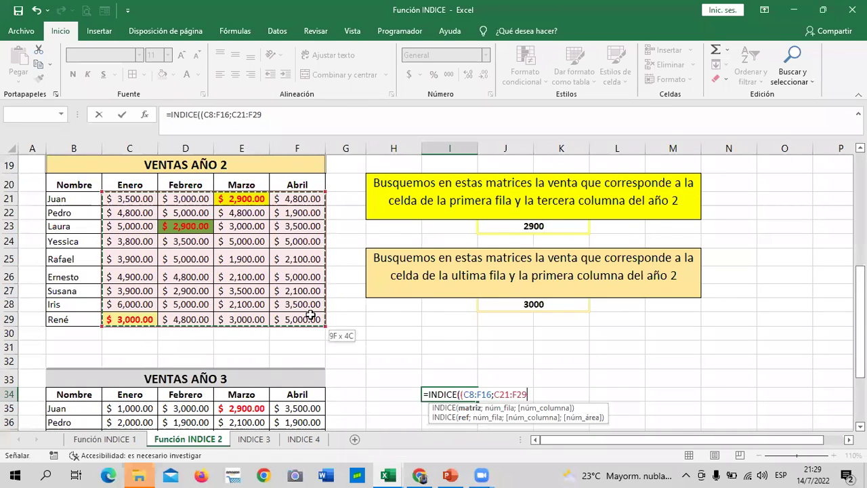
pyautogui.click(298, 116)
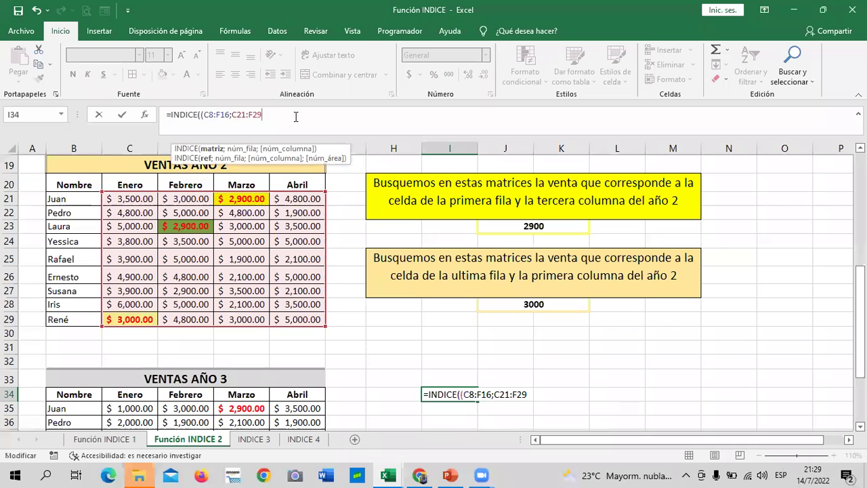
pyautogui.write(';')
pyautogui.scroll(-1, 348, 290)
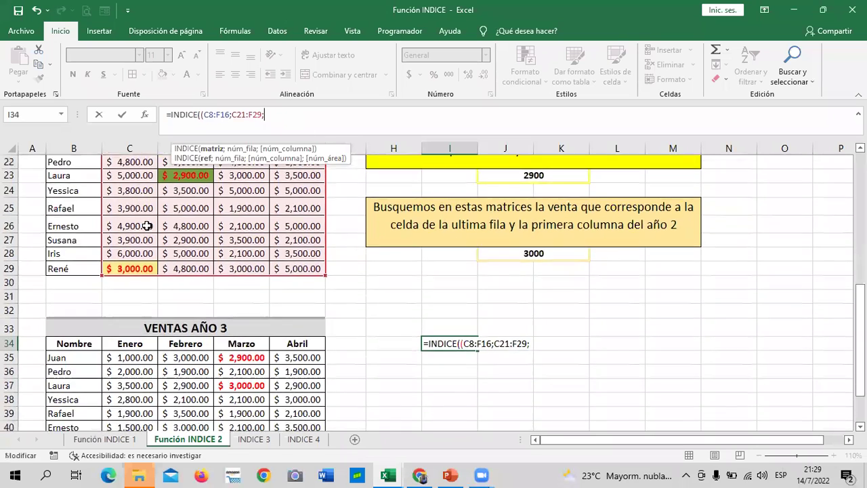
pyautogui.scroll(-3, 203, 243)
pyautogui.moveTo(146, 224); pyautogui.dragTo(298, 319)
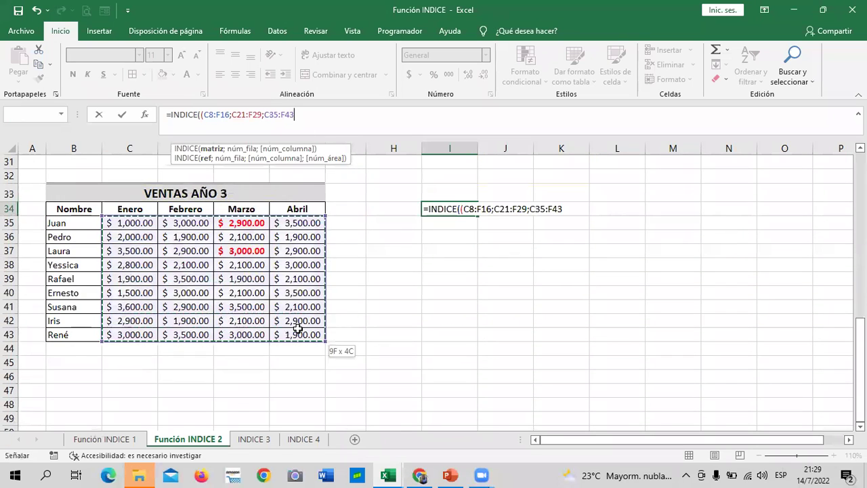
pyautogui.click(565, 213)
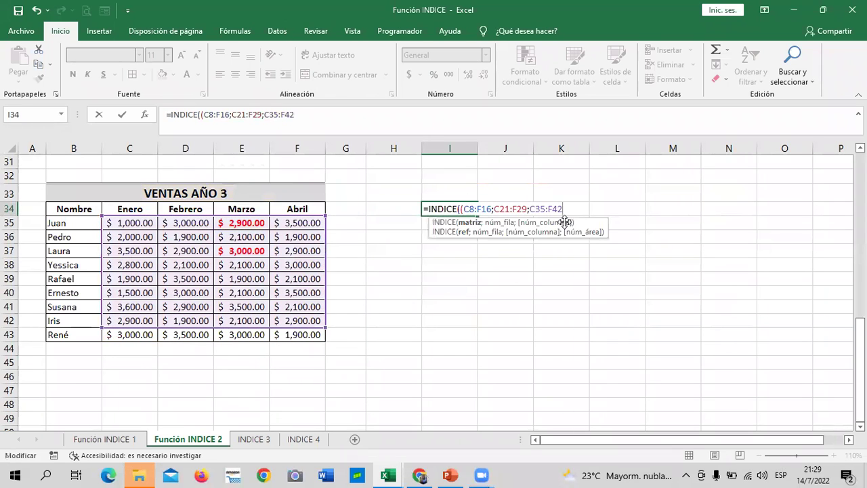
pyautogui.press('BackSpace')
pyautogui.write('3')
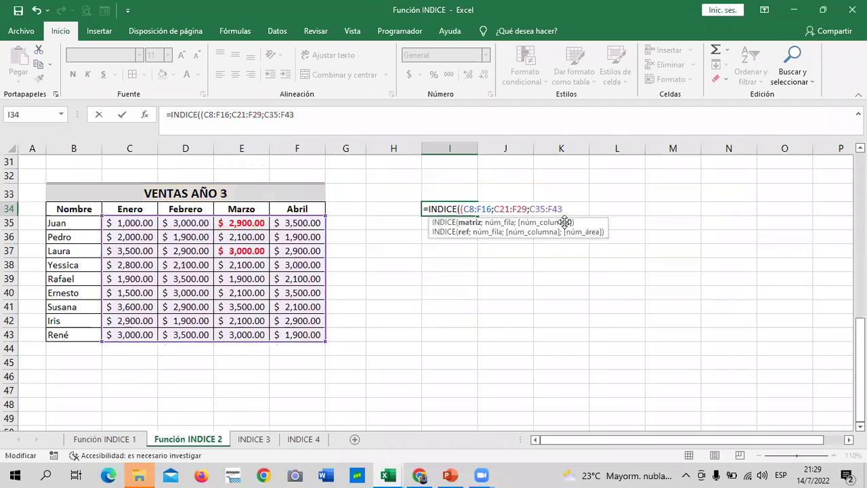
pyautogui.write(')')
pyautogui.write(';')
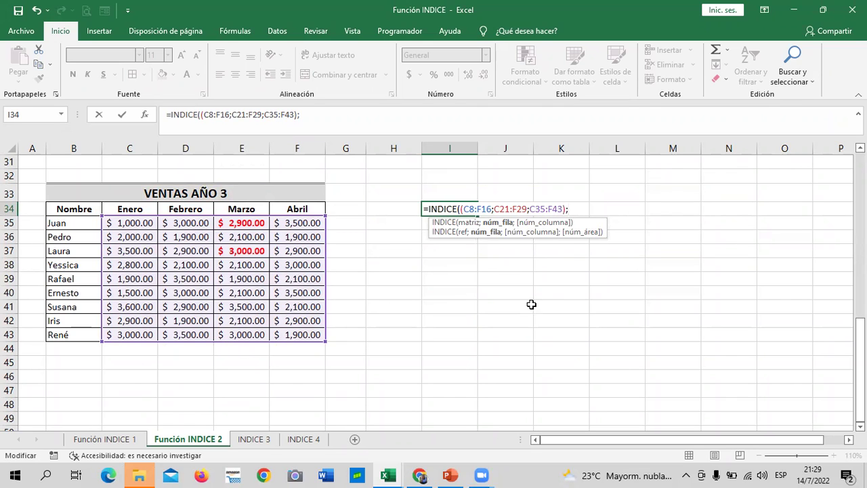
pyautogui.write('1;1')
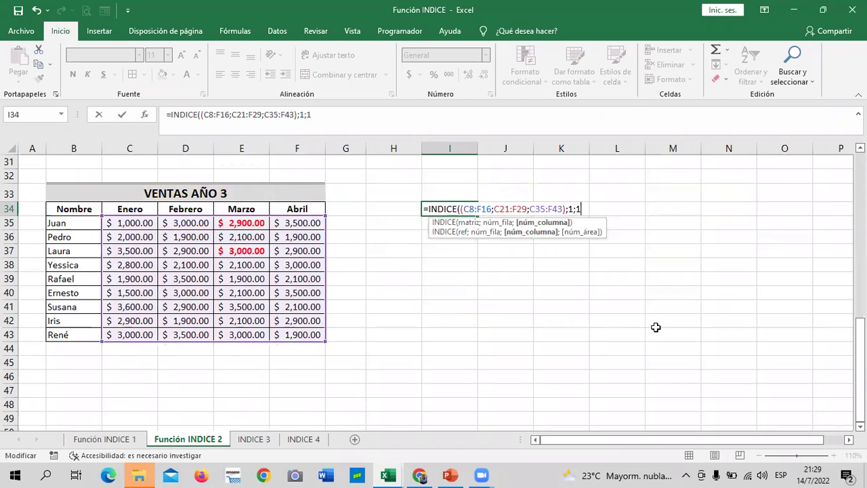
pyautogui.write(';3)')
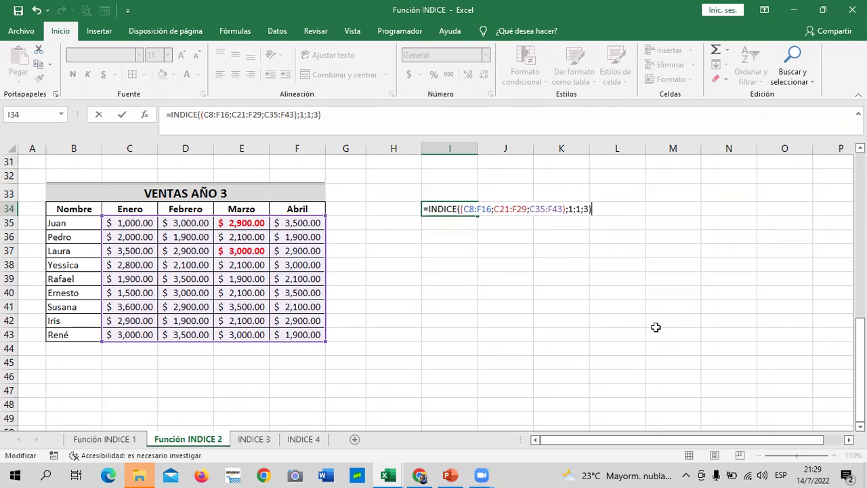
pyautogui.press('Return')
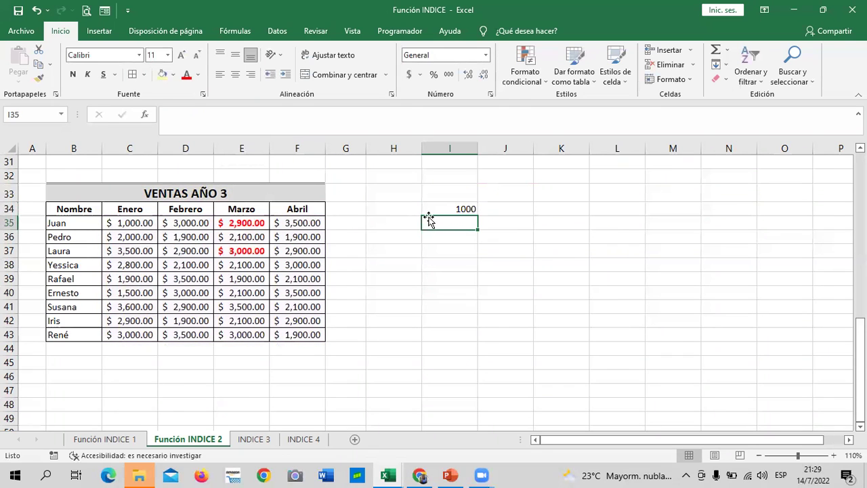
pyautogui.click(439, 209)
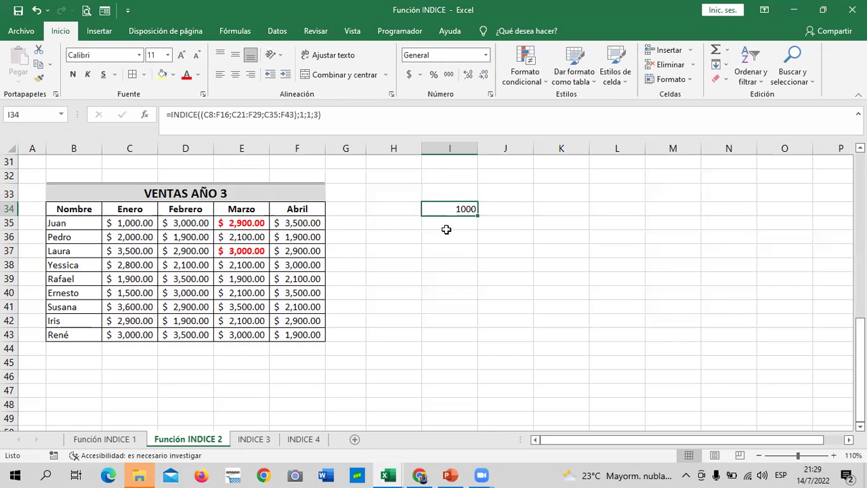
pyautogui.click(481, 275)
pyautogui.click(448, 213)
pyautogui.click(137, 220)
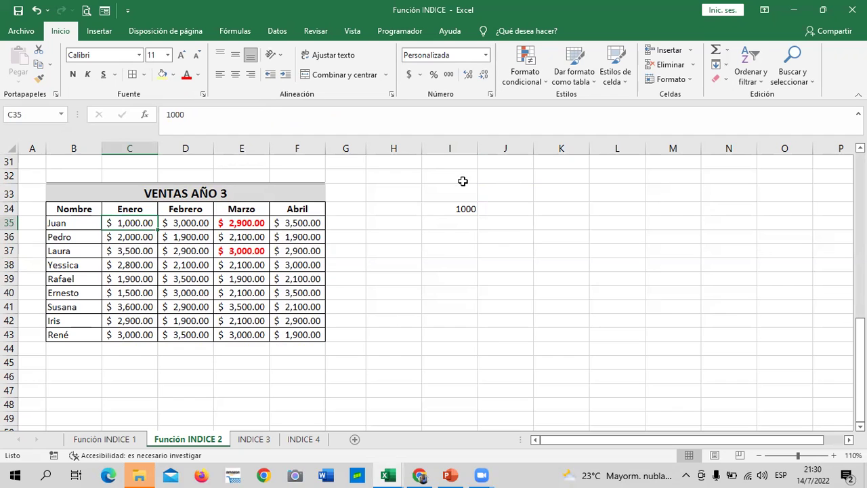
pyautogui.click(459, 209)
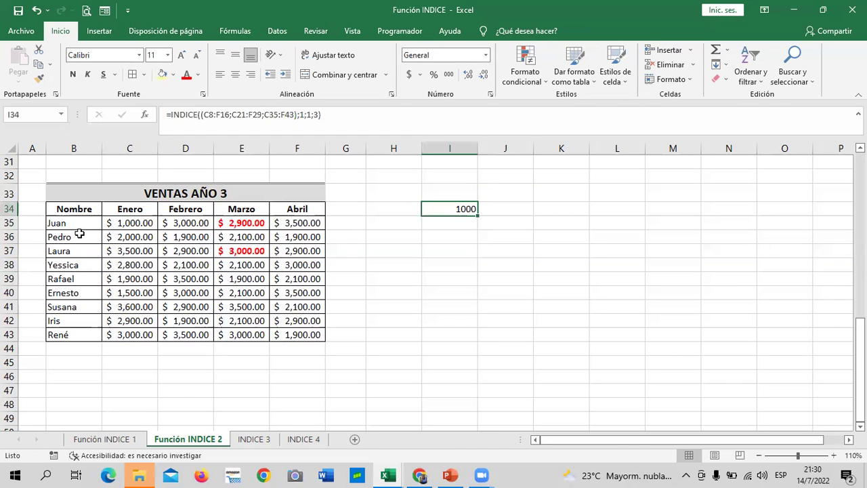
pyautogui.click(123, 225)
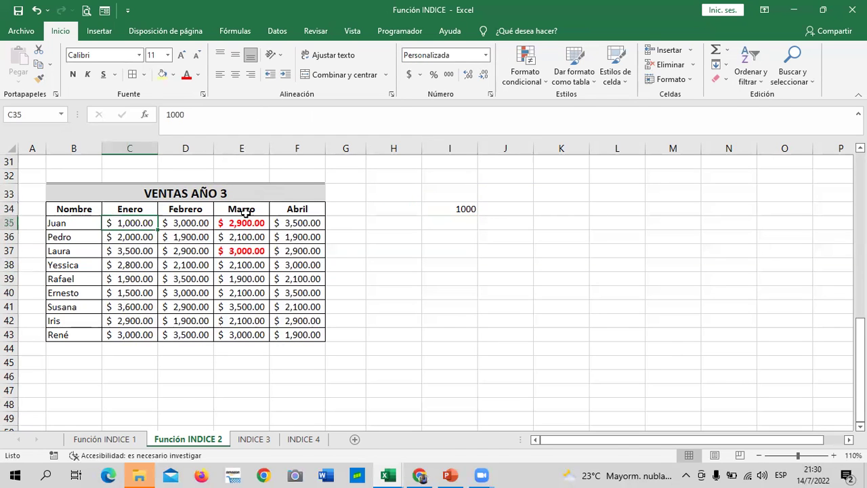
pyautogui.scroll(4, 245, 216)
pyautogui.scroll(-6, 530, 241)
pyautogui.scroll(4, 540, 282)
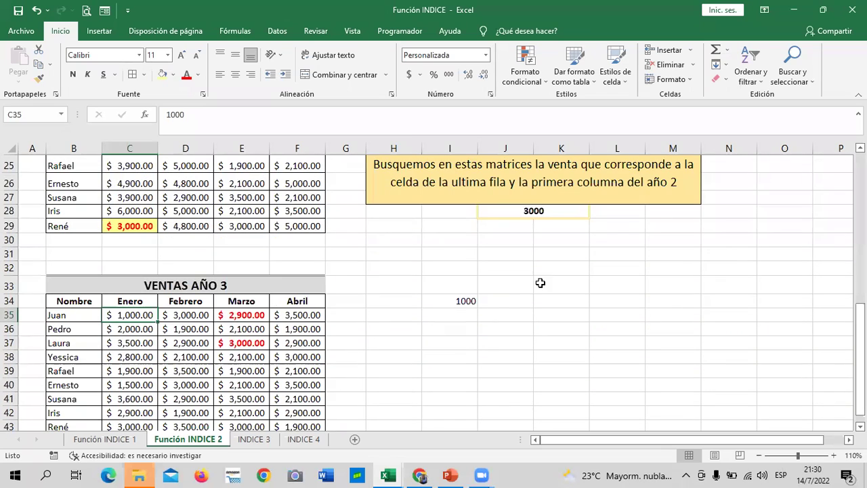
pyautogui.click(466, 301)
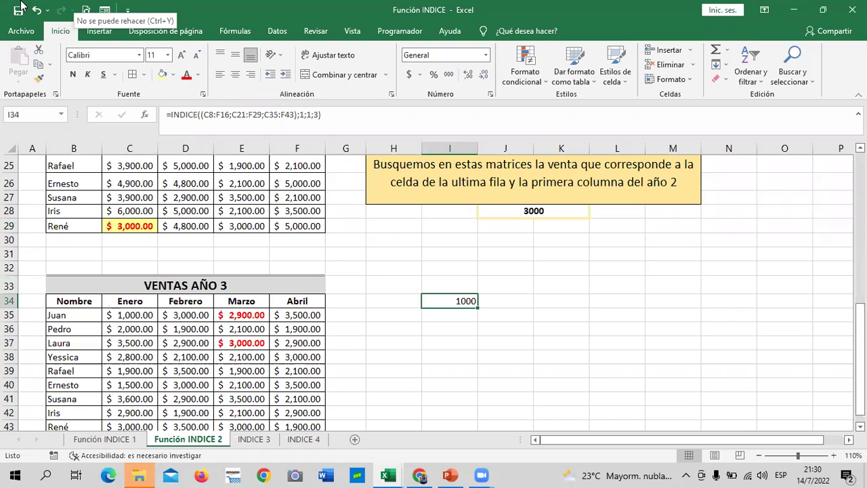
pyautogui.click(549, 307)
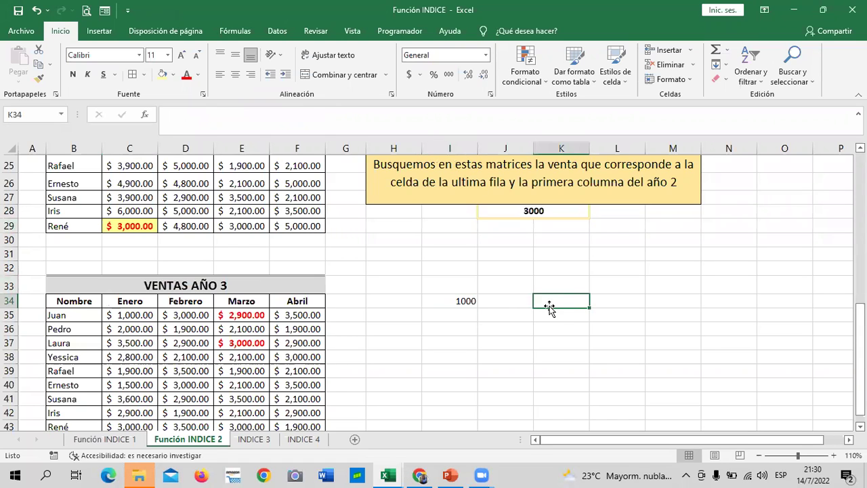
pyautogui.scroll(1, 549, 307)
pyautogui.scroll(3, 549, 305)
pyautogui.scroll(2, 546, 298)
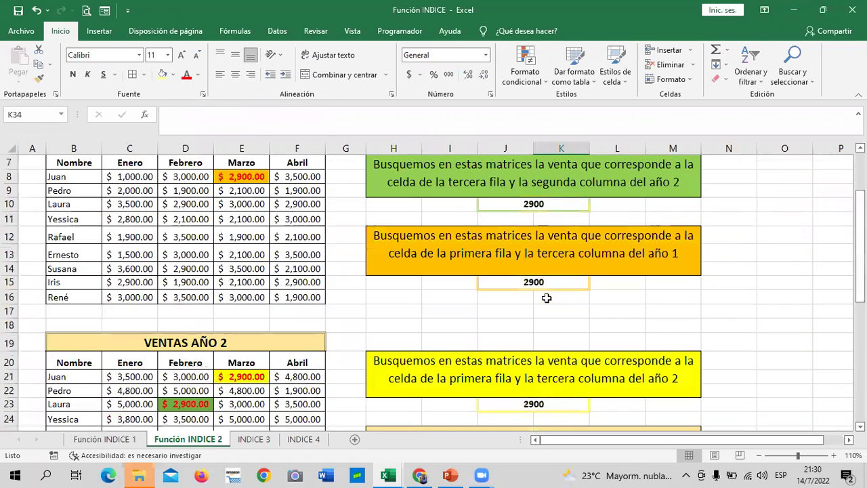
pyautogui.scroll(2, 547, 297)
pyautogui.scroll(-5, 535, 290)
pyautogui.scroll(-3, 532, 290)
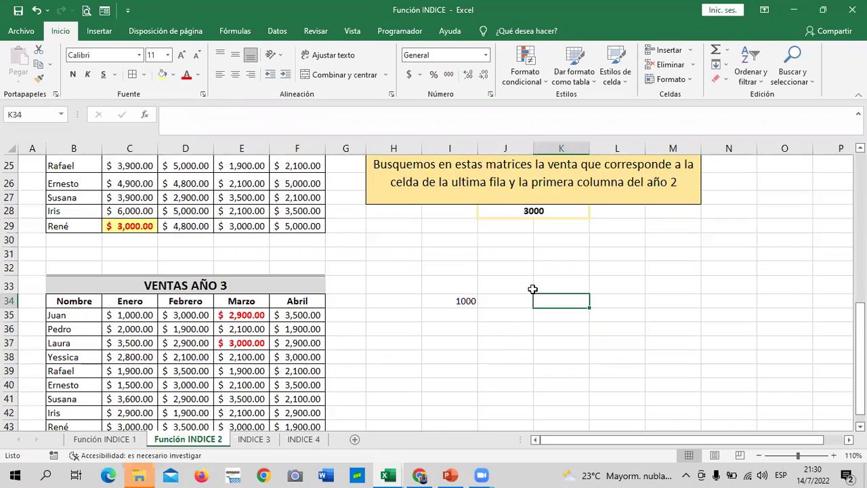
pyautogui.scroll(-2, 532, 289)
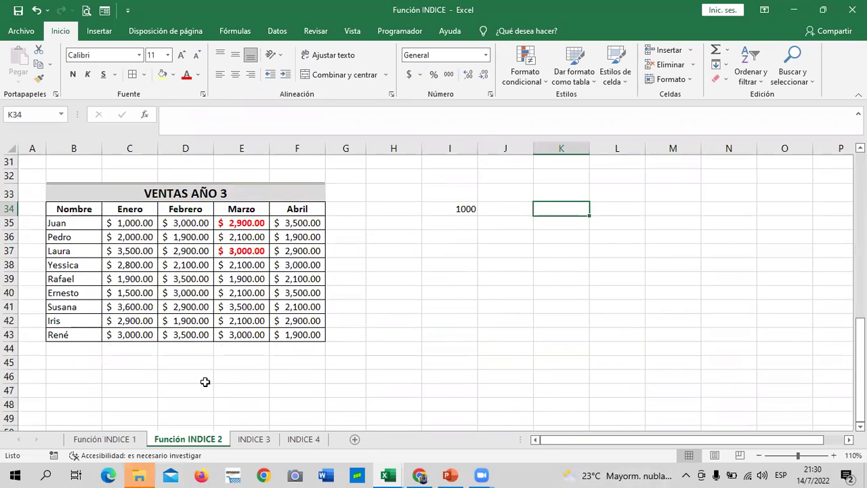
# On INDICE 3, check FILA 5 in H3 and show H5's =INDICE(B3:C15;H3;H4) references
pyautogui.click(254, 439)
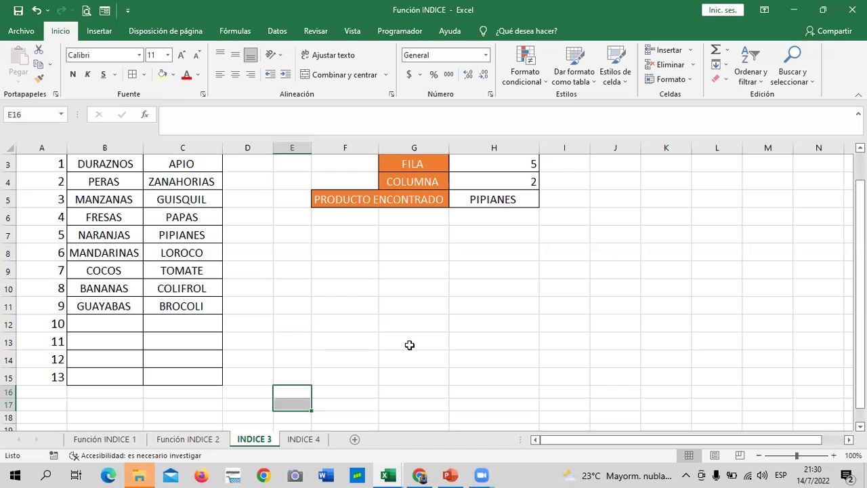
pyautogui.scroll(1, 406, 338)
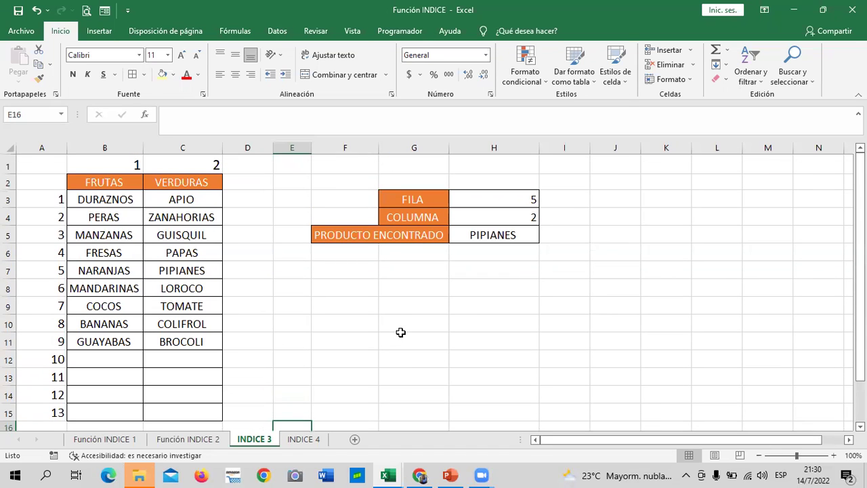
pyautogui.click(578, 336)
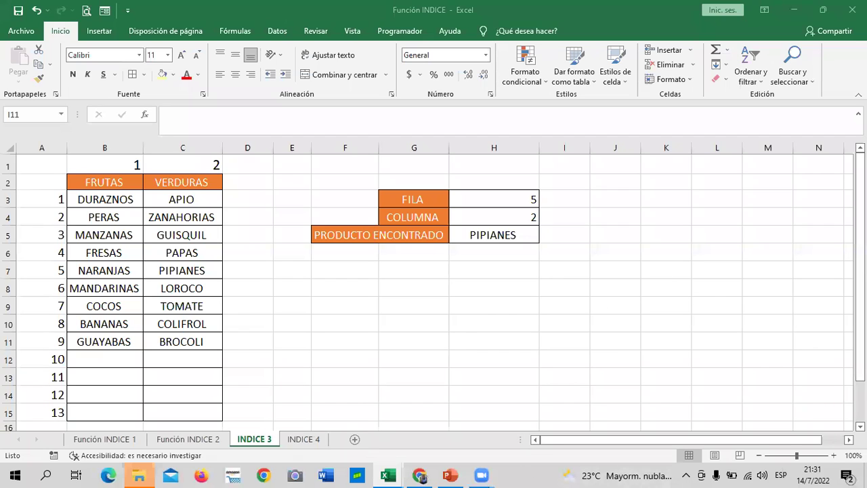
pyautogui.click(503, 201)
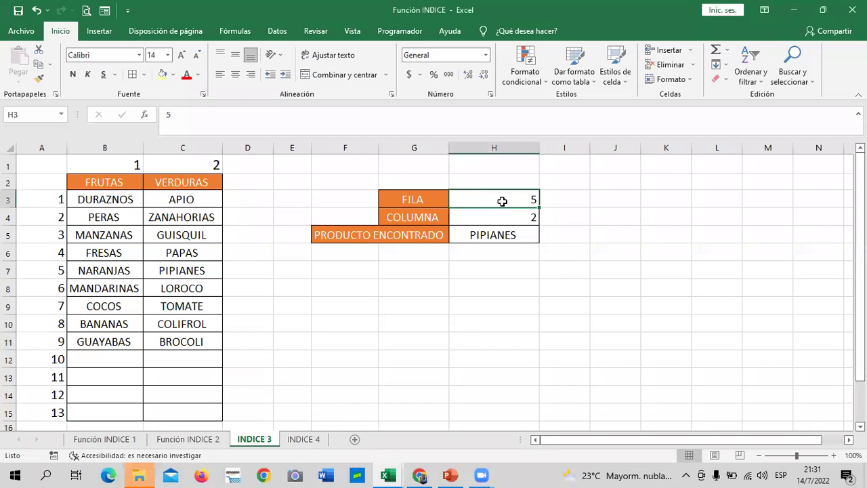
pyautogui.click(492, 235)
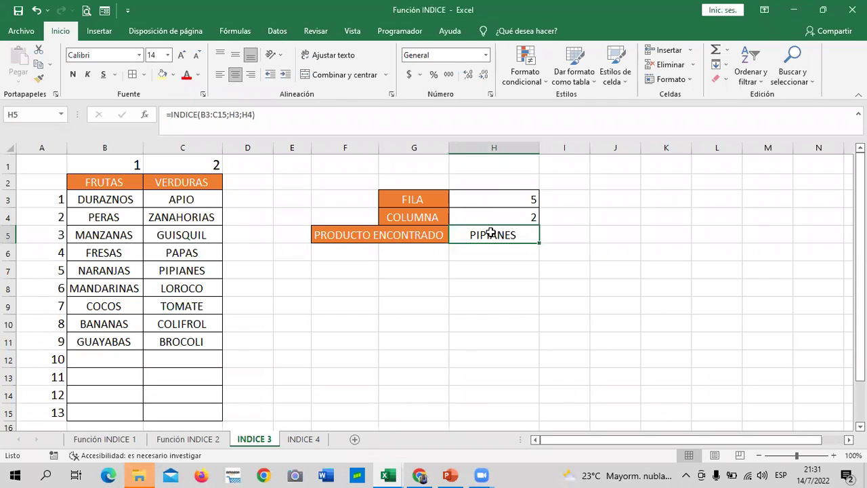
pyautogui.click(381, 116)
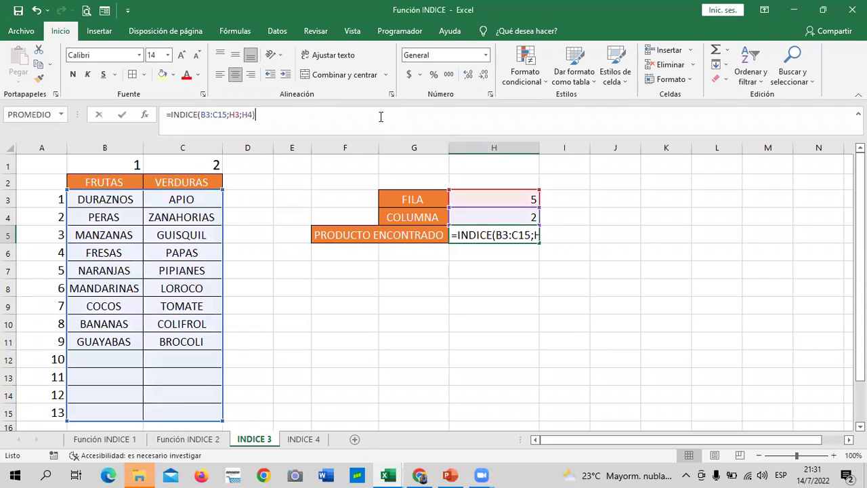
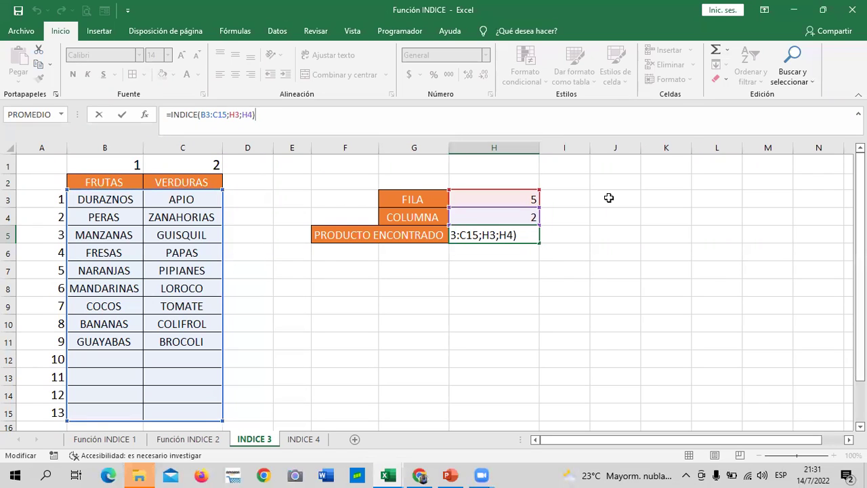
# Commit the INDICE formula in H5, then delete it from H5
pyautogui.press('Return')
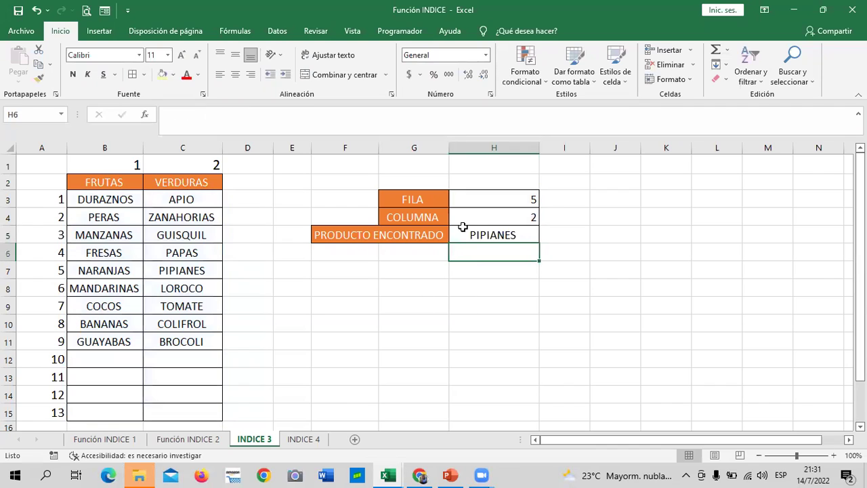
pyautogui.click(507, 232)
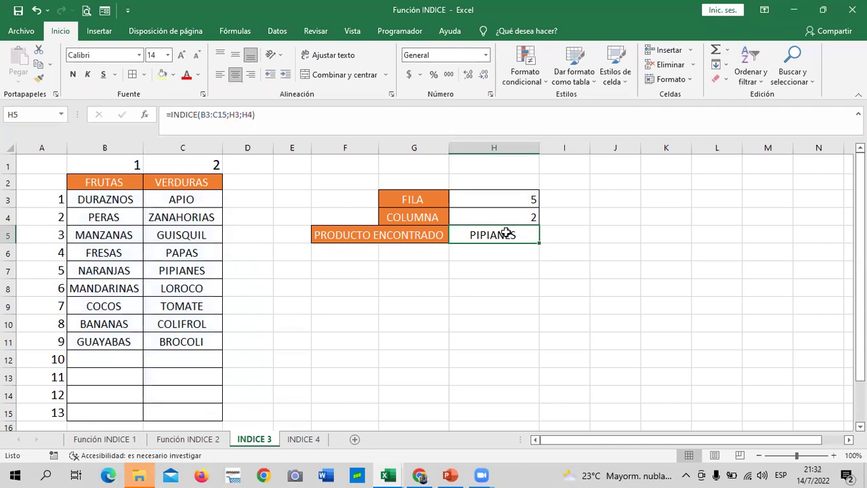
pyautogui.press('Delete')
# Delete the FILA value 5 in H3 and the COLUMNA value 2 in H4
pyautogui.moveTo(615, 275); pyautogui.dragTo(641, 271)
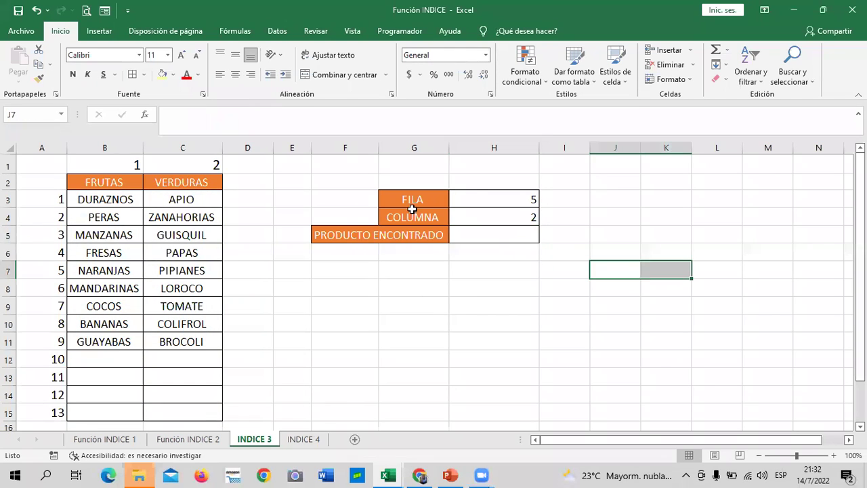
pyautogui.click(489, 193)
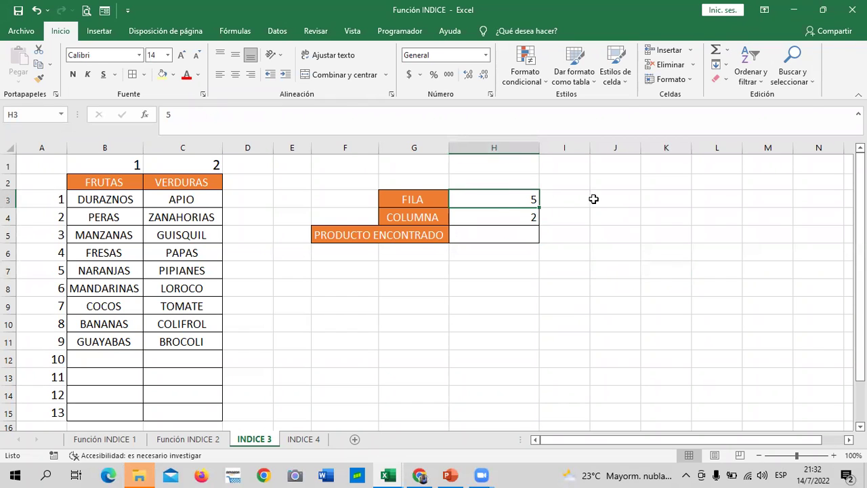
pyautogui.press('Delete')
pyautogui.click(504, 215)
pyautogui.press('Delete')
pyautogui.click(686, 273)
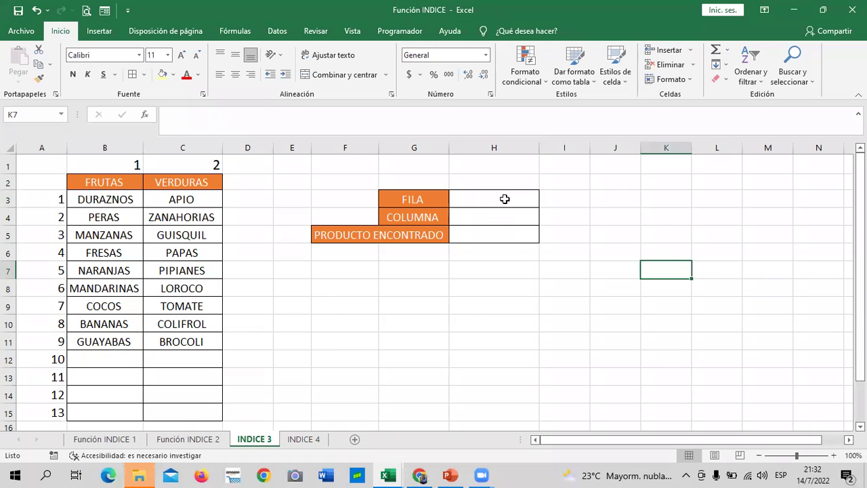
# Enter =INDICE(B3:C15;H3;H4) in H5, using H3 as the row and H4 as the column
pyautogui.scroll(2, 218, 368)
pyautogui.click(667, 320)
pyautogui.click(474, 234)
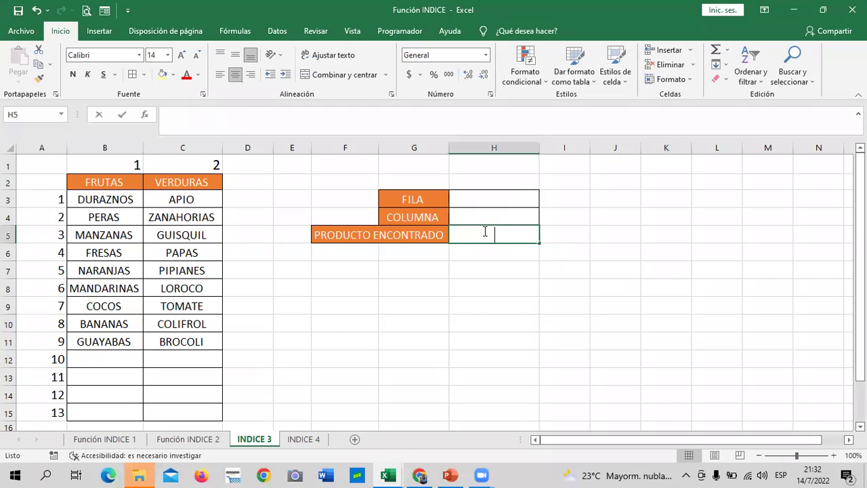
pyautogui.write('=INDICE')
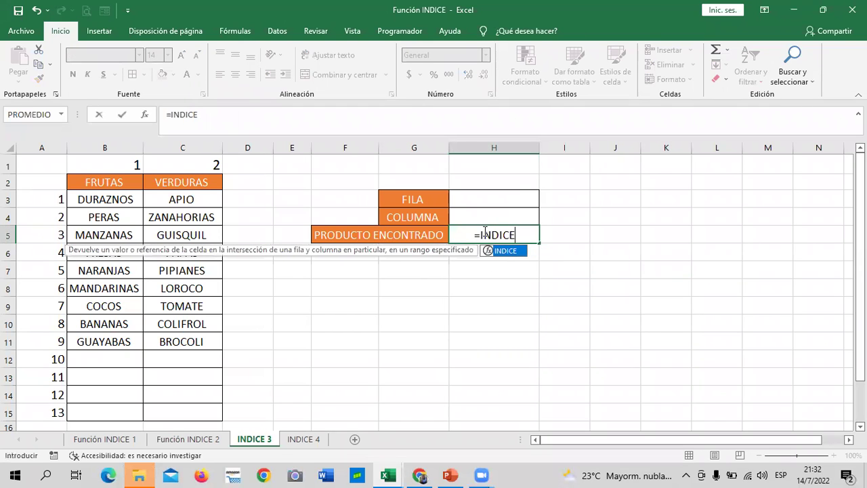
pyautogui.doubleClick(506, 251)
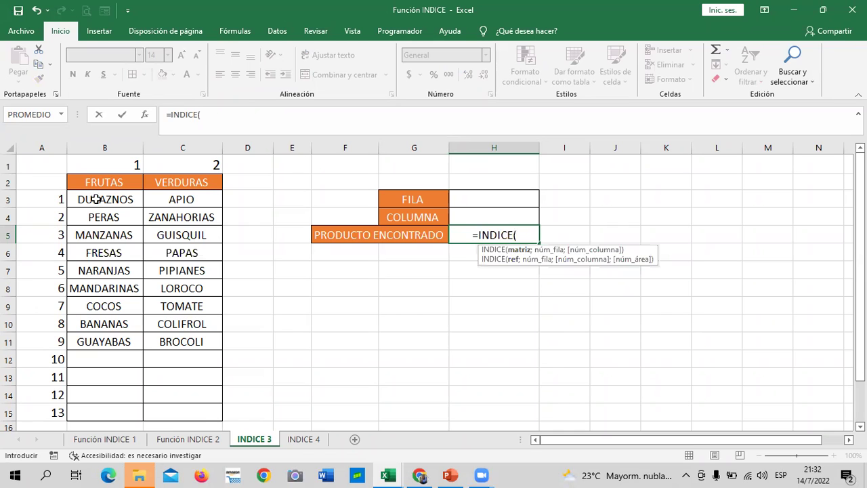
pyautogui.moveTo(97, 199); pyautogui.dragTo(189, 393)
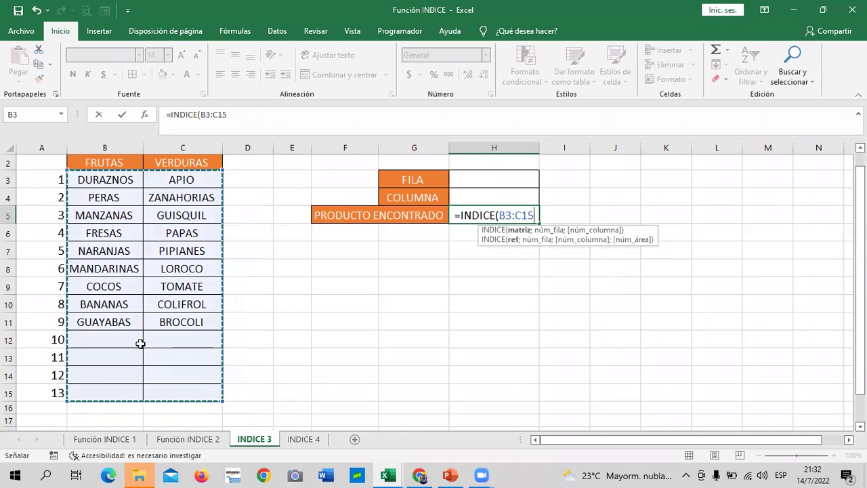
pyautogui.write(';')
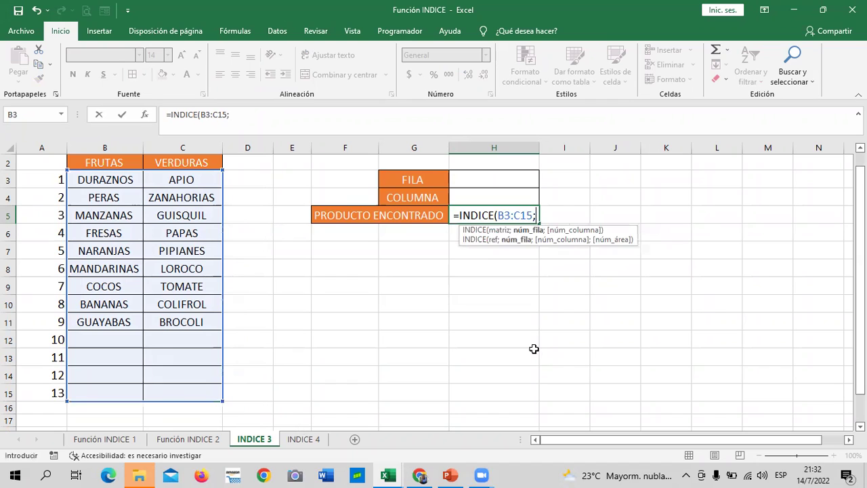
pyautogui.click(494, 174)
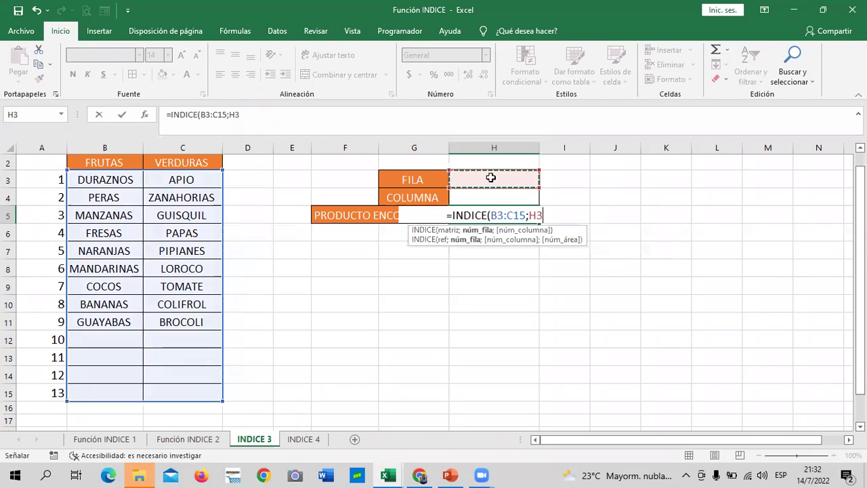
pyautogui.write(';')
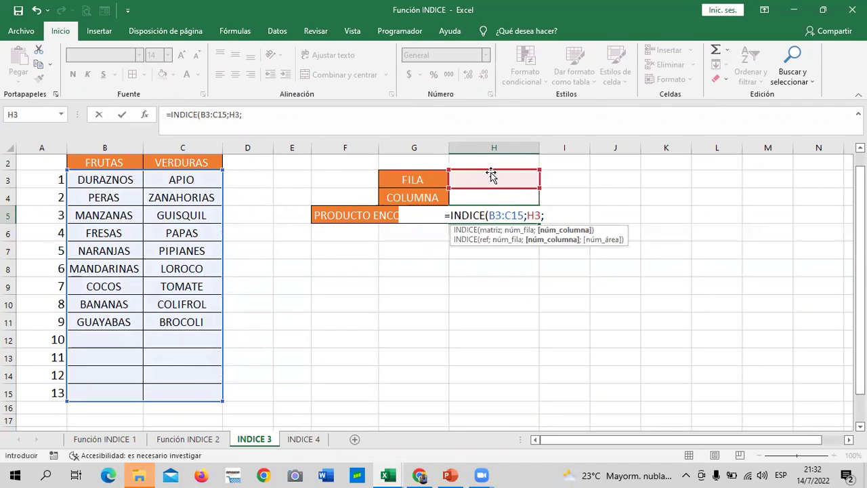
pyautogui.click(476, 195)
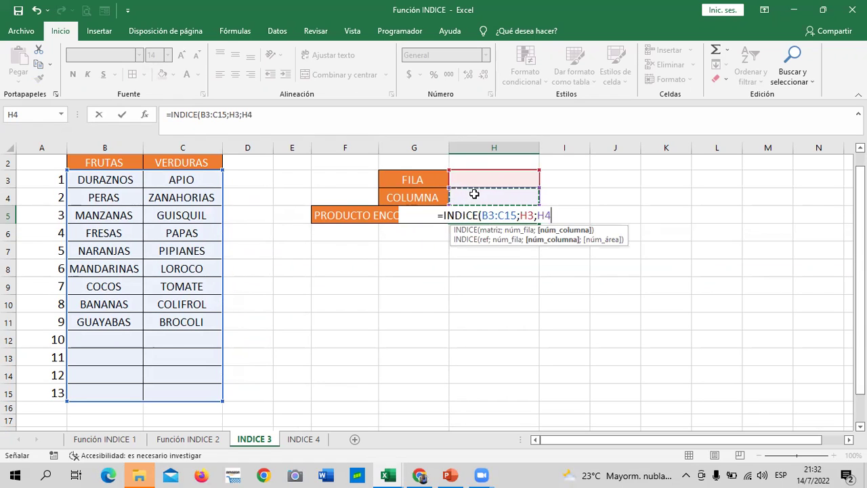
pyautogui.write(')')
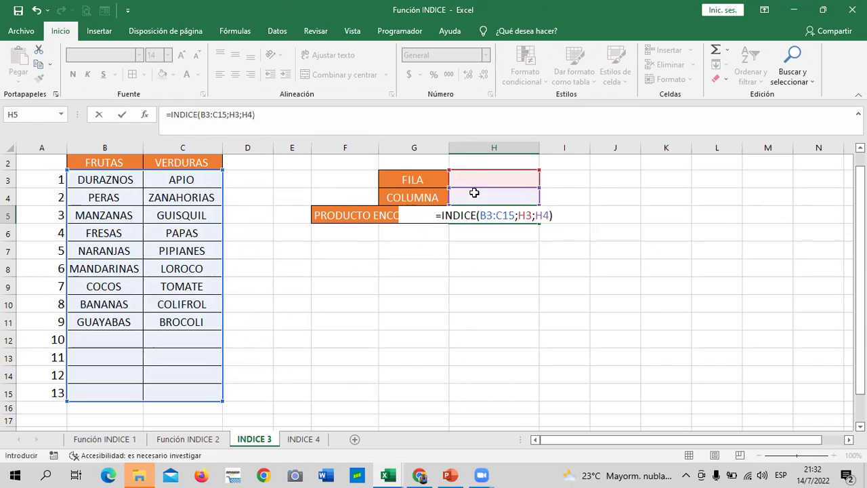
pyautogui.press('Return')
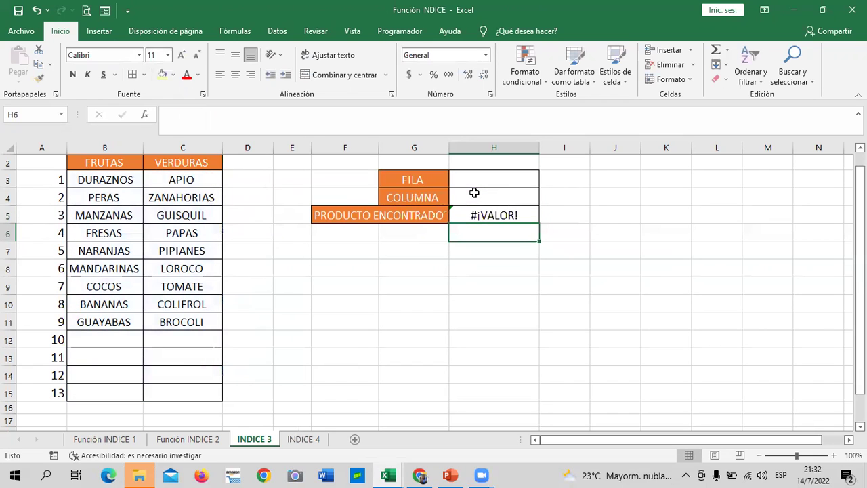
# Enter 9 in FILA (H3) and 2 in COLUMNA (H4) so H5 shows BROCOLI
pyautogui.click(482, 214)
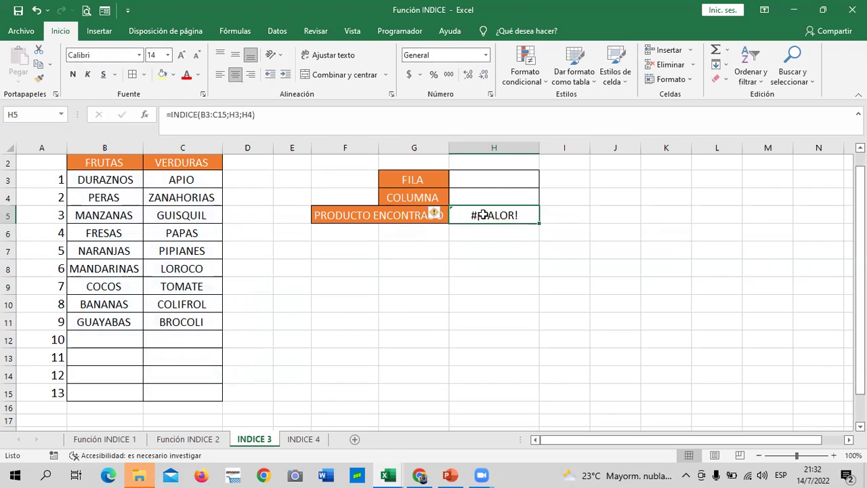
pyautogui.click(478, 180)
pyautogui.click(485, 193)
pyautogui.click(485, 179)
pyautogui.click(468, 193)
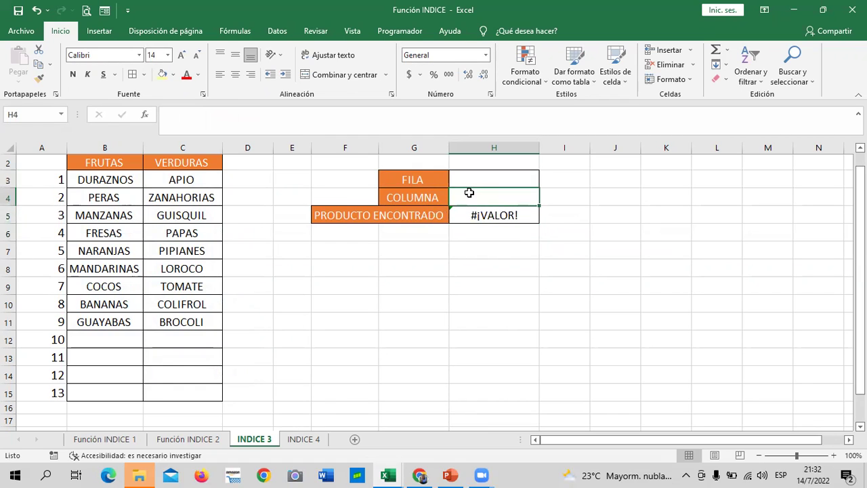
pyautogui.scroll(1, 163, 246)
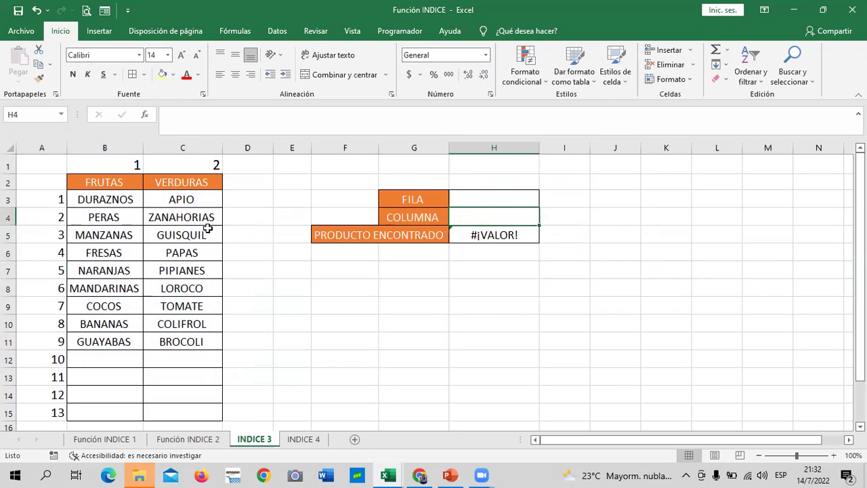
pyautogui.click(486, 196)
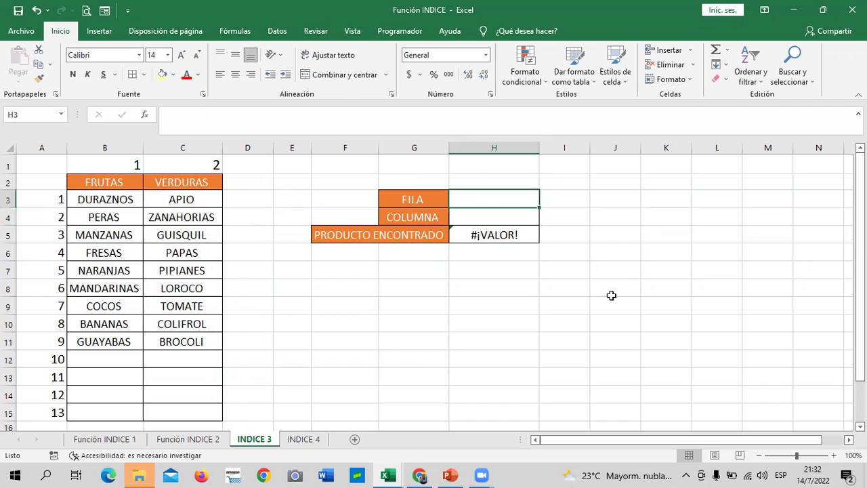
pyautogui.write('9')
pyautogui.press('Return')
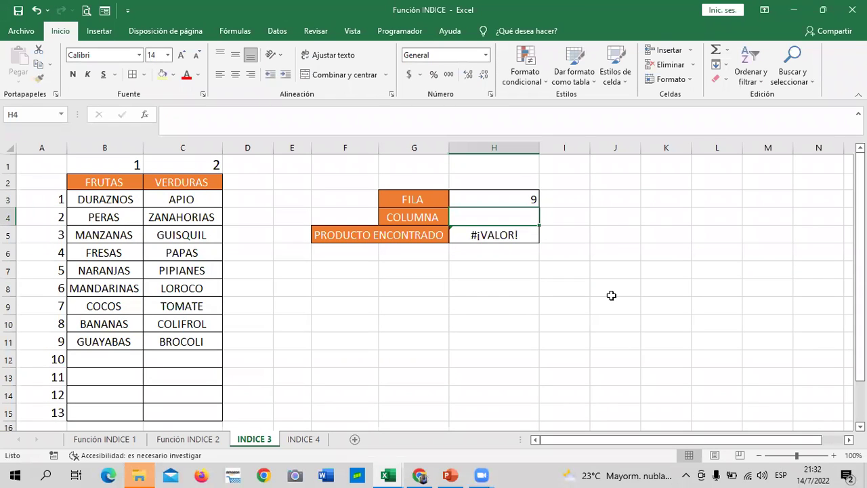
pyautogui.write('2')
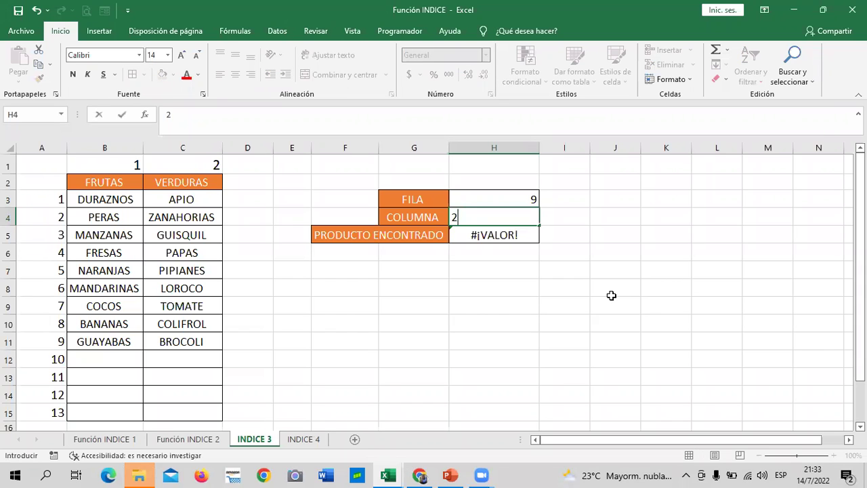
pyautogui.press('Return')
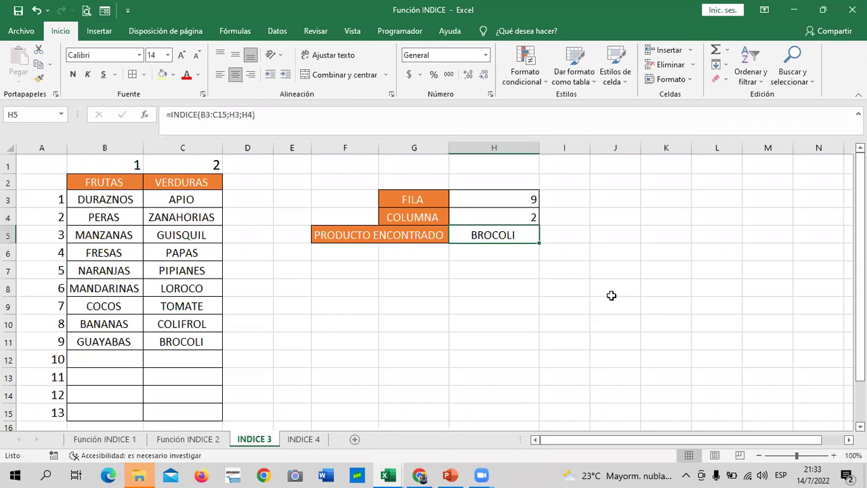
# Check the H5 formula's references against BROCOLI in cell C11
pyautogui.click(517, 184)
pyautogui.click(516, 196)
pyautogui.click(512, 218)
pyautogui.click(507, 240)
pyautogui.click(275, 115)
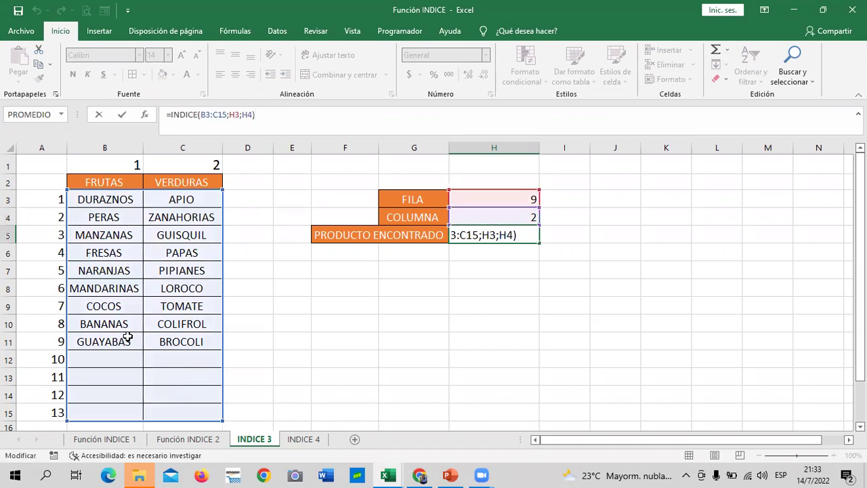
pyautogui.click(174, 338)
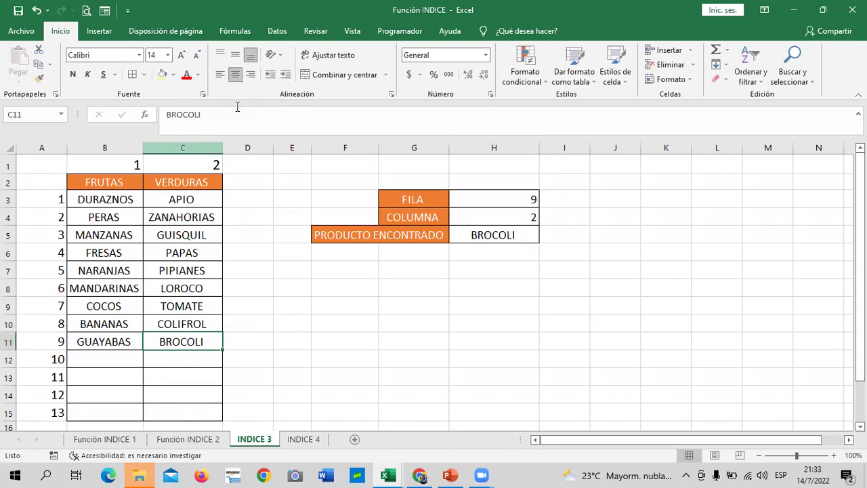
pyautogui.click(533, 219)
# Change COLUMNA to 1 so the result becomes GUAYABAS, and review the H5 formula
pyautogui.write('1')
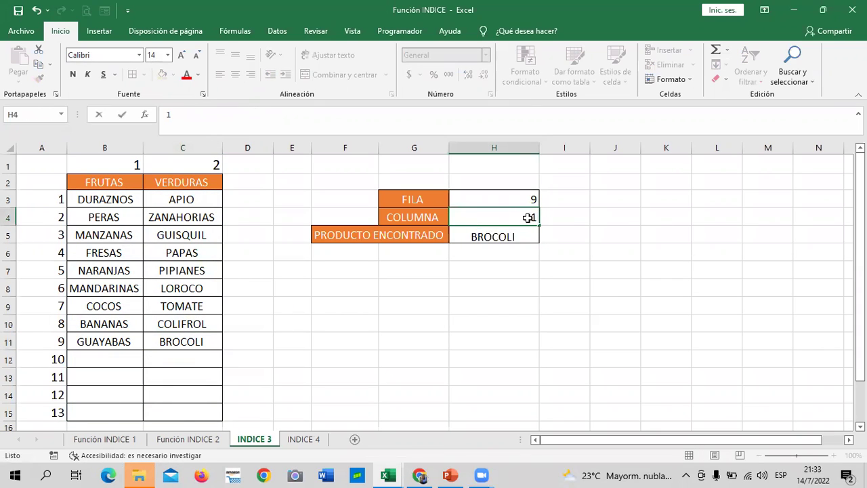
pyautogui.press('Return')
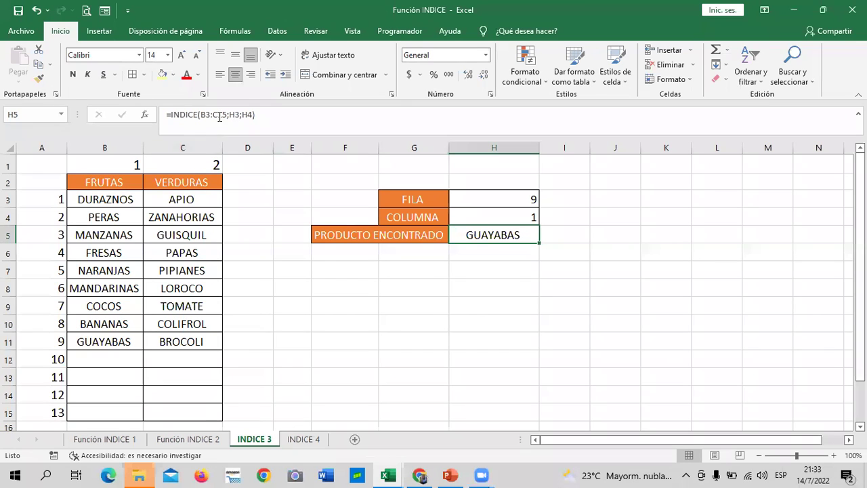
pyautogui.click(270, 115)
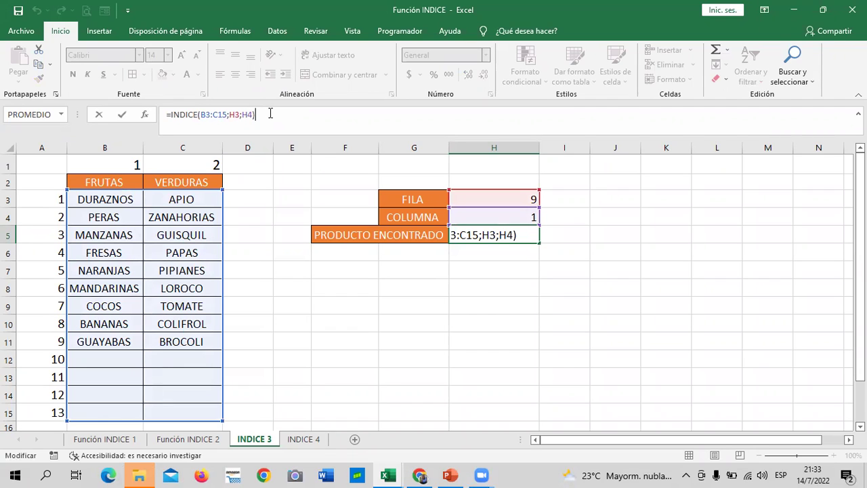
pyautogui.press('Return')
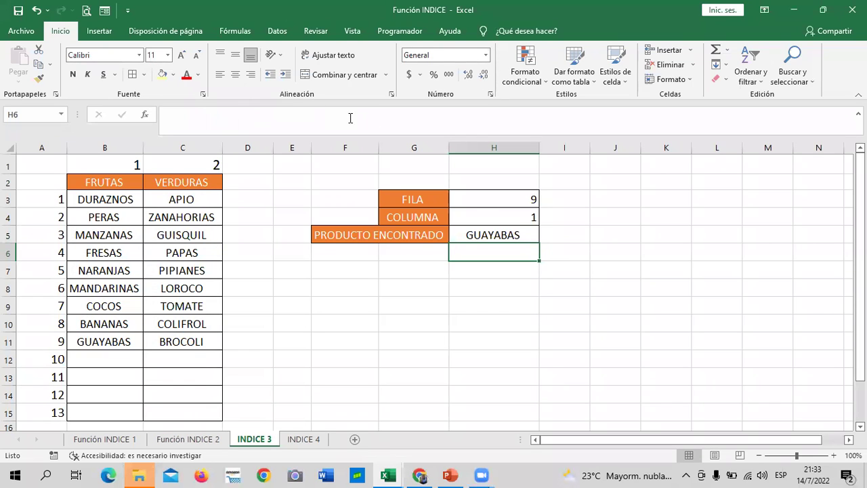
# Set FILA to 1 (DURAZNOS), then to 2 (PERAS)
pyautogui.click(475, 202)
pyautogui.write('1')
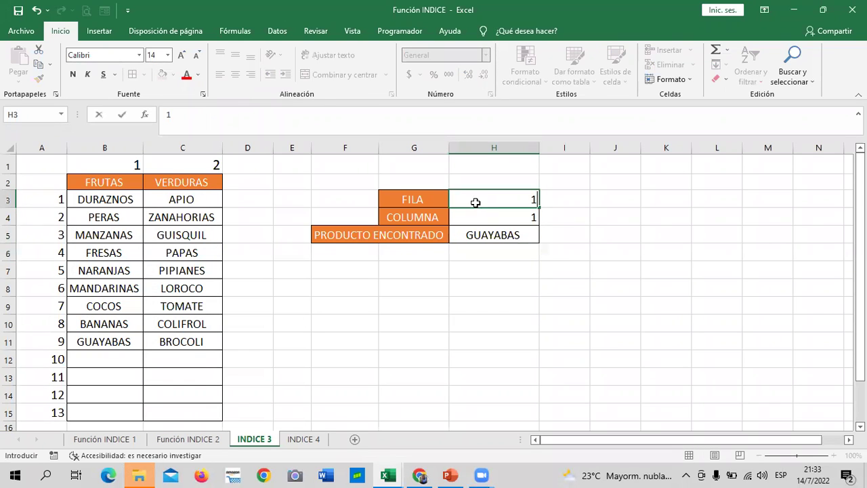
pyautogui.press('Return')
pyautogui.press('Return')
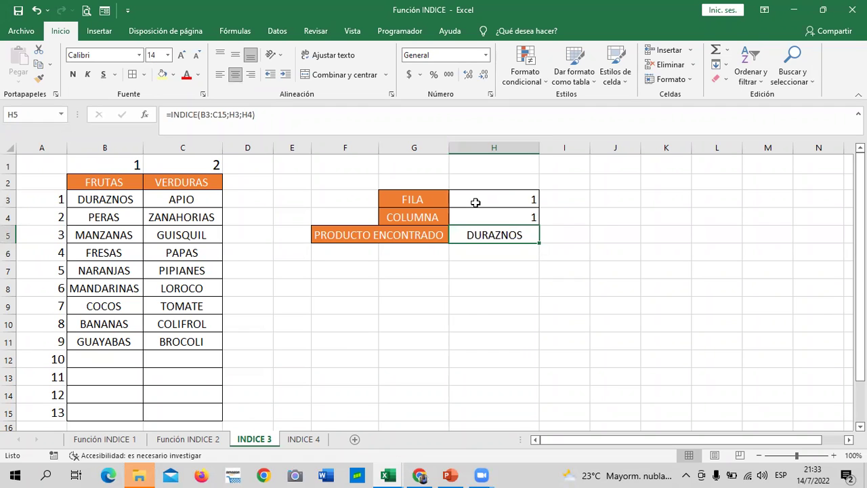
pyautogui.click(475, 202)
pyautogui.write('2')
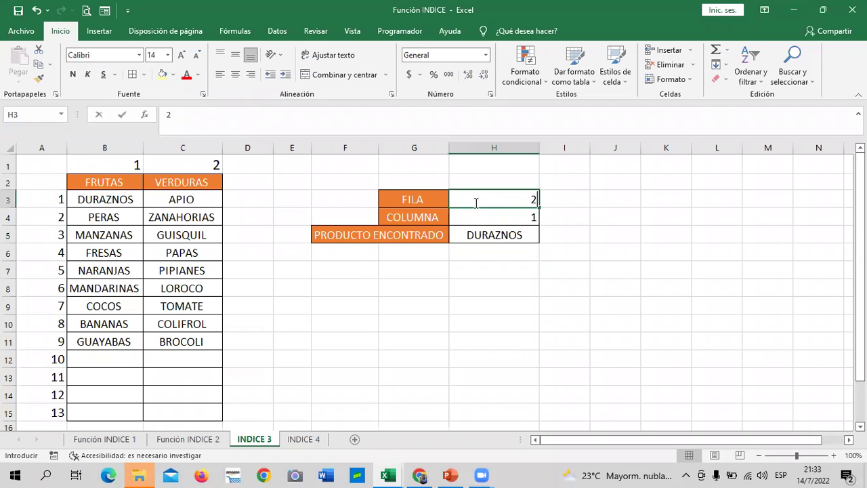
pyautogui.press('Return')
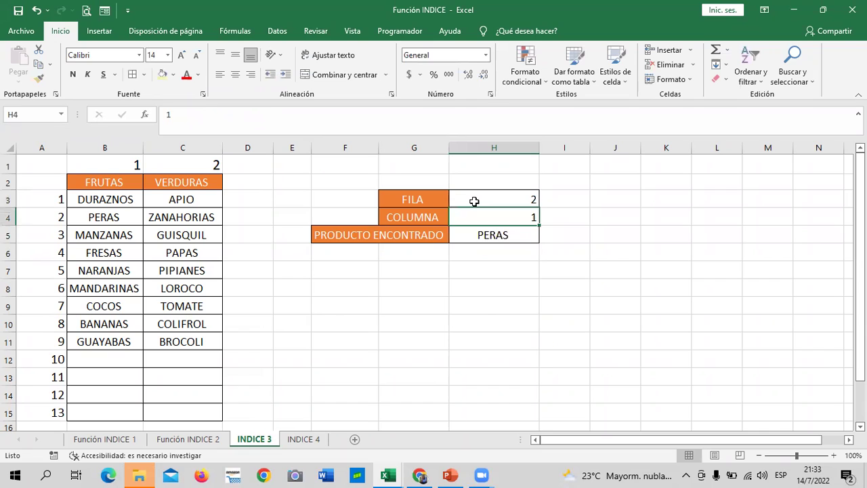
# Try FILA 3 with COLUMNA 4, then set COLUMNA to 1 and FILA to 4
pyautogui.click(474, 201)
pyautogui.write('3')
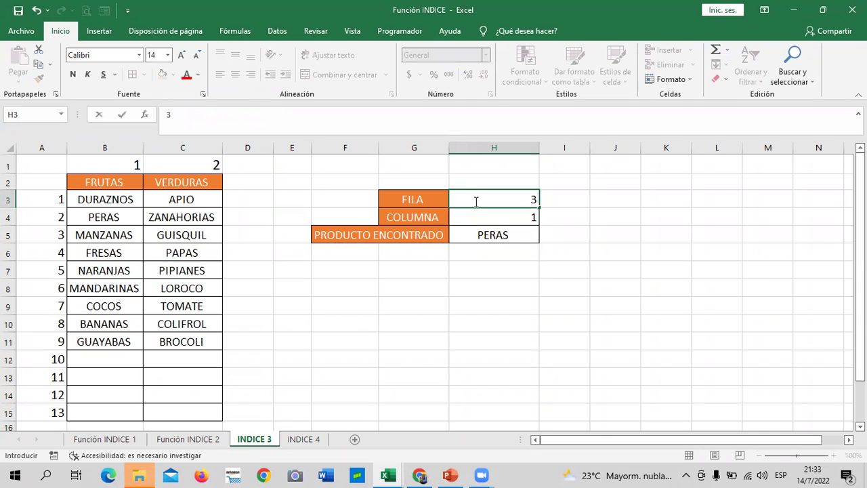
pyautogui.press('Return')
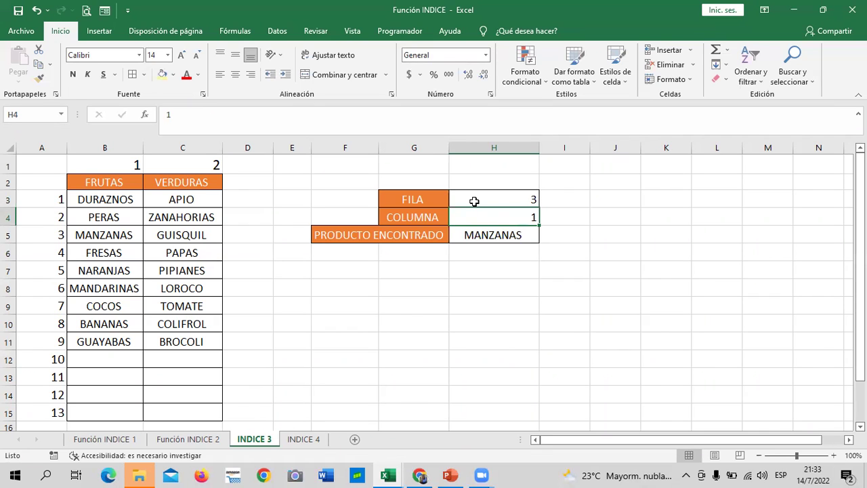
pyautogui.write('4')
pyautogui.press('Return')
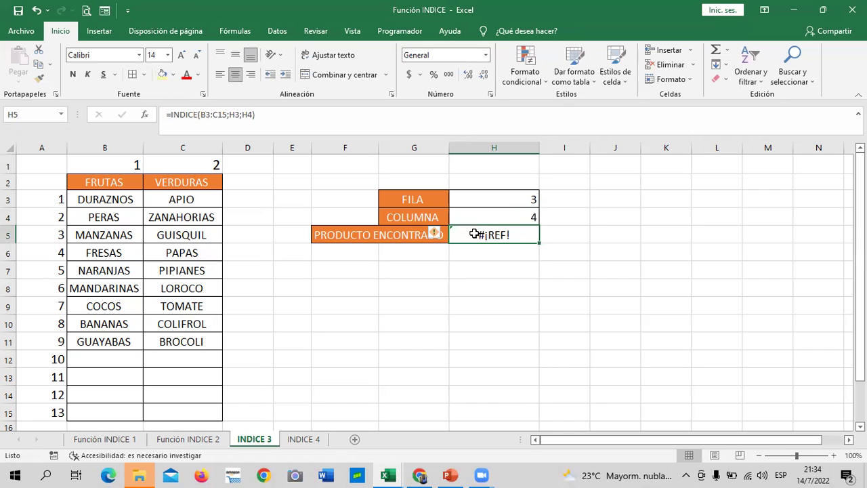
pyautogui.click(480, 217)
pyautogui.write('1')
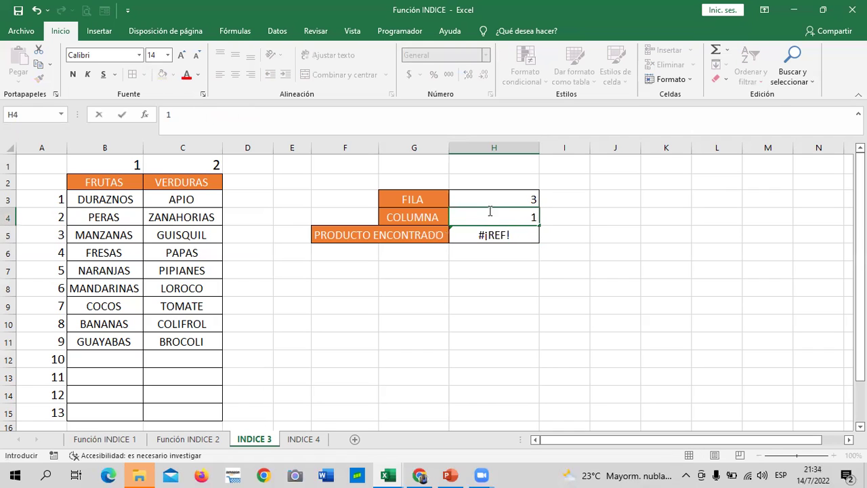
pyautogui.click(495, 198)
pyautogui.write('4')
pyautogui.press('Return')
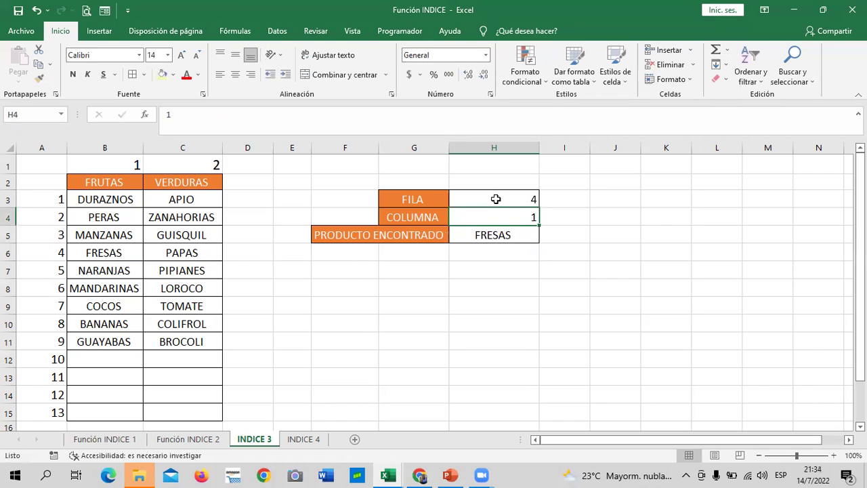
# Set FILA to 5, then 6, so PRODUCTO ENCONTRADO reads MANDARINAS
pyautogui.click(495, 198)
pyautogui.write('5')
pyautogui.press('Return')
pyautogui.click(495, 198)
pyautogui.write('6')
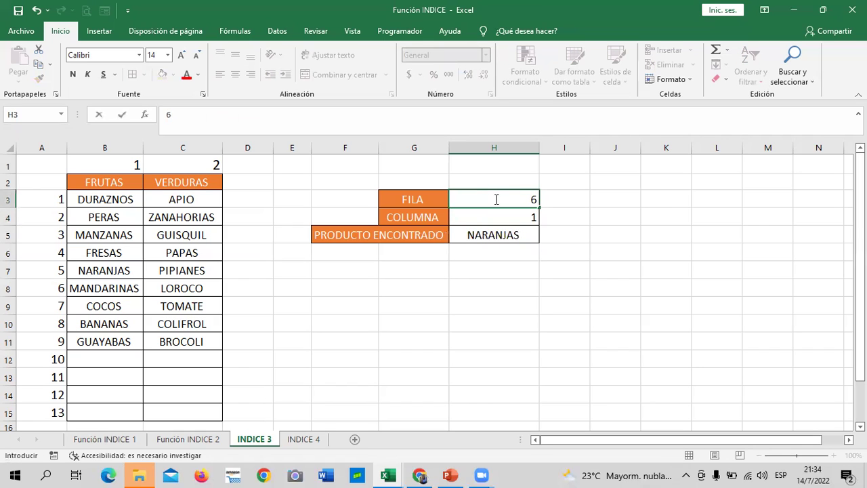
pyautogui.press('Return')
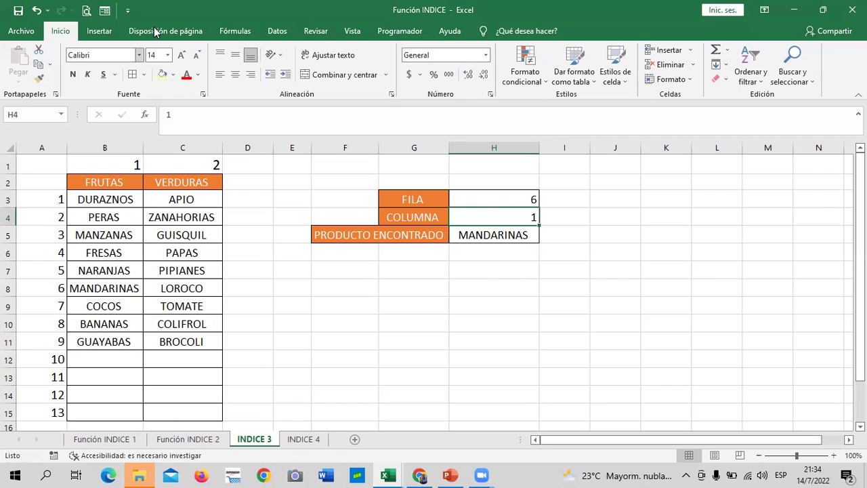
pyautogui.click(407, 316)
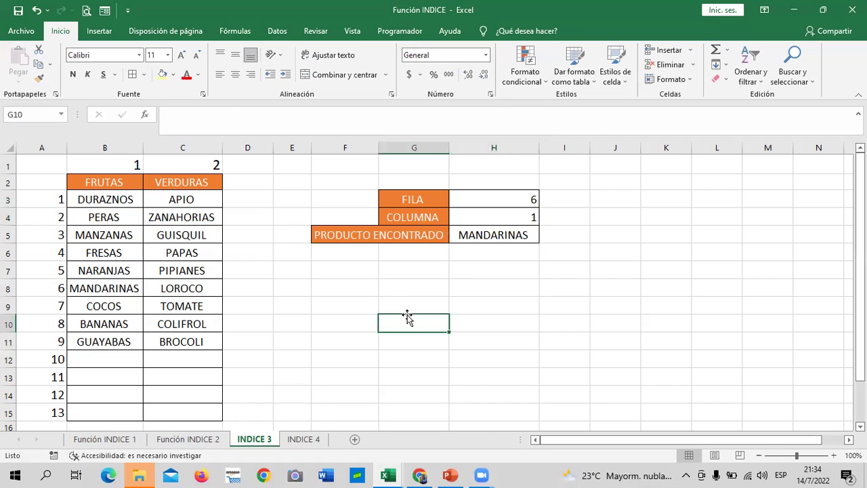
pyautogui.click(591, 296)
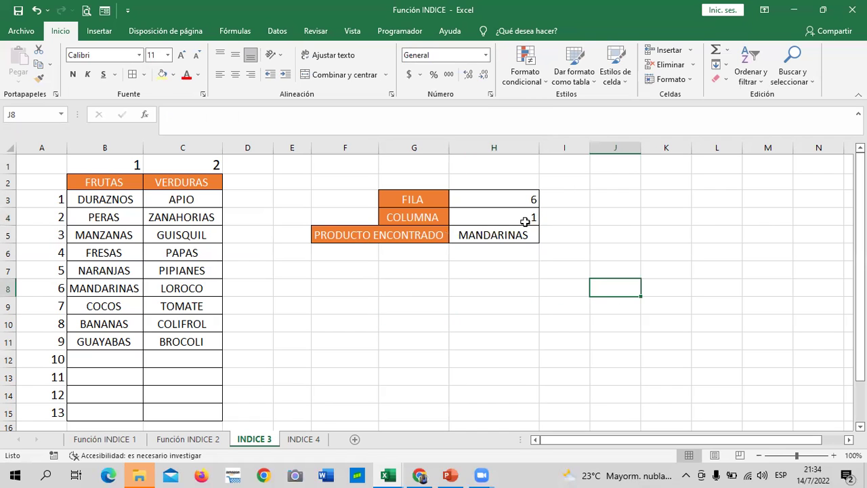
pyautogui.click(495, 229)
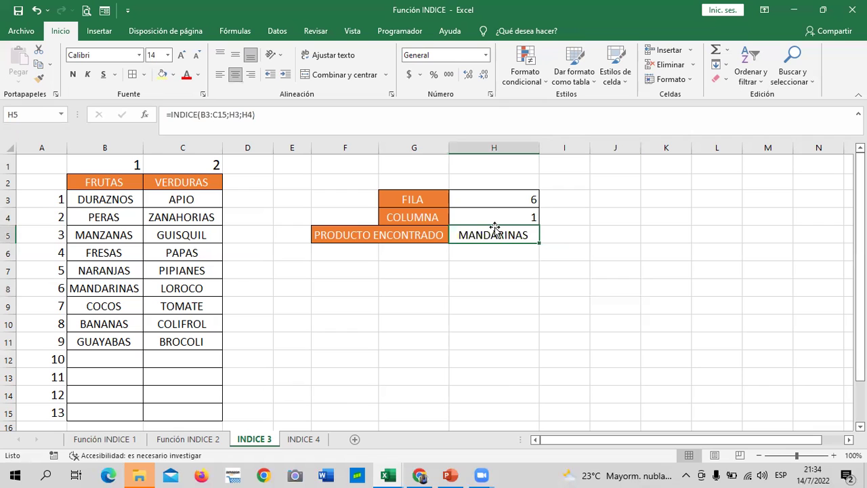
# Go to the INDICE 4 sheet and narrow column A beside the INGRESOS/GASTOS table
pyautogui.click(311, 441)
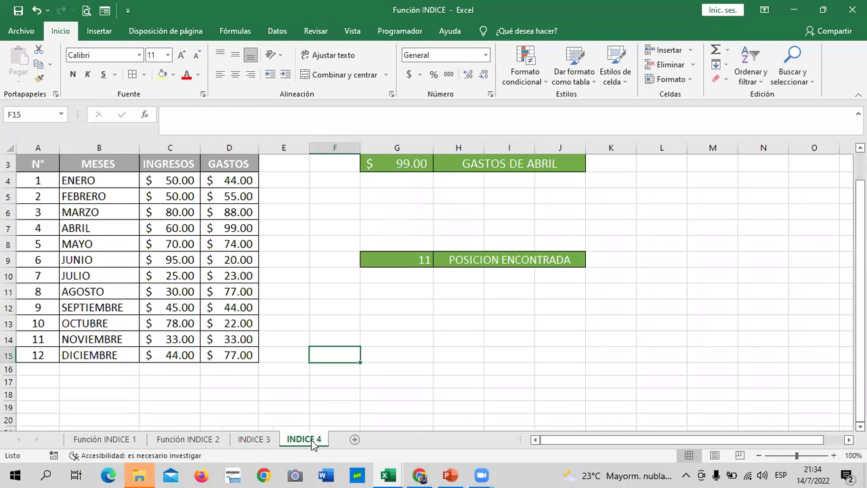
pyautogui.scroll(1, 449, 397)
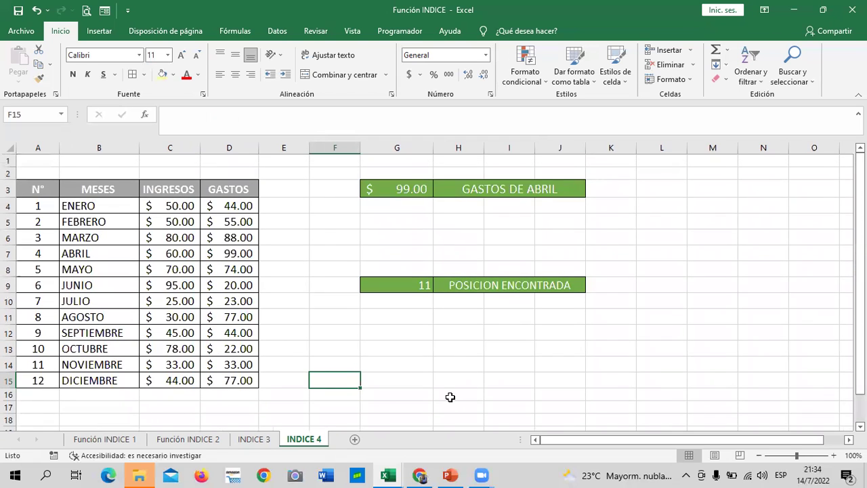
pyautogui.scroll(-2, 447, 395)
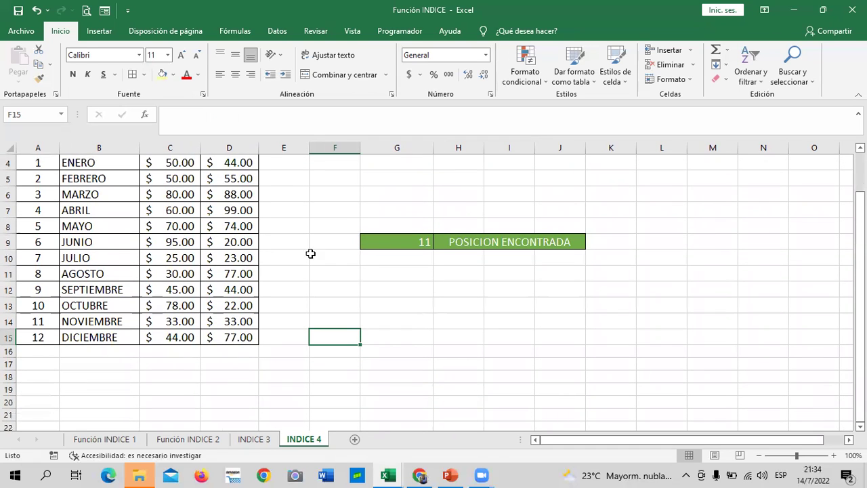
pyautogui.scroll(2, 263, 363)
pyautogui.scroll(1, 263, 364)
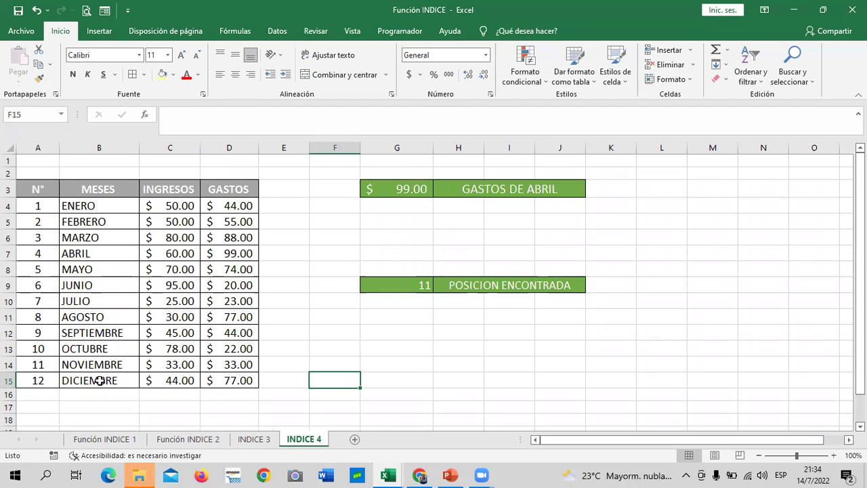
pyautogui.moveTo(58, 149); pyautogui.dragTo(46, 150)
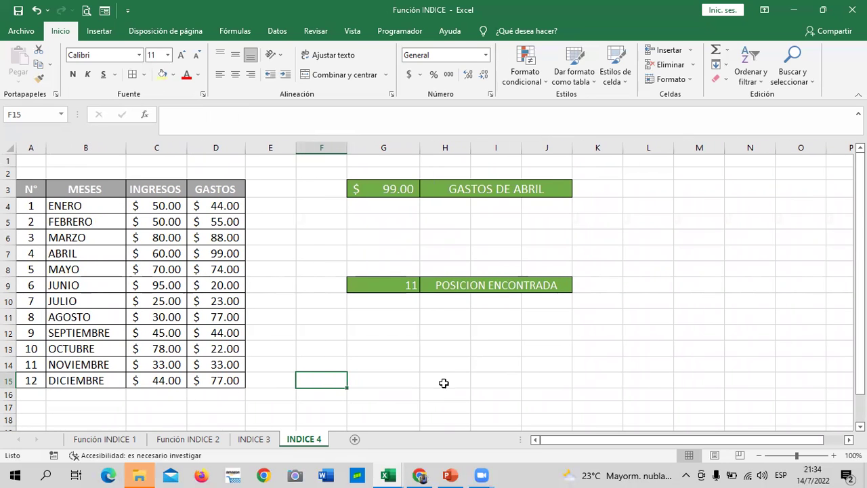
pyautogui.click(474, 363)
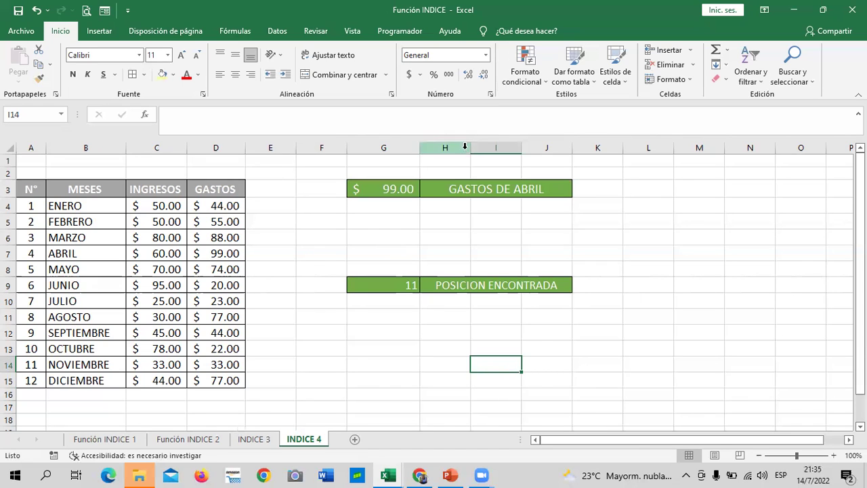
pyautogui.click(384, 189)
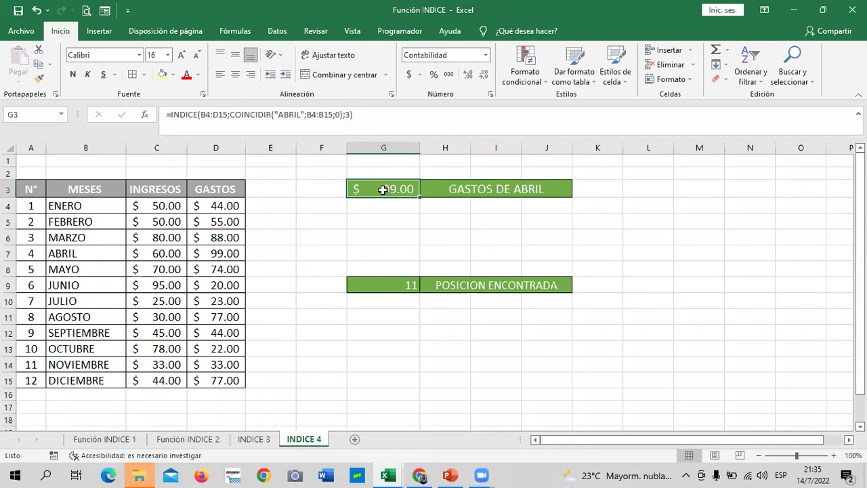
pyautogui.click(528, 189)
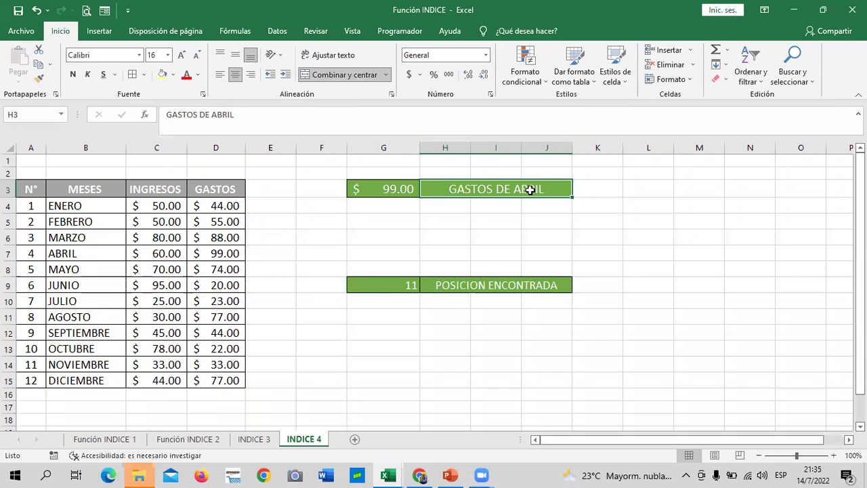
pyautogui.click(402, 283)
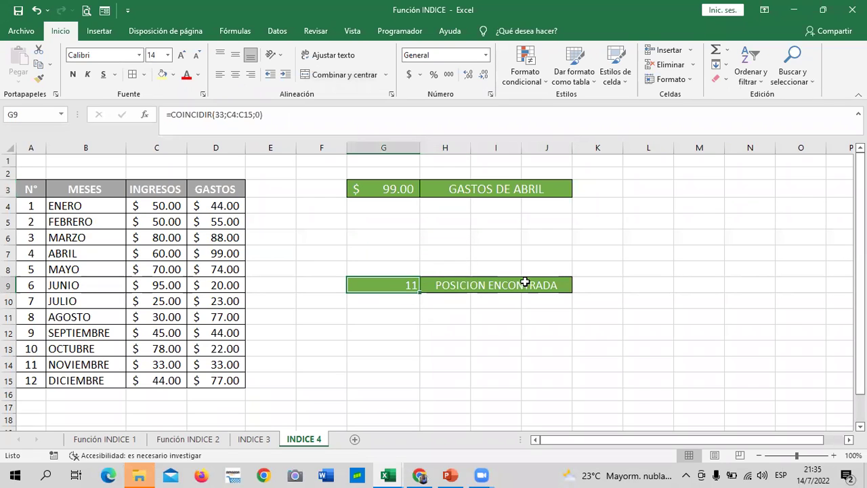
pyautogui.click(529, 285)
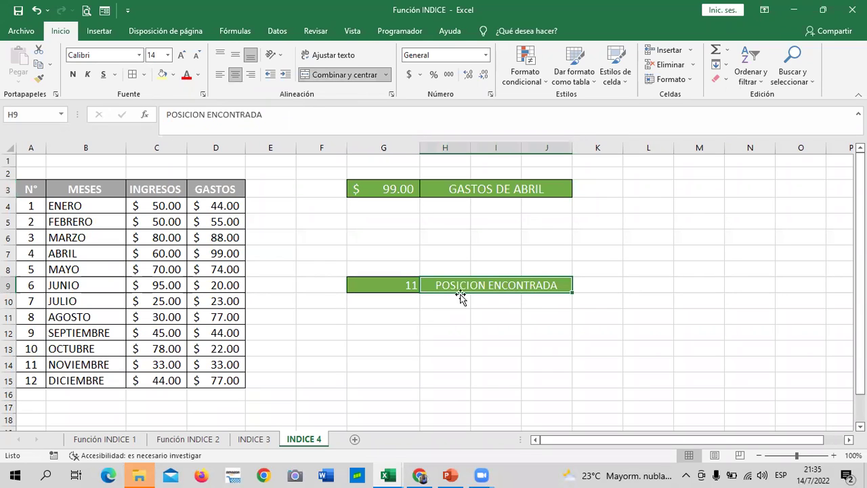
pyautogui.click(398, 281)
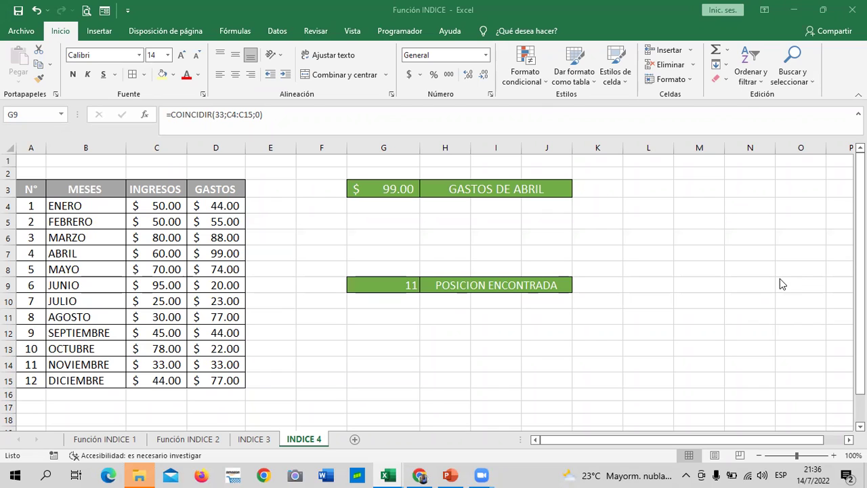
pyautogui.click(400, 282)
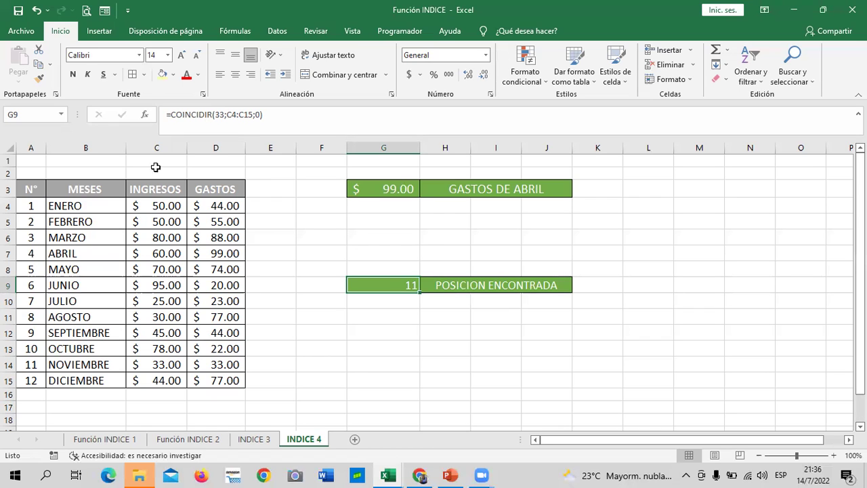
pyautogui.click(527, 313)
pyautogui.click(378, 281)
# Start =COINCIDIR(99; in cell G11, inserting COINCIDIR from the suggestions
pyautogui.click(380, 323)
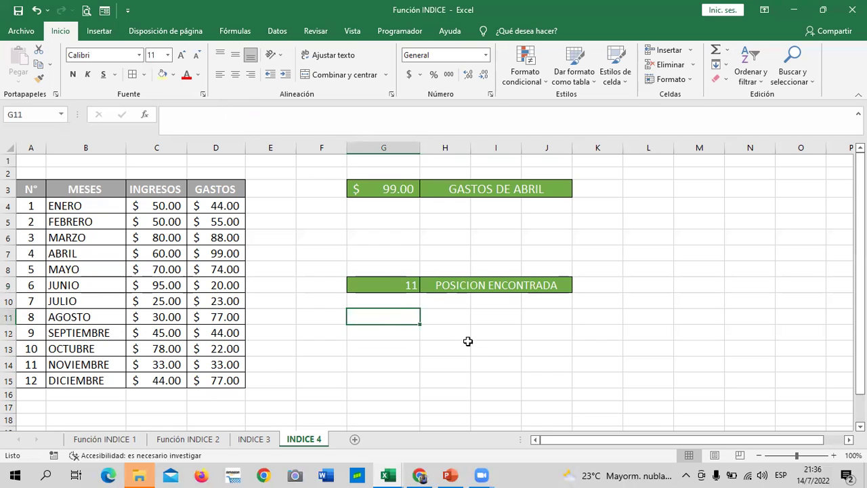
pyautogui.write('=')
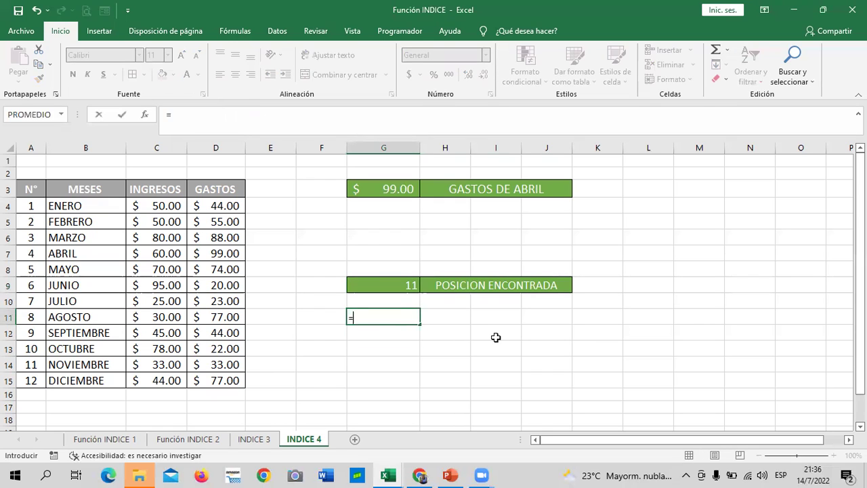
pyautogui.write('COINCIDIR')
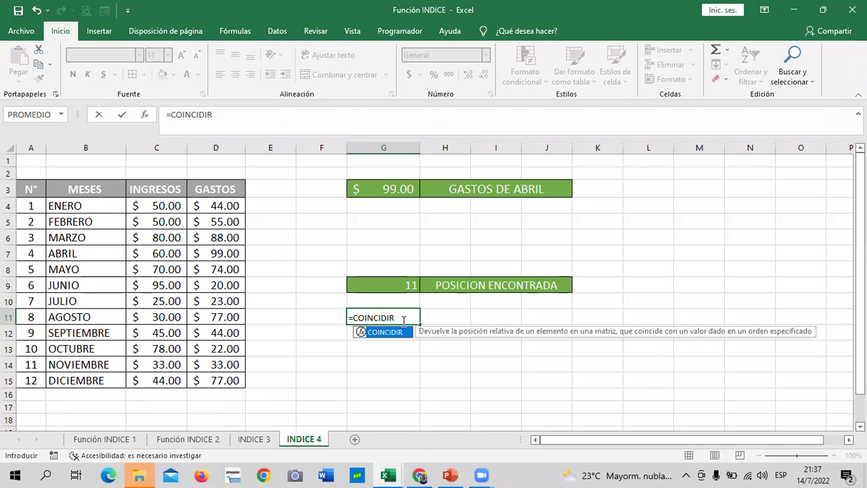
pyautogui.doubleClick(387, 333)
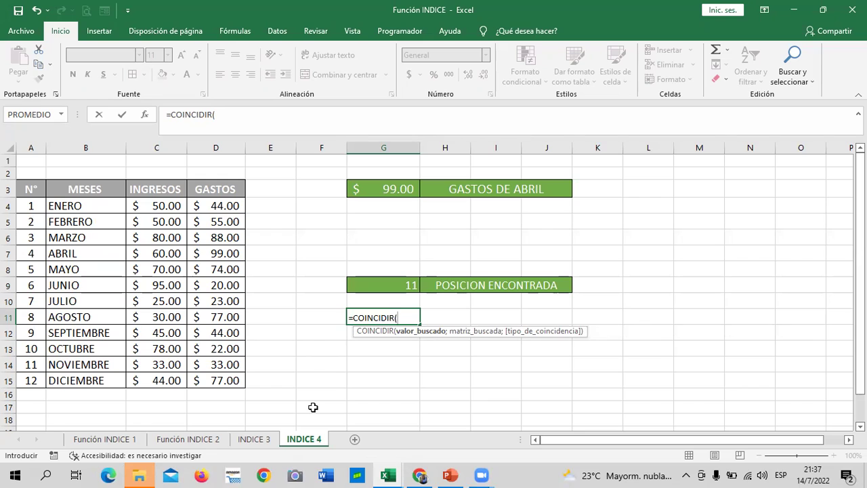
pyautogui.write('99;')
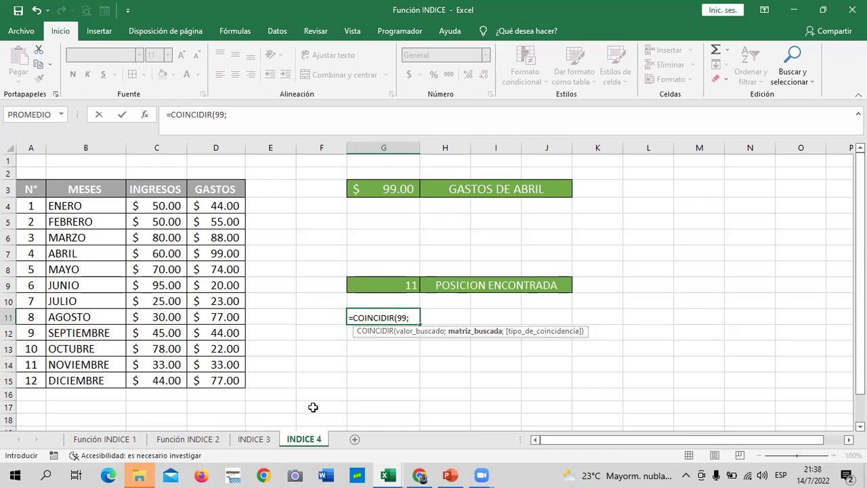
# Complete =COINCIDIR(99;B4:D15;0) in G11, which returns #N/D
pyautogui.moveTo(68, 205)
pyautogui.mouseDown()
pyautogui.moveTo(202, 374)
pyautogui.moveTo(205, 363)
pyautogui.mouseUp()
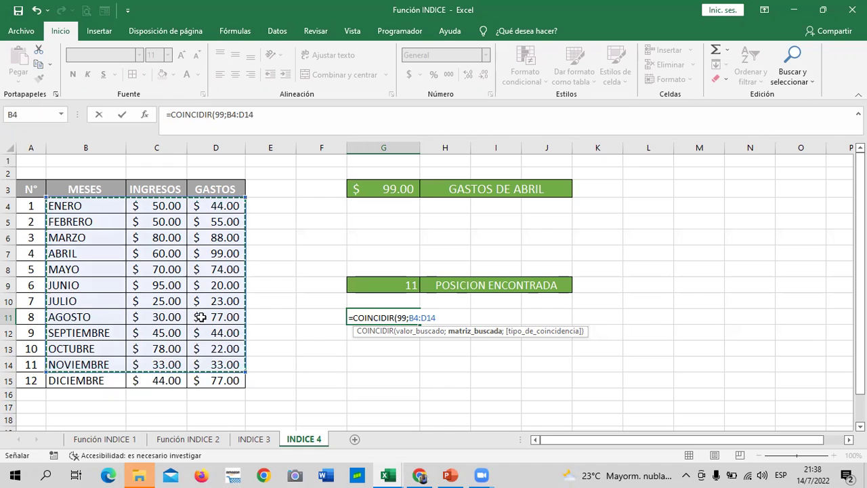
pyautogui.press('BackSpace')
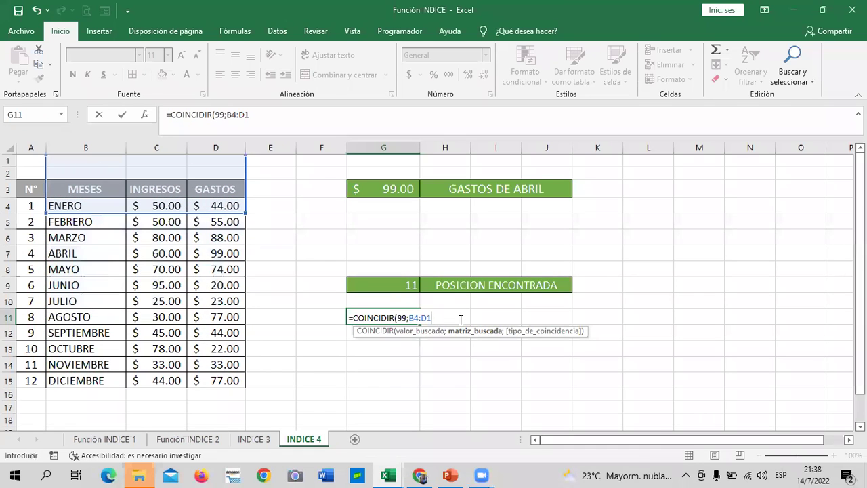
pyautogui.write('5')
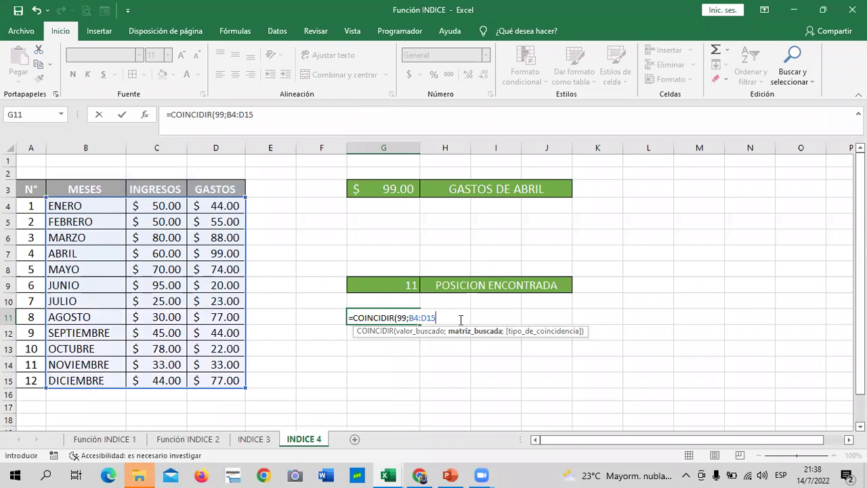
pyautogui.write(';')
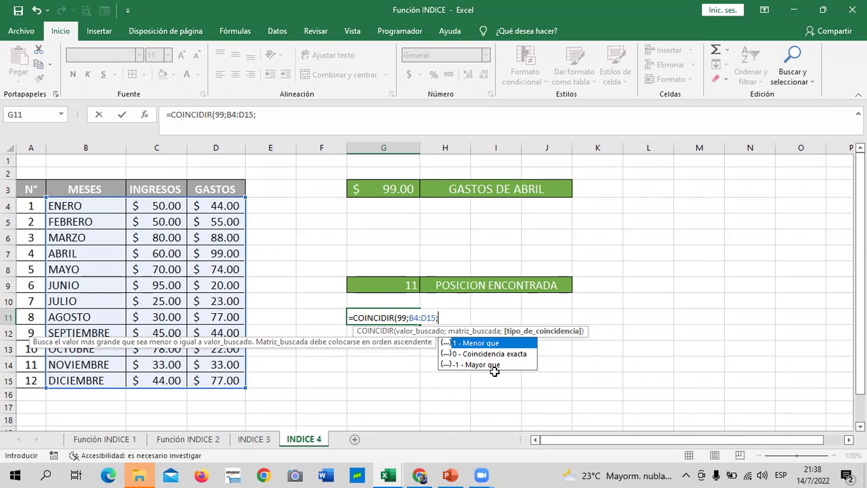
pyautogui.write('0')
pyautogui.write(')')
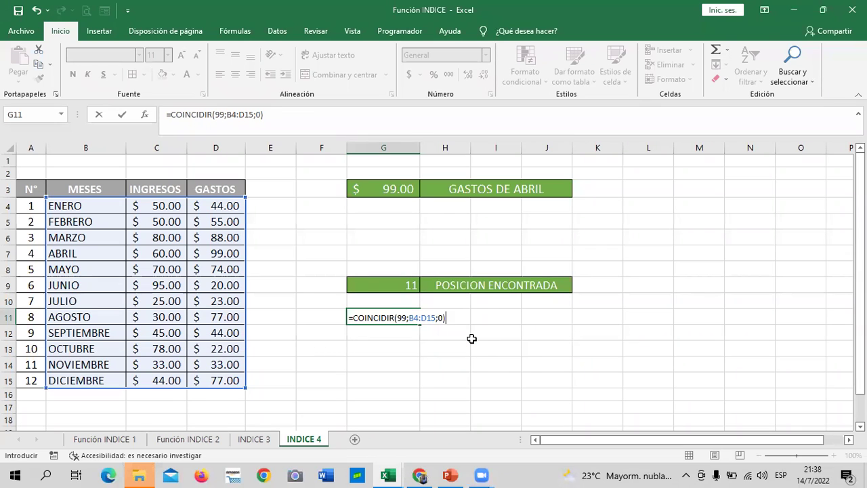
pyautogui.hotkey('ctrl', 'Return')
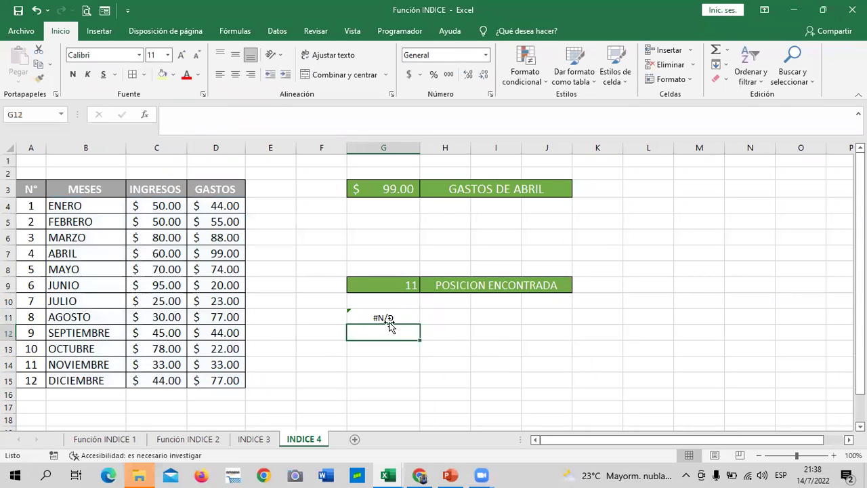
# Change G11's lookup range from B4:D15 to D4:D15 so it returns 4
pyautogui.click(283, 116)
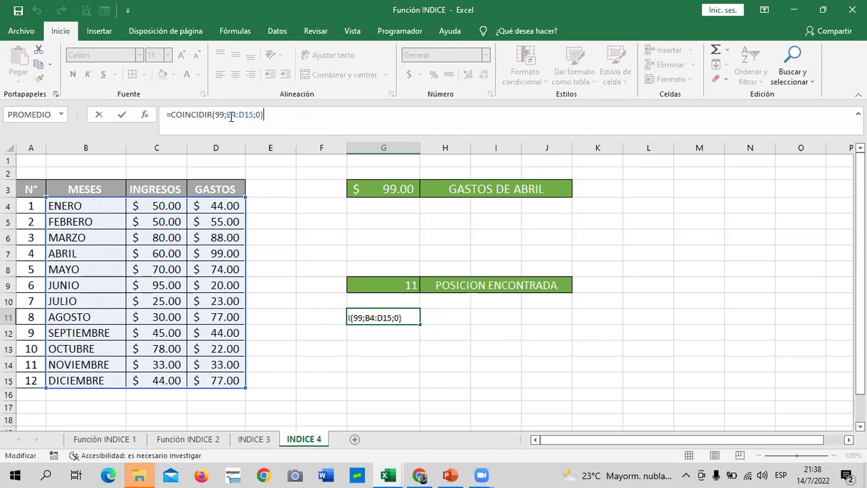
pyautogui.click(221, 202)
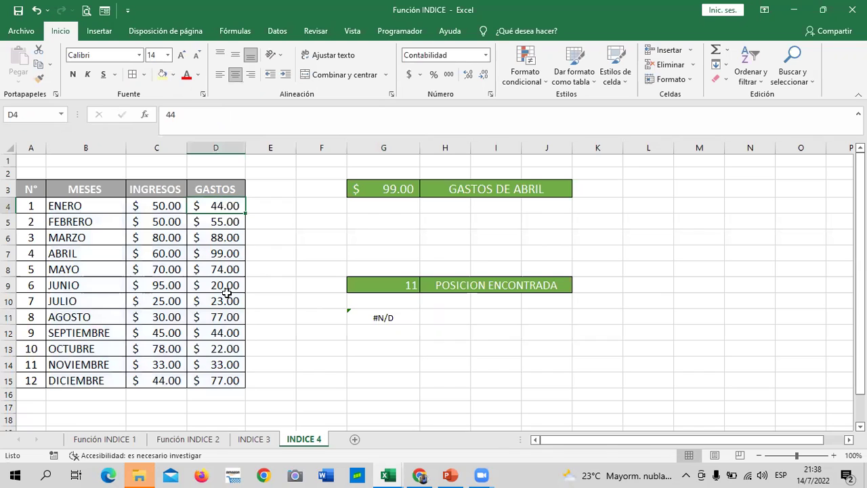
pyautogui.keyDown('shift'); pyautogui.click(236, 380); pyautogui.keyUp('shift')
pyautogui.click(406, 317)
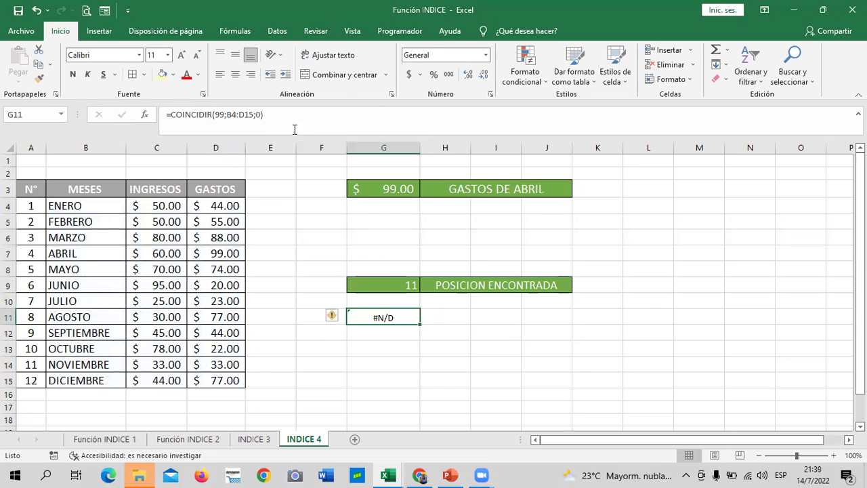
pyautogui.click(254, 114)
pyautogui.press('BackSpace')
pyautogui.press('BackSpace')
pyautogui.press('BackSpace')
pyautogui.press('BackSpace')
pyautogui.press('BackSpace')
pyautogui.press('BackSpace')
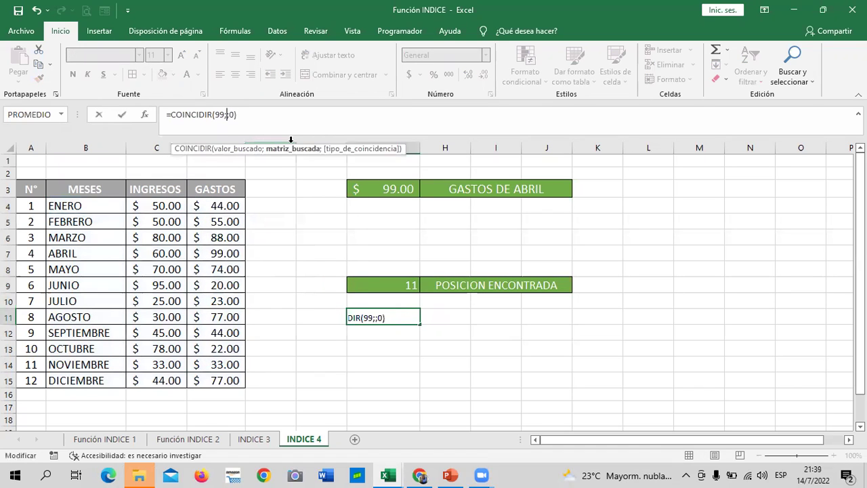
pyautogui.moveTo(214, 205); pyautogui.dragTo(232, 380)
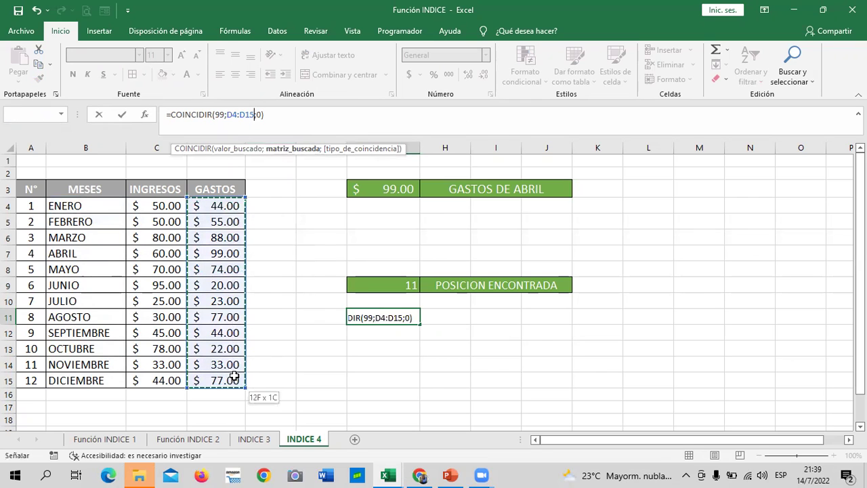
pyautogui.click(304, 118)
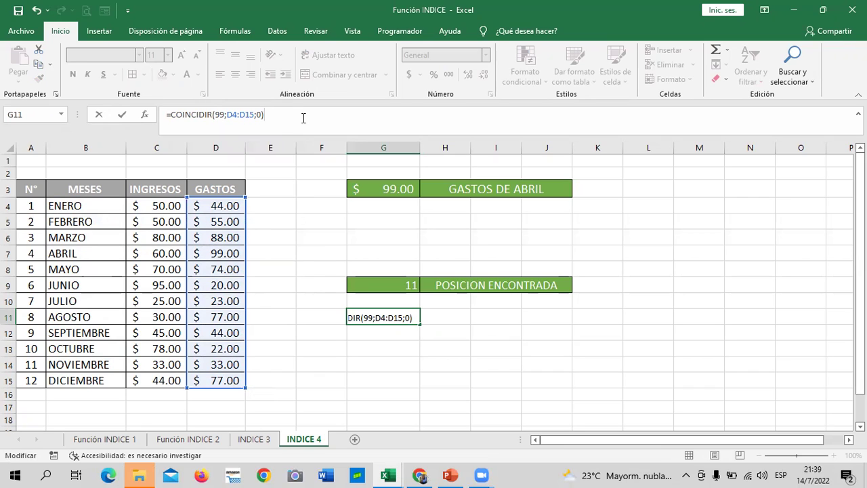
pyautogui.press('Return')
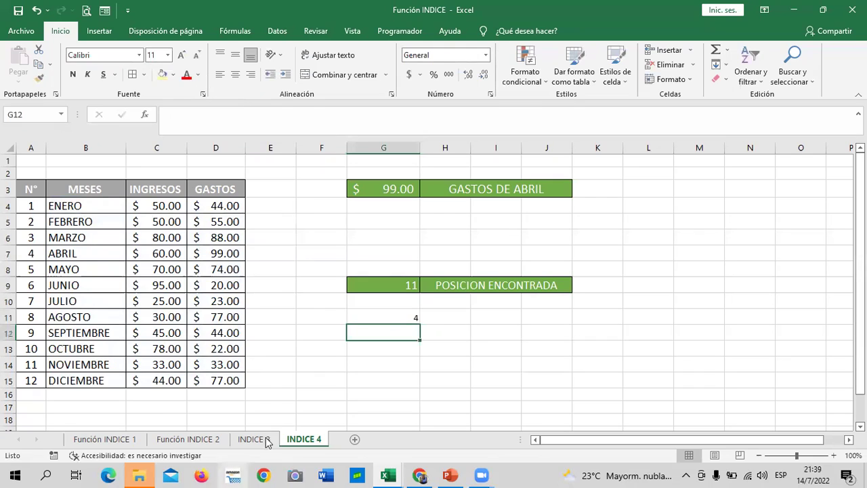
pyautogui.moveTo(383, 317); pyautogui.dragTo(367, 332)
pyautogui.click(604, 327)
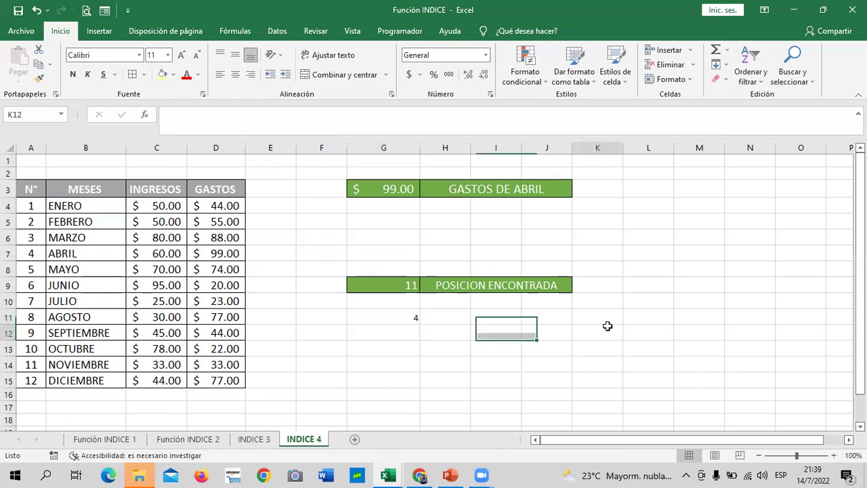
pyautogui.click(380, 316)
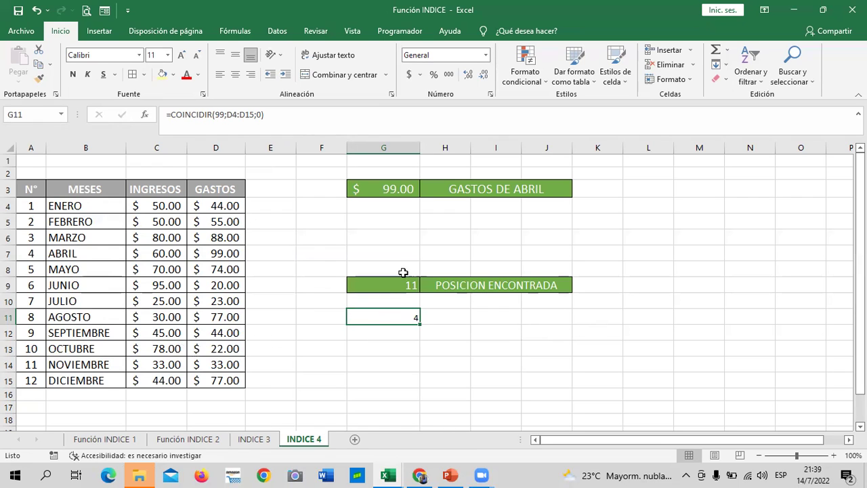
pyautogui.click(9, 268)
pyautogui.click(9, 253)
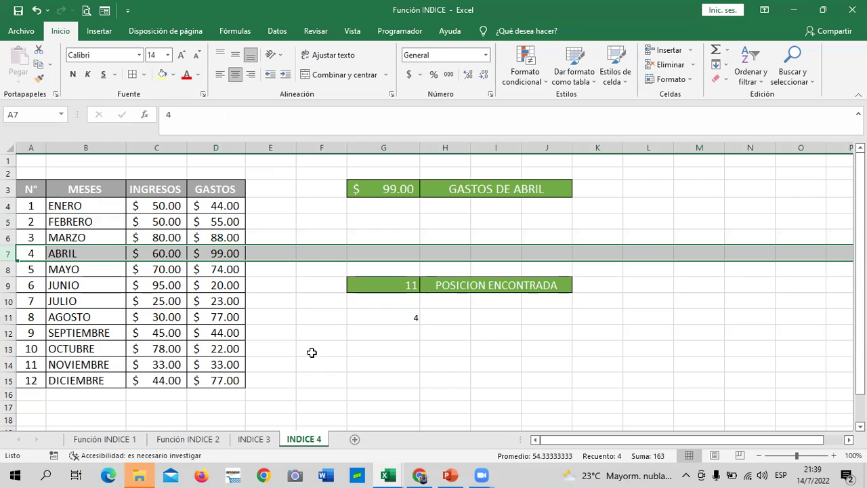
pyautogui.click(355, 349)
pyautogui.click(211, 253)
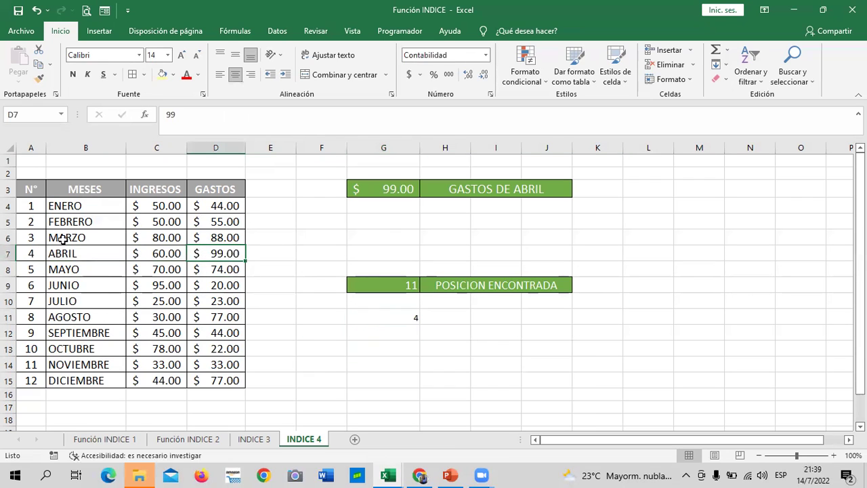
pyautogui.click(33, 203)
pyautogui.click(33, 222)
pyautogui.click(31, 239)
pyautogui.click(31, 254)
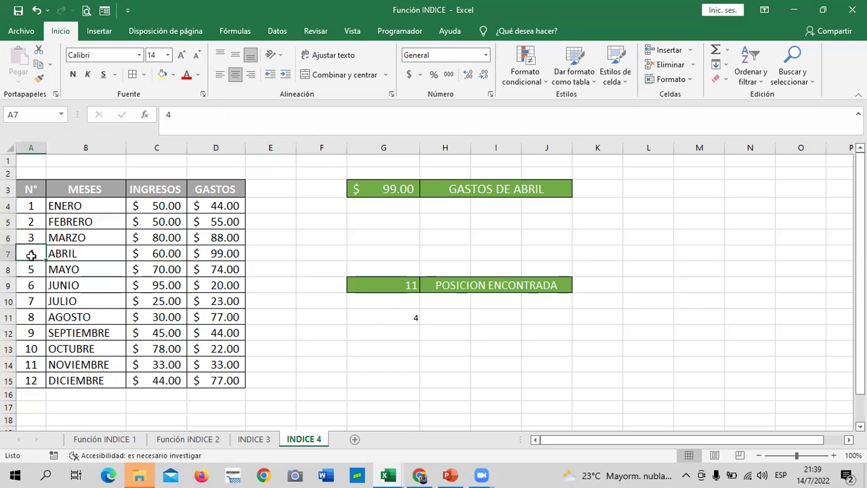
pyautogui.click(213, 256)
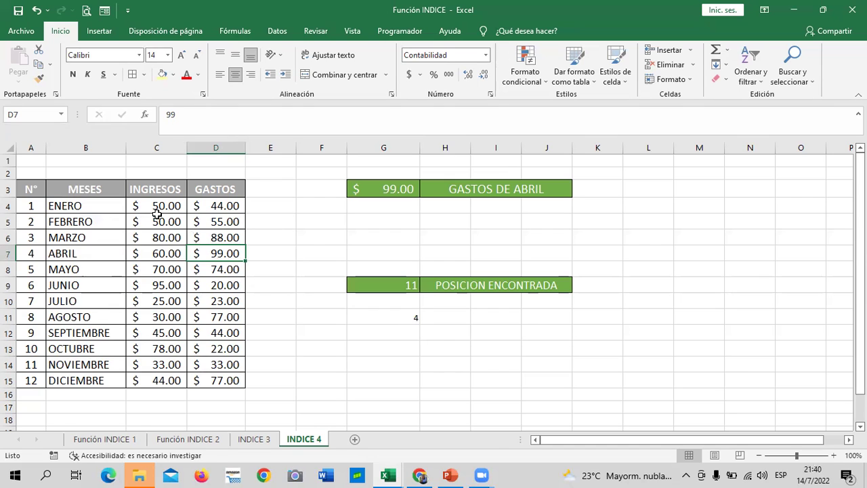
pyautogui.click(386, 319)
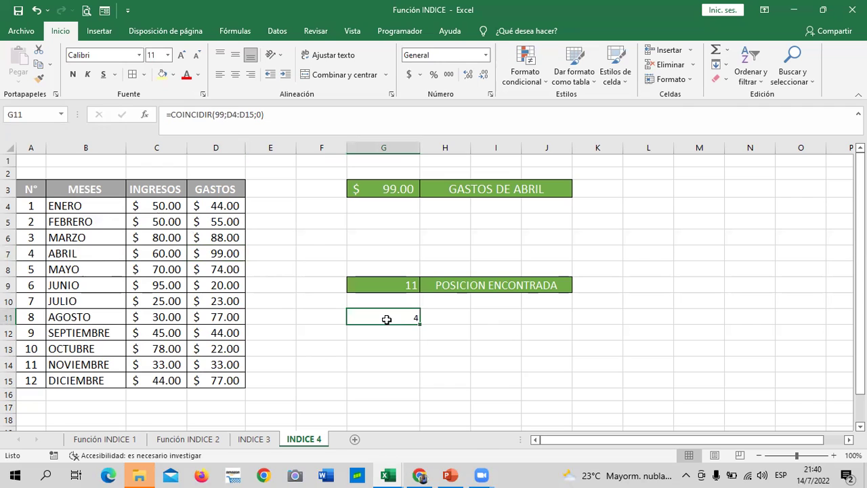
pyautogui.click(390, 185)
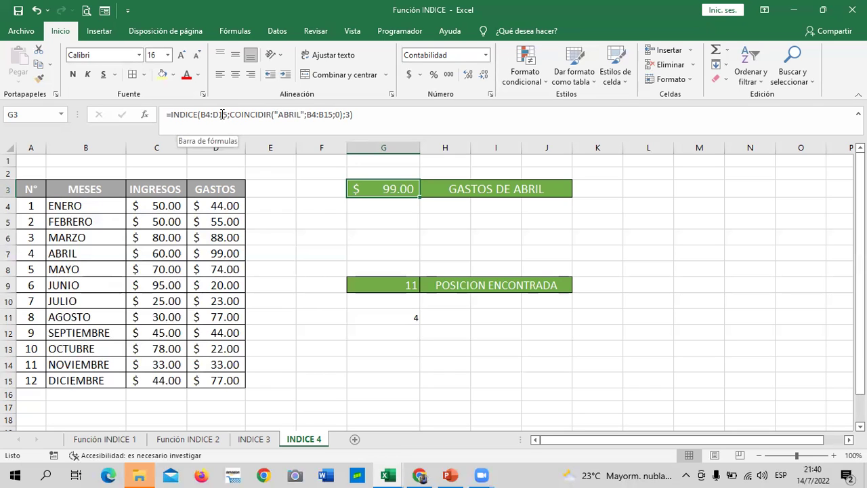
pyautogui.click(378, 117)
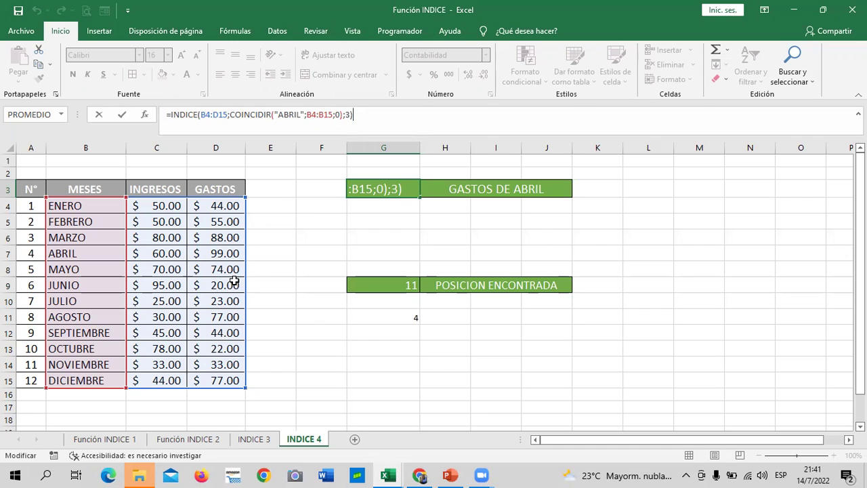
pyautogui.click(538, 235)
pyautogui.click(391, 222)
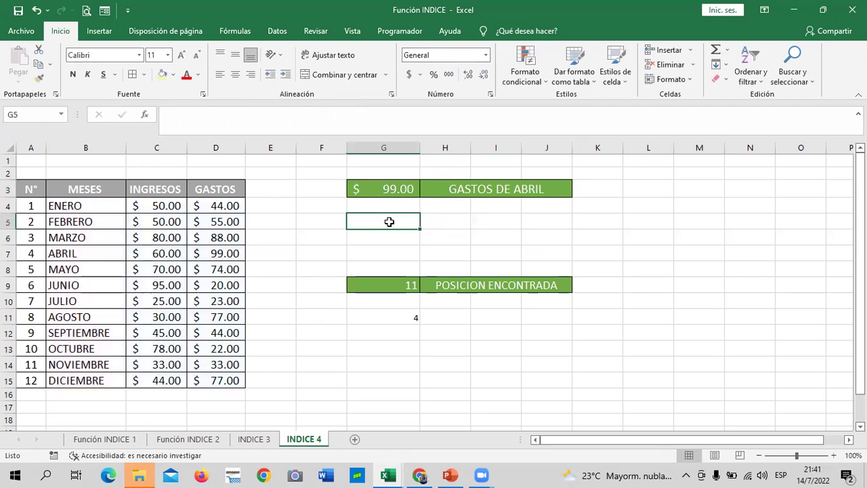
# Type =INDICE(B4:D15;COINCIDIR("AGOSTO"; into G5
pyautogui.write('=')
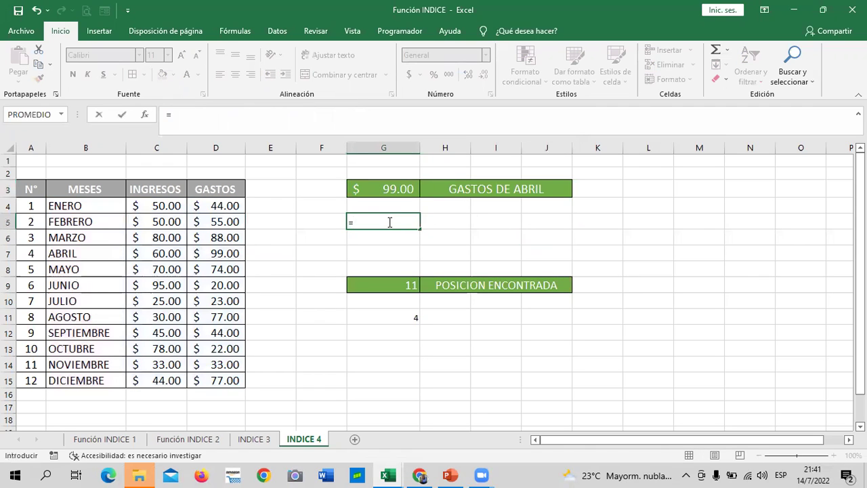
pyautogui.write('INDICE')
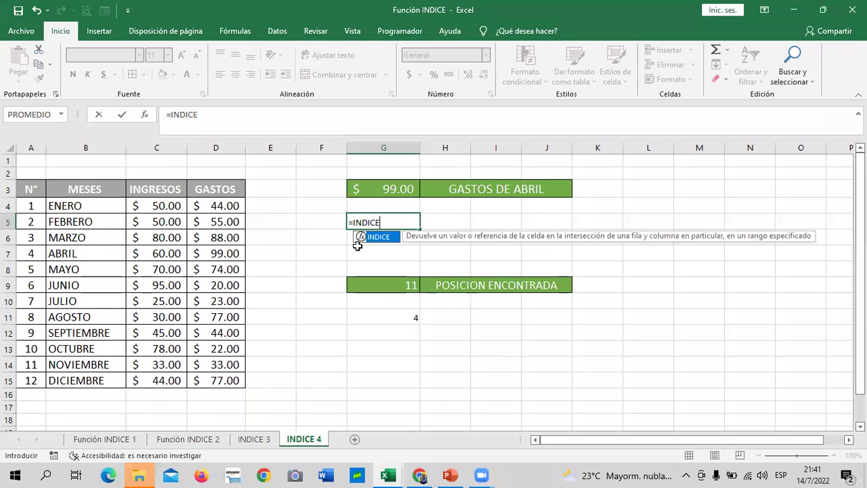
pyautogui.doubleClick(387, 237)
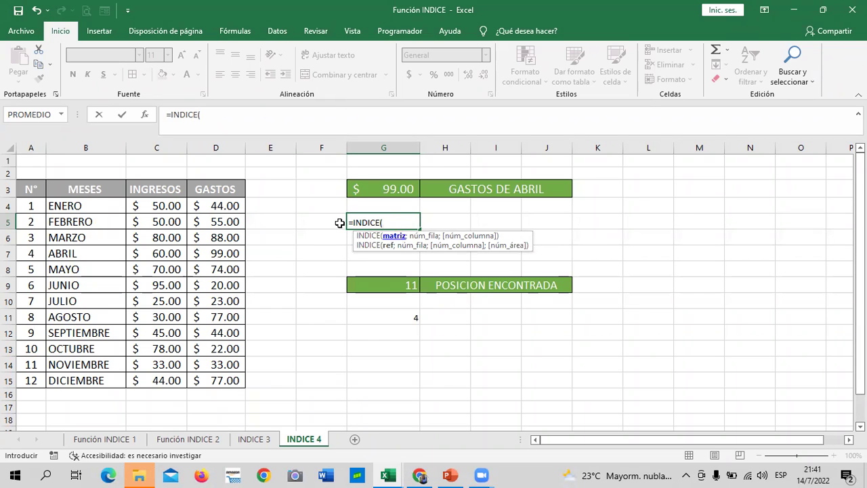
pyautogui.moveTo(84, 206); pyautogui.dragTo(209, 378)
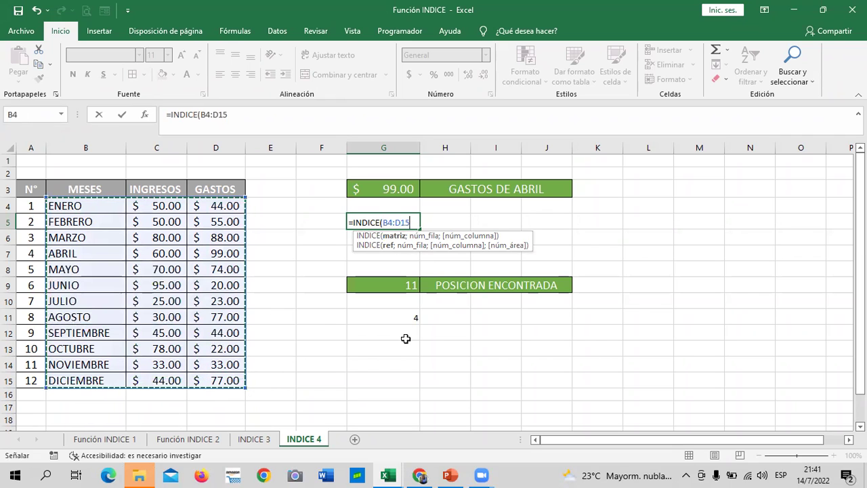
pyautogui.write(';i')
pyautogui.press('BackSpace')
pyautogui.write('COIN')
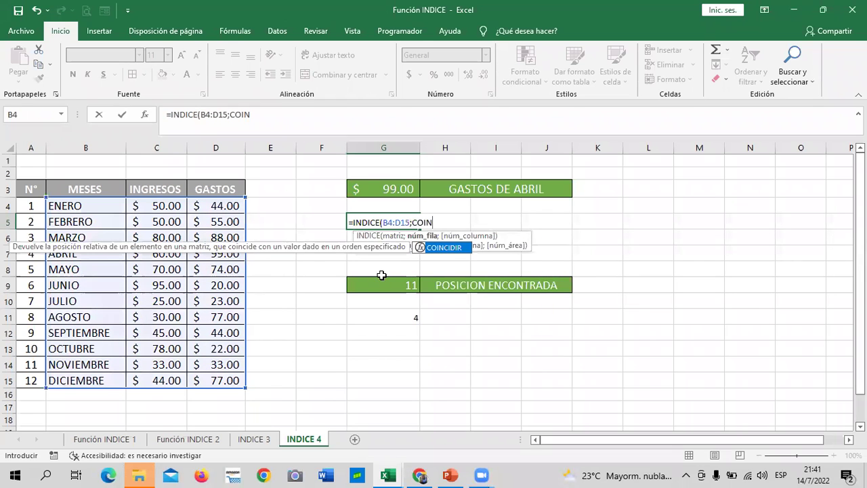
pyautogui.doubleClick(444, 247)
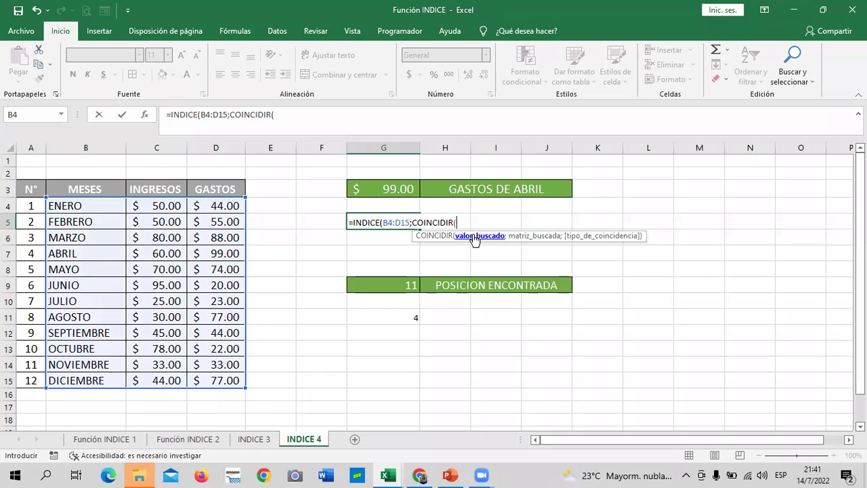
pyautogui.write('"')
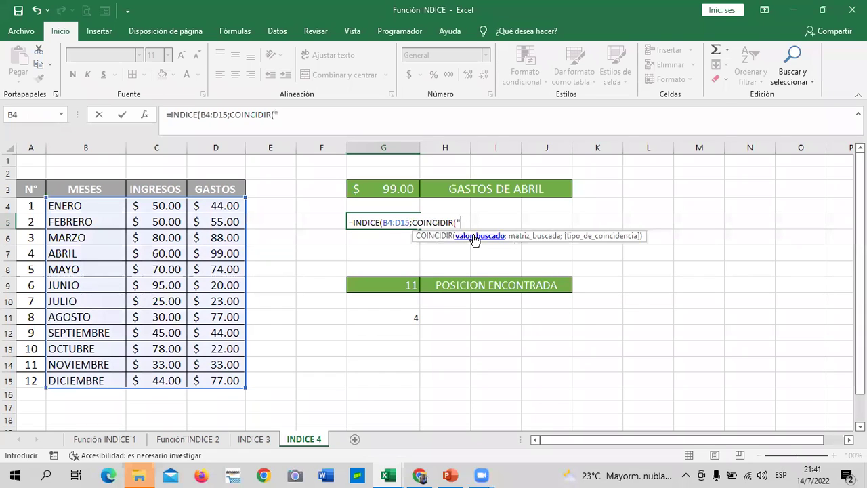
pyautogui.write('AGOSTO')
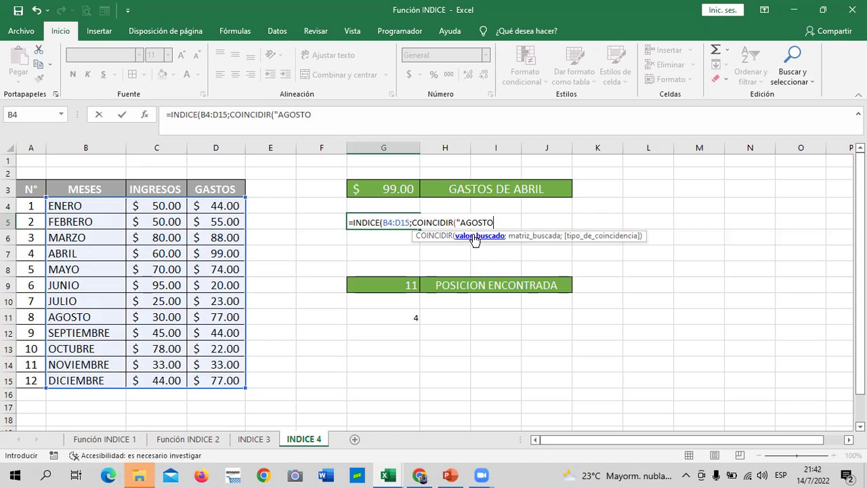
pyautogui.write('"')
pyautogui.write(';')
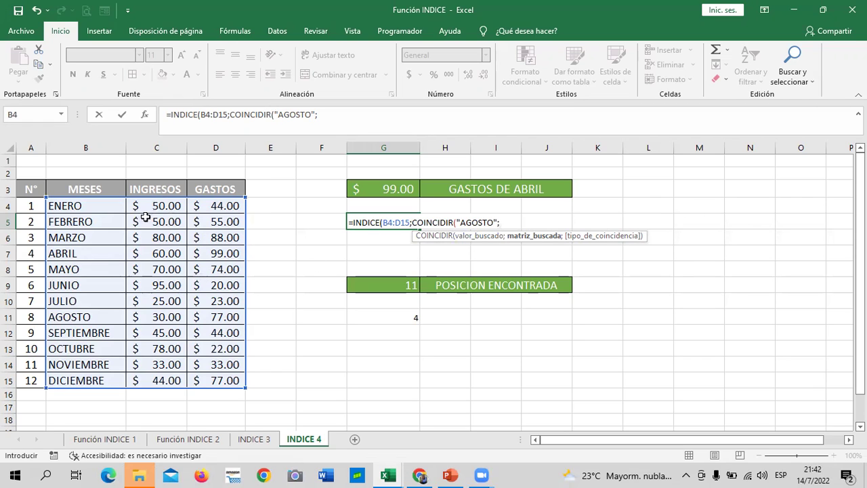
# Finish the G5 formula with lookup range C4:C15, exact match 0 and column 2, then enter it
pyautogui.click(163, 207)
pyautogui.moveTo(163, 208); pyautogui.dragTo(170, 380)
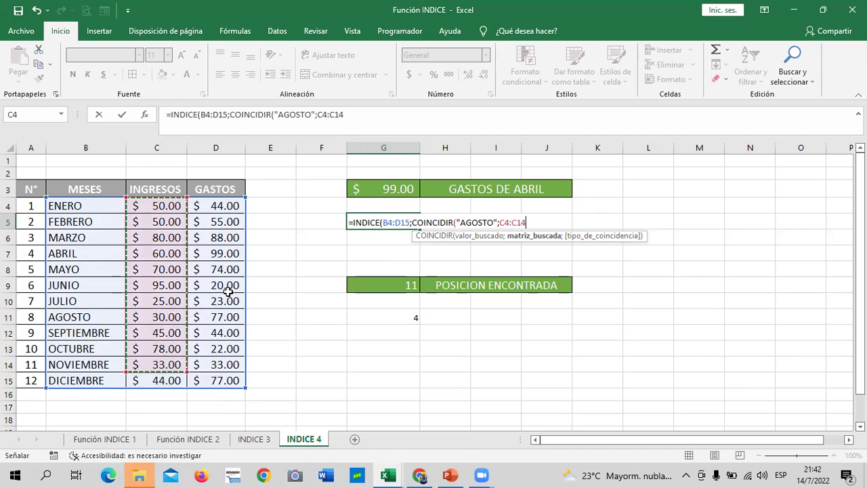
pyautogui.moveTo(171, 380); pyautogui.dragTo(177, 364)
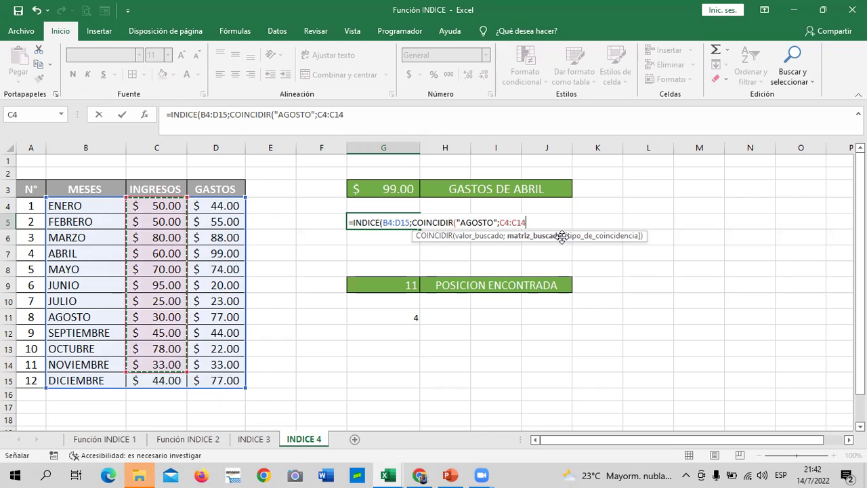
pyautogui.press('BackSpace')
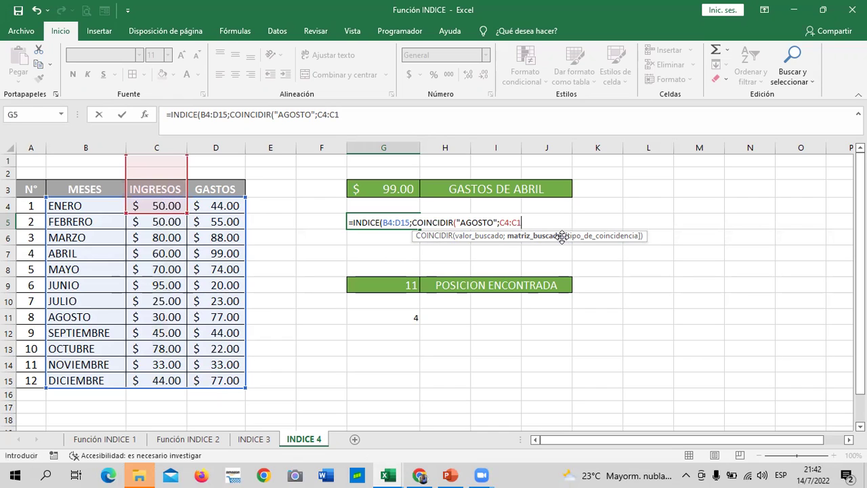
pyautogui.write('5')
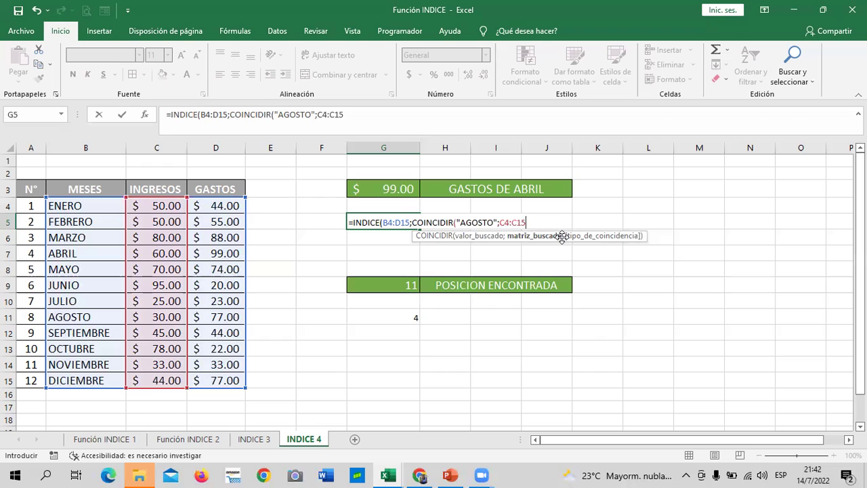
pyautogui.write(';')
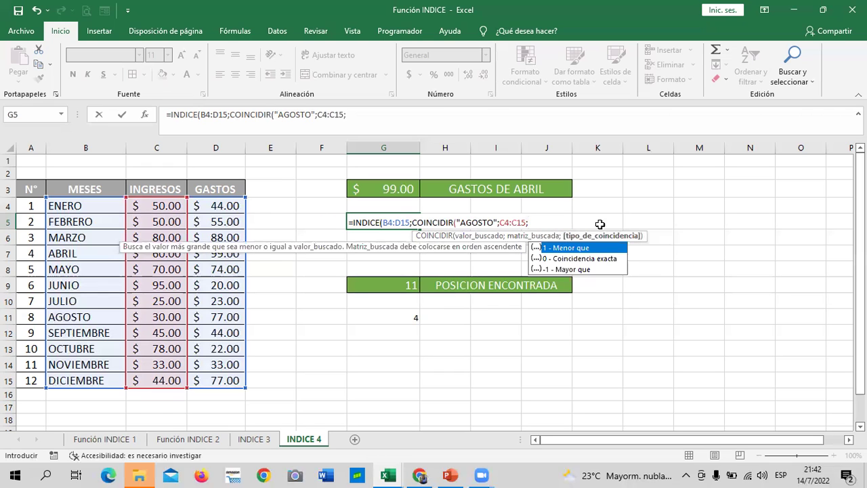
pyautogui.doubleClick(555, 258)
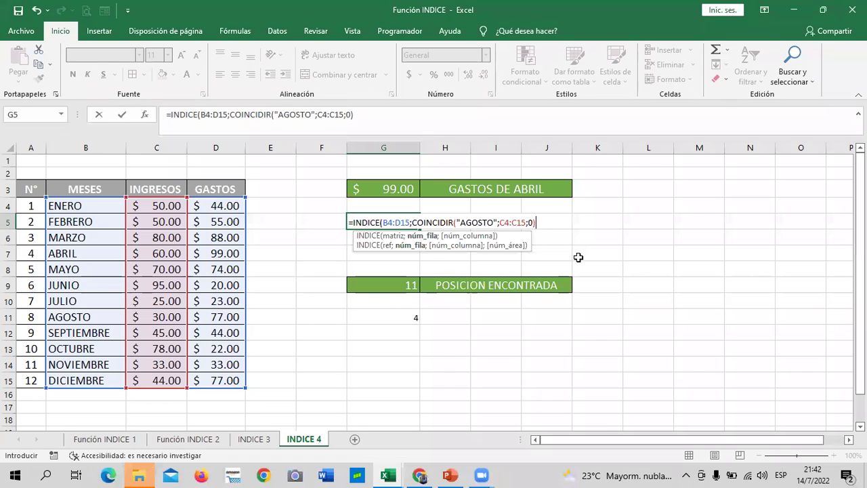
pyautogui.write(';')
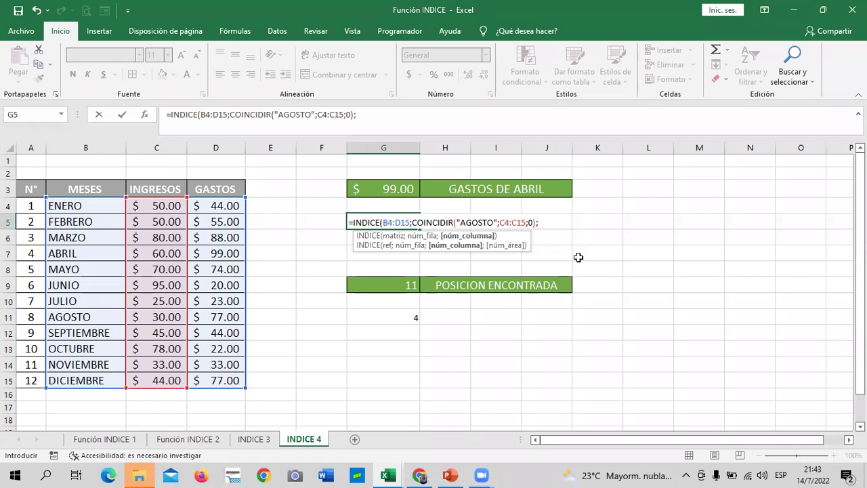
pyautogui.write('2')
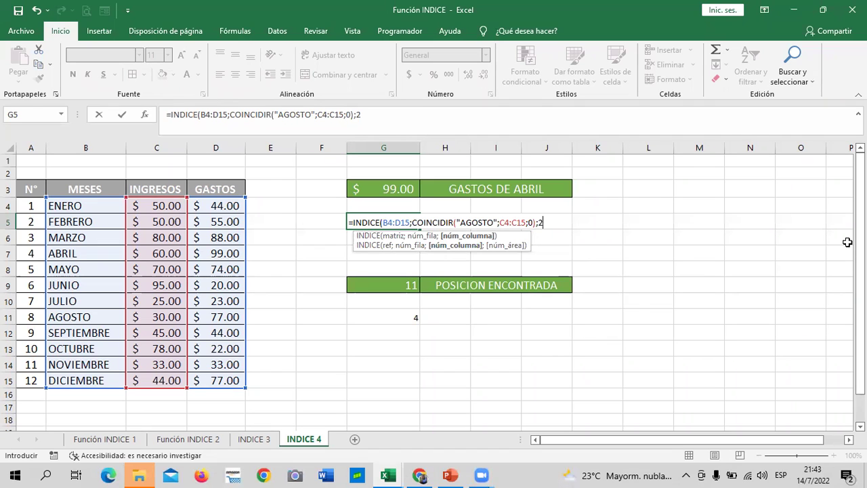
pyautogui.write(')')
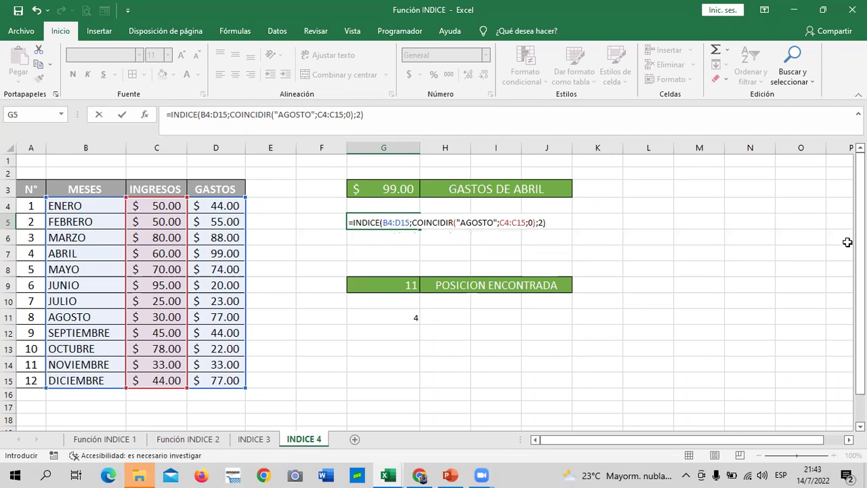
pyautogui.press('Return')
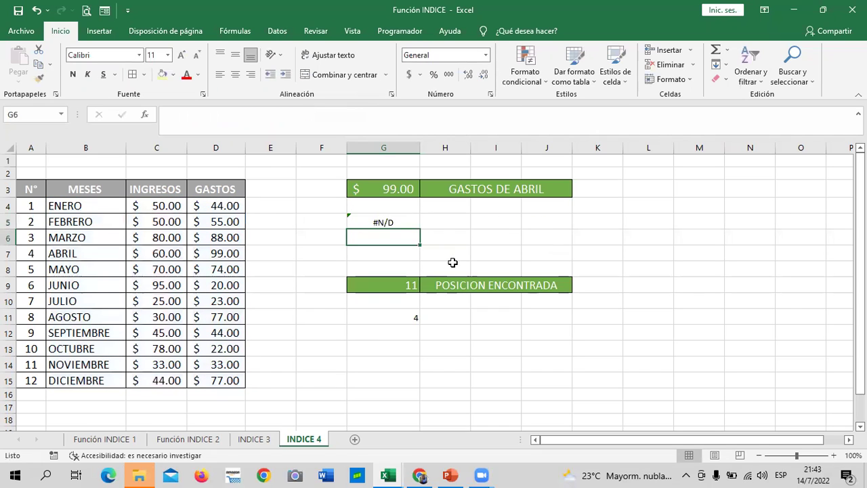
pyautogui.click(393, 218)
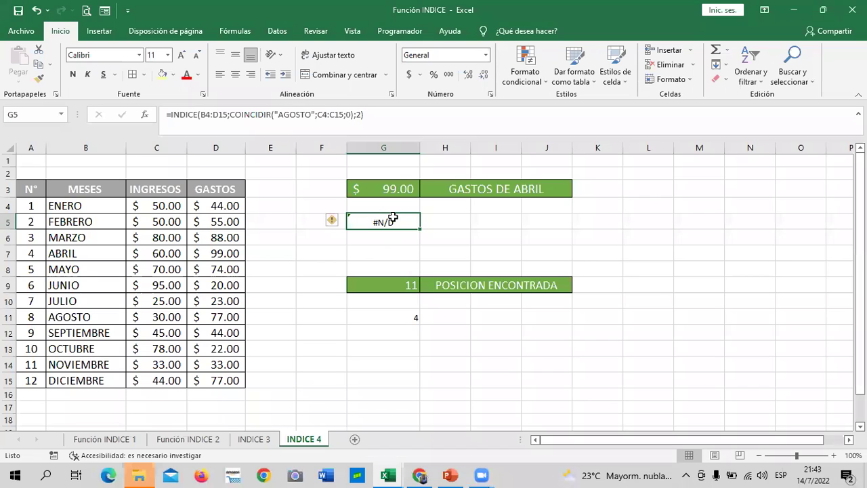
pyautogui.click(390, 189)
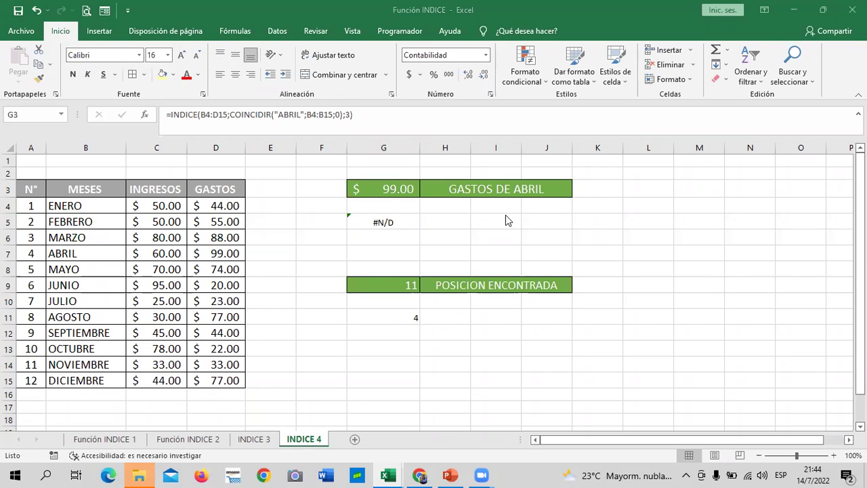
pyautogui.click(388, 186)
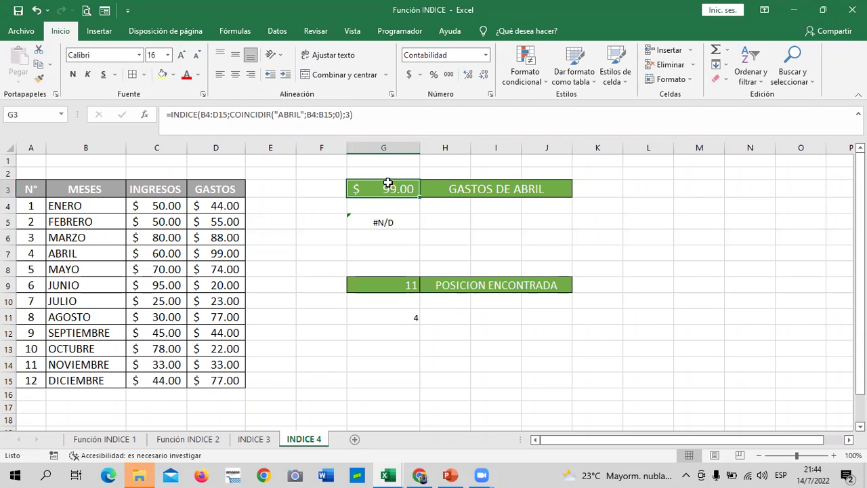
pyautogui.click(375, 223)
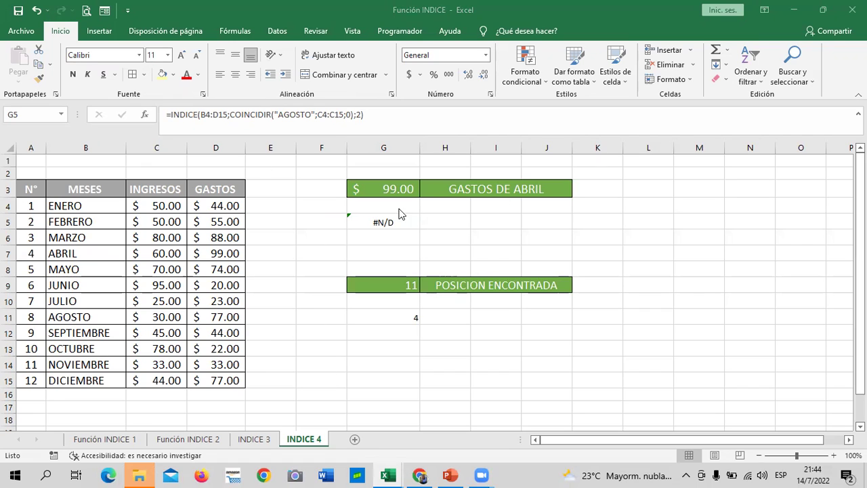
pyautogui.click(388, 229)
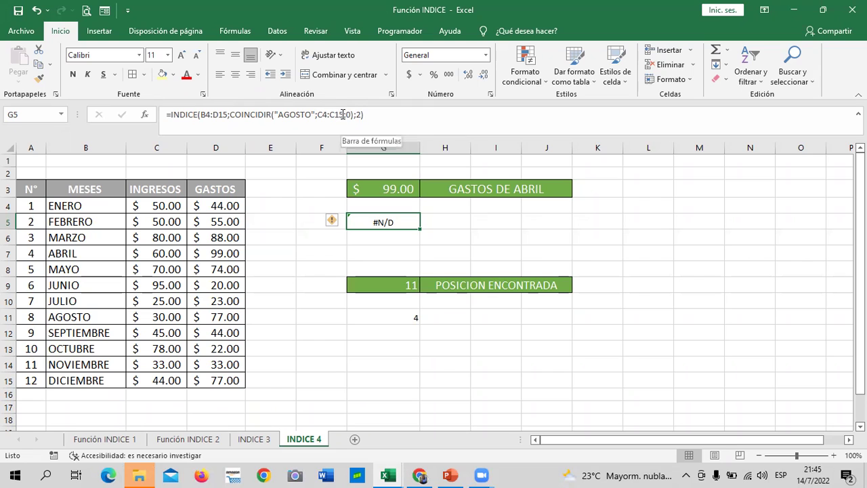
# Replace C4:C15 with the month range B4:B15 in G5's COINCIDIR lookup
pyautogui.click(343, 114)
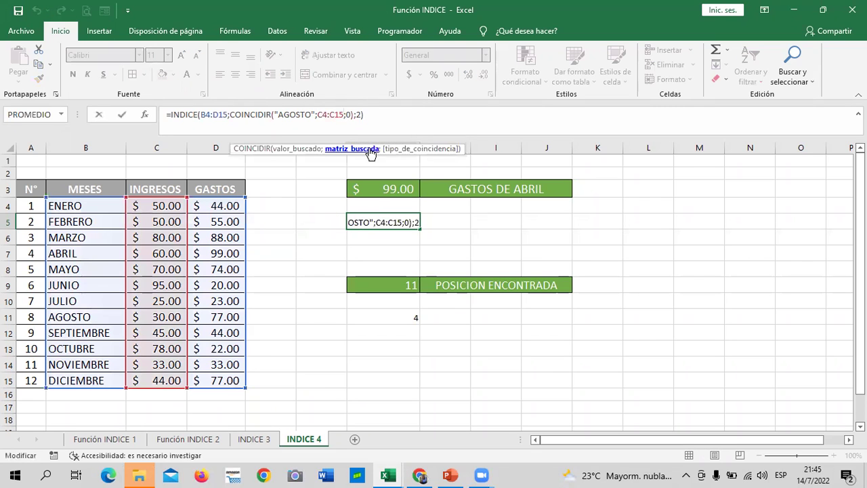
pyautogui.press('BackSpace')
pyautogui.press('BackSpace')
pyautogui.press('BackSpace')
pyautogui.press('BackSpace')
pyautogui.press('BackSpace')
pyautogui.press('BackSpace')
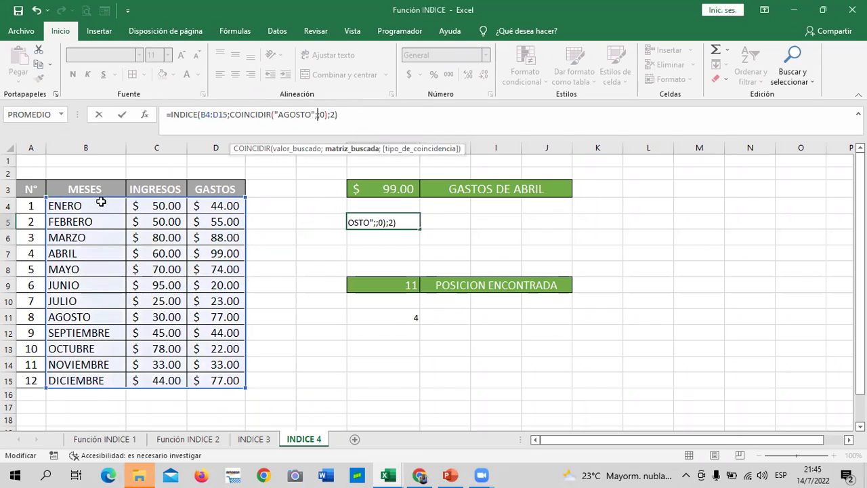
pyautogui.moveTo(98, 207); pyautogui.dragTo(87, 381)
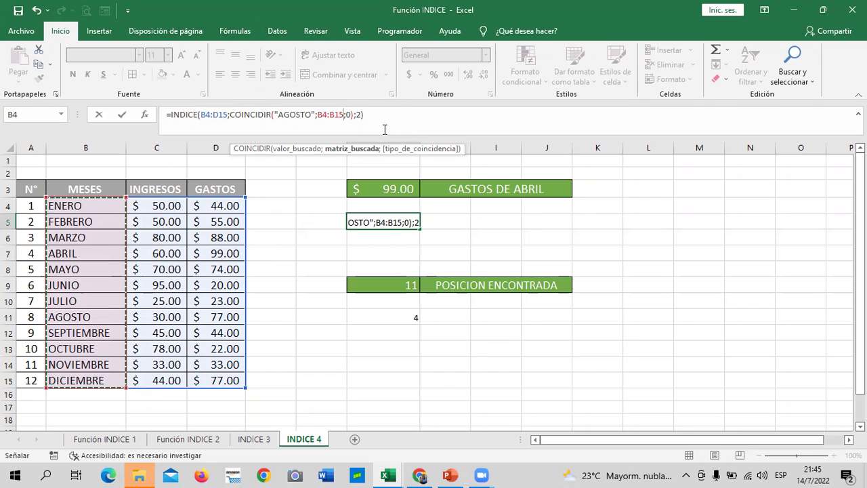
pyautogui.click(384, 119)
# Confirm the G5 formula, then merge H5:J5 and label it 'INGRESOS DEL MES DE AGOSTO'
pyautogui.press('Return')
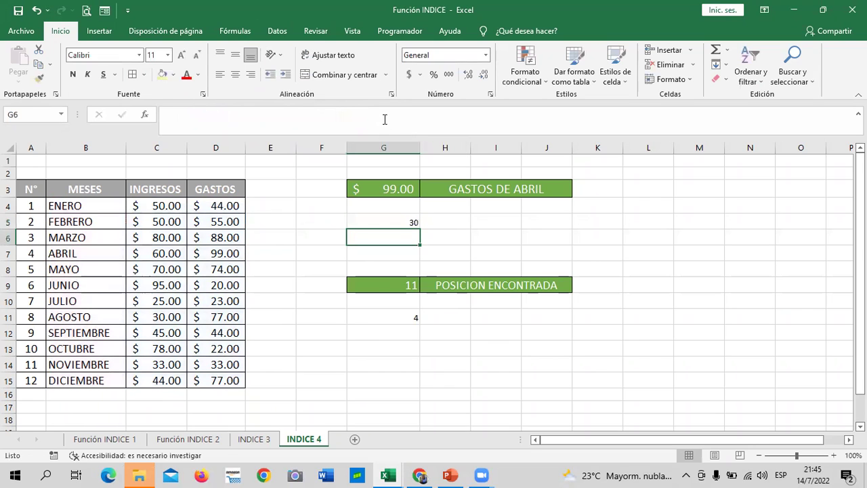
pyautogui.click(404, 220)
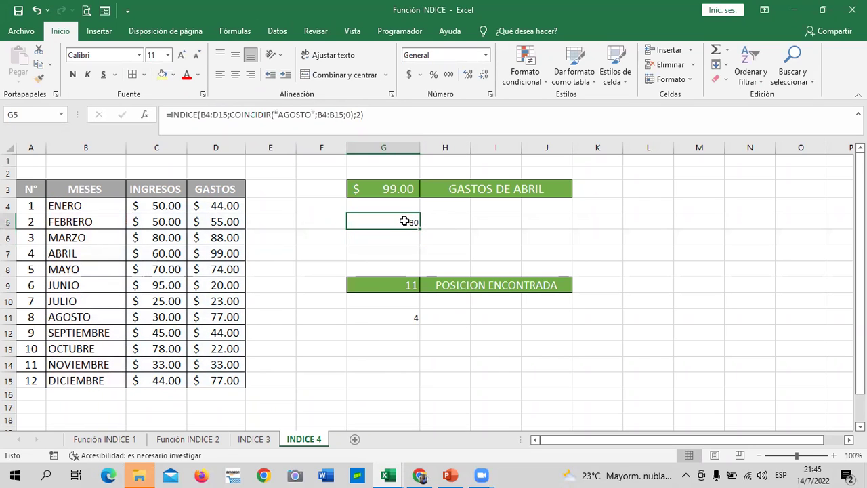
pyautogui.moveTo(447, 221); pyautogui.dragTo(565, 217)
pyautogui.click(342, 75)
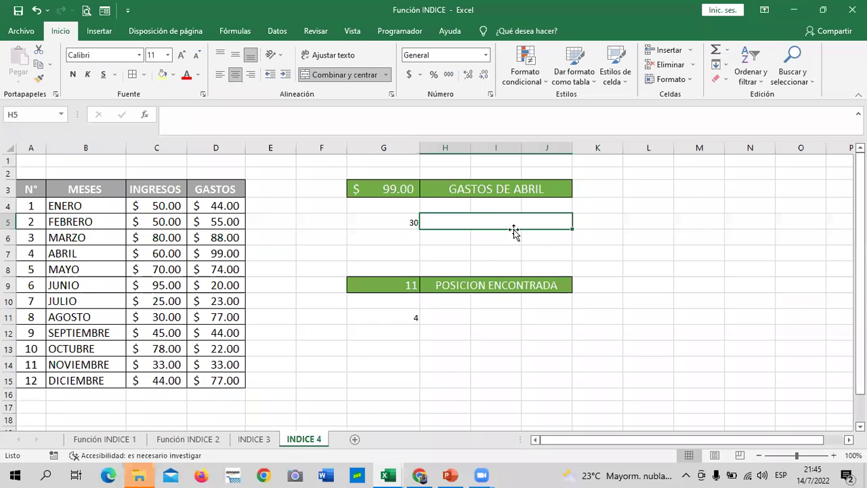
pyautogui.write('INGRESOS DEL MES DE AGOSTO')
pyautogui.press('Return')
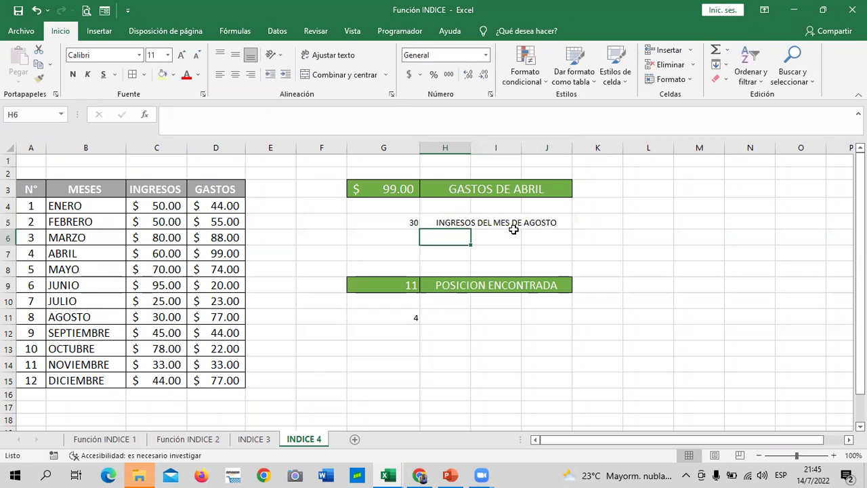
# Apply the green 60% - Énfasis6 cell style to G5:J5 with 12-point text
pyautogui.click(414, 222)
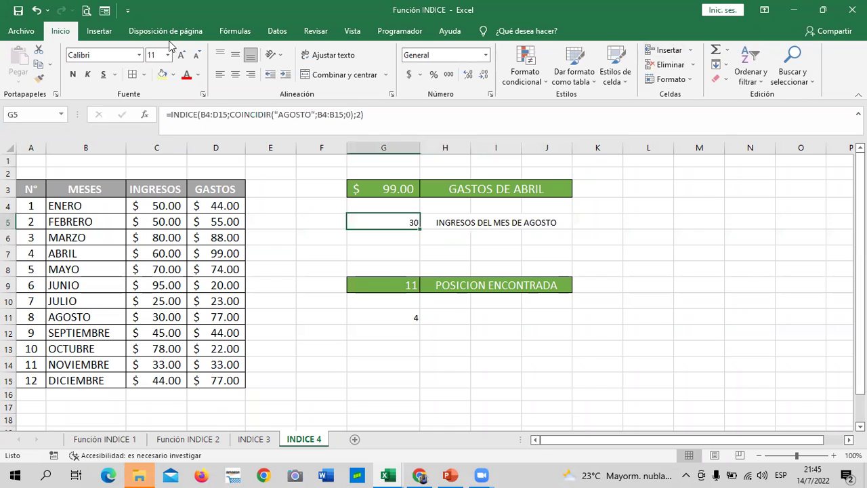
pyautogui.click(596, 268)
pyautogui.moveTo(373, 223); pyautogui.dragTo(547, 223)
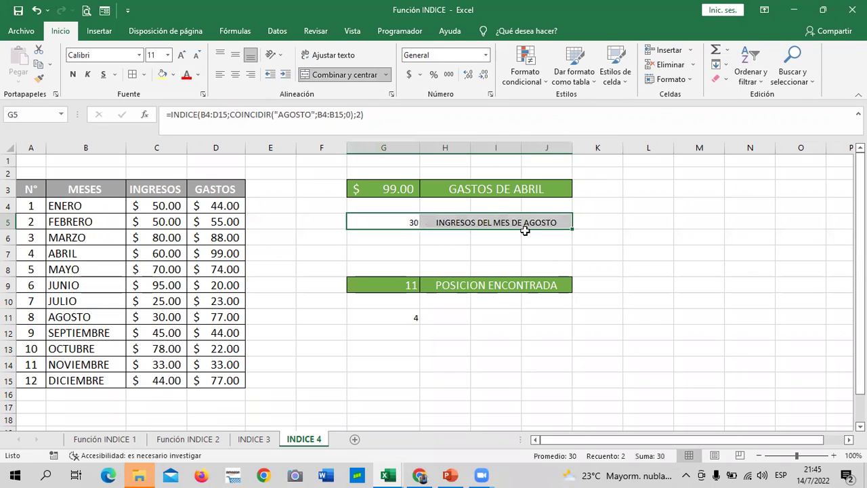
pyautogui.click(615, 76)
pyautogui.click(822, 281)
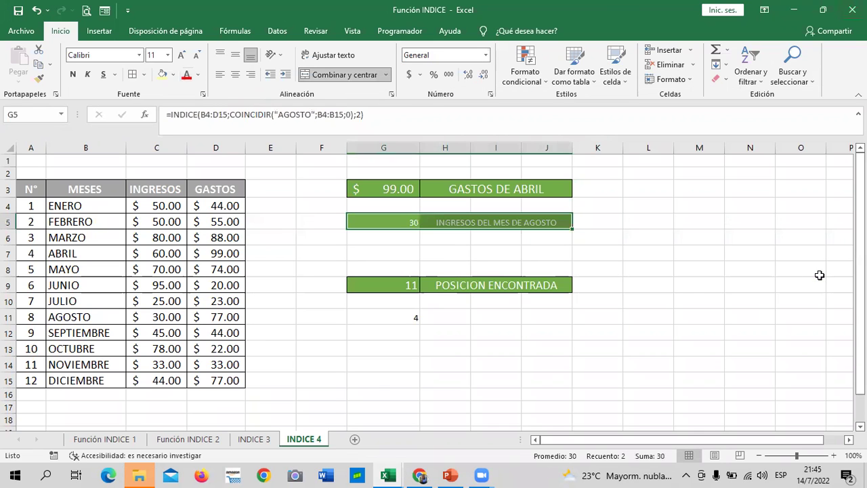
pyautogui.click(181, 54)
pyautogui.click(181, 54)
pyautogui.click(182, 55)
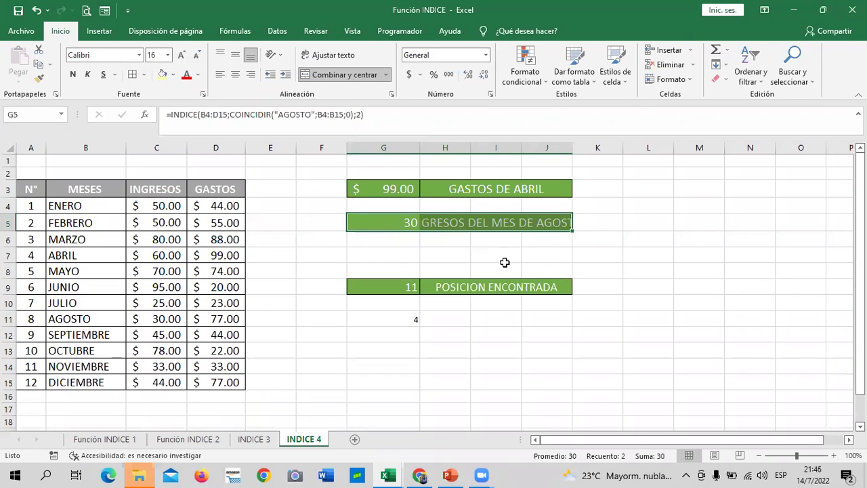
pyautogui.click(196, 55)
pyautogui.click(197, 56)
# Give G5 the Contabilidad number format so it displays $ 30.00
pyautogui.click(369, 223)
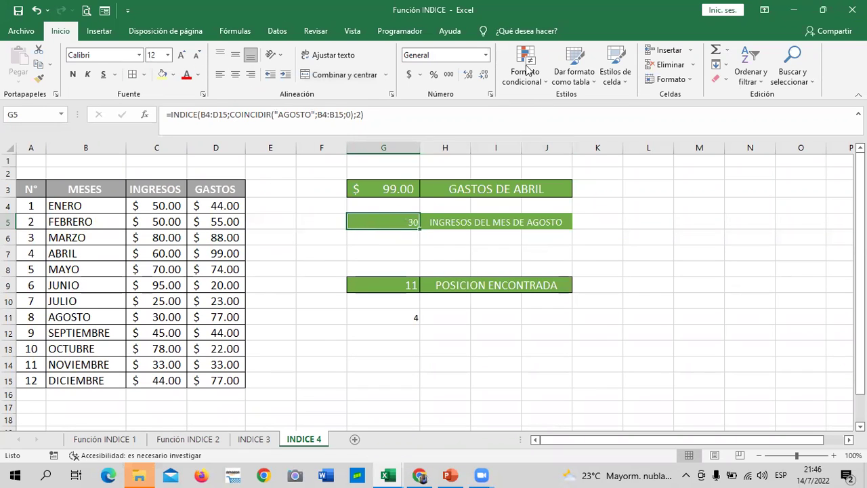
pyautogui.click(408, 75)
pyautogui.click(677, 296)
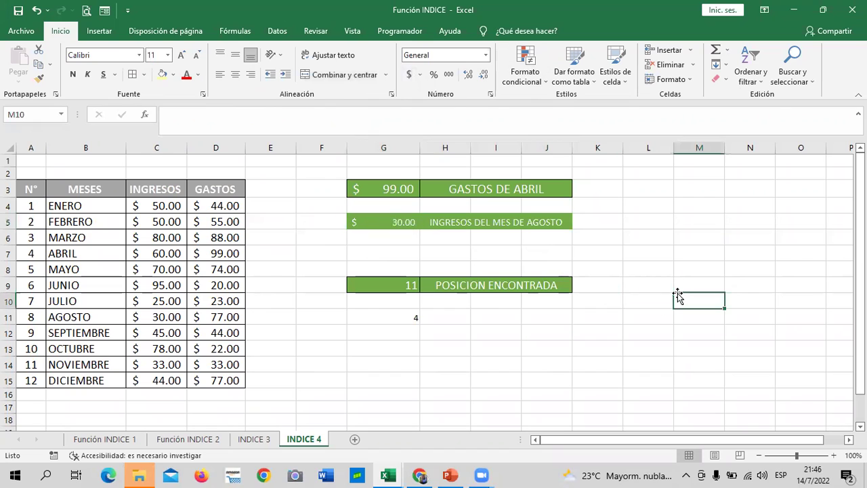
pyautogui.click(383, 221)
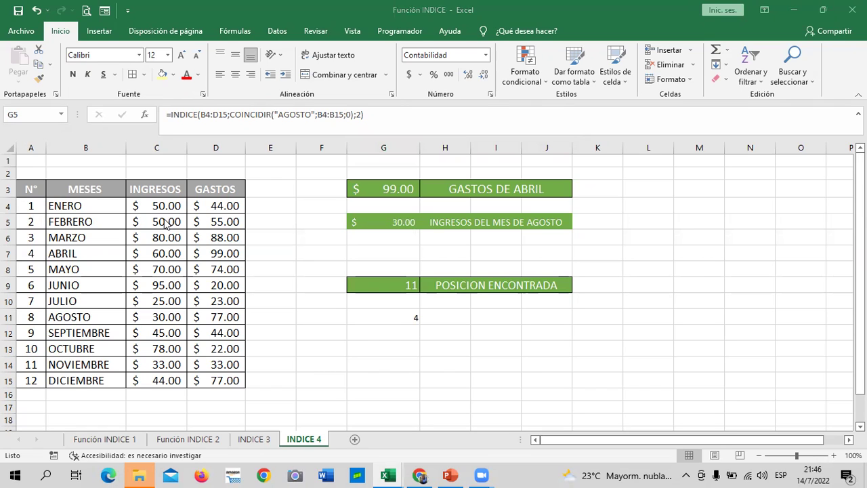
pyautogui.click(381, 222)
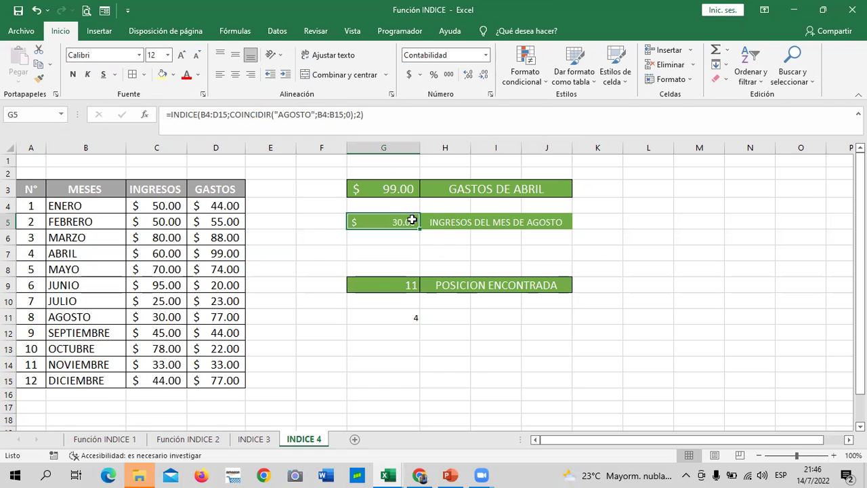
pyautogui.click(398, 119)
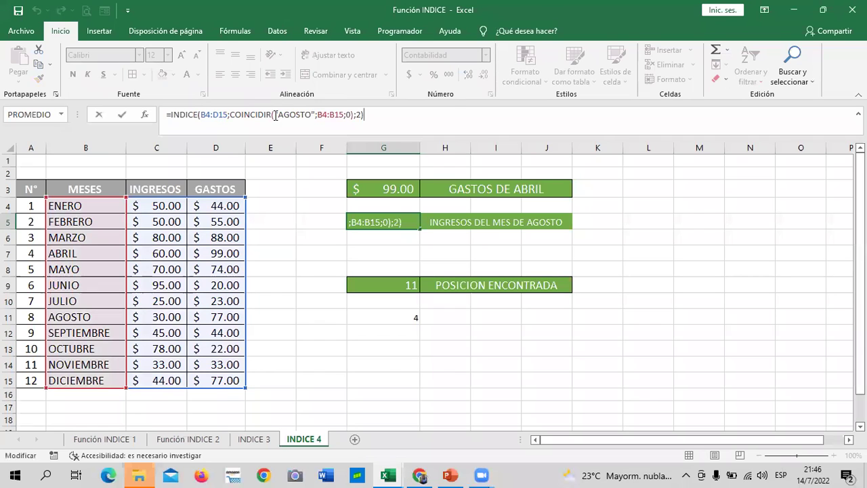
pyautogui.press('Return')
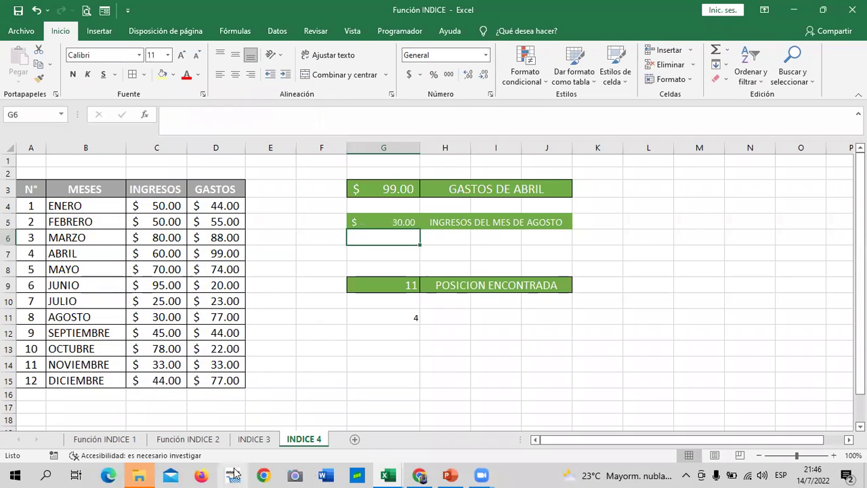
# Add borders to G5:J5 and enlarge its text to 14 point
pyautogui.click(447, 333)
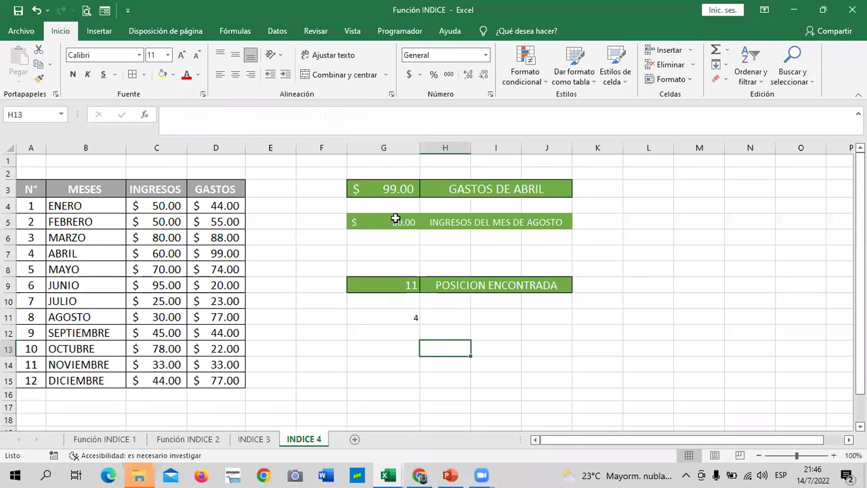
pyautogui.click(395, 218)
pyautogui.click(480, 253)
pyautogui.moveTo(370, 219); pyautogui.dragTo(528, 222)
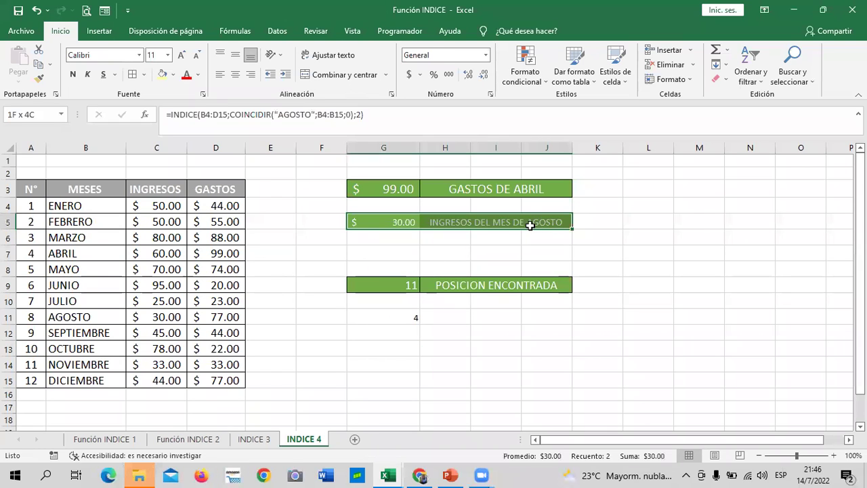
pyautogui.click(132, 74)
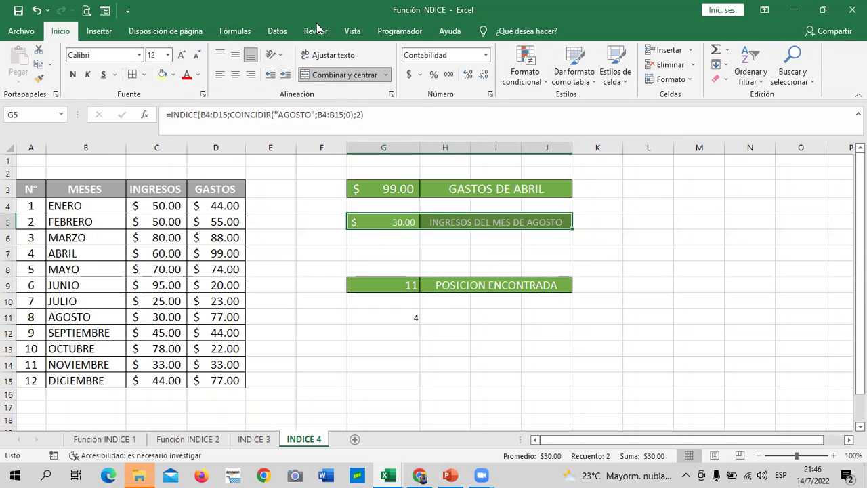
pyautogui.click(180, 55)
# Merge and centre the August income label across H5:K5, then review the G5 and G11 formulas
pyautogui.click(648, 252)
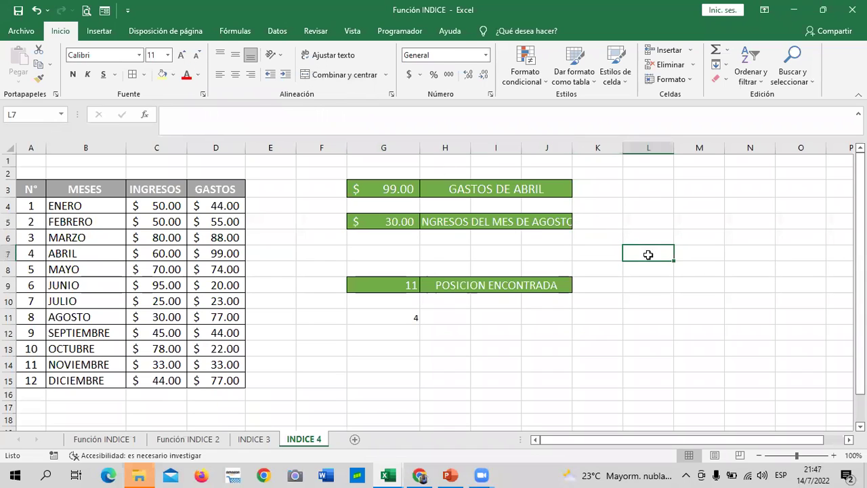
pyautogui.click(519, 220)
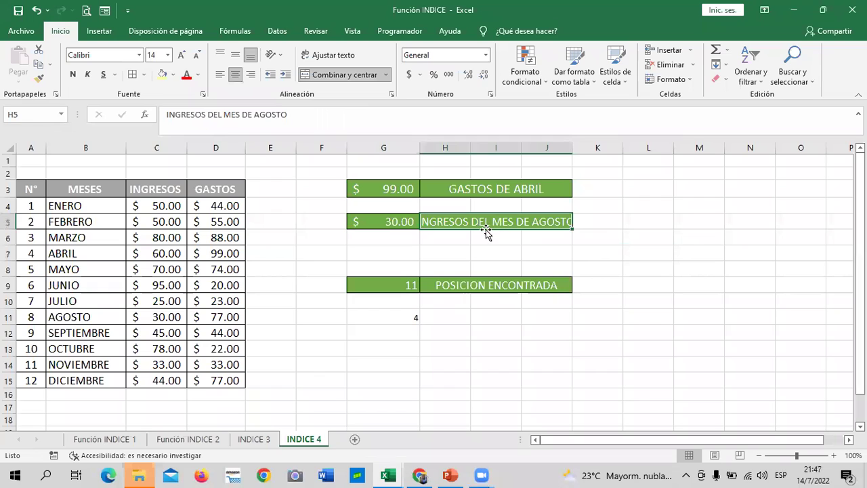
pyautogui.click(673, 257)
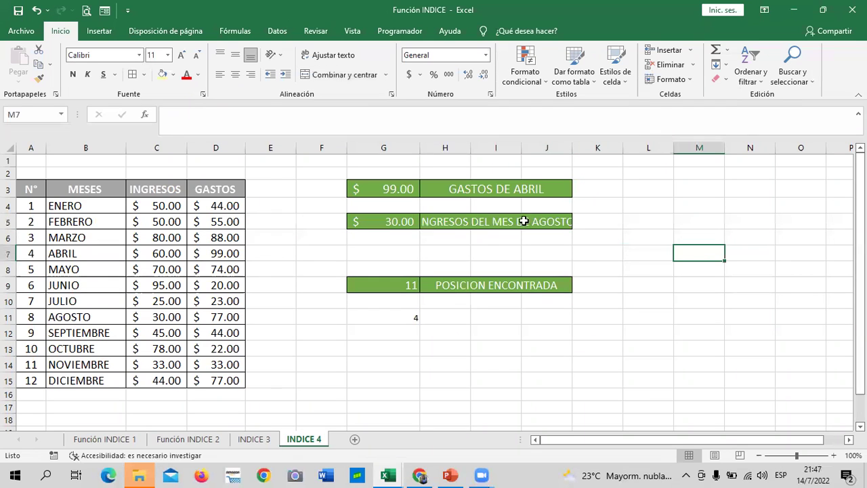
pyautogui.moveTo(522, 221); pyautogui.dragTo(576, 221)
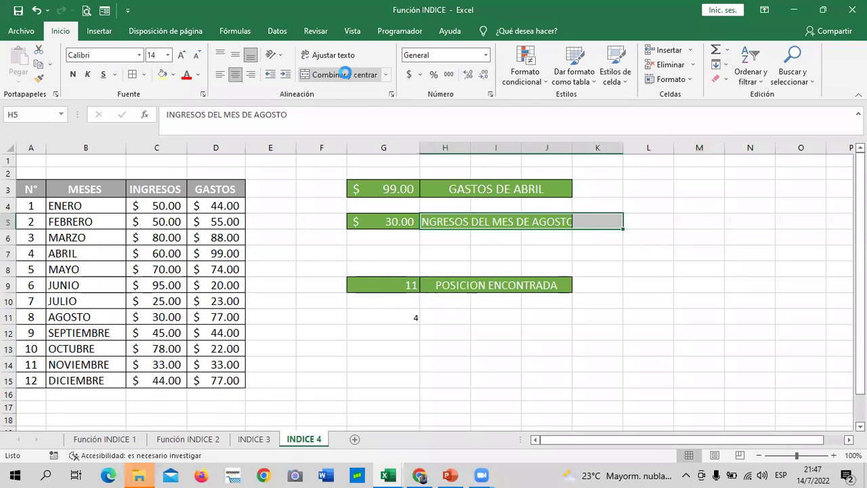
pyautogui.click(344, 74)
pyautogui.click(646, 297)
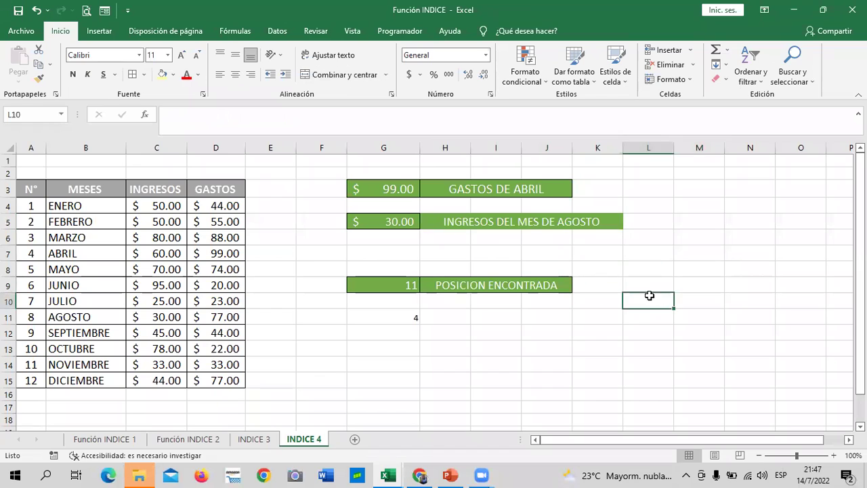
pyautogui.click(508, 206)
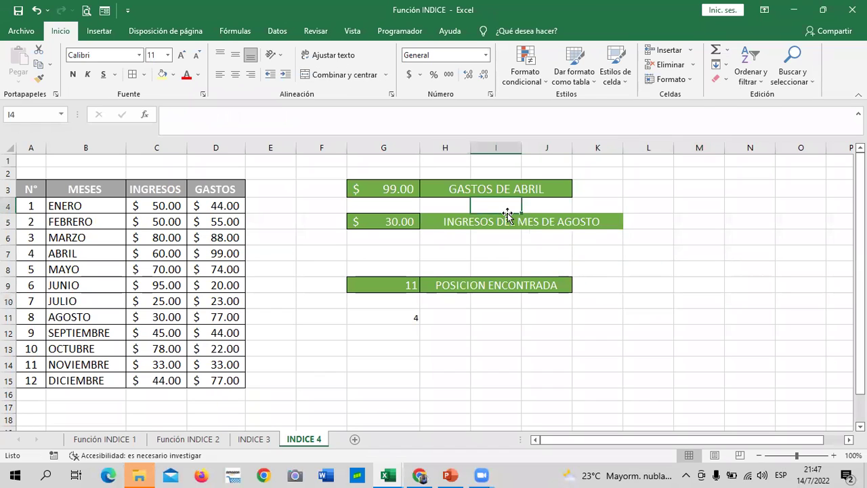
pyautogui.click(394, 220)
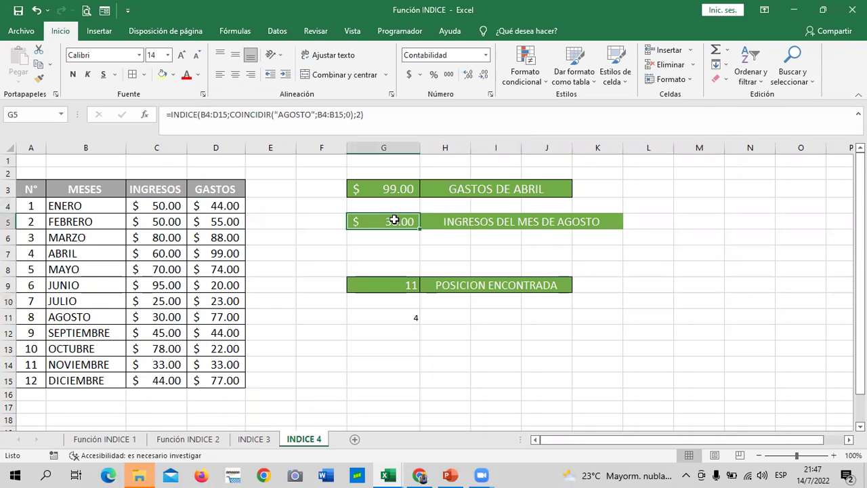
pyautogui.click(403, 316)
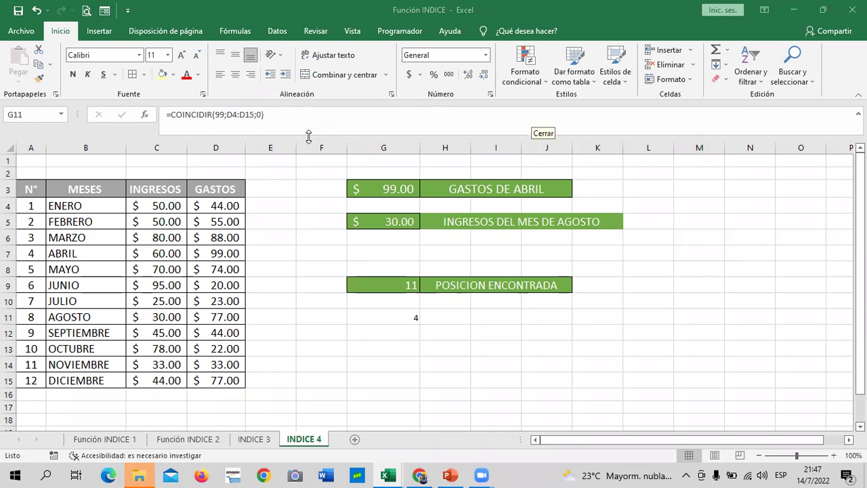
pyautogui.click(406, 315)
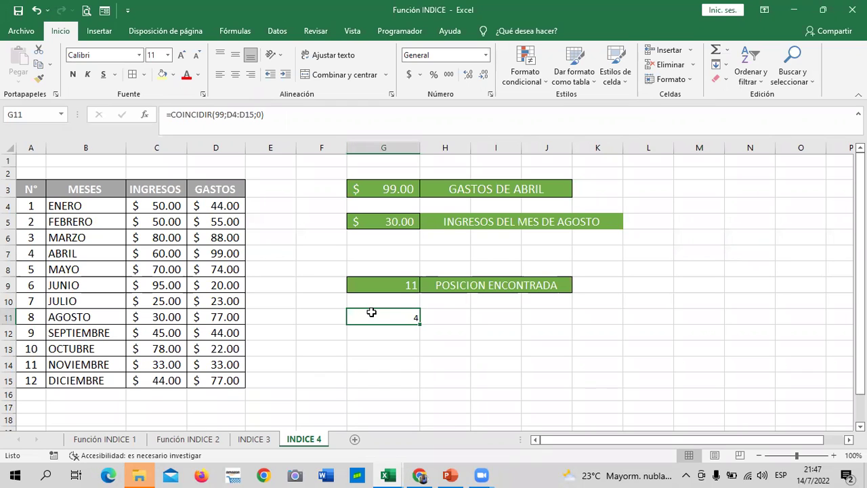
pyautogui.click(387, 224)
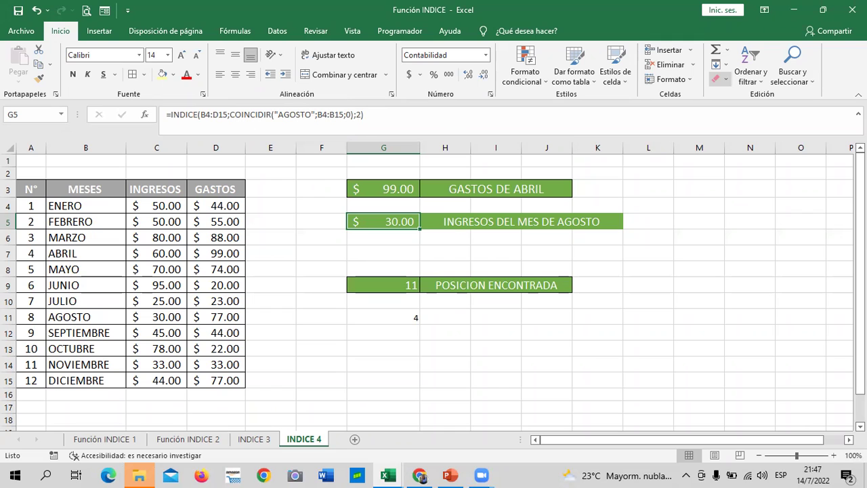
pyautogui.click(359, 116)
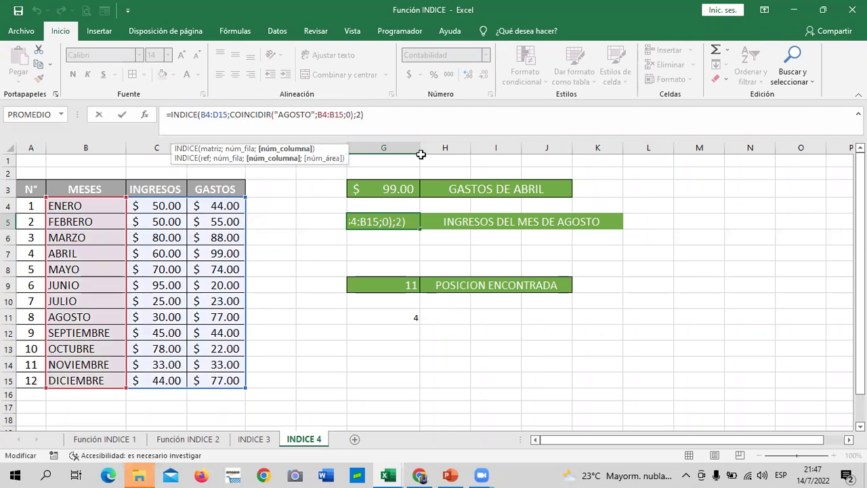
pyautogui.press('BackSpace')
pyautogui.write('3')
pyautogui.press('Return')
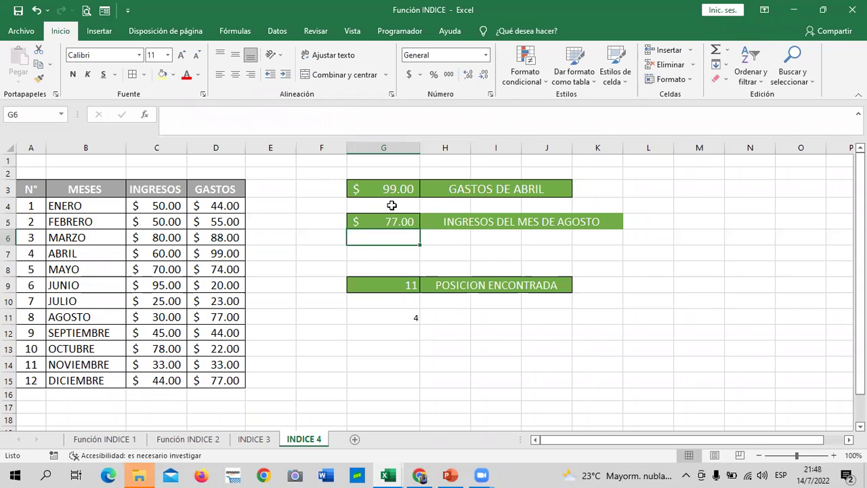
pyautogui.click(382, 225)
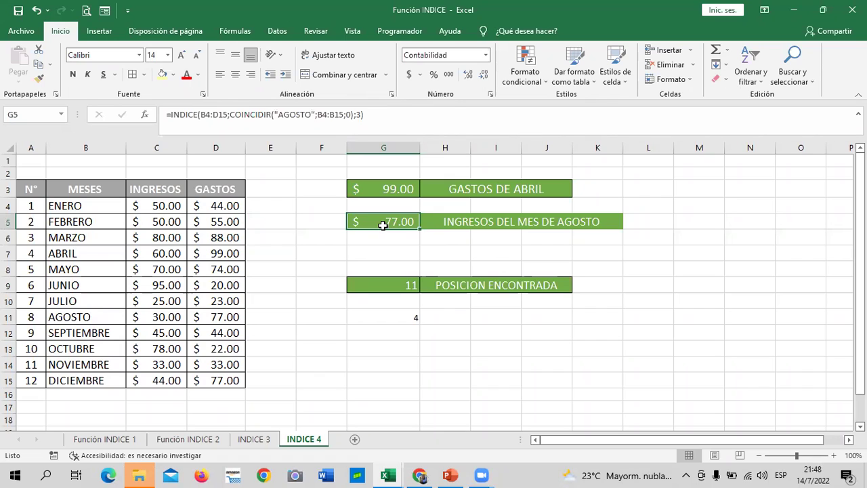
pyautogui.click(217, 316)
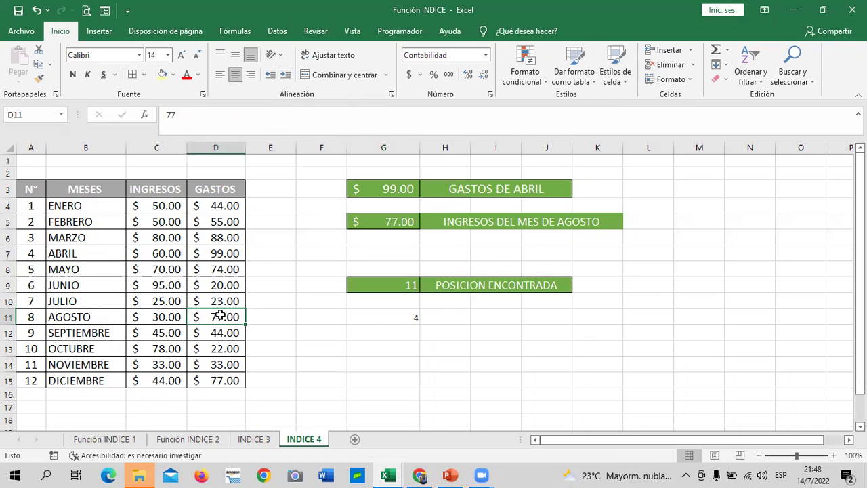
pyautogui.click(385, 221)
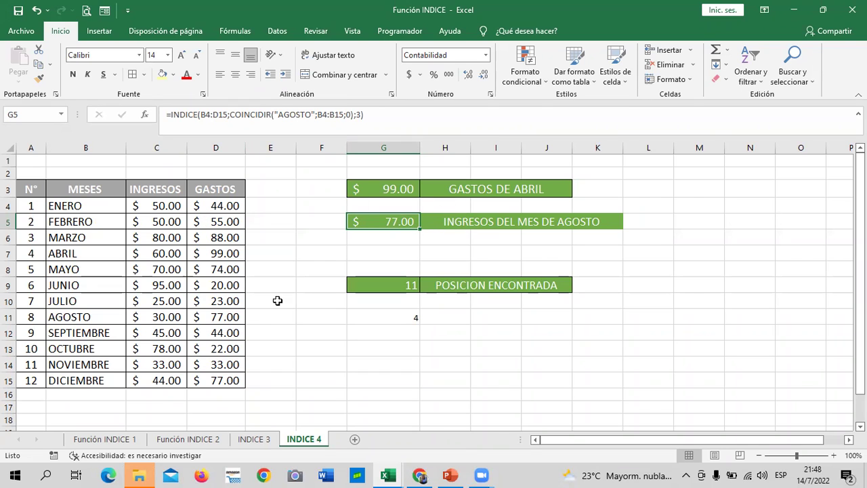
pyautogui.click(214, 315)
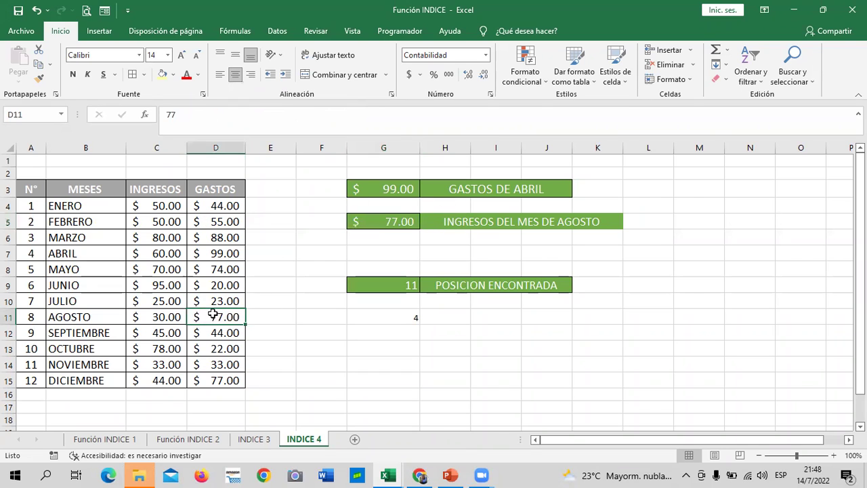
pyautogui.click(398, 220)
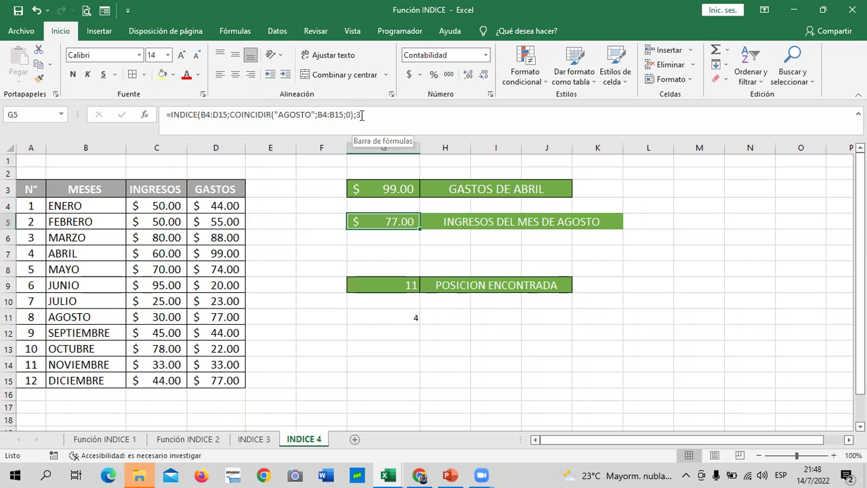
pyautogui.click(362, 115)
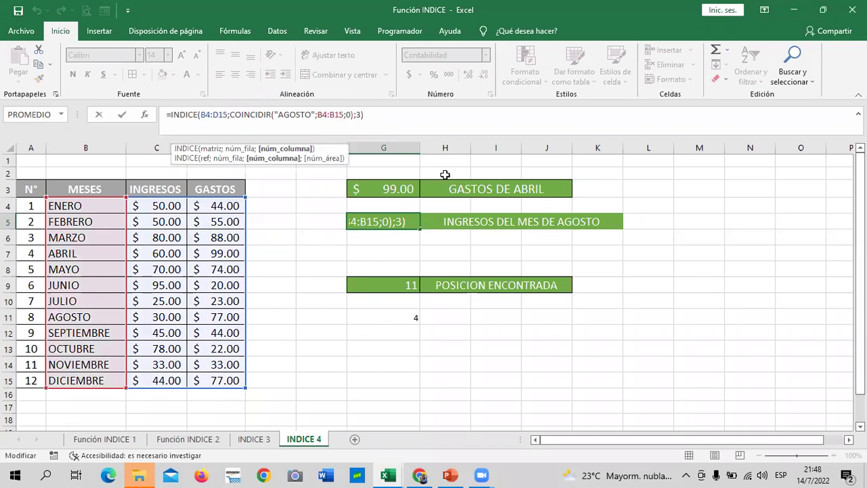
pyautogui.press('BackSpace')
pyautogui.write('2')
pyautogui.press('Right')
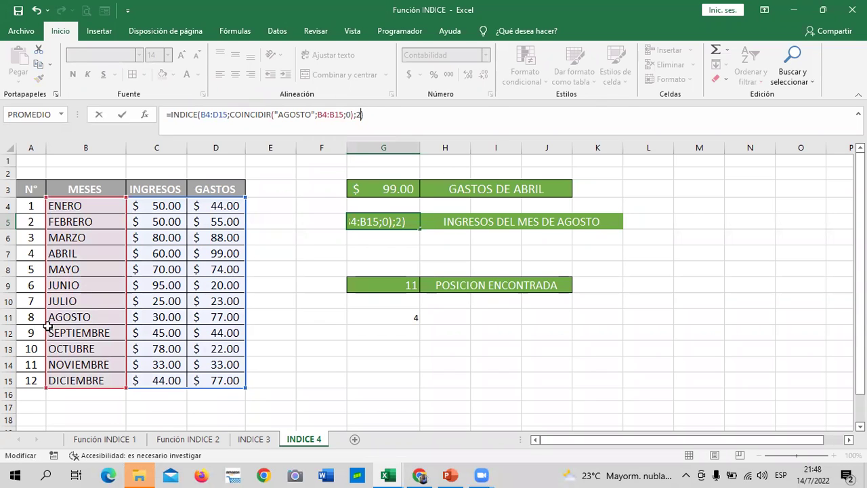
pyautogui.press('Return')
pyautogui.click(154, 315)
pyautogui.click(225, 316)
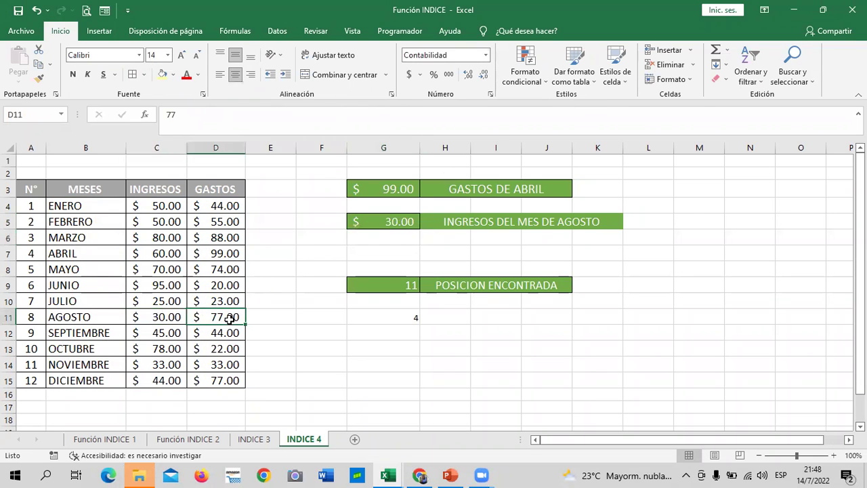
pyautogui.click(170, 317)
pyautogui.click(217, 317)
pyautogui.click(156, 316)
pyautogui.click(10, 317)
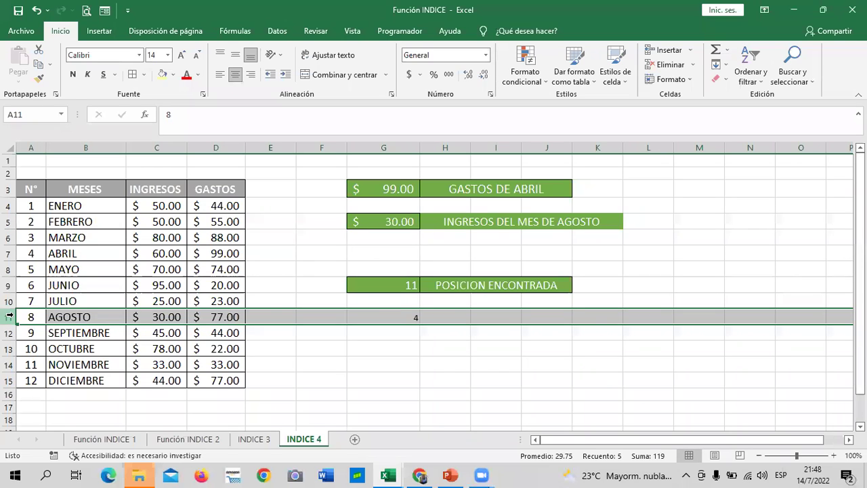
pyautogui.click(349, 360)
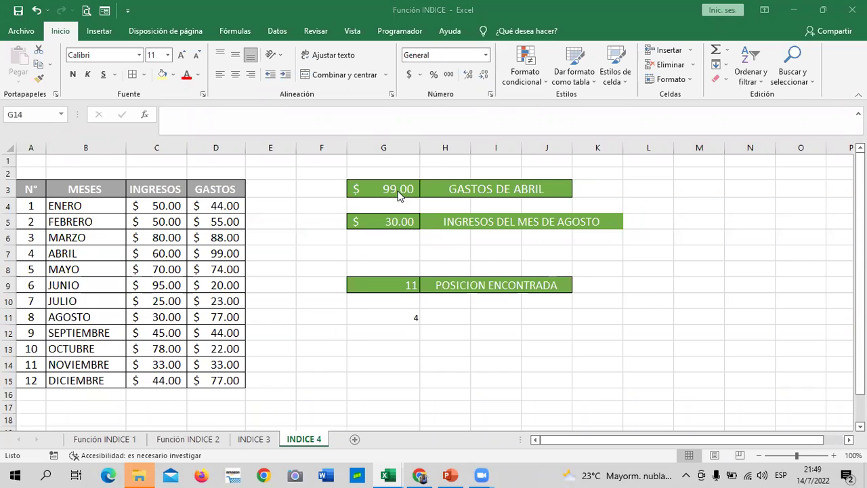
pyautogui.click(397, 218)
pyautogui.click(465, 222)
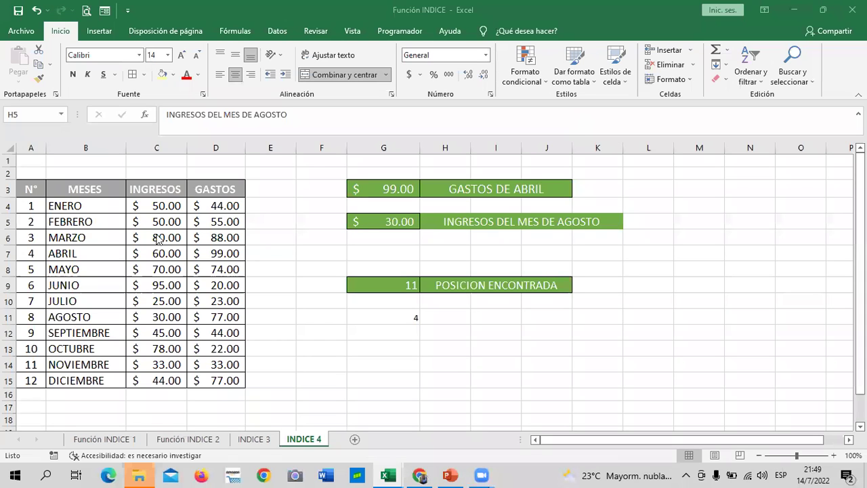
pyautogui.click(263, 440)
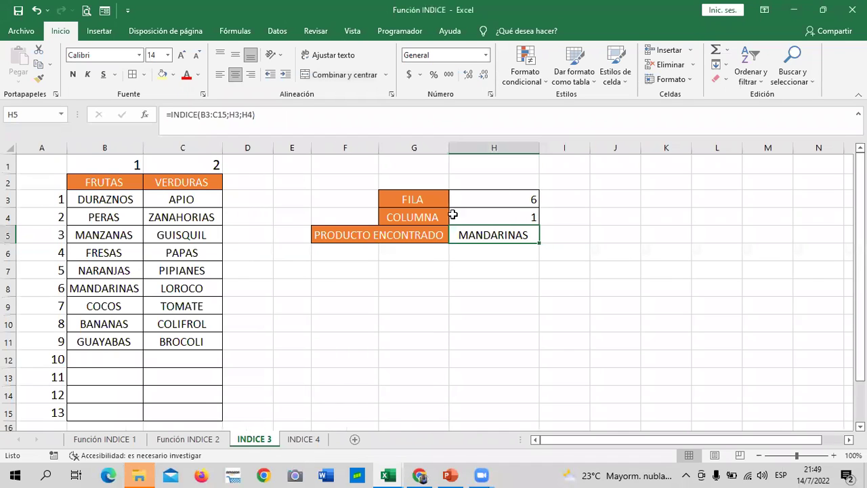
pyautogui.click(304, 439)
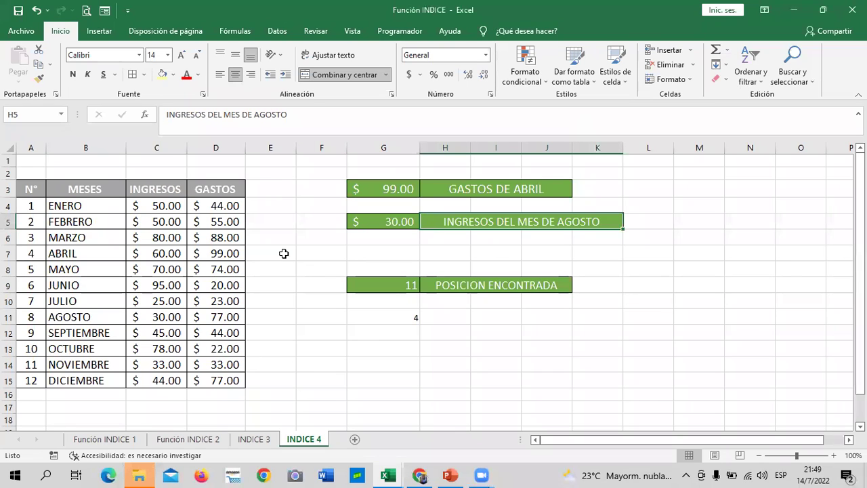
pyautogui.click(406, 221)
pyautogui.click(507, 222)
pyautogui.click(698, 407)
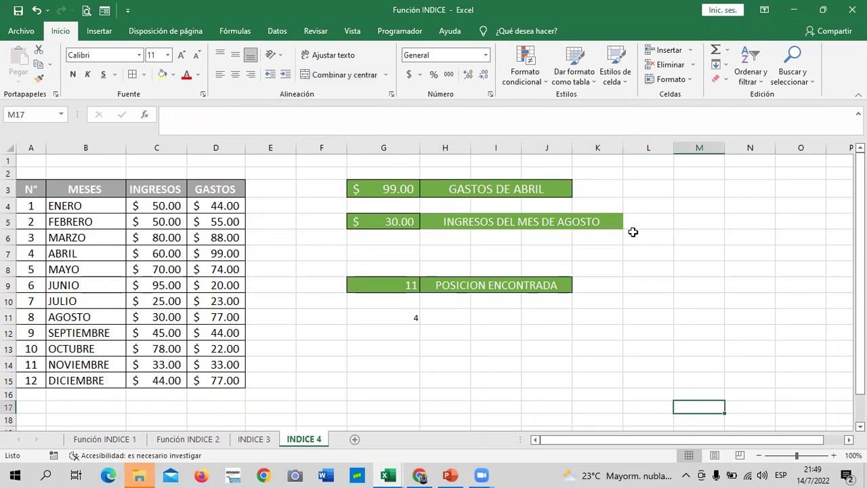
pyautogui.click(512, 222)
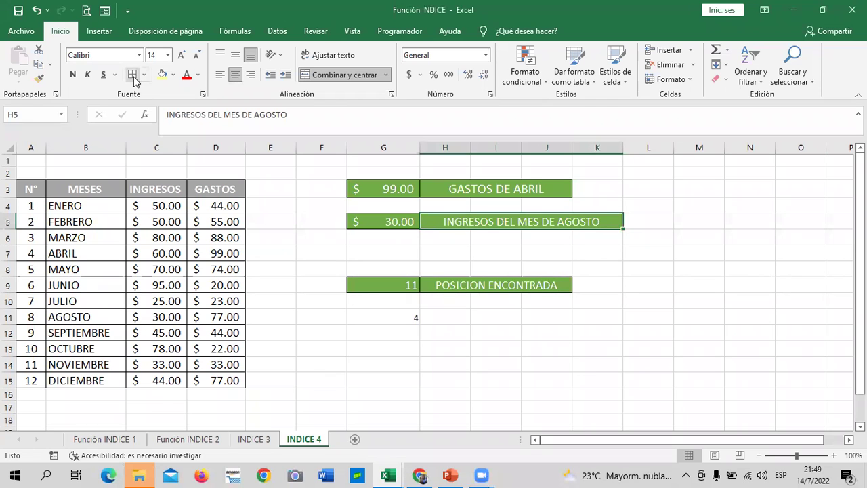
pyautogui.click(630, 334)
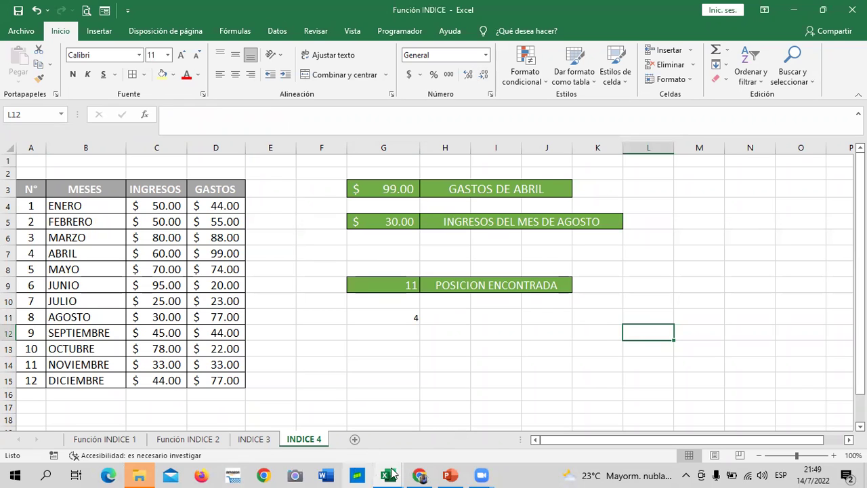
pyautogui.moveTo(419, 475)
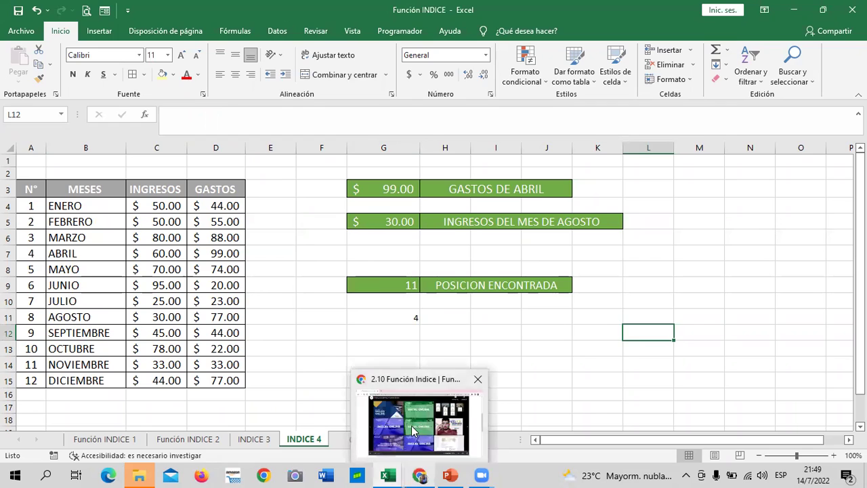
# Switch to the online course and open the 2.8 Laboratorio 3 exercise
pyautogui.click(414, 431)
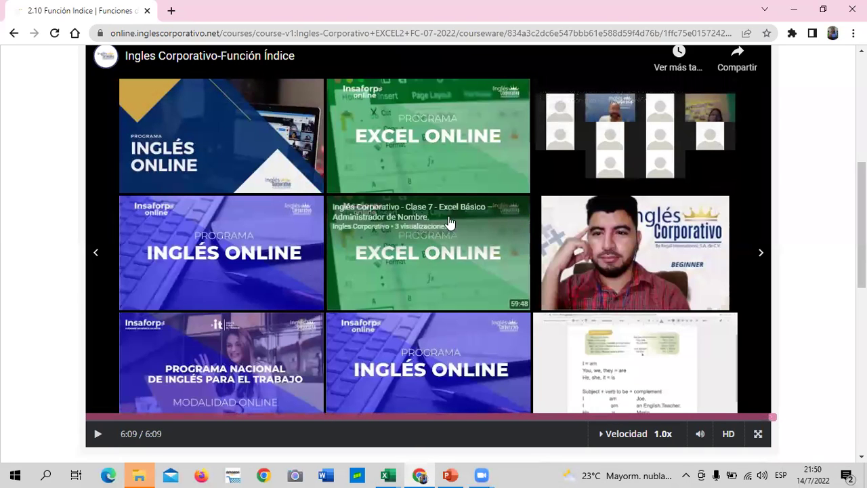
pyautogui.scroll(4, 448, 221)
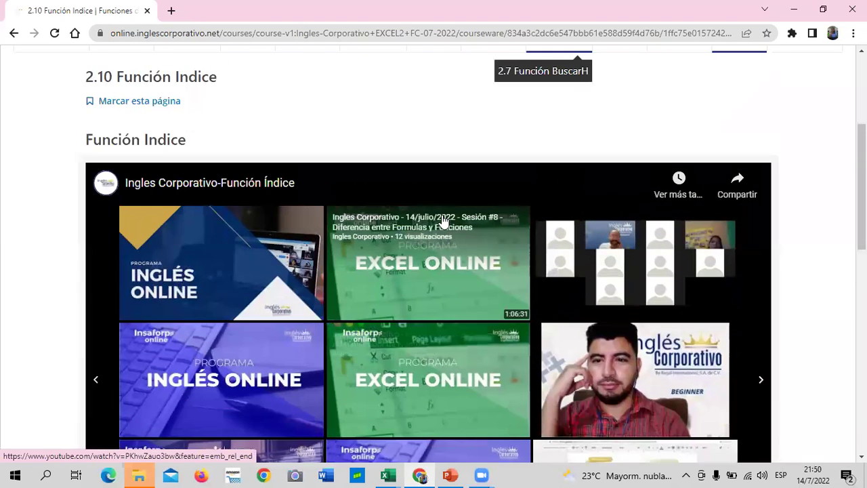
pyautogui.scroll(1, 439, 217)
pyautogui.scroll(2, 438, 217)
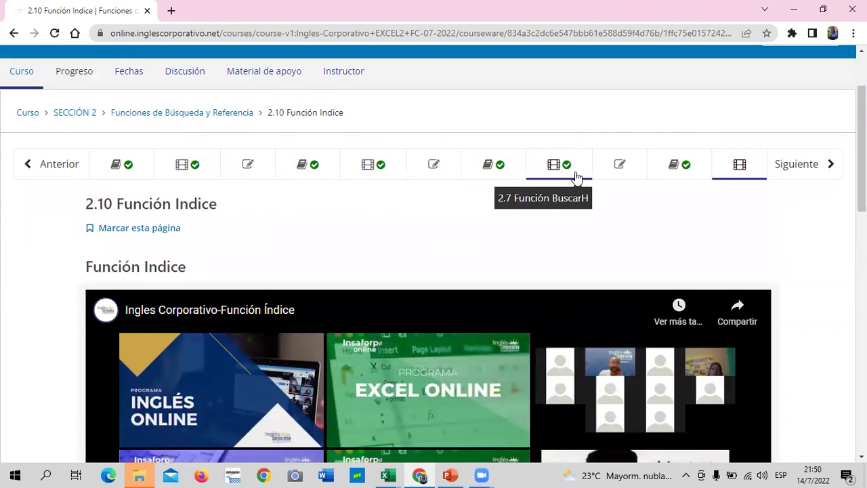
pyautogui.click(633, 168)
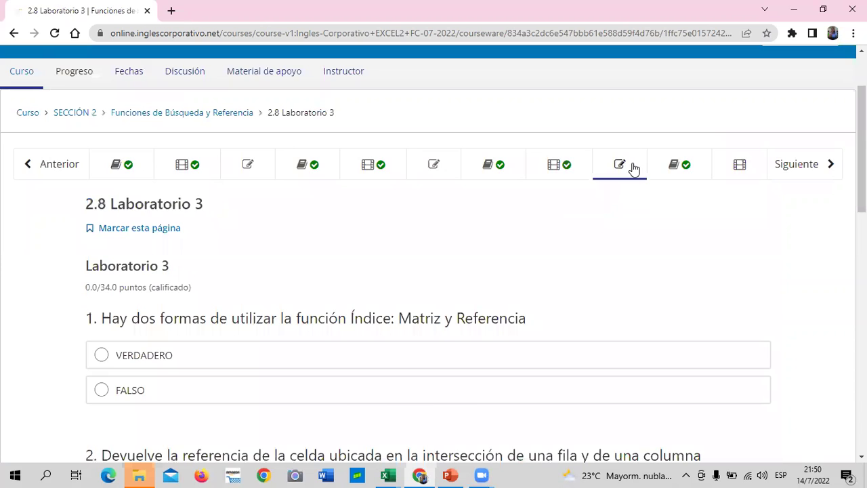
# Advance past lesson 2.9 Objetivo de la lección to lesson 2.10 Función Indice
pyautogui.scroll(-3, 402, 321)
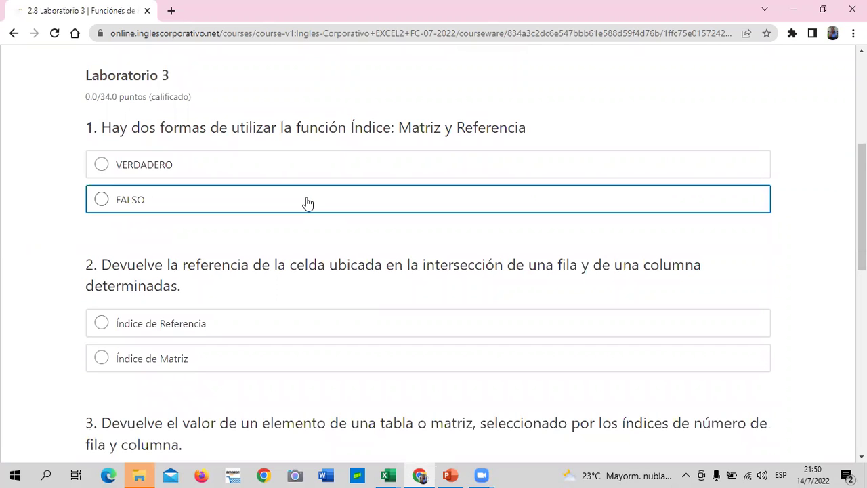
pyautogui.scroll(-2, 310, 205)
pyautogui.scroll(-3, 306, 202)
pyautogui.scroll(-3, 306, 201)
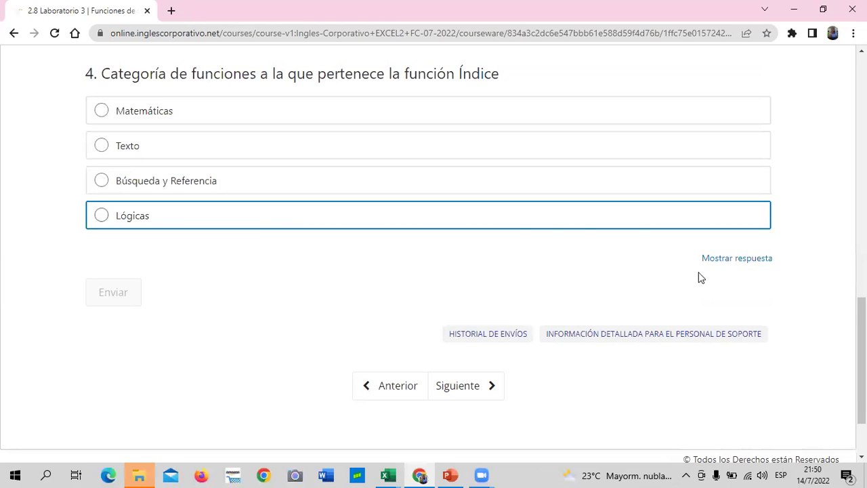
pyautogui.scroll(10, 728, 311)
pyautogui.click(798, 264)
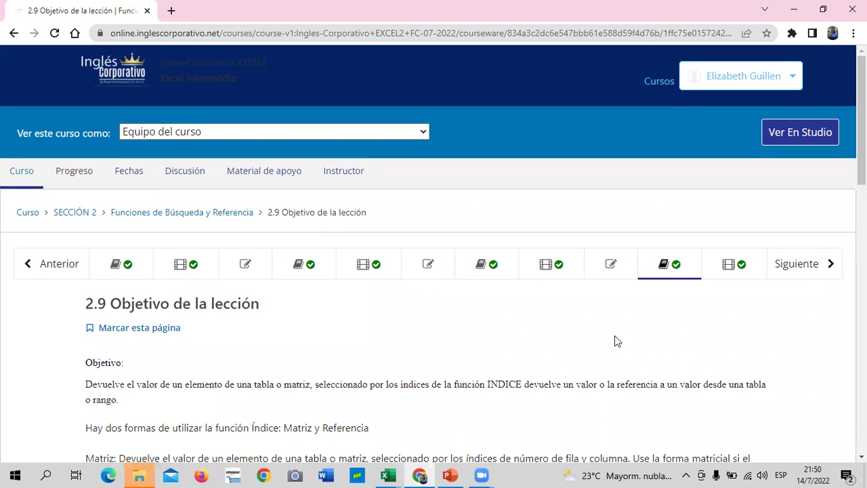
pyautogui.click(801, 266)
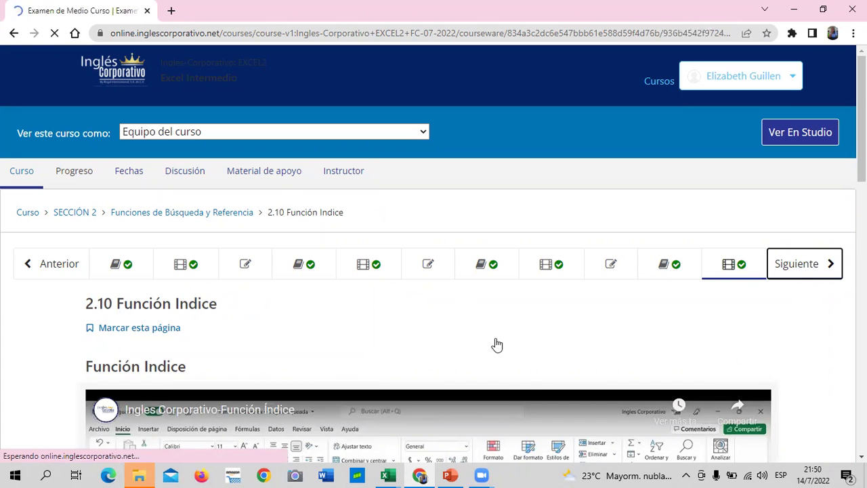
# Scroll through every Examen de Medio Curso question and back up to question 1
pyautogui.scroll(-3, 493, 325)
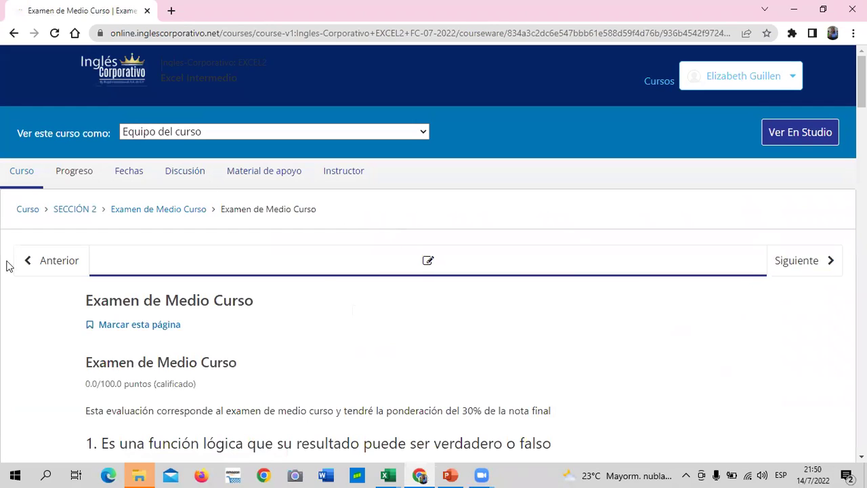
pyautogui.scroll(-1, 344, 235)
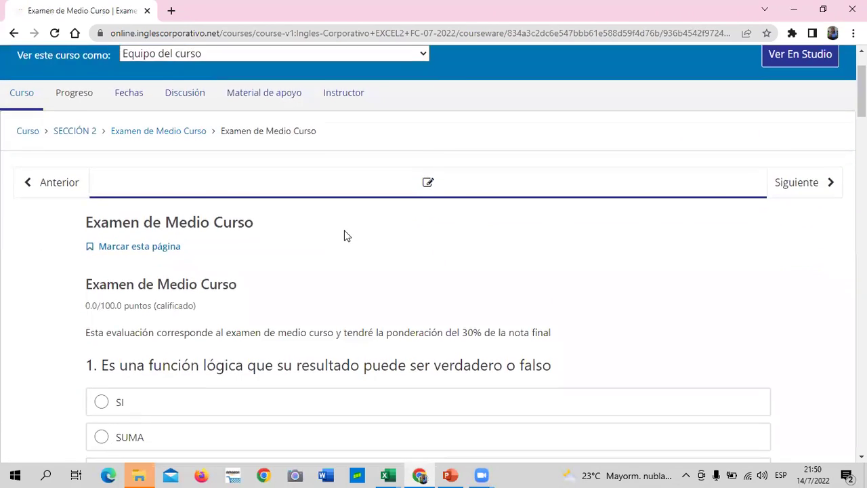
pyautogui.scroll(-1, 203, 271)
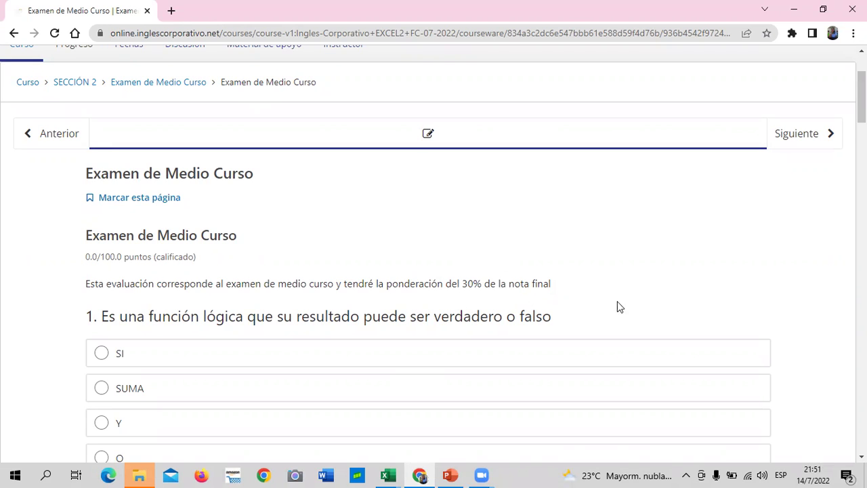
pyautogui.scroll(-4, 293, 265)
pyautogui.scroll(-7, 293, 258)
pyautogui.scroll(-10, 294, 250)
pyautogui.scroll(-12, 293, 244)
pyautogui.scroll(-6, 293, 240)
pyautogui.scroll(4, 294, 240)
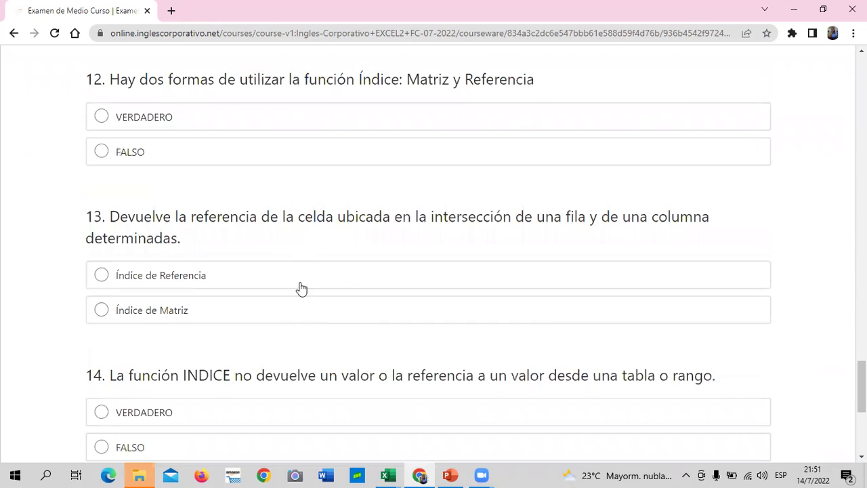
pyautogui.scroll(4, 453, 271)
pyautogui.scroll(5, 474, 279)
pyautogui.scroll(7, 480, 271)
pyautogui.scroll(4, 480, 271)
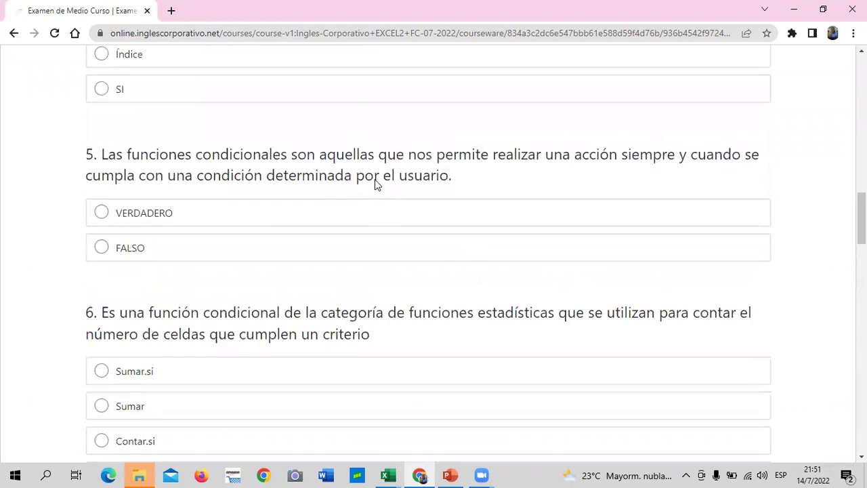
pyautogui.scroll(2, 376, 184)
pyautogui.scroll(2, 376, 184)
pyautogui.scroll(4, 376, 184)
pyautogui.scroll(5, 377, 184)
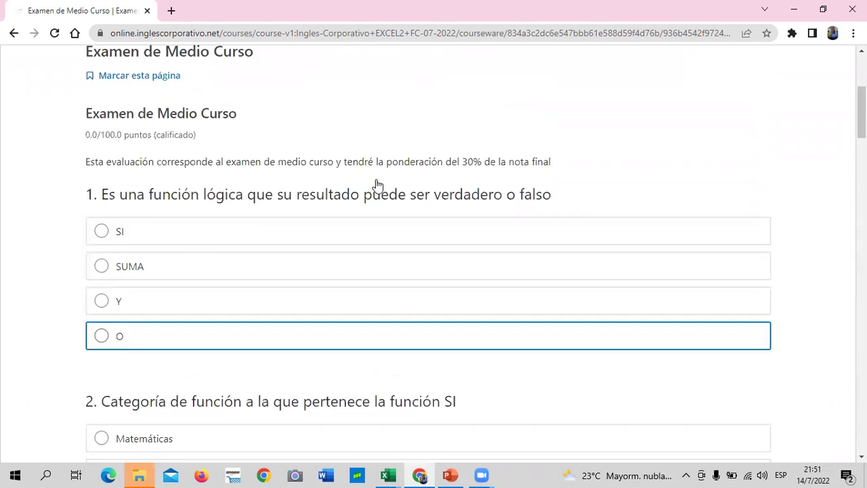
pyautogui.scroll(3, 376, 185)
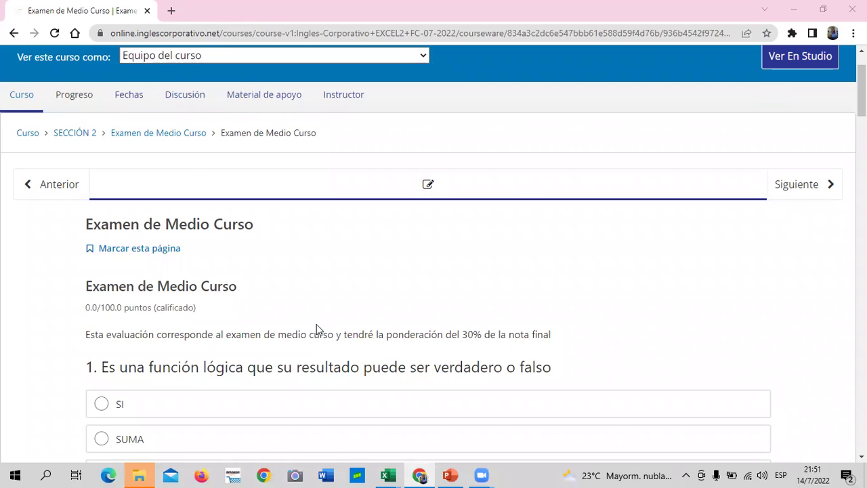
pyautogui.scroll(-2, 318, 306)
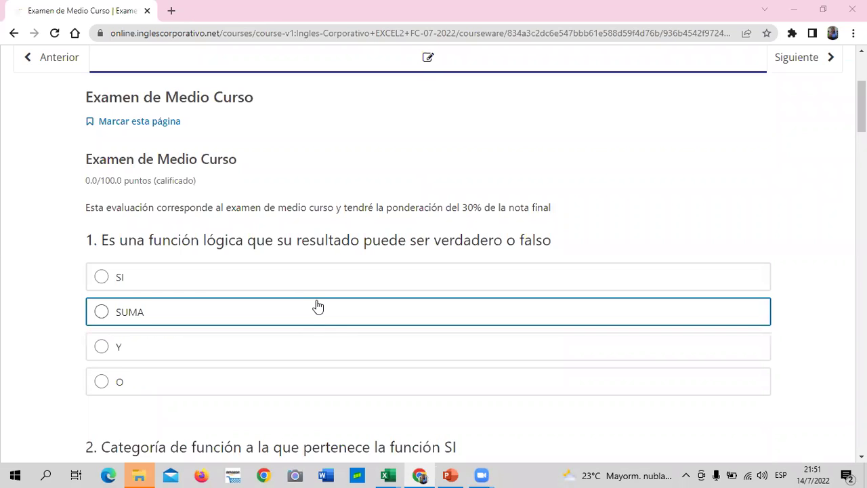
pyautogui.scroll(-1, 488, 153)
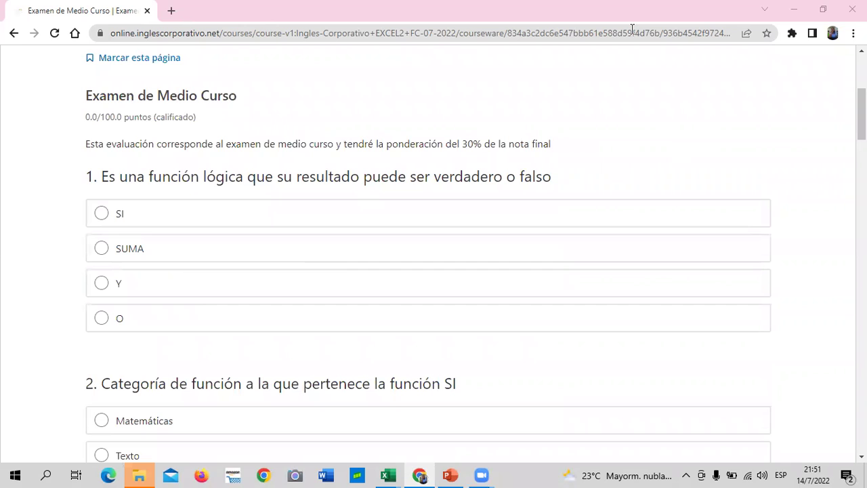
pyautogui.scroll(-1, 596, 237)
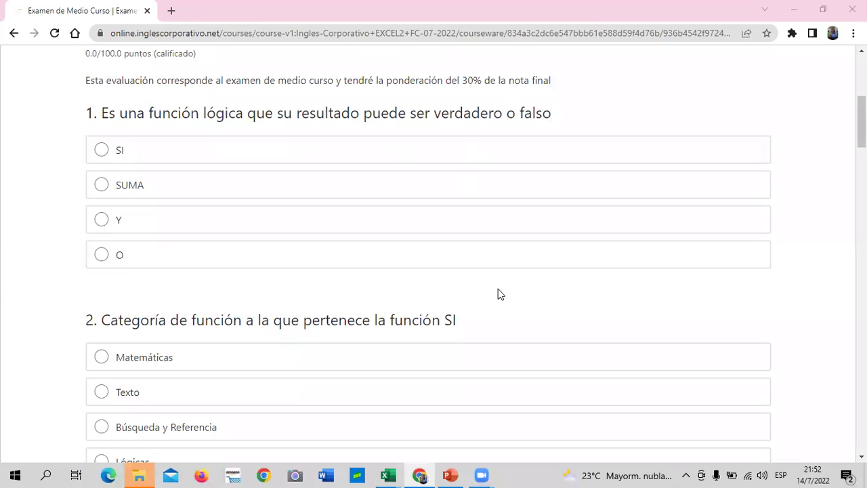
# Mark question 1 as SI, question 2 as Lógicas and question 3 as 64
pyautogui.click(125, 155)
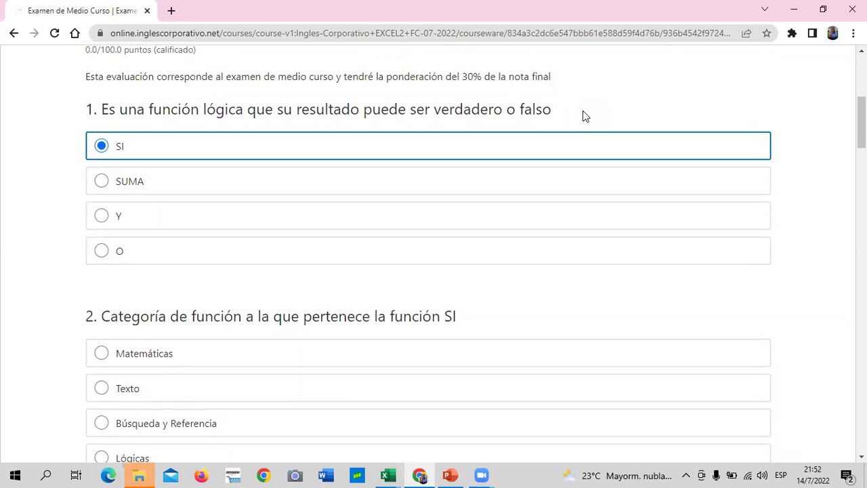
pyautogui.scroll(-3, 582, 115)
pyautogui.scroll(2, 572, 132)
pyautogui.scroll(-1, 561, 143)
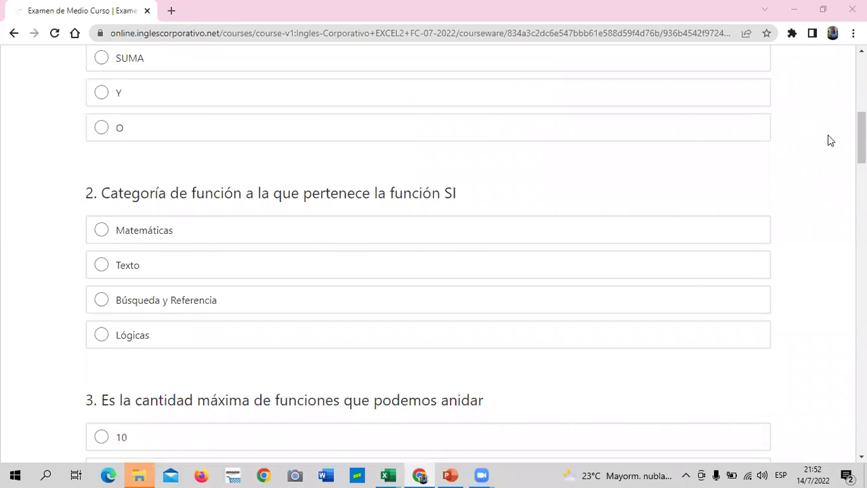
pyautogui.scroll(-1, 136, 258)
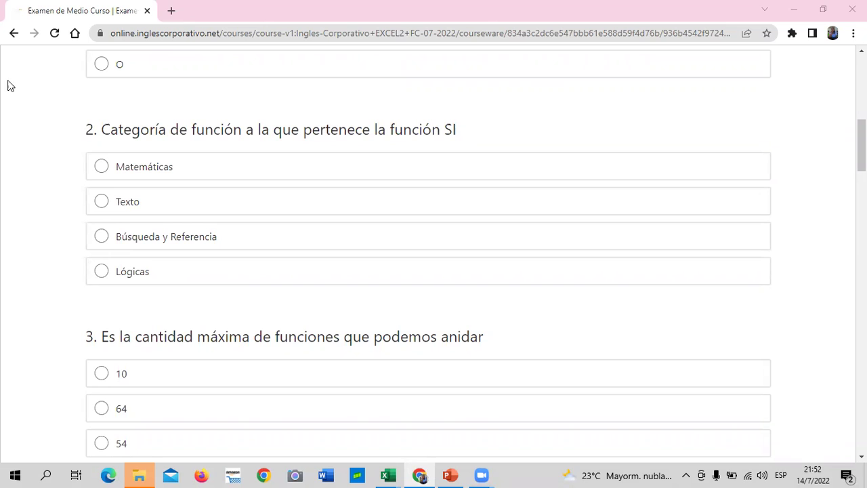
pyautogui.click(101, 272)
pyautogui.scroll(-1, 103, 269)
pyautogui.scroll(-2, 100, 269)
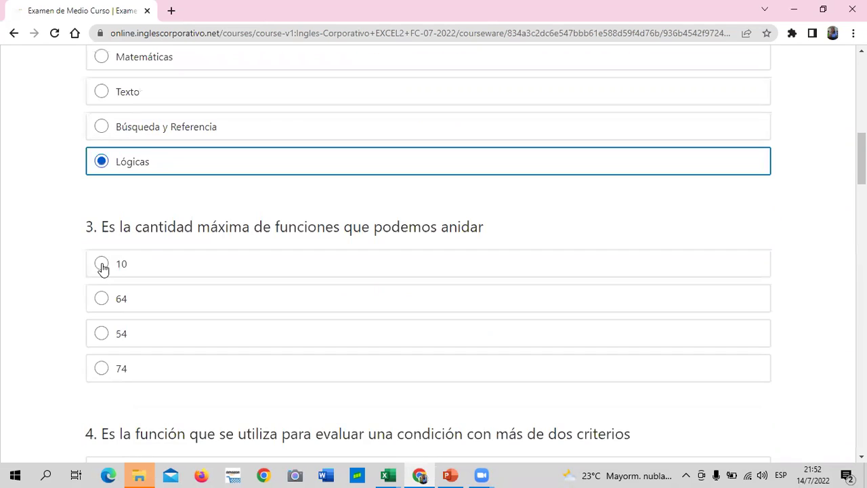
pyautogui.scroll(-1, 97, 270)
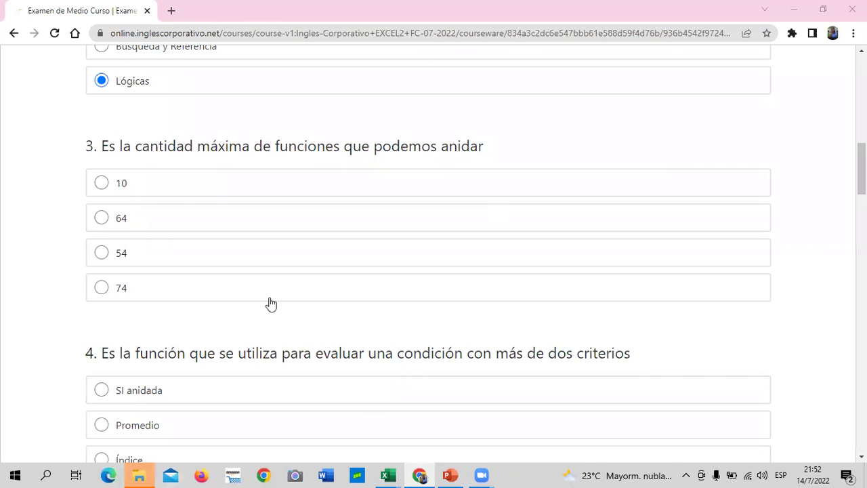
pyautogui.click(98, 222)
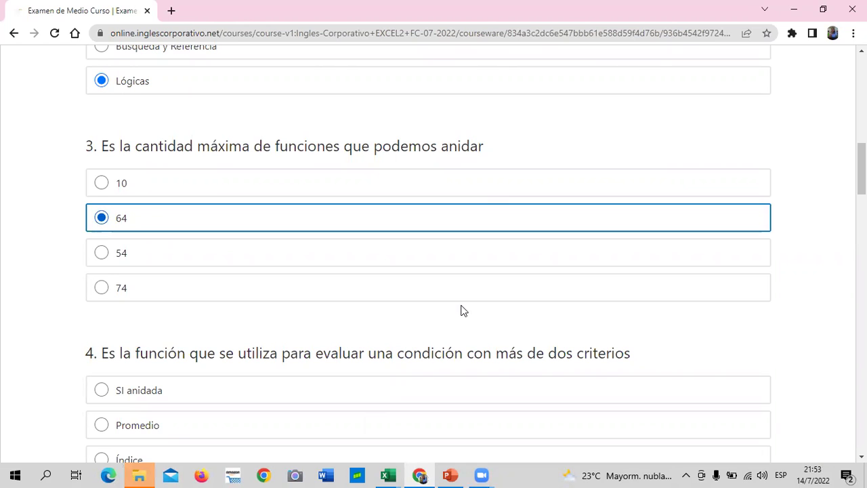
pyautogui.scroll(-3, 415, 369)
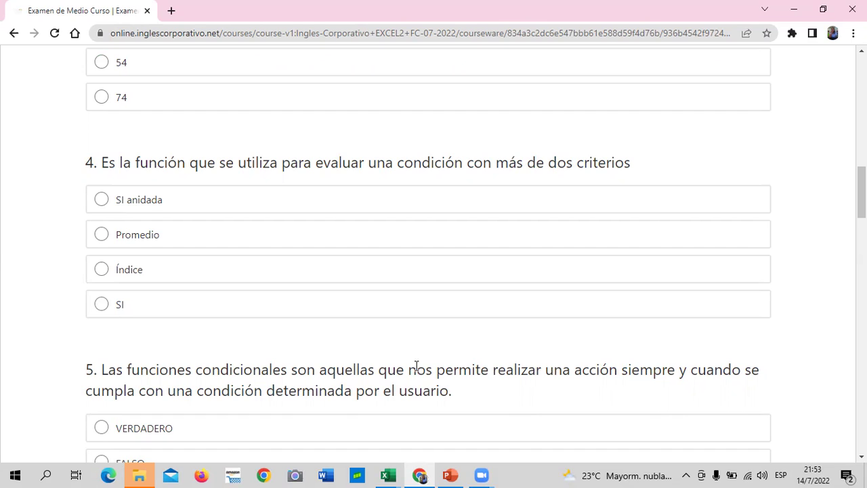
# Choose SI anidada as the answer to question 4
pyautogui.press('Tab')
pyautogui.press('Tab')
pyautogui.click(795, 117)
pyautogui.click(107, 203)
pyautogui.click(107, 204)
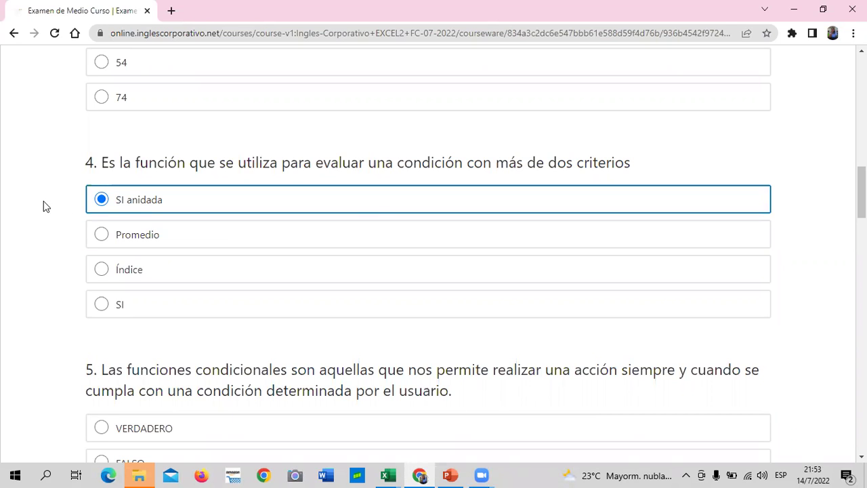
# Mark VERDADERO for question 5
pyautogui.scroll(-2, 298, 325)
pyautogui.scroll(-1, 293, 319)
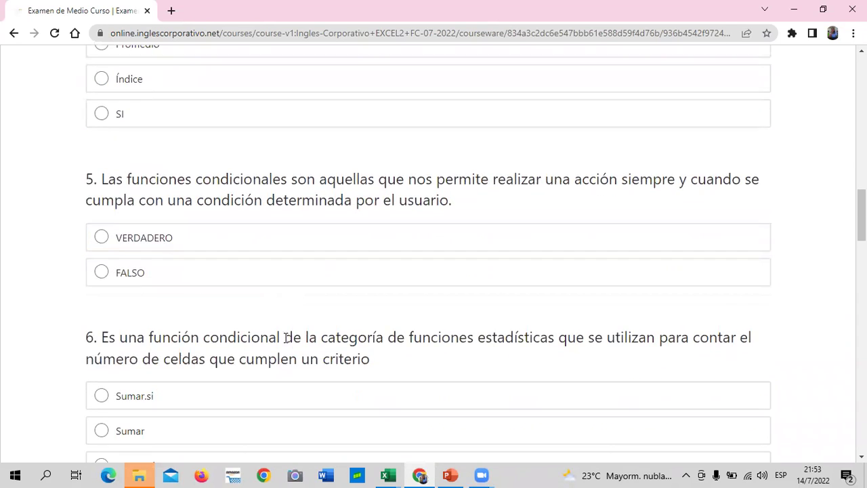
pyautogui.scroll(-1, 288, 335)
pyautogui.scroll(1, 301, 342)
pyautogui.scroll(1, 300, 344)
pyautogui.scroll(-1, 300, 344)
pyautogui.scroll(-1, 303, 345)
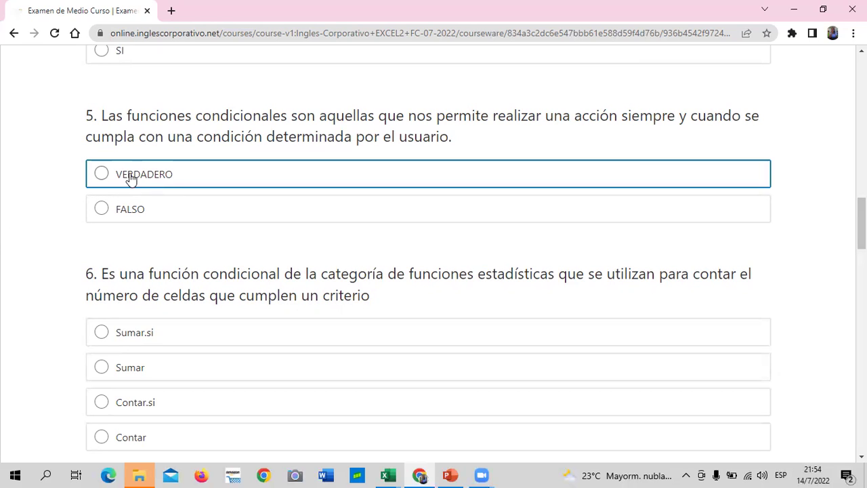
pyautogui.click(102, 174)
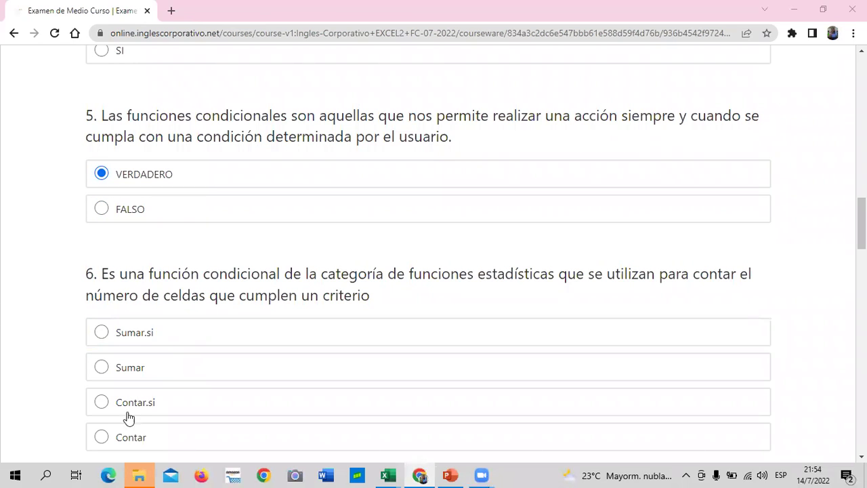
pyautogui.scroll(-1, 148, 403)
pyautogui.scroll(-1, 149, 402)
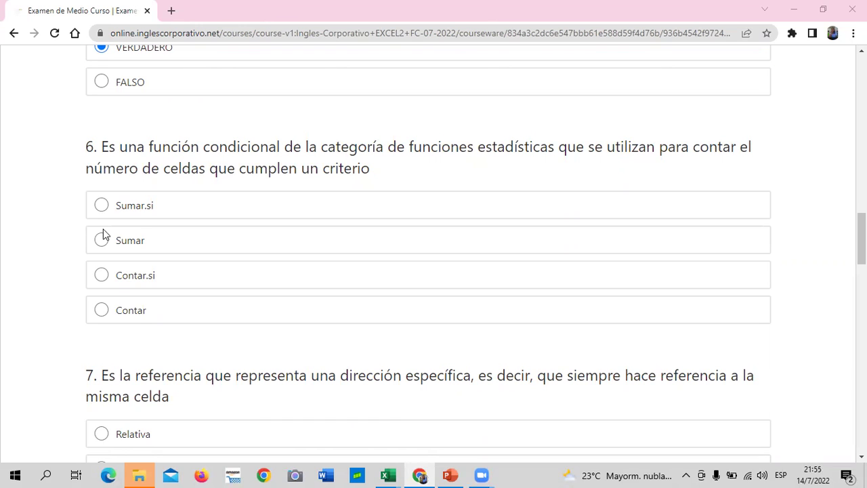
# Answer question 6 Contar.si, question 7 Absoluta and question 8 F2
pyautogui.click(101, 275)
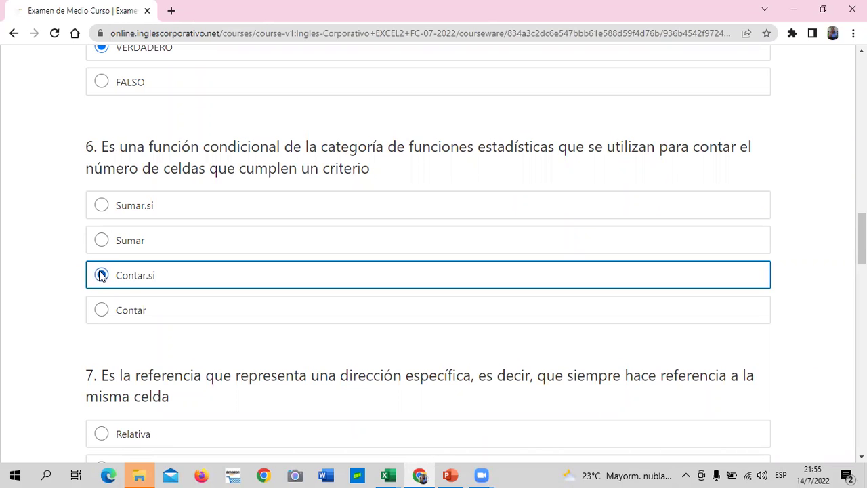
pyautogui.click(101, 275)
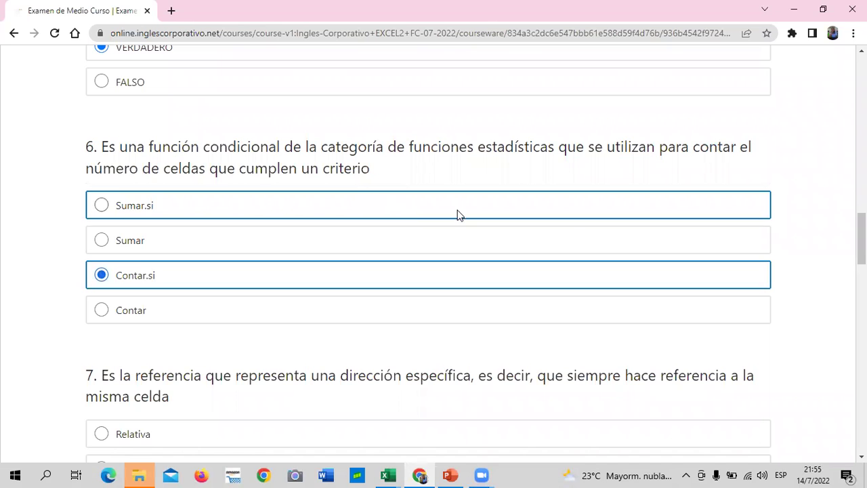
pyautogui.scroll(-3, 267, 319)
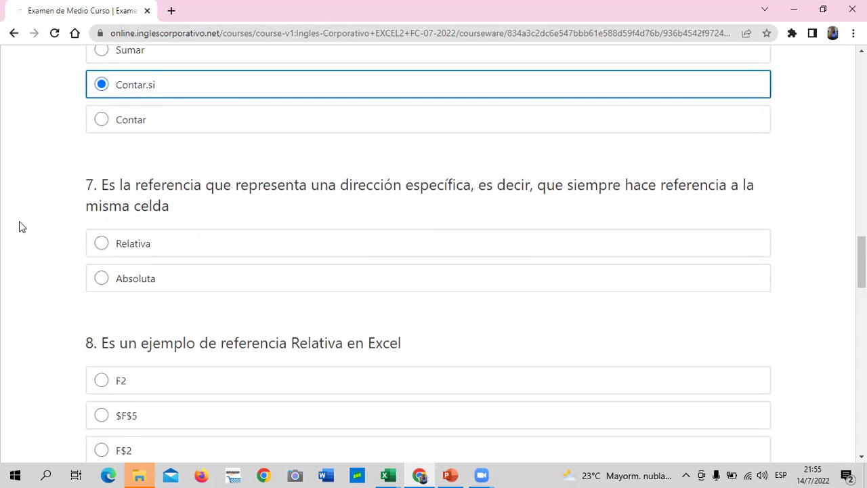
pyautogui.scroll(-2, 20, 226)
pyautogui.scroll(2, 291, 195)
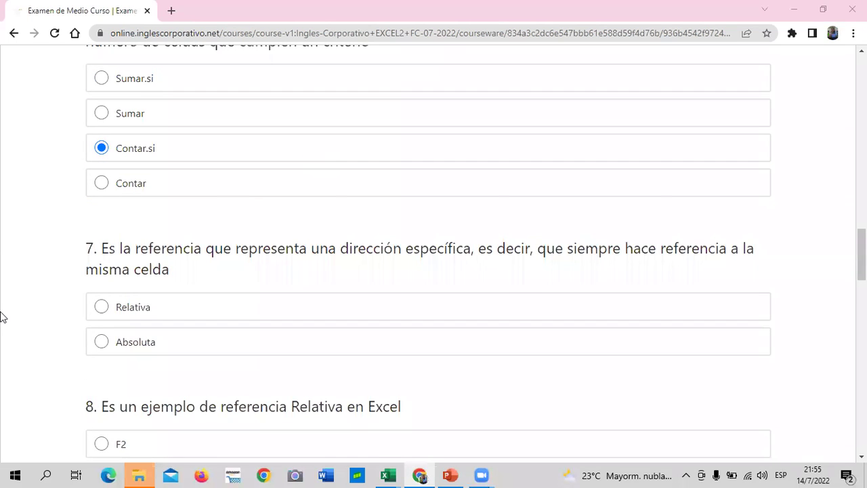
pyautogui.click(110, 343)
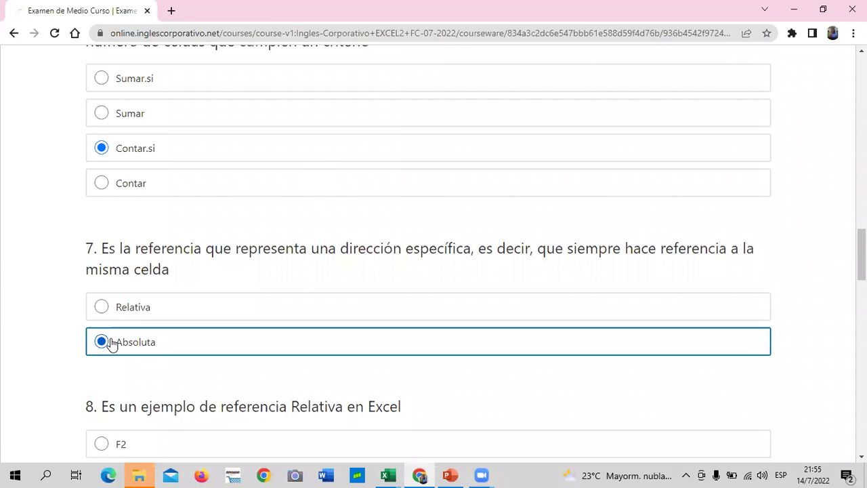
pyautogui.scroll(-1, 115, 331)
pyautogui.scroll(-2, 118, 332)
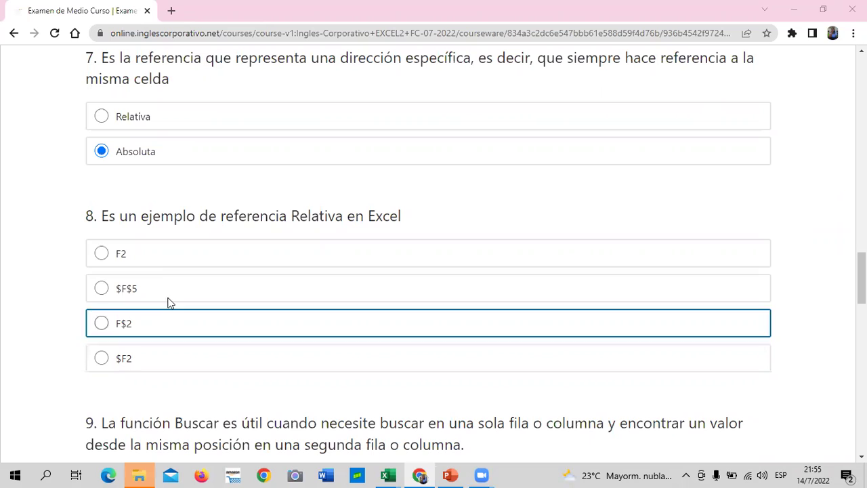
pyautogui.click(100, 253)
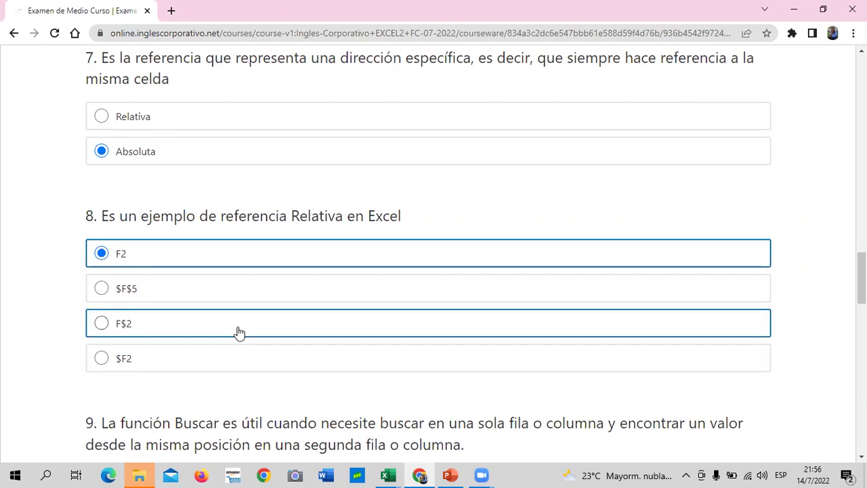
pyautogui.scroll(-3, 237, 332)
pyautogui.scroll(-1, 232, 329)
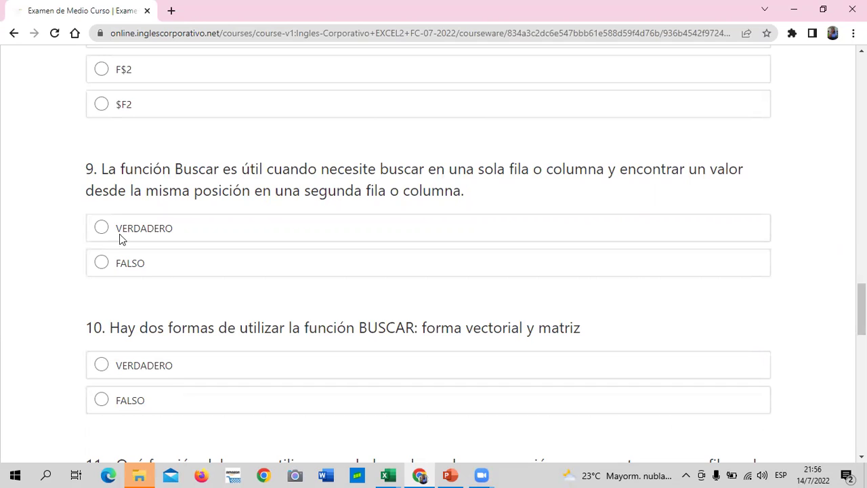
# Mark question 9 on the Buscar function as VERDADERO
pyautogui.click(101, 228)
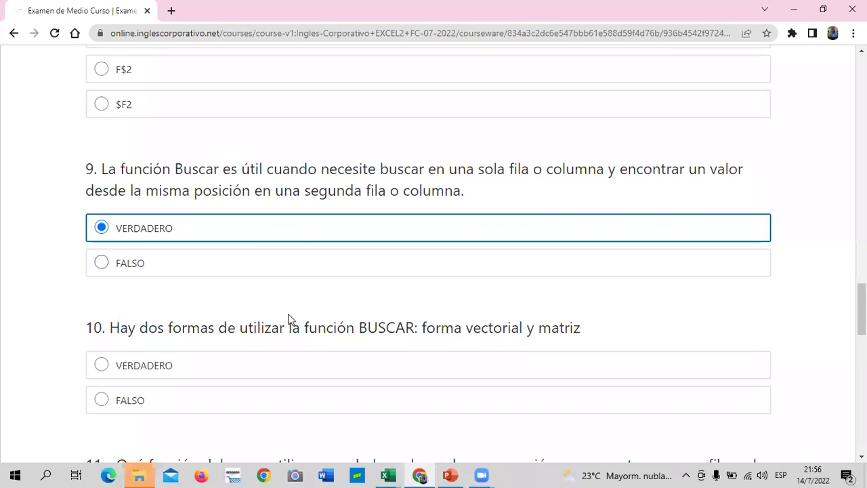
pyautogui.scroll(-1, 289, 317)
pyautogui.scroll(-1, 285, 320)
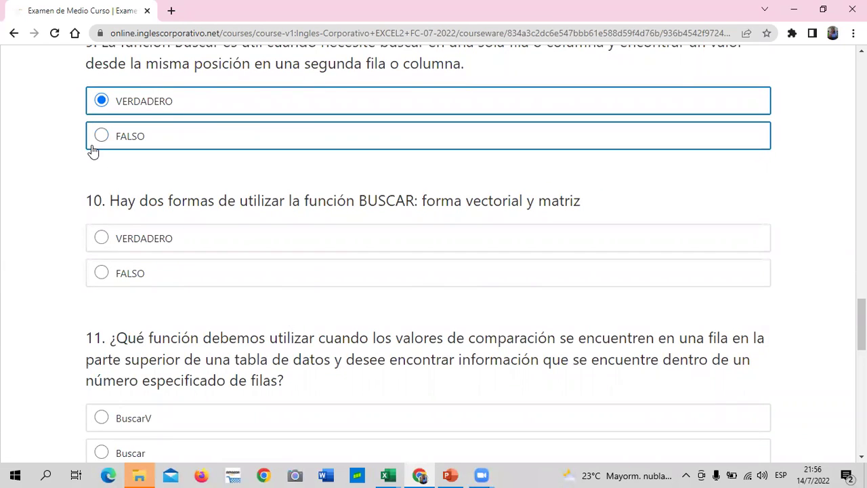
pyautogui.scroll(-1, 65, 257)
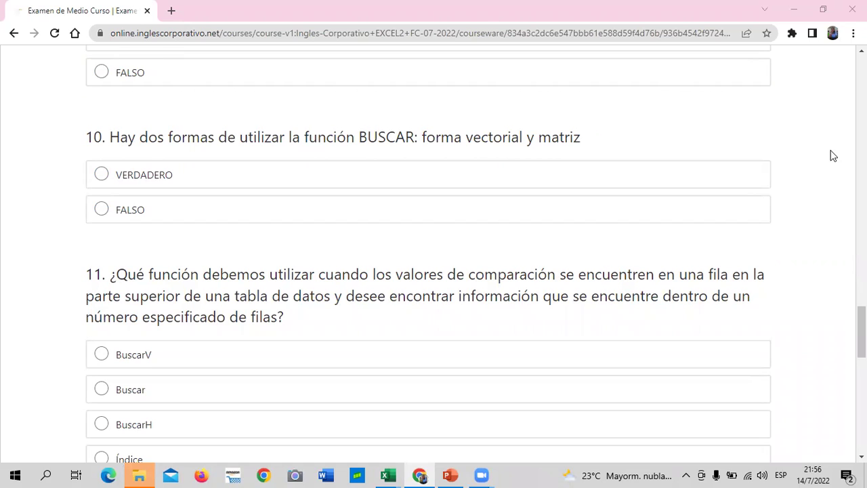
# Mark question 10 as VERDADERO and bring question 11 into view
pyautogui.click(105, 174)
pyautogui.click(212, 182)
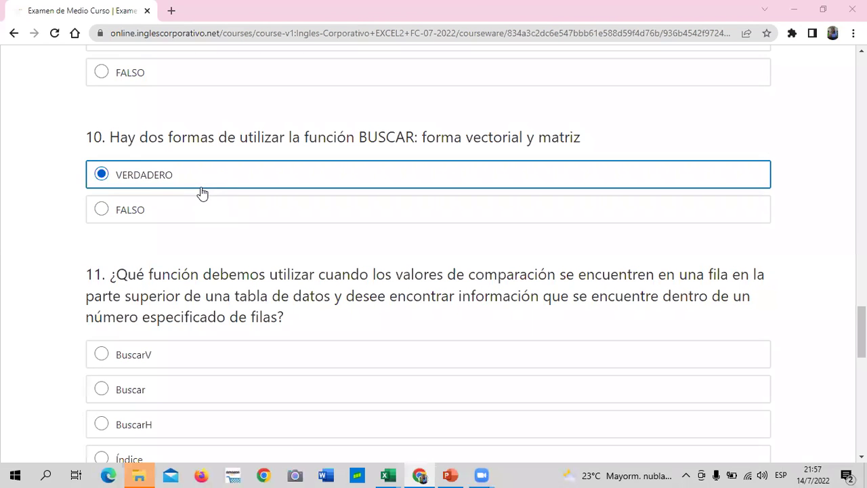
pyautogui.scroll(-1, 224, 190)
pyautogui.scroll(-1, 227, 184)
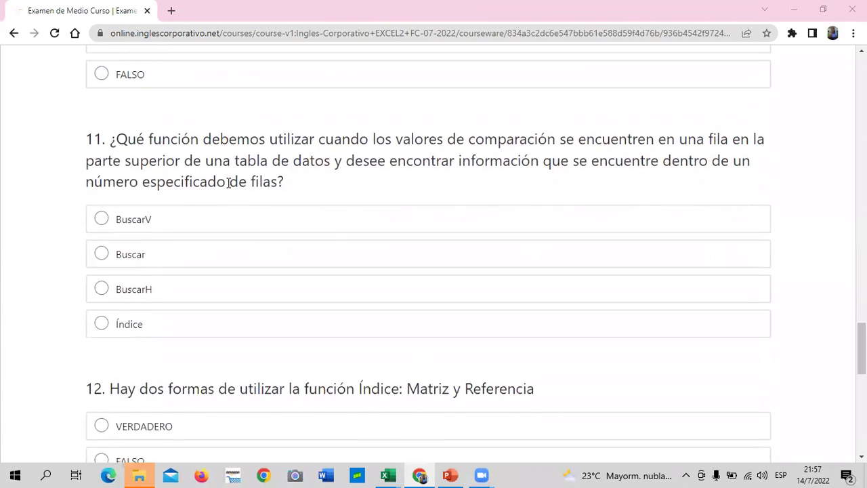
pyautogui.scroll(2, 40, 197)
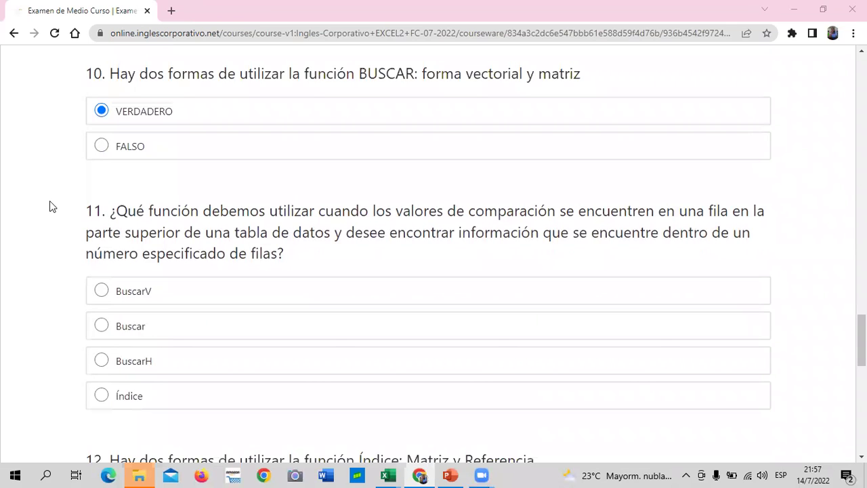
pyautogui.scroll(-1, 50, 203)
pyautogui.scroll(-2, 51, 203)
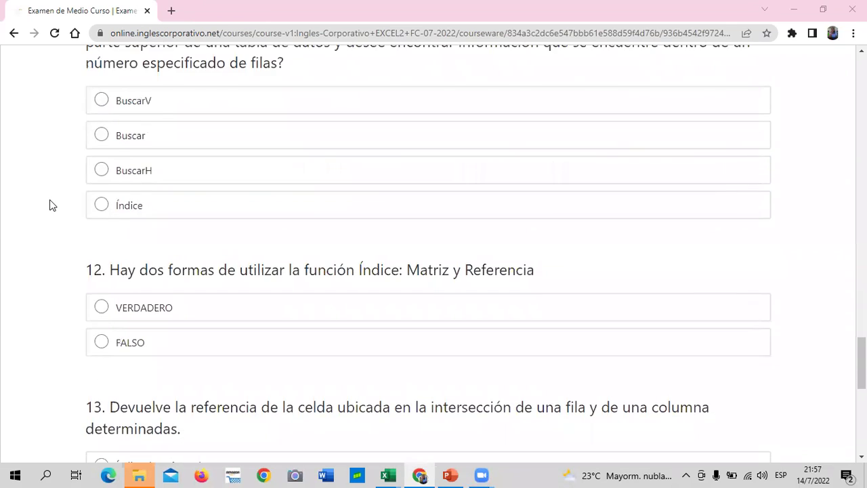
pyautogui.scroll(1, 49, 204)
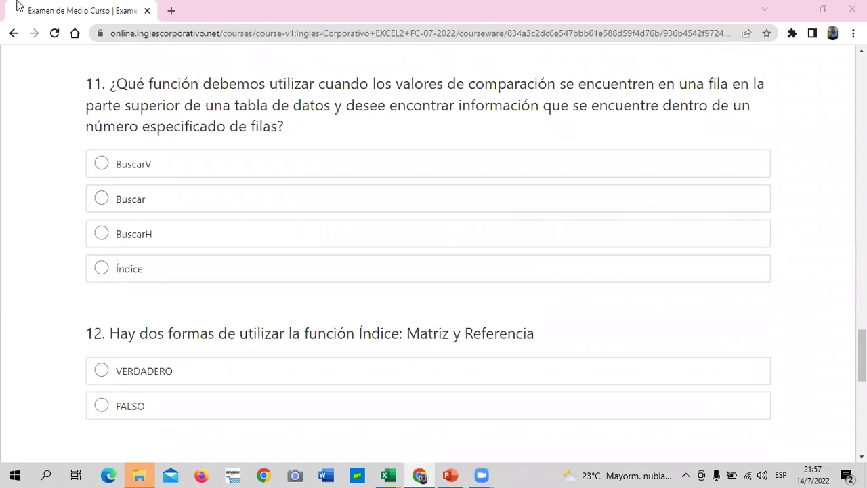
pyautogui.scroll(1, 114, 189)
pyautogui.scroll(2, 114, 189)
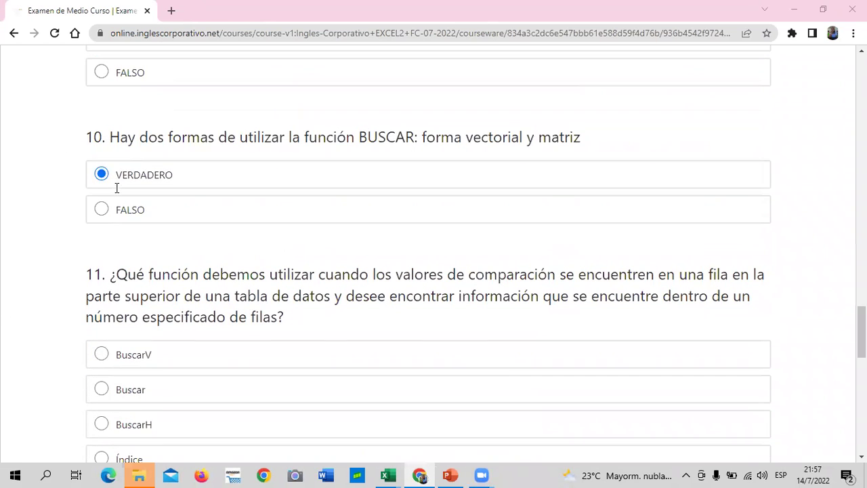
pyautogui.scroll(-2, 21, 216)
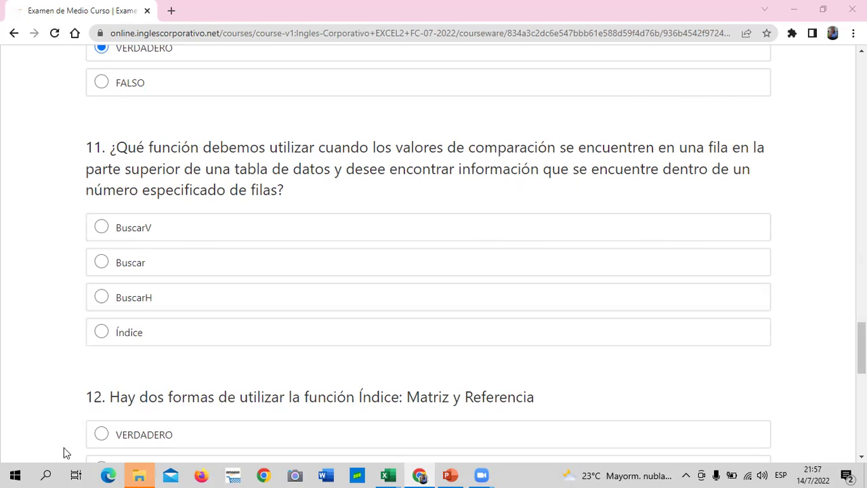
# Mark BuscarH for question 11, VERDADERO for question 12 and Índice de Referencia for question 13
pyautogui.click(111, 304)
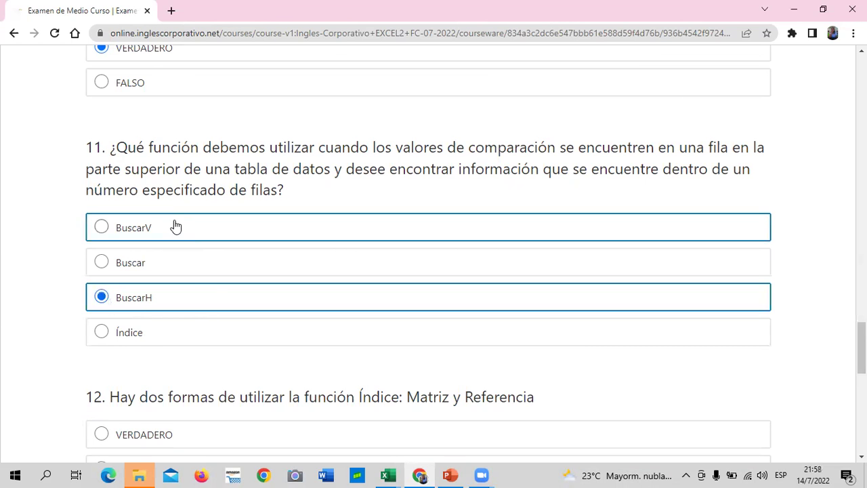
pyautogui.scroll(-3, 175, 226)
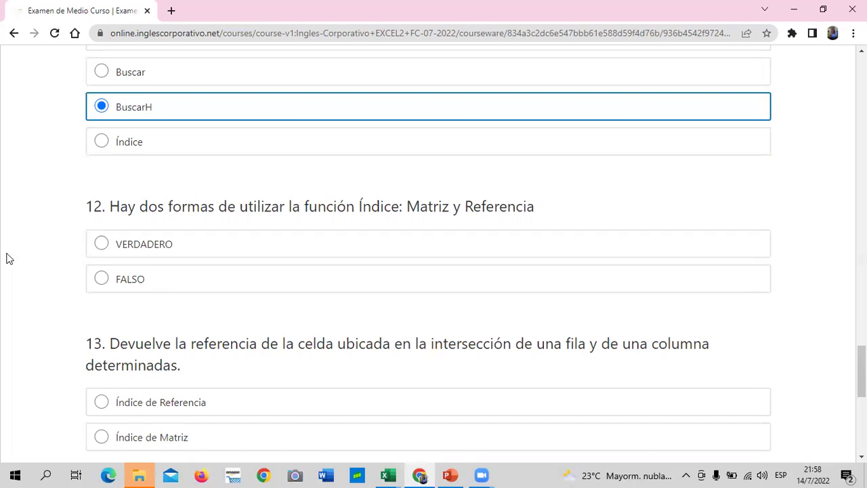
pyautogui.scroll(-1, 798, 142)
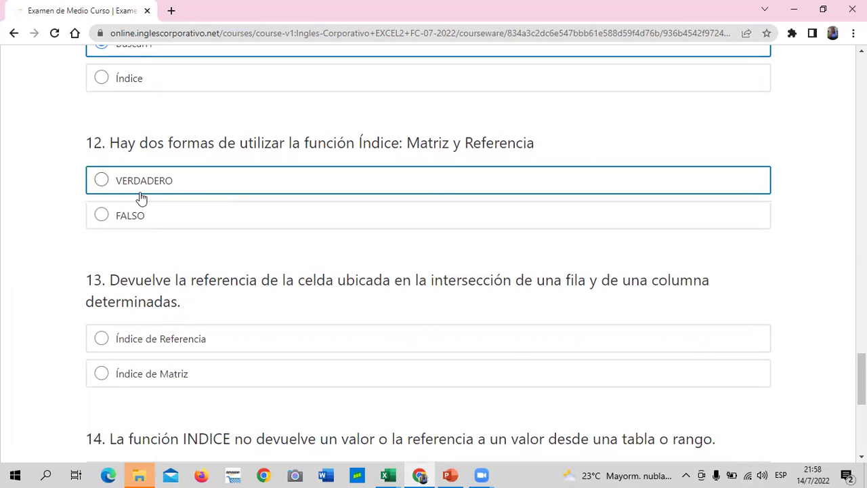
pyautogui.click(101, 180)
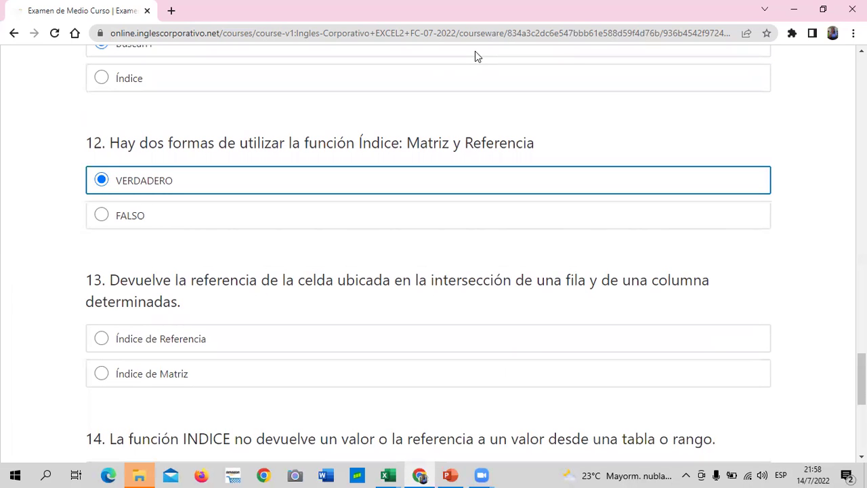
pyautogui.scroll(-1, 312, 374)
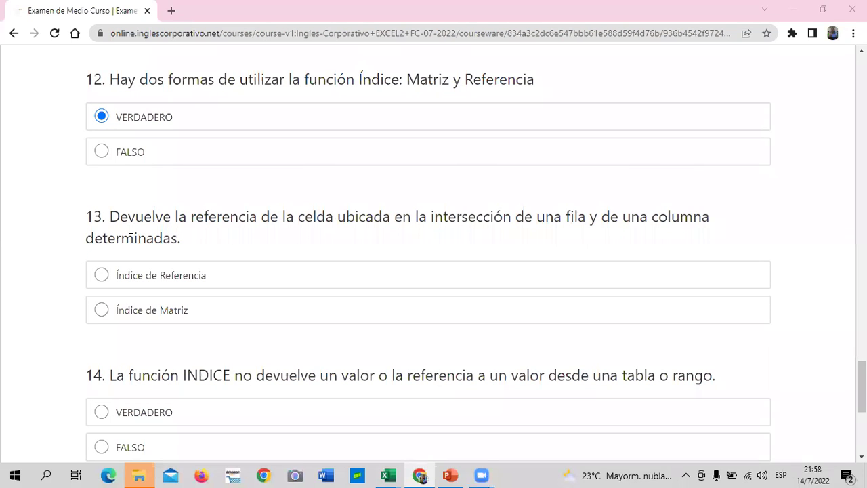
pyautogui.click(101, 276)
pyautogui.scroll(-2, 359, 411)
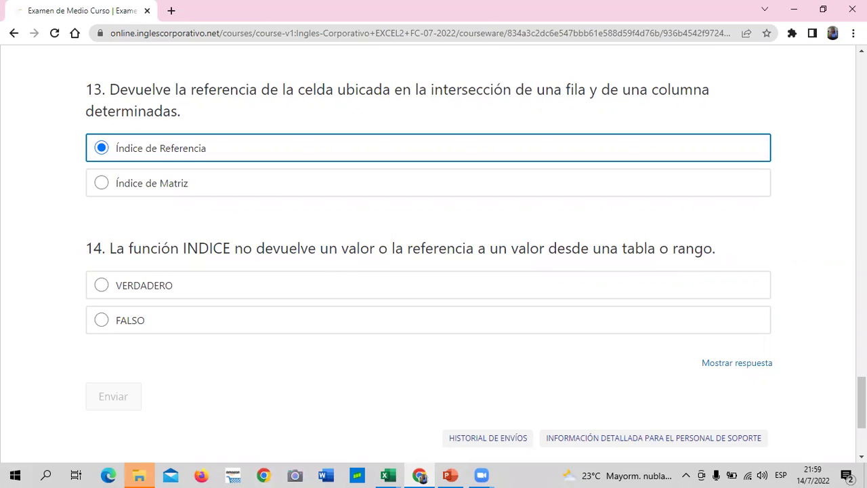
# Mark FALSO for question 14, then reveal the exam's correct answers via 'Mostrar respuesta'
pyautogui.click(101, 320)
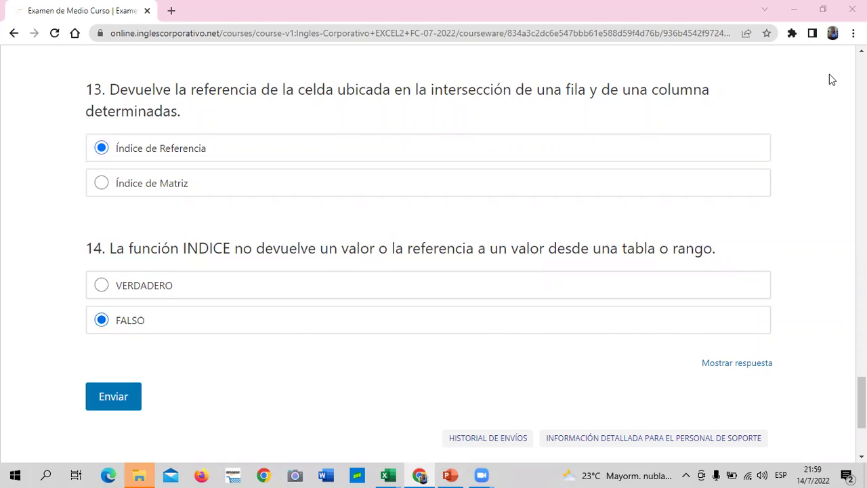
pyautogui.click(749, 361)
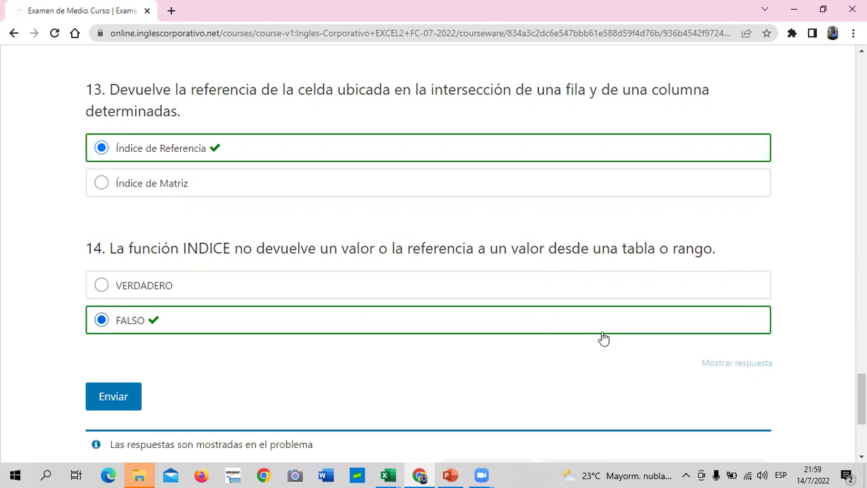
pyautogui.scroll(5, 416, 349)
pyautogui.scroll(3, 419, 358)
pyautogui.scroll(4, 419, 358)
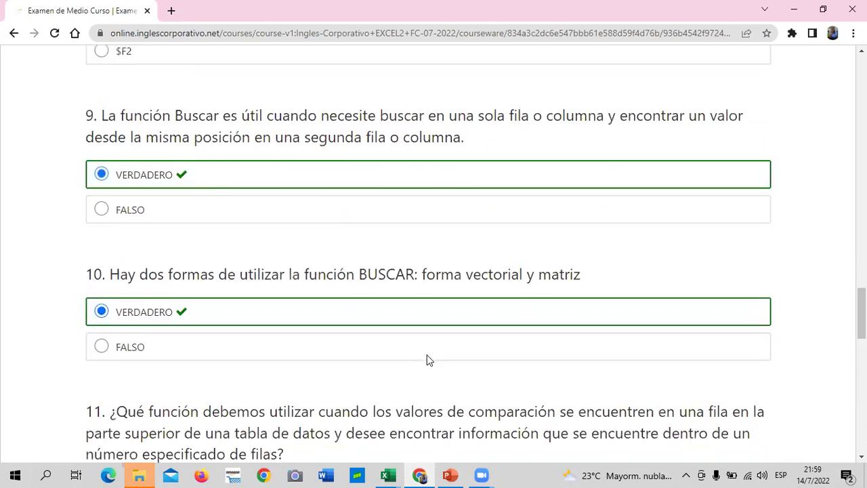
pyautogui.scroll(3, 423, 359)
pyautogui.scroll(3, 427, 359)
pyautogui.scroll(4, 428, 359)
pyautogui.scroll(3, 427, 359)
pyautogui.scroll(2, 427, 359)
pyautogui.scroll(2, 428, 356)
pyautogui.scroll(2, 427, 350)
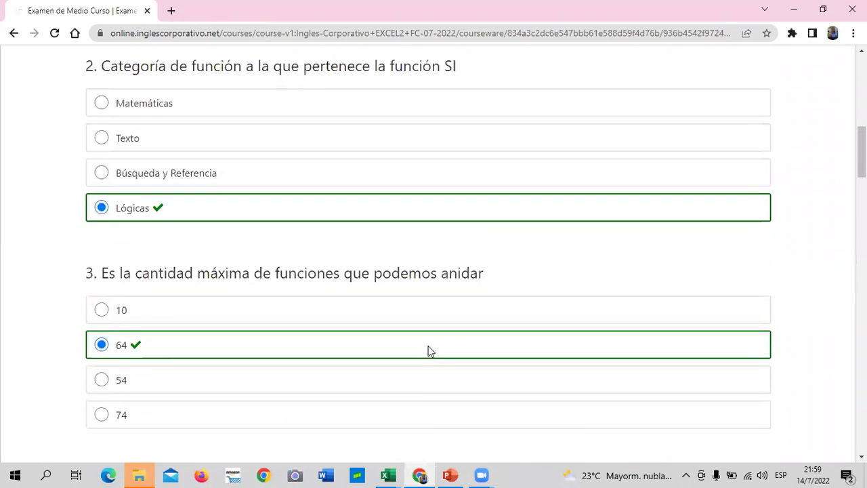
pyautogui.scroll(3, 428, 350)
pyautogui.scroll(4, 428, 350)
pyautogui.scroll(2, 428, 350)
# Scroll down and back up through the exam, checking every answer shows as correct
pyautogui.scroll(-8, 422, 350)
pyautogui.scroll(-3, 420, 348)
pyautogui.scroll(-4, 419, 347)
pyautogui.scroll(-4, 419, 347)
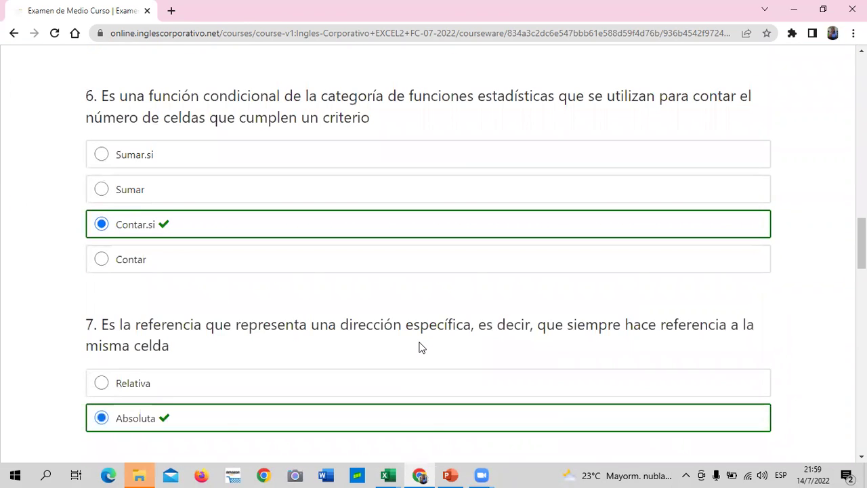
pyautogui.scroll(-3, 419, 346)
pyautogui.scroll(-2, 419, 347)
pyautogui.scroll(-3, 419, 347)
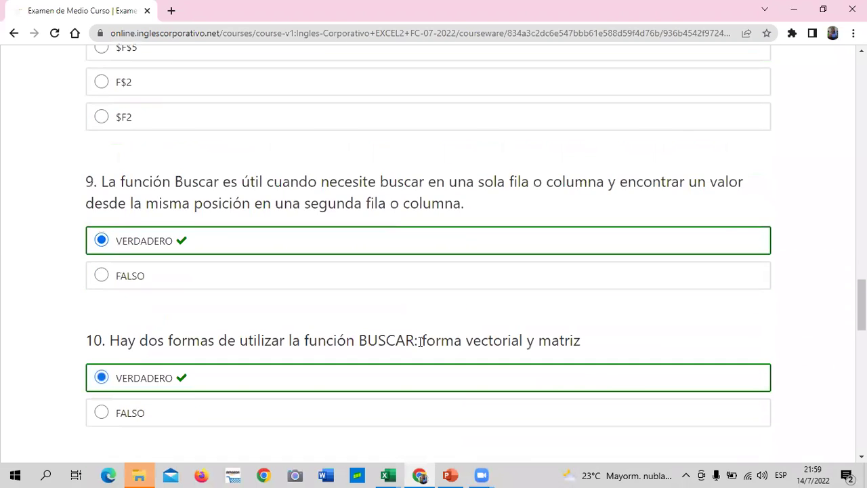
pyautogui.scroll(-3, 419, 347)
pyautogui.scroll(-1, 419, 346)
pyautogui.scroll(-2, 419, 346)
pyautogui.scroll(-3, 417, 342)
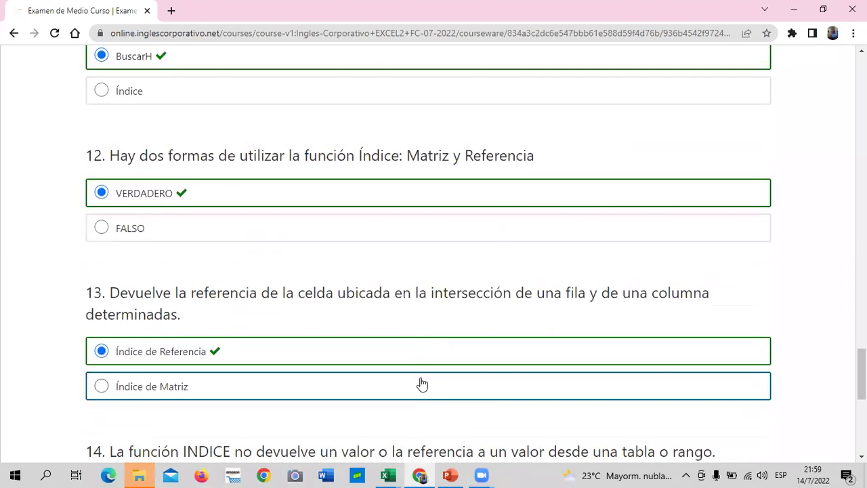
pyautogui.scroll(-3, 422, 384)
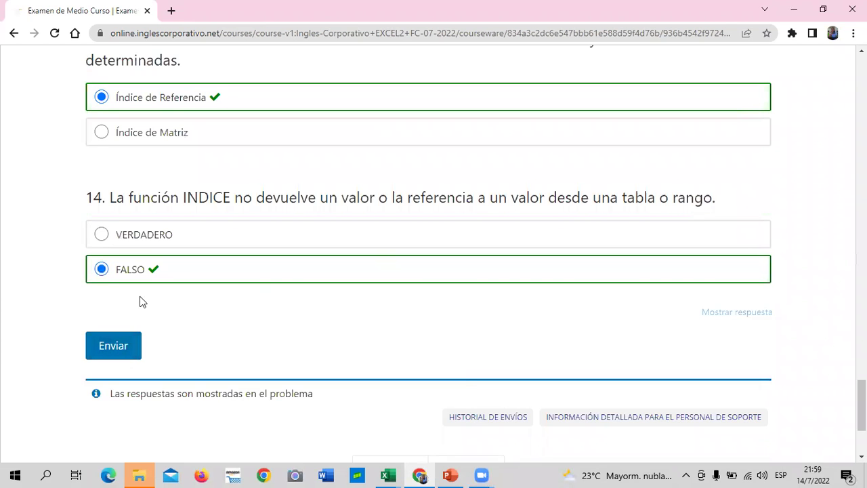
pyautogui.scroll(4, 492, 343)
pyautogui.scroll(8, 515, 370)
pyautogui.scroll(5, 503, 383)
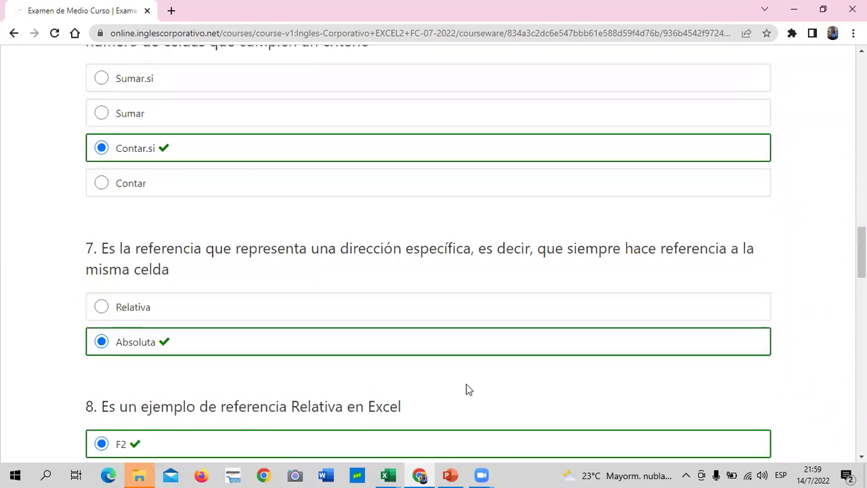
pyautogui.scroll(2, 440, 365)
pyautogui.scroll(3, 408, 344)
pyautogui.scroll(5, 408, 344)
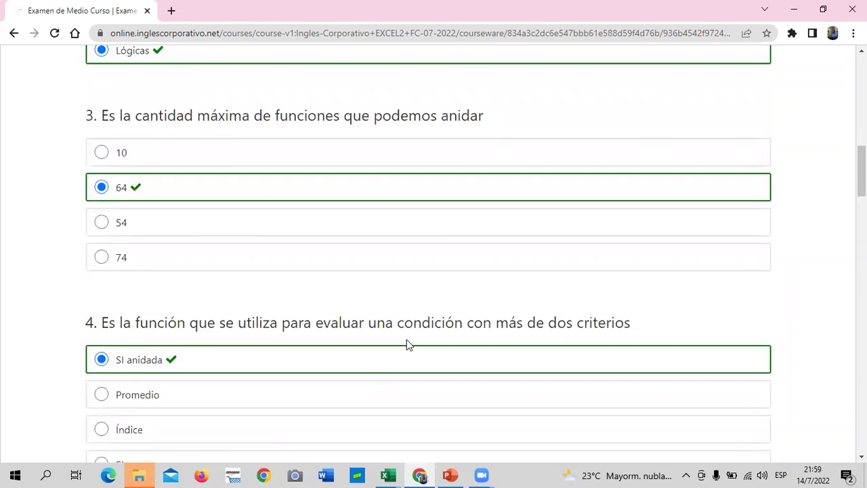
pyautogui.scroll(6, 408, 342)
pyautogui.scroll(2, 407, 341)
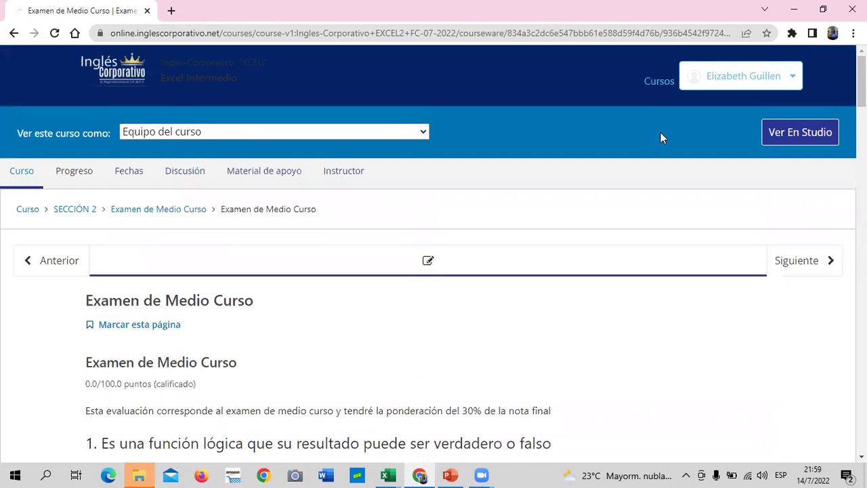